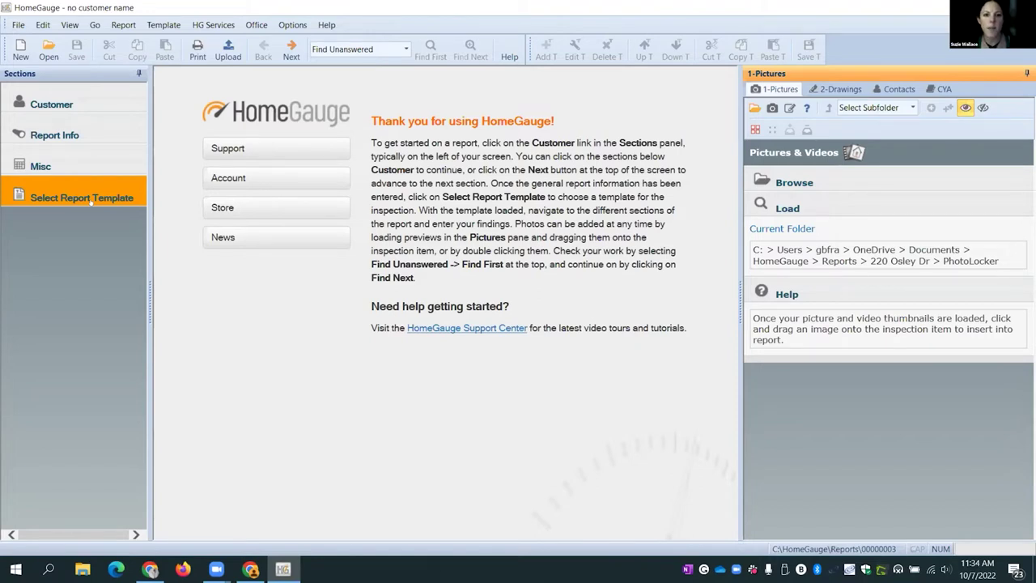
Step: Open the Residential By Room (traditional) report template from the Residential category
left_click(52, 104)
left_click(54, 135)
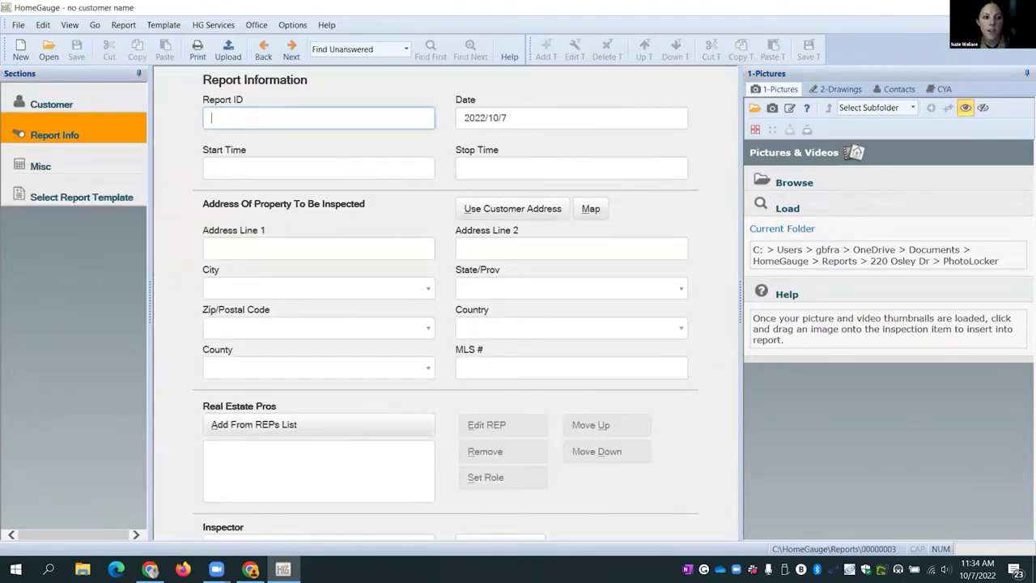
left_click(72, 196)
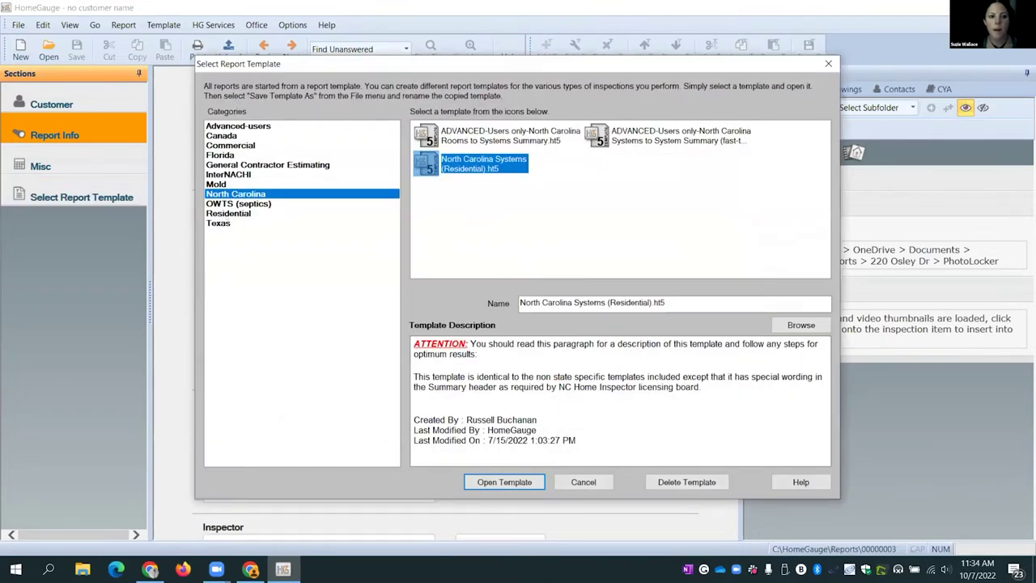
left_click(242, 214)
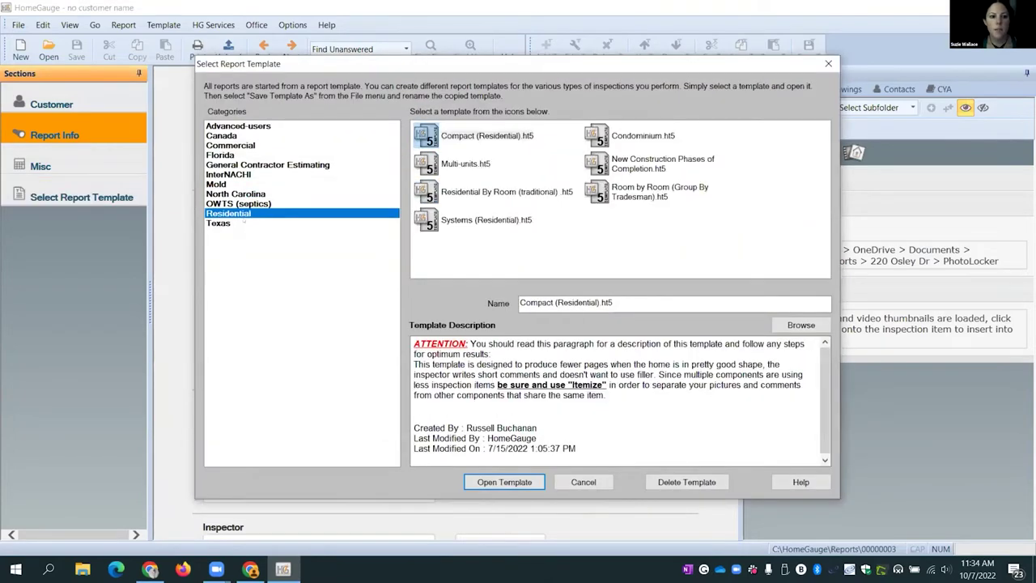
left_click(461, 192)
scroll(610, 384, "down", 1)
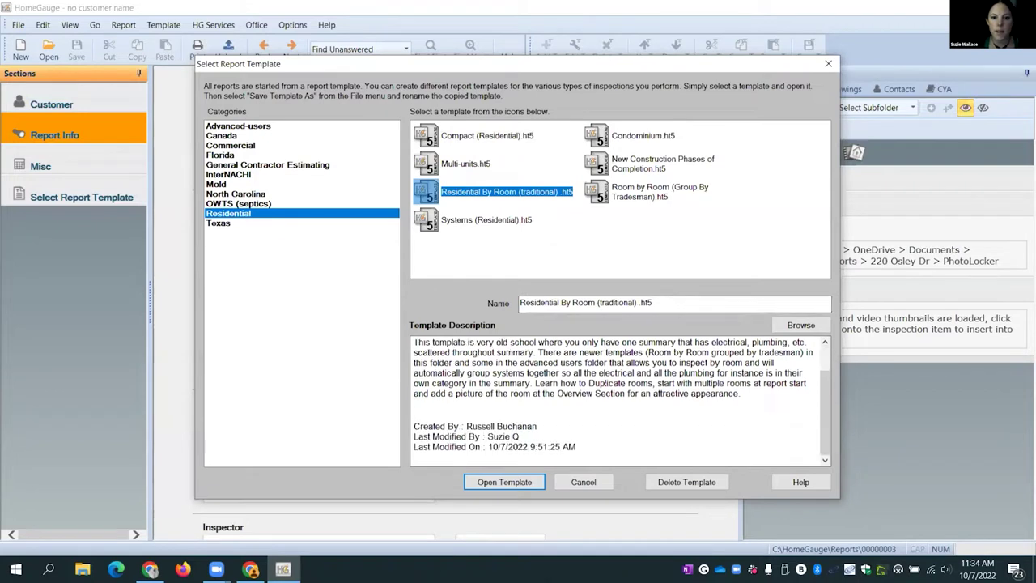
scroll(605, 383, "up", 1)
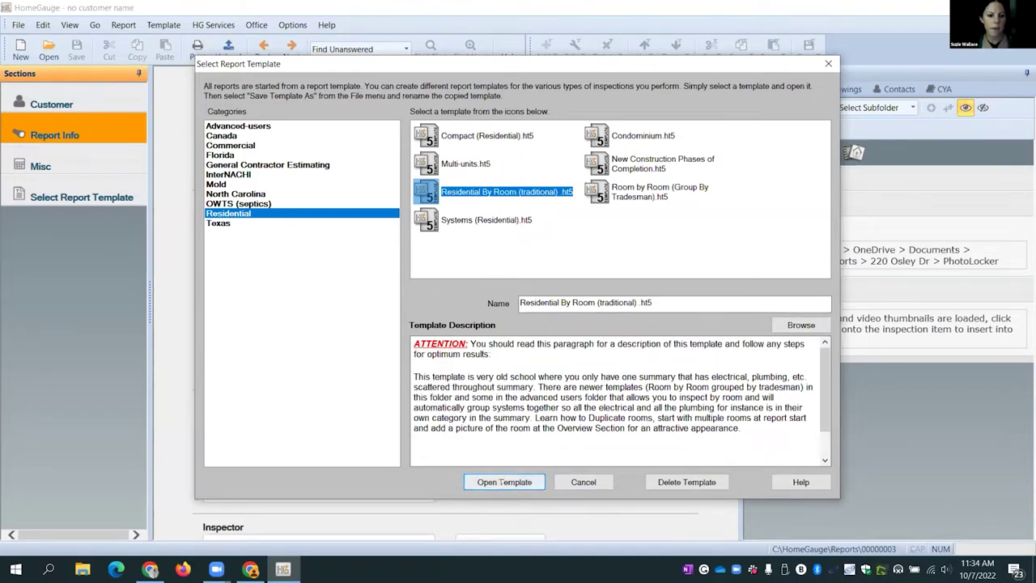
left_click(504, 481)
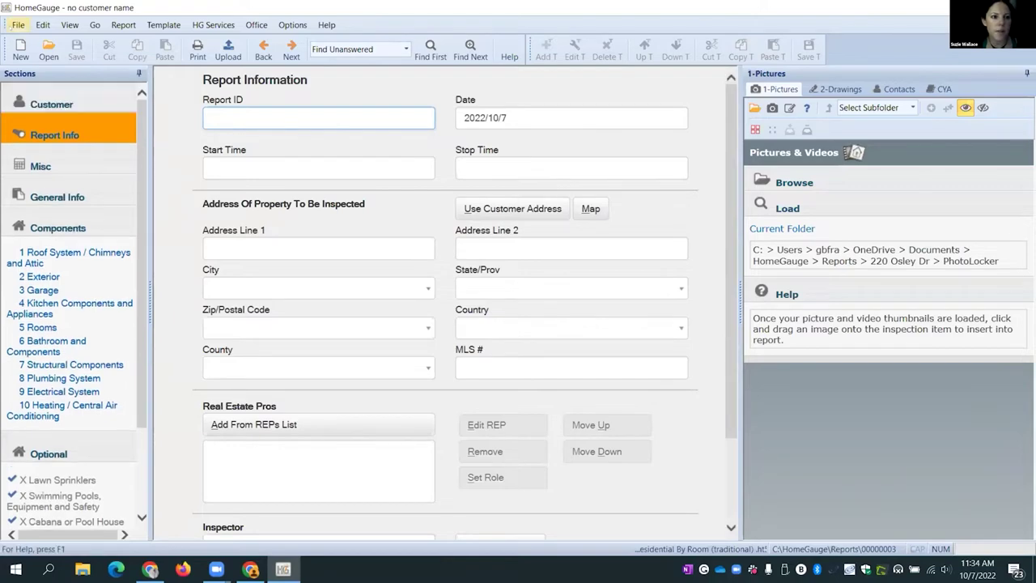
Step: Save a copy of the template in the Residential category, named with the trainer's first name followed by "Training Temp"
left_click(18, 24)
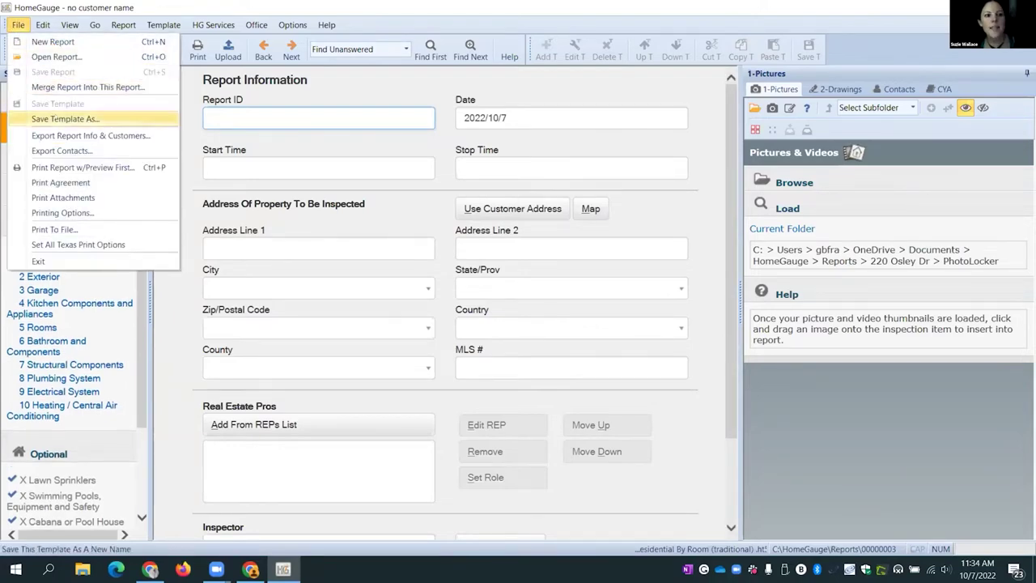
left_click(64, 118)
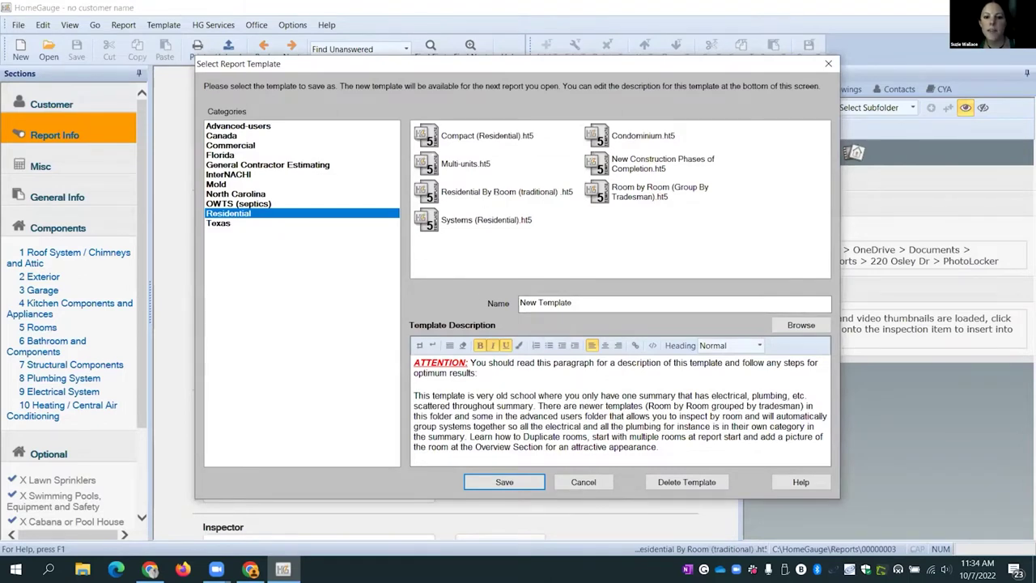
left_click(480, 192)
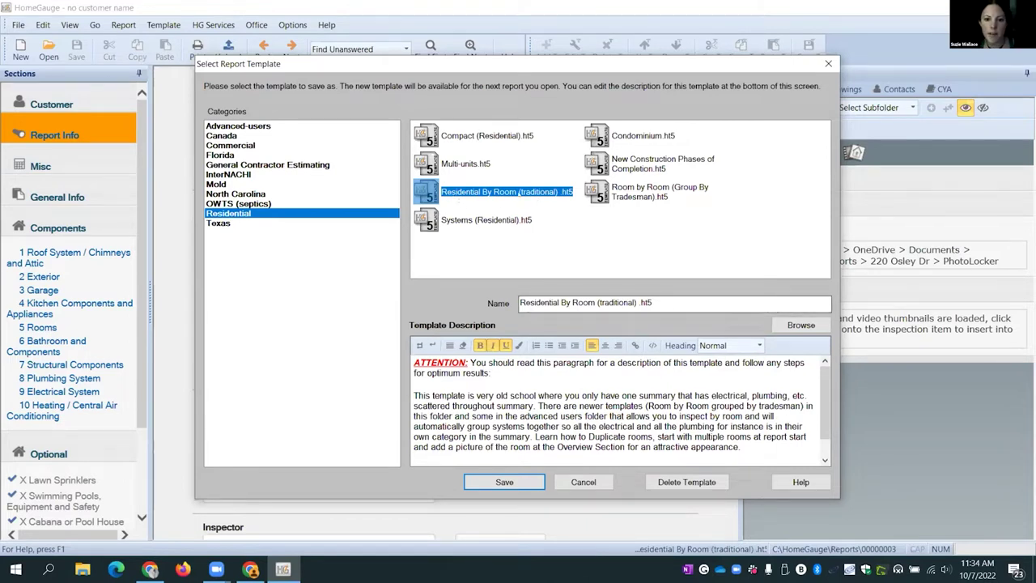
key("Tab")
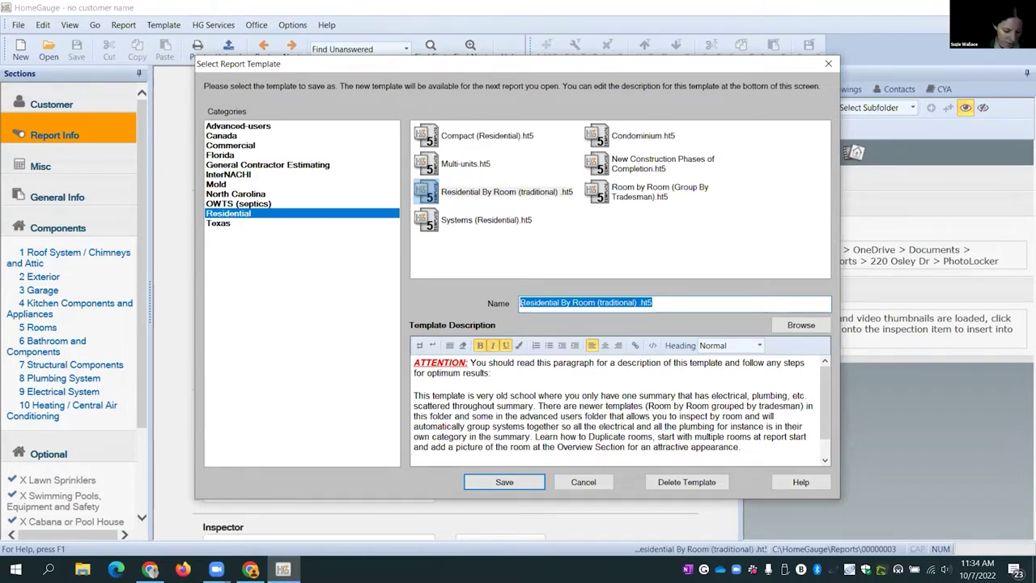
type("Suzie Training")
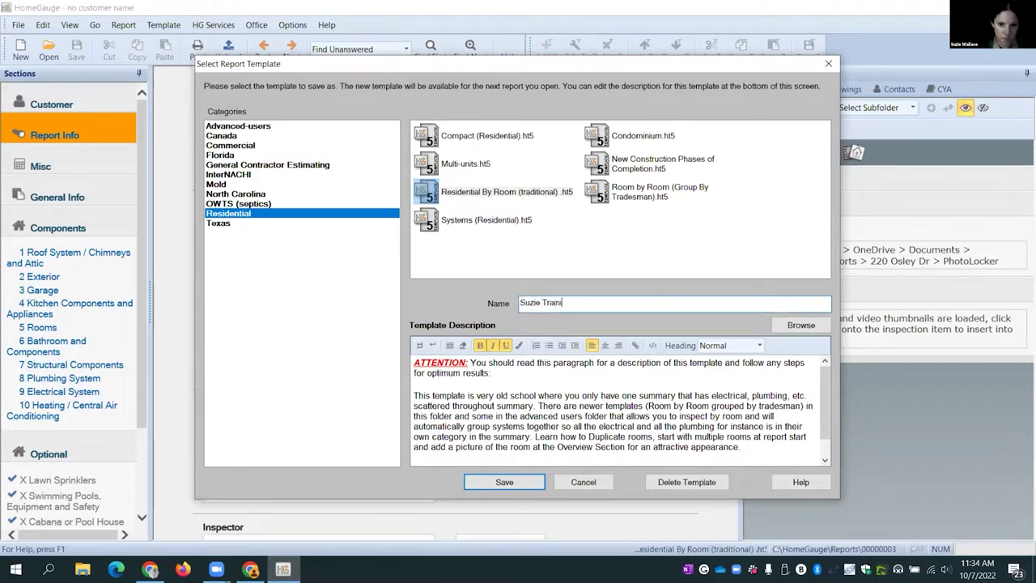
key("BackSpace")
key("BackSpace")
key("BackSpace")
type("ing Temp")
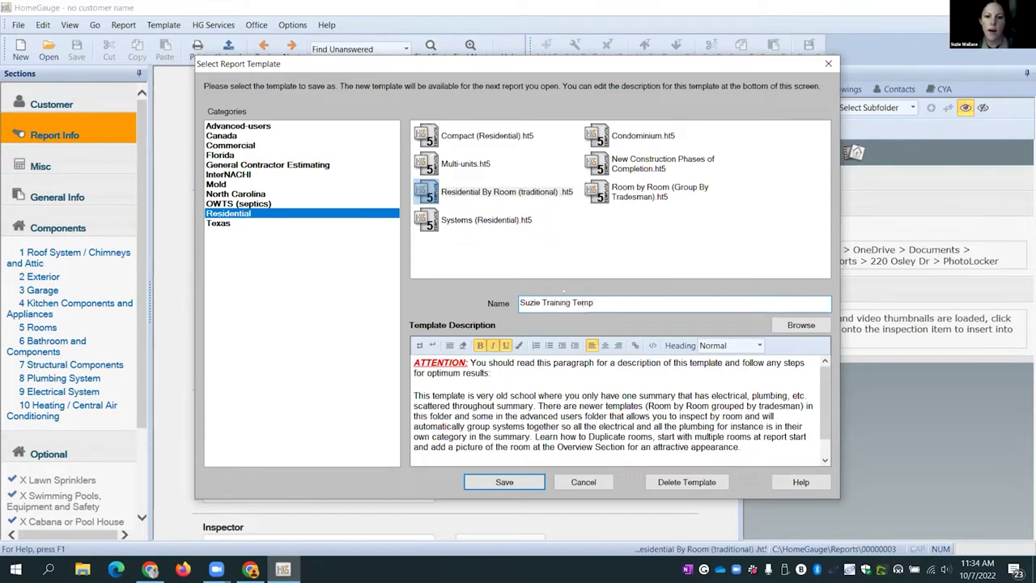
left_click(505, 481)
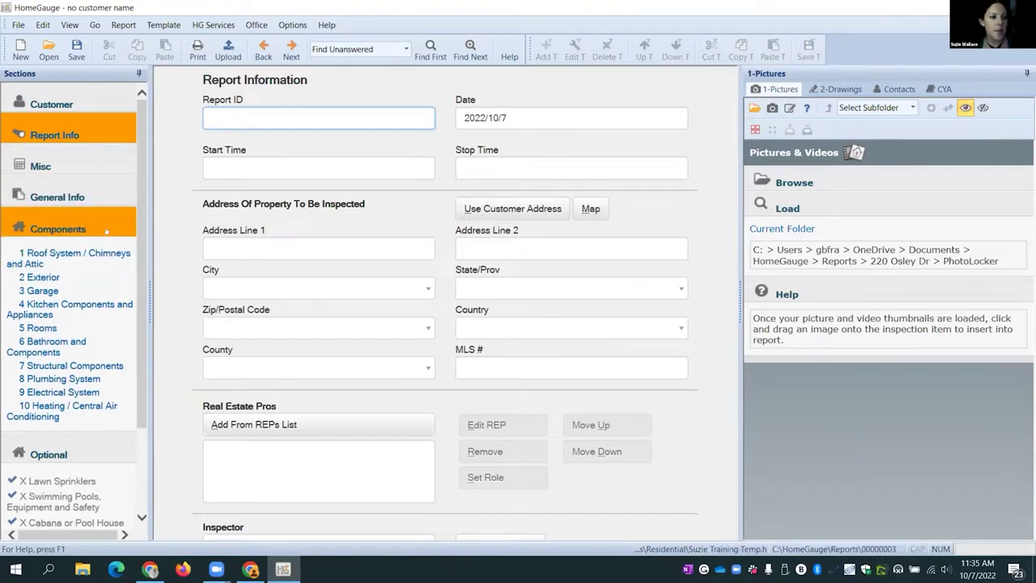
Step: Go to General Info and review the comment key definitions in the report introduction
left_click(74, 190)
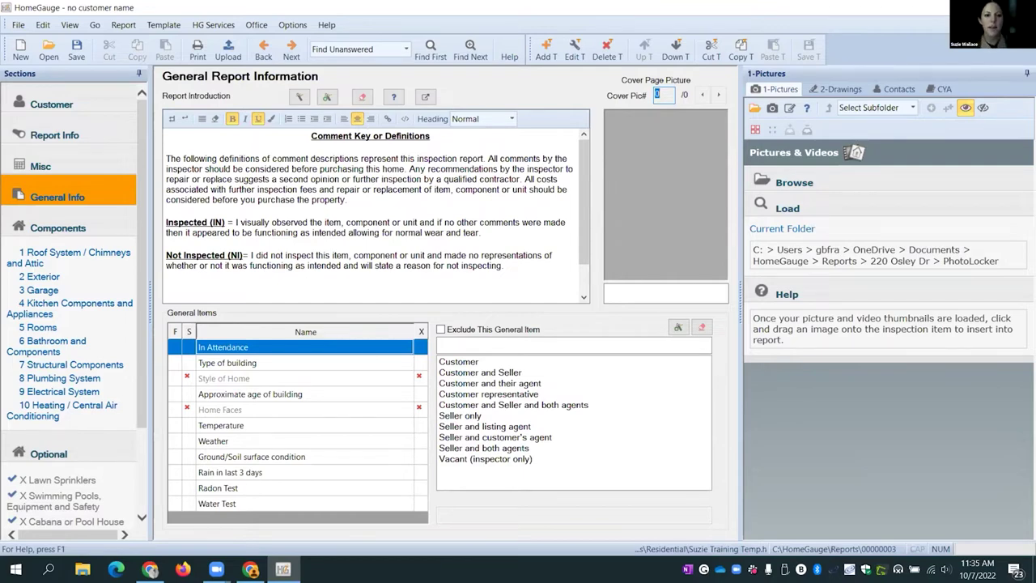
scroll(324, 210, "down", 1)
left_click(186, 185)
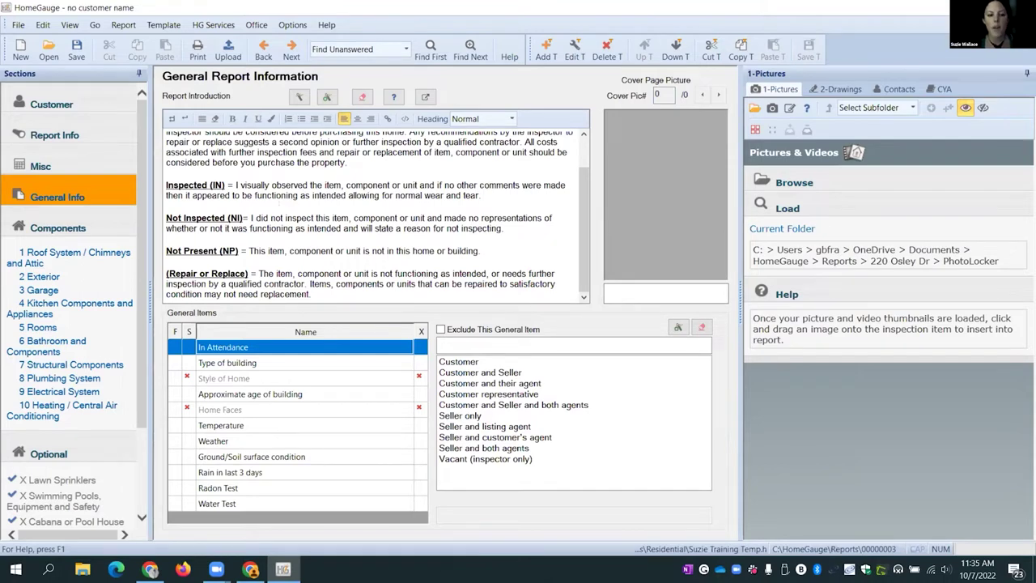
key("ctrl+Home")
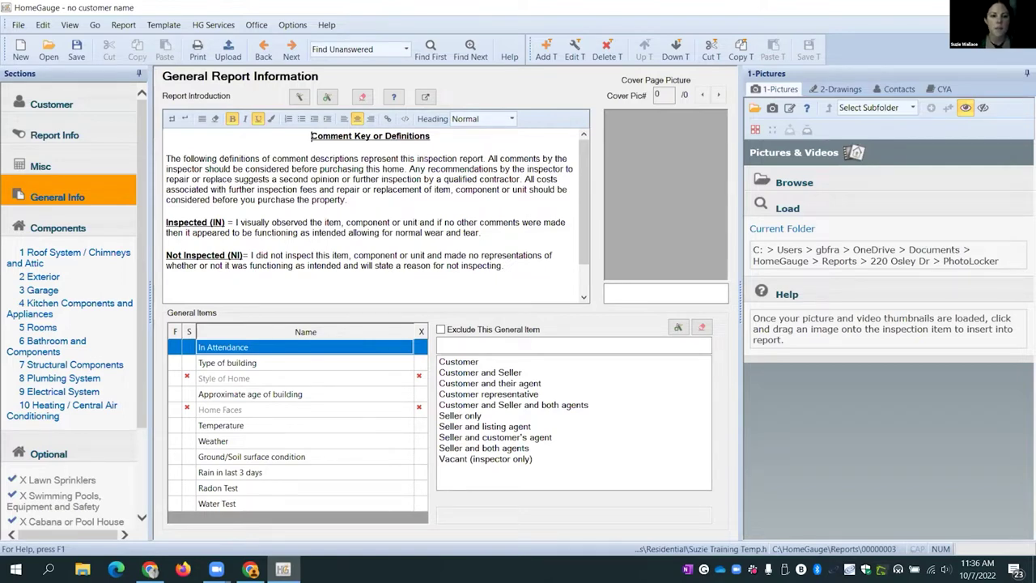
type("Not Present (NP) = This item, component or unit is not in this home or building.  (Repair or Replace) = The item, component or unit is not functioning as intended, or needs further inspection by a qualified contractor. Items, components or units that can be repaired to satisfactory condition may not need replacement.")
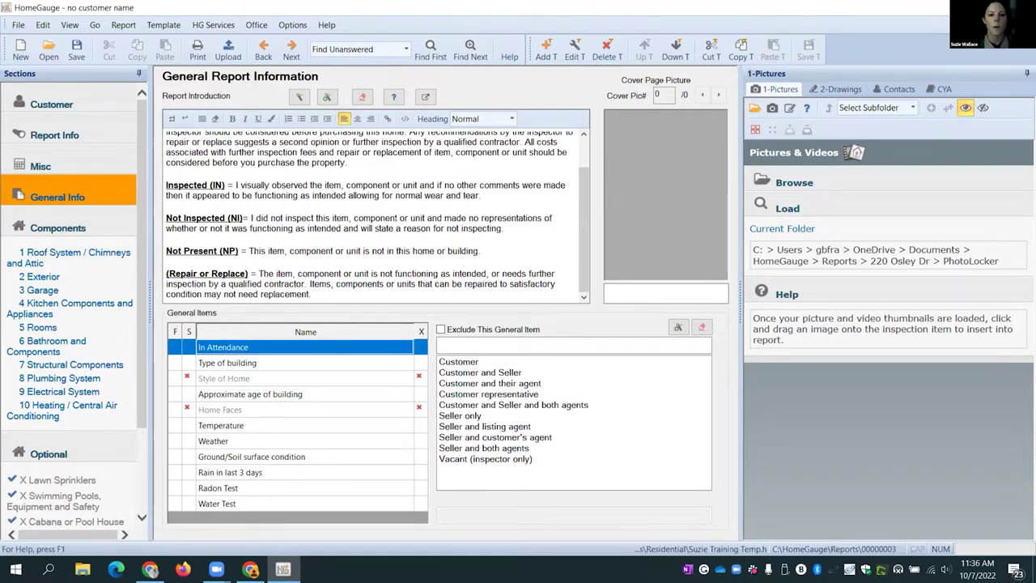
key("ctrl+z")
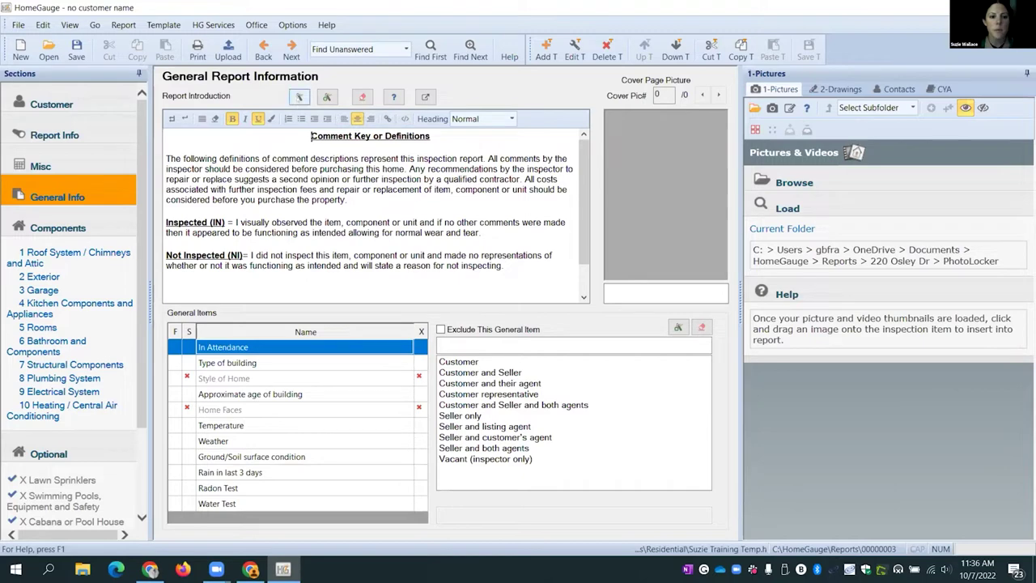
Step: Select the Comment Key entry in the report introduction's comment list and open it for editing
left_click(298, 96)
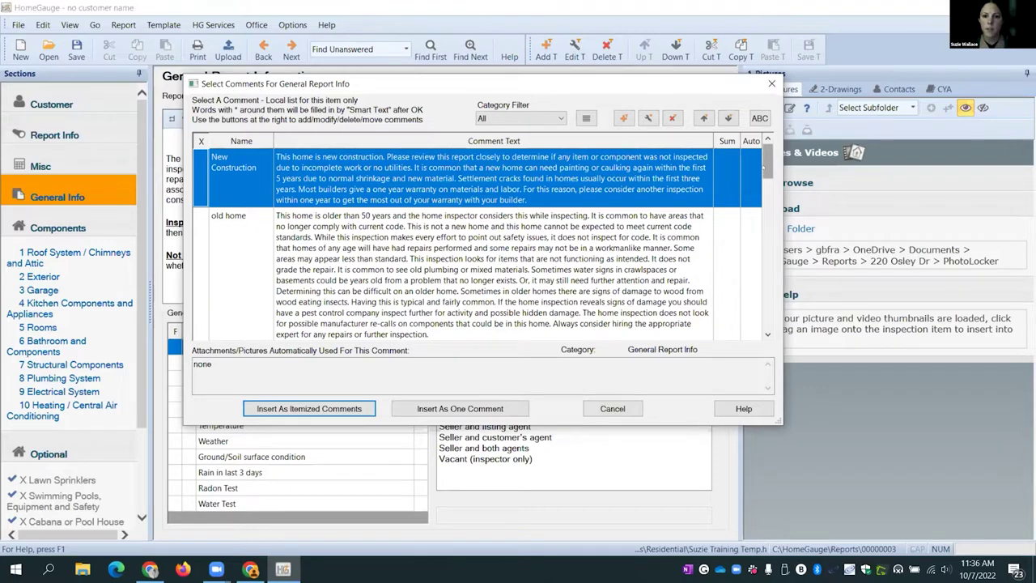
scroll(764, 166, "down", 5)
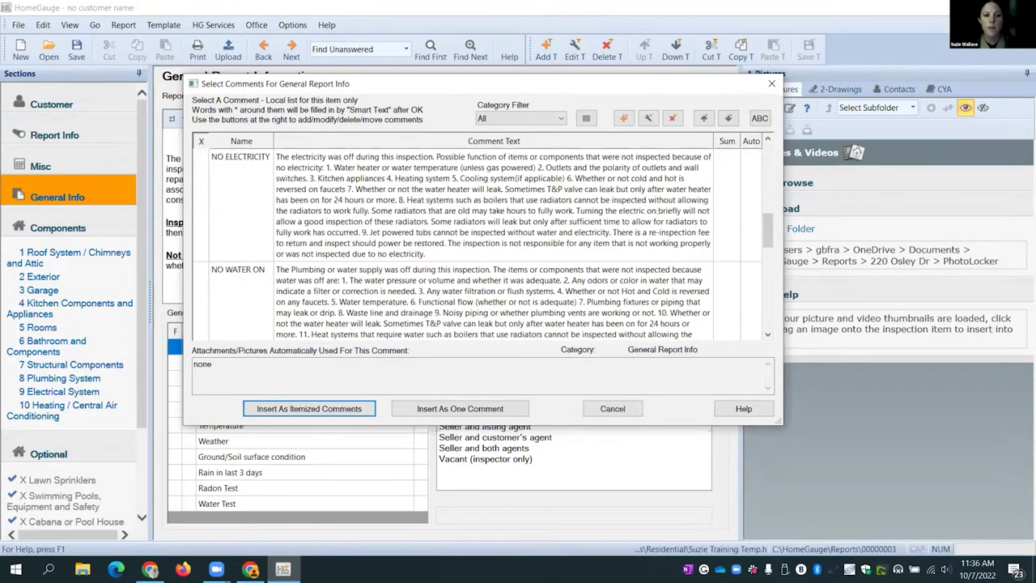
scroll(478, 243, "down", 3)
scroll(640, 210, "down", 3)
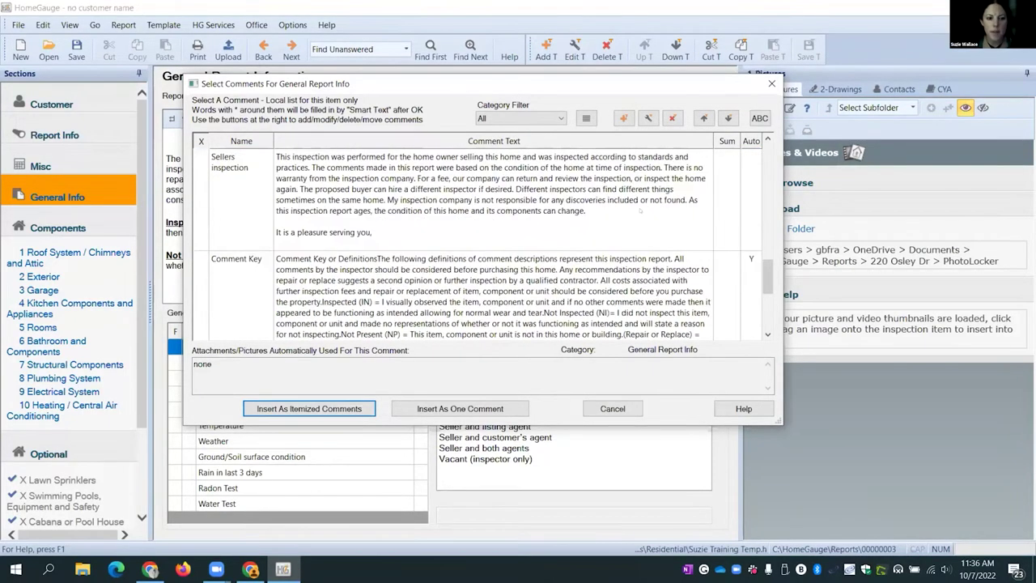
scroll(486, 227, "down", 3)
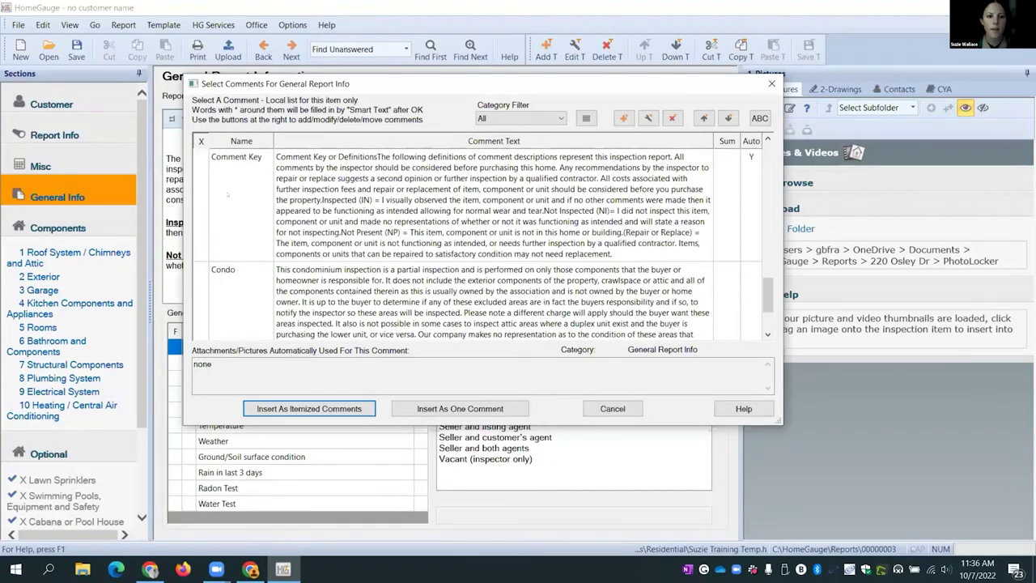
left_click(330, 191)
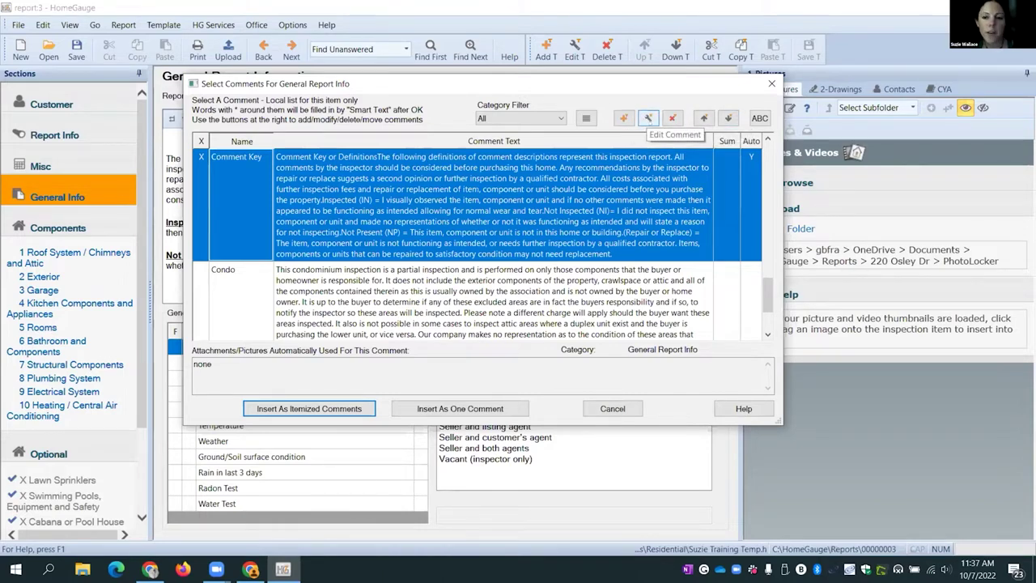
left_click(647, 118)
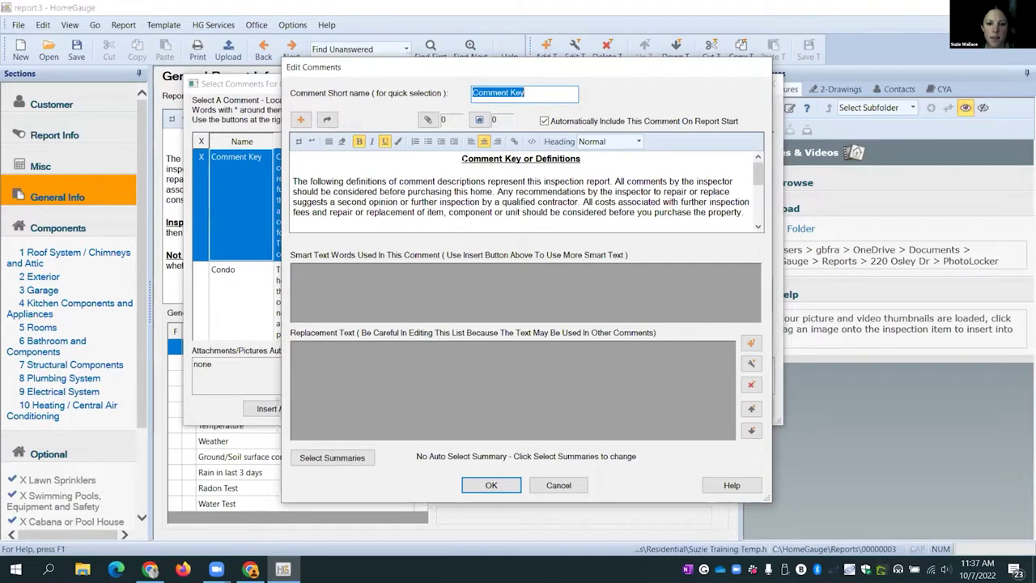
Step: Remove the parentheses around the "Repair or Replace" heading in the Comment Key text
scroll(526, 190, "down", 3)
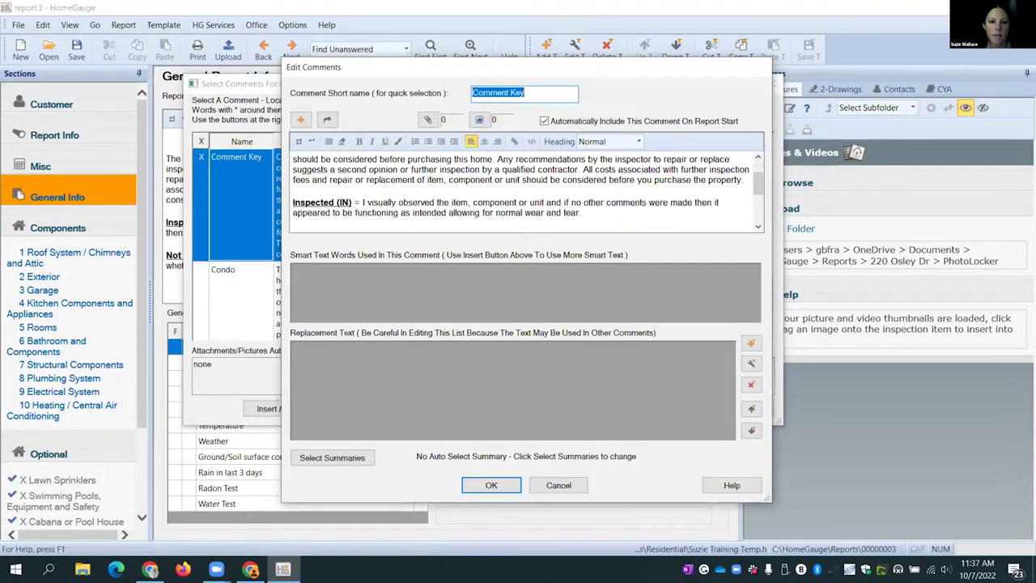
scroll(526, 190, "up", 1)
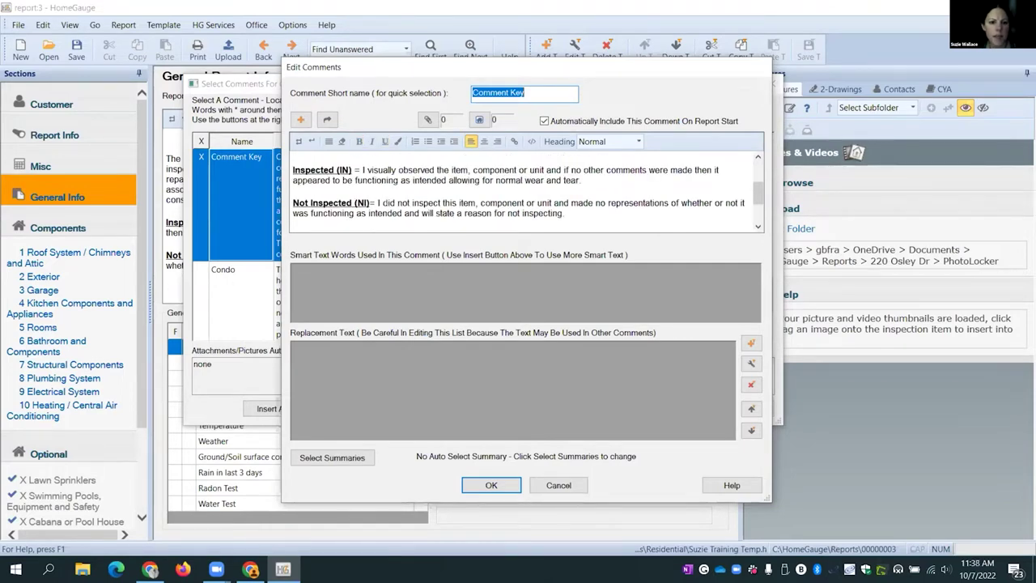
scroll(526, 190, "down", 1)
scroll(526, 191, "down", 1)
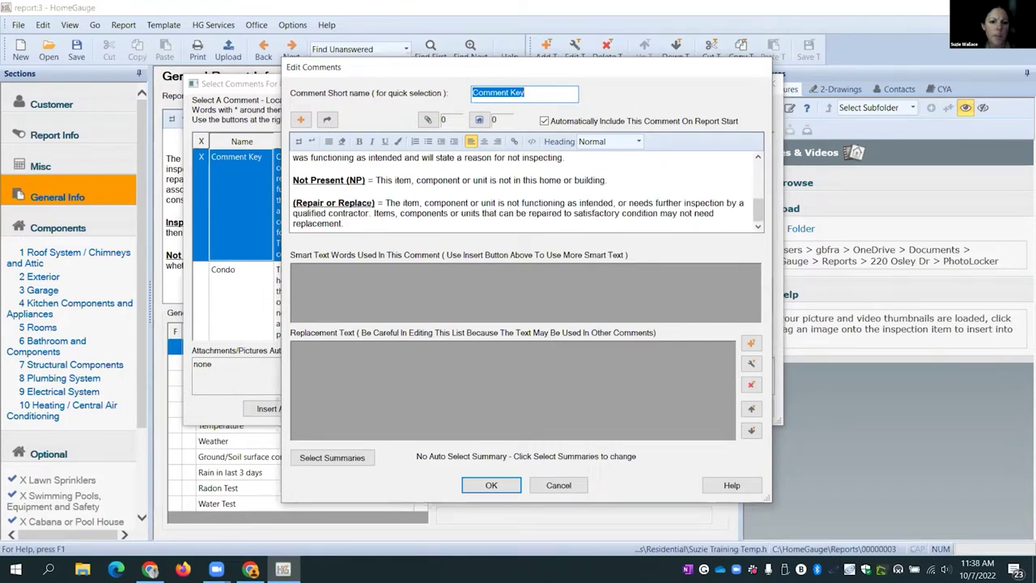
left_click(374, 203)
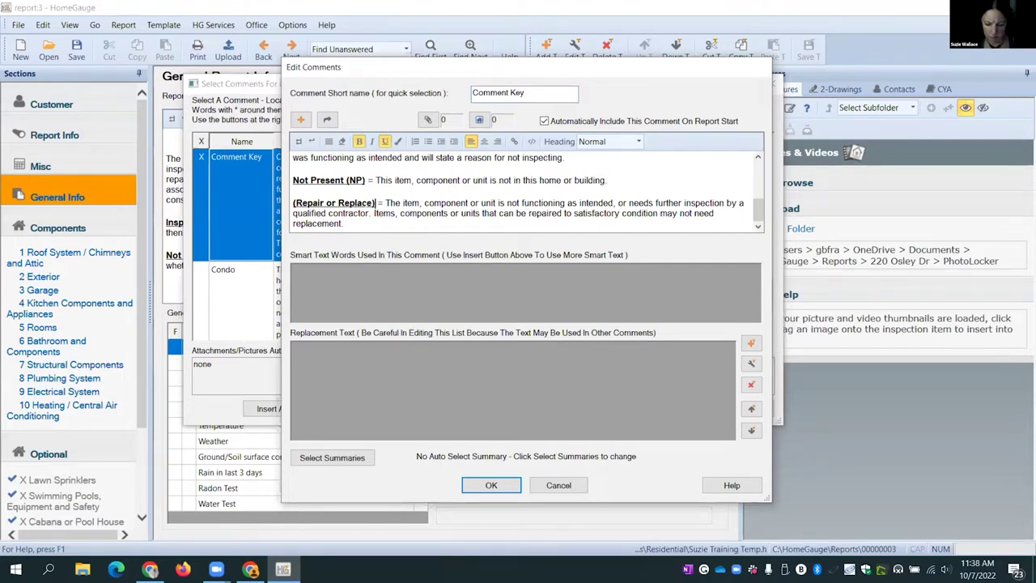
key("BackSpace")
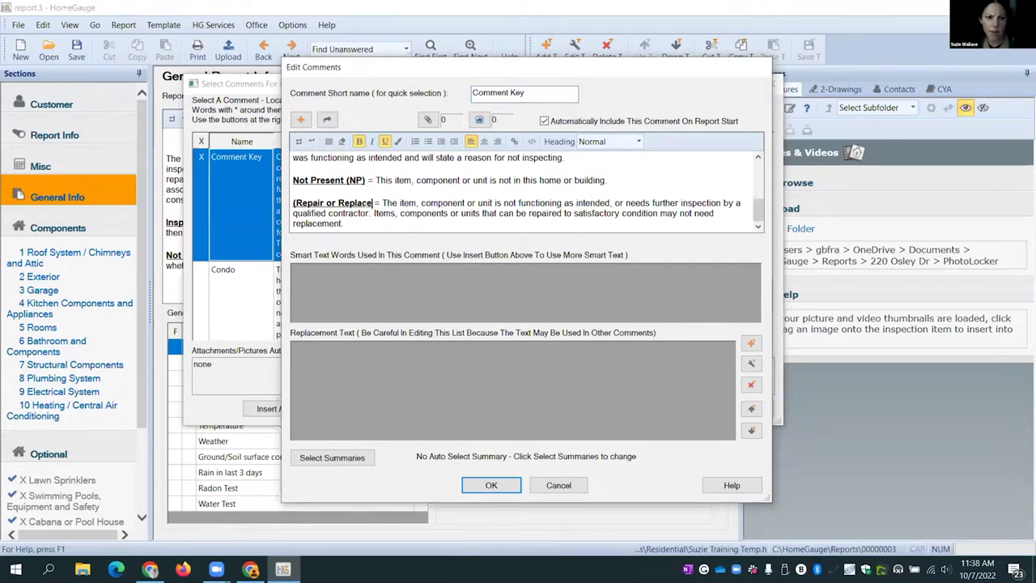
left_click(296, 203)
key("BackSpace")
Step: Add a new "Monitor" line below the Repair or Replace definition, separated by a blank line
left_click(344, 223)
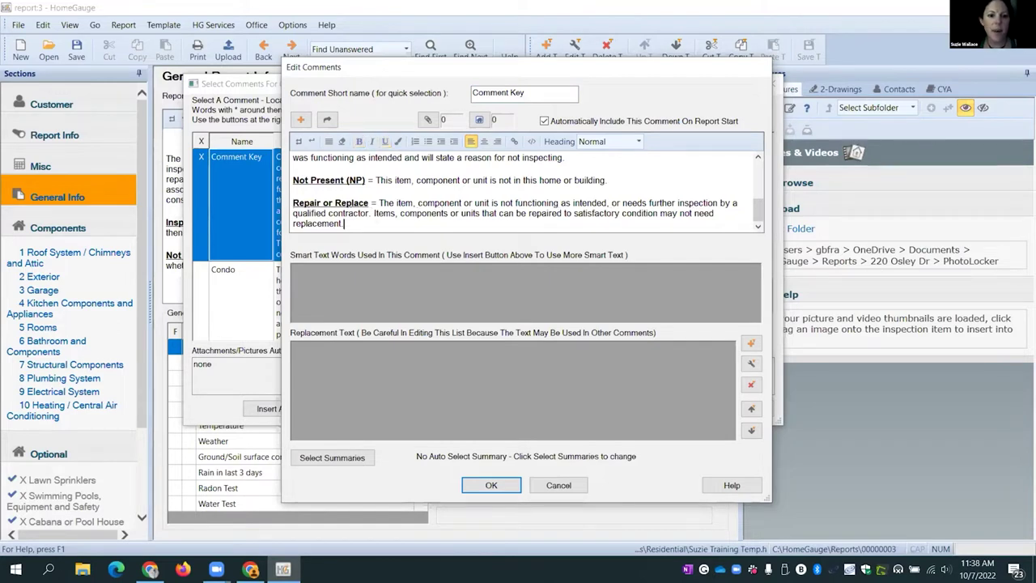
key("Return")
key("Return")
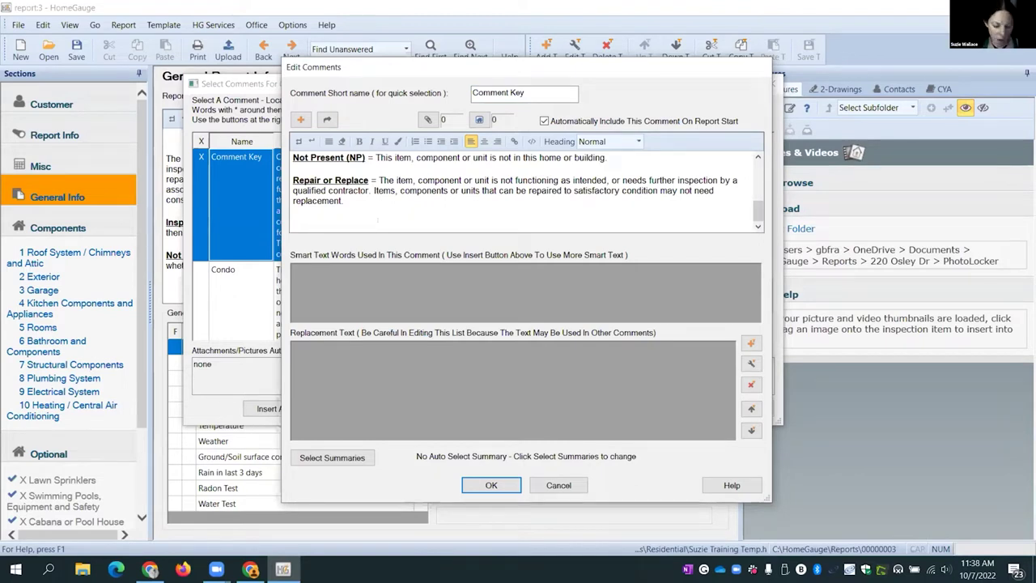
type("Monit")
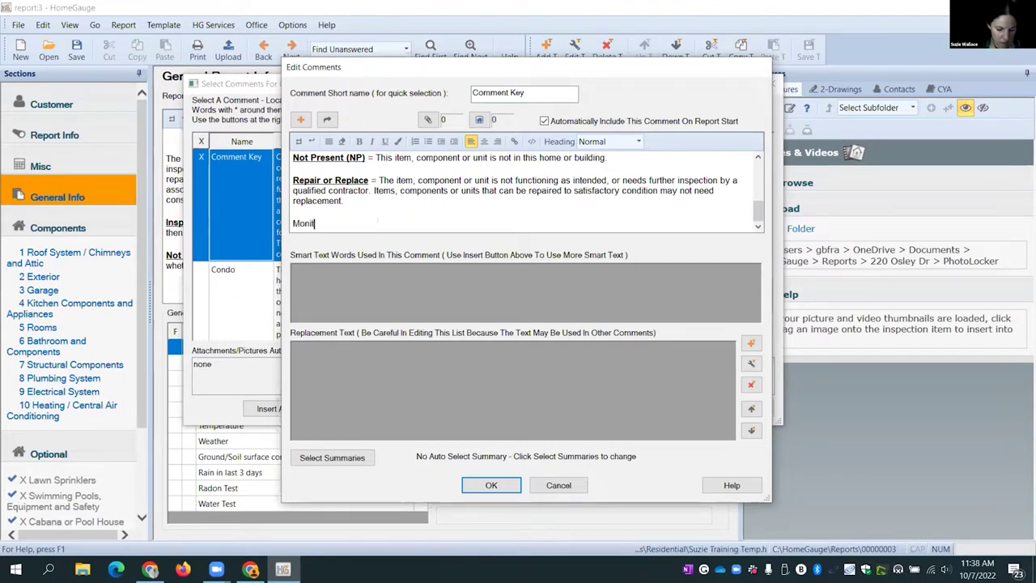
type("or")
Step: Format the word "Monitor" as bold and underlined to match the other definition headings
key("shift+Left")
key("shift+Left")
key("shift+Left")
key("shift+Left")
key("shift+Left")
key("shift+Left")
key("shift+Left")
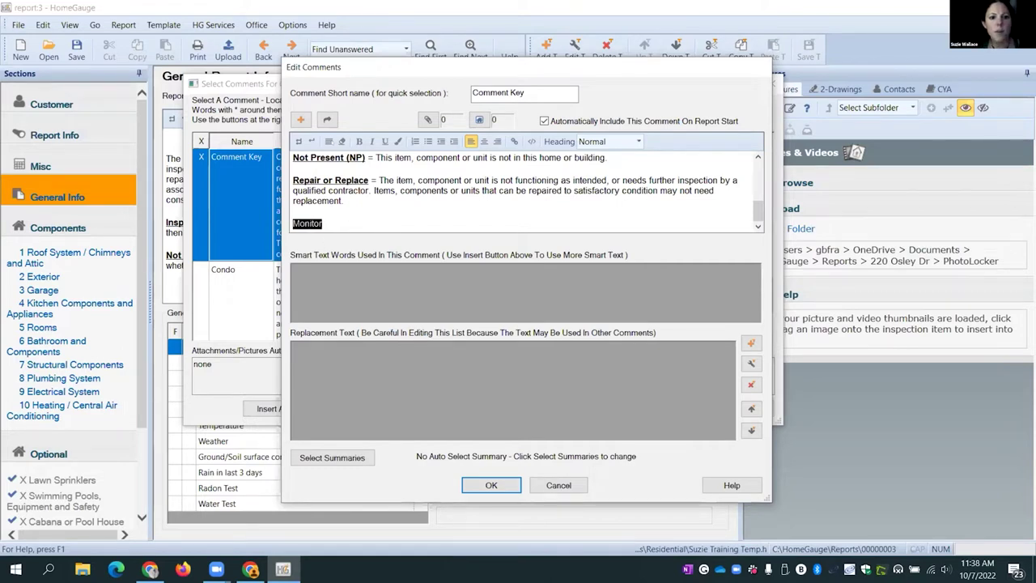
key("ctrl+b")
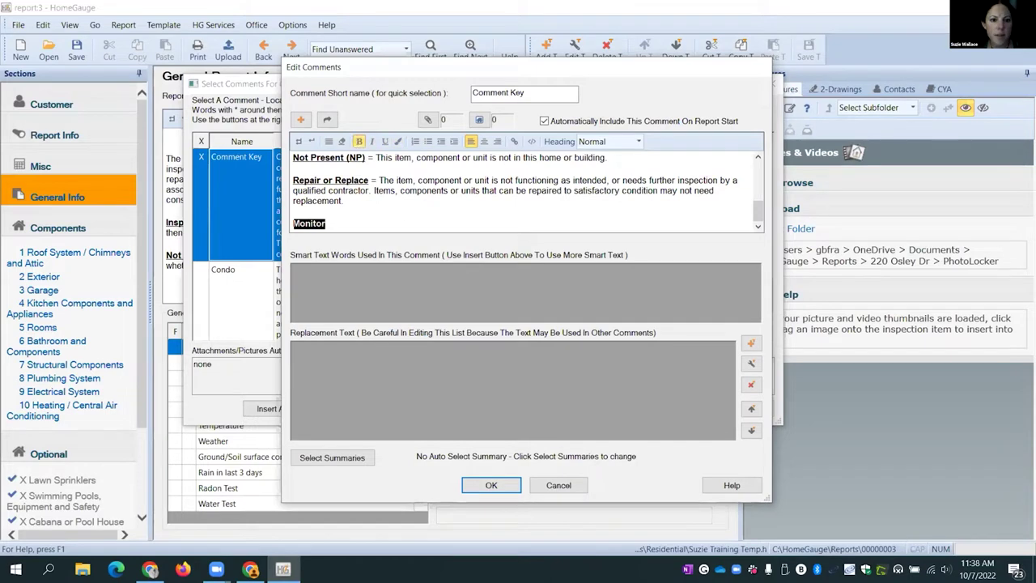
key("ctrl+u")
key("Right")
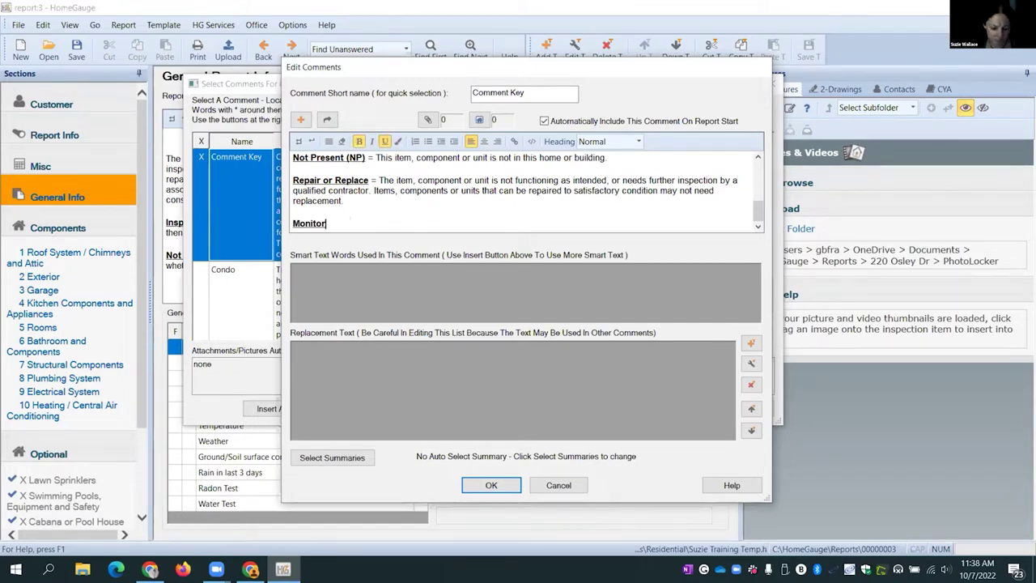
Step: Complete the Monitor definition with the unformatted text "= Item or system should be monitored." after the bold, underlined heading
key("ctrl+b")
key("ctrl+u")
type("=")
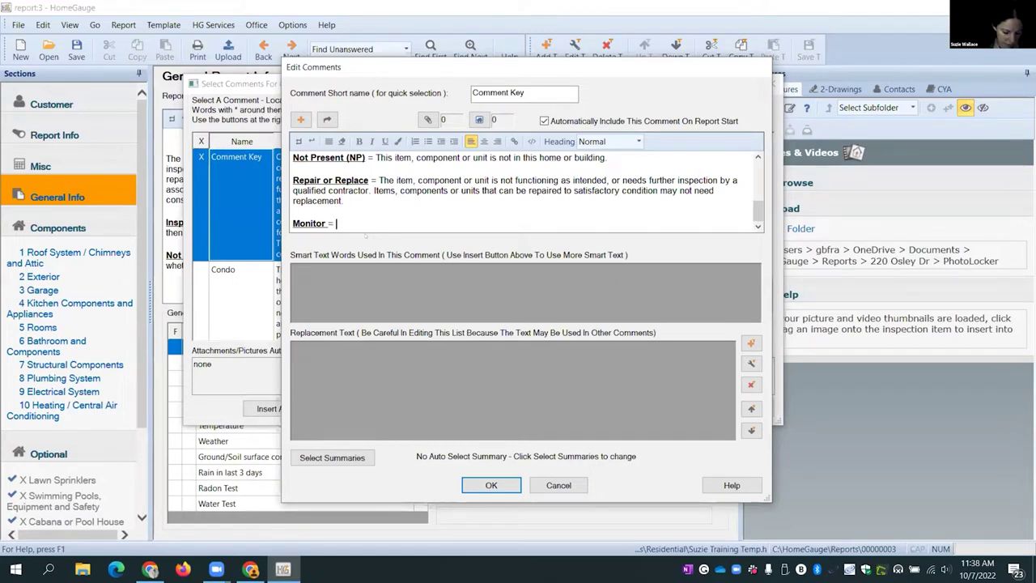
type(" Ite")
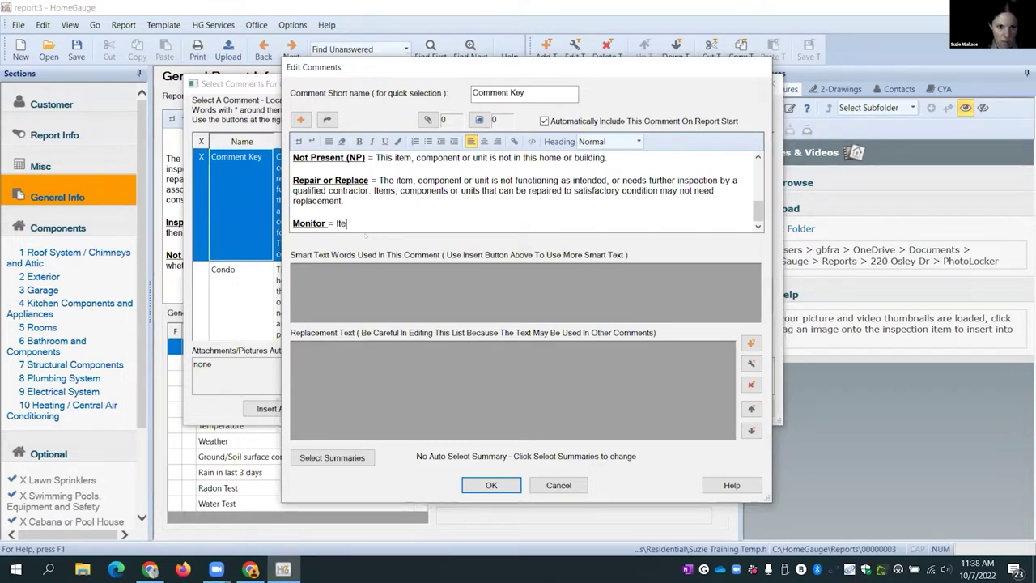
type("m or system ")
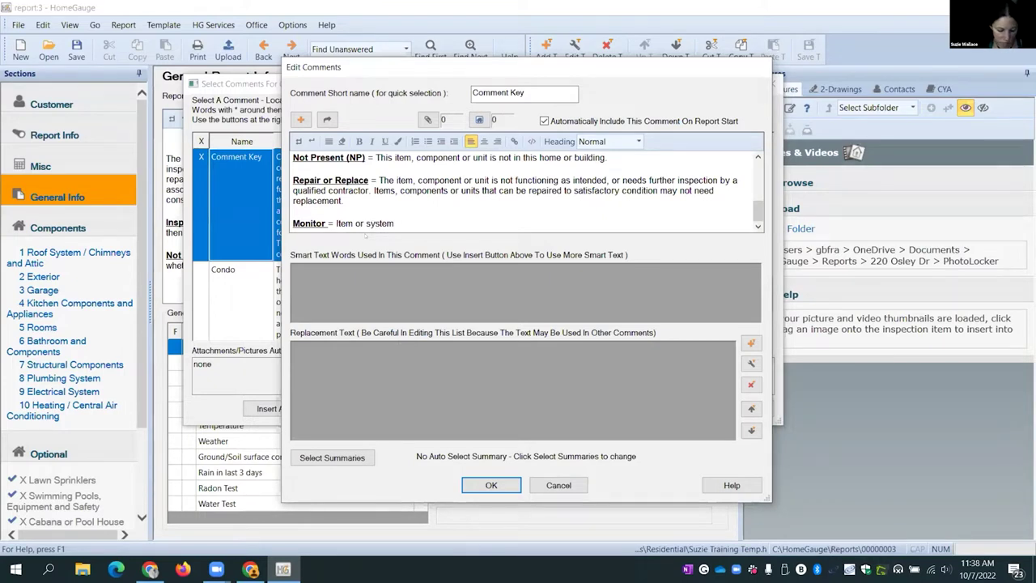
type("should be mo")
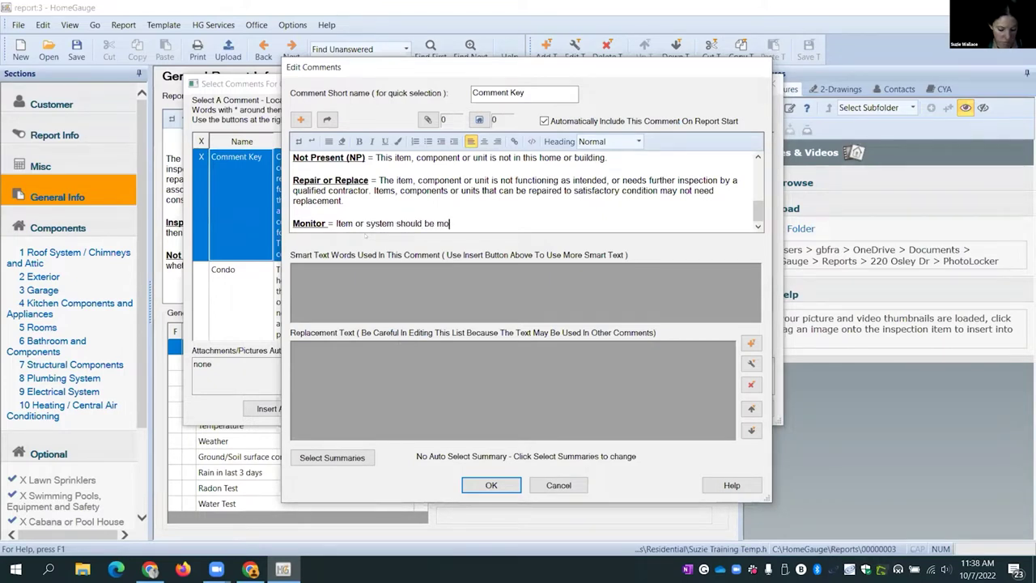
type("nitored.")
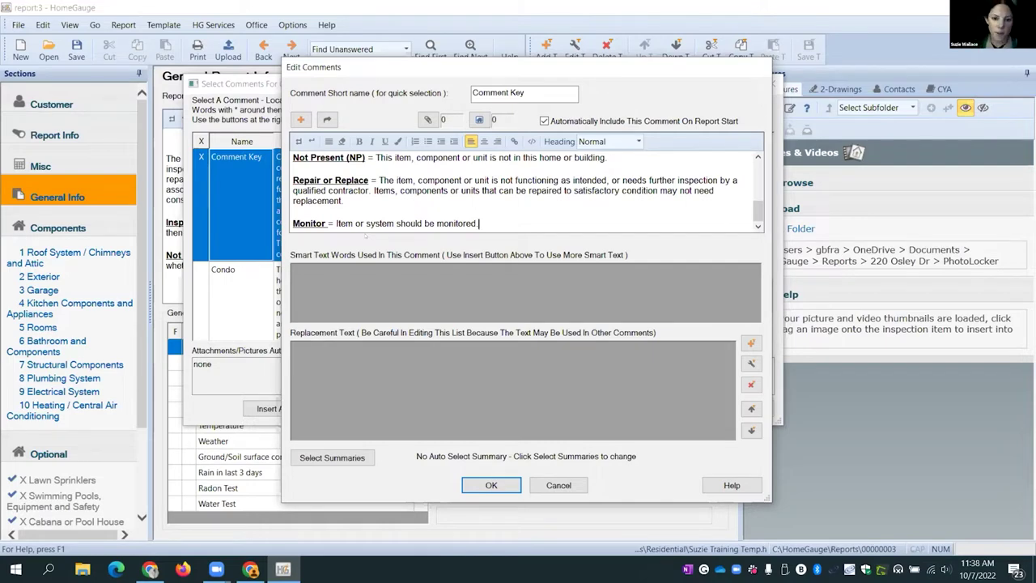
Step: Review the whole Comment Key text, from the introductory paragraph through the Inspected, Not Inspected, Not Present, Repair or Replace and Monitor definitions
scroll(525, 190, "up", 5)
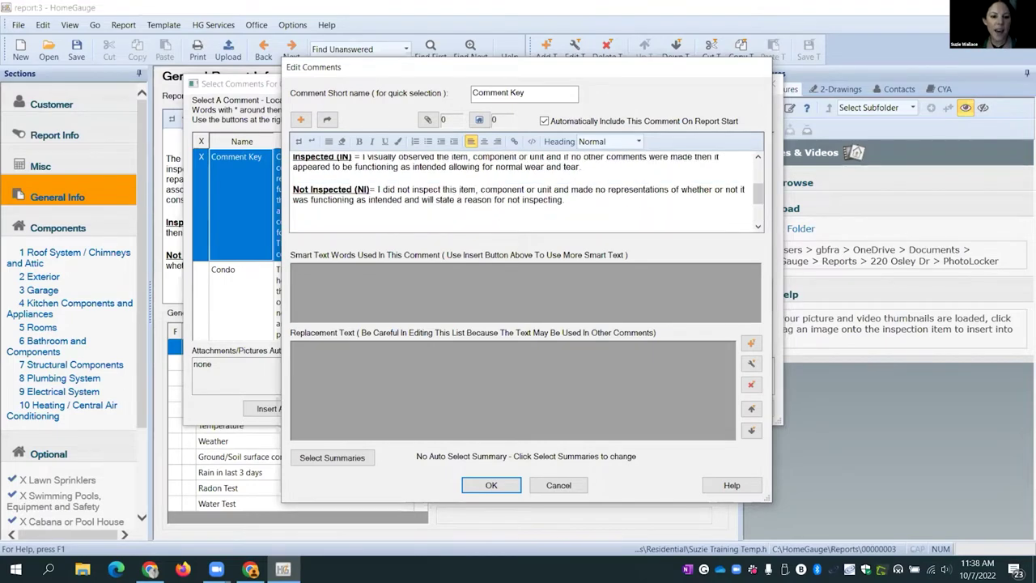
scroll(525, 191, "down", 1)
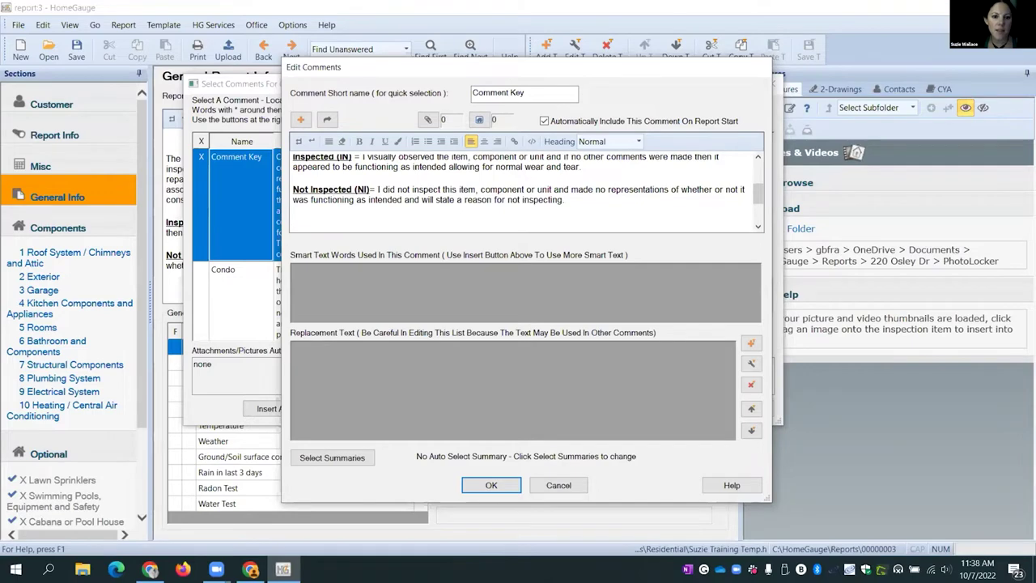
scroll(524, 190, "up", 1)
scroll(524, 190, "down", 3)
scroll(524, 190, "down", 2)
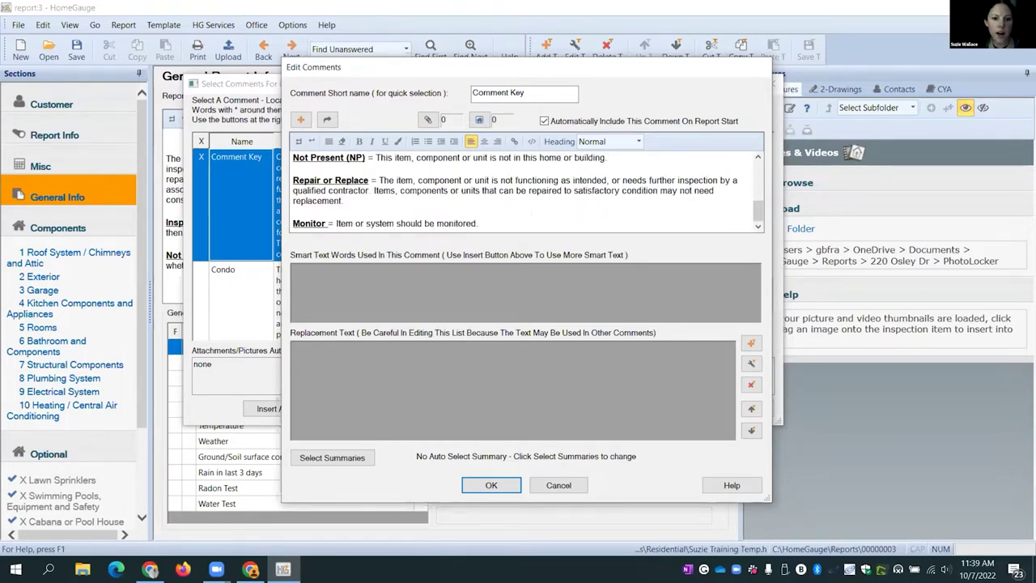
scroll(524, 190, "up", 5)
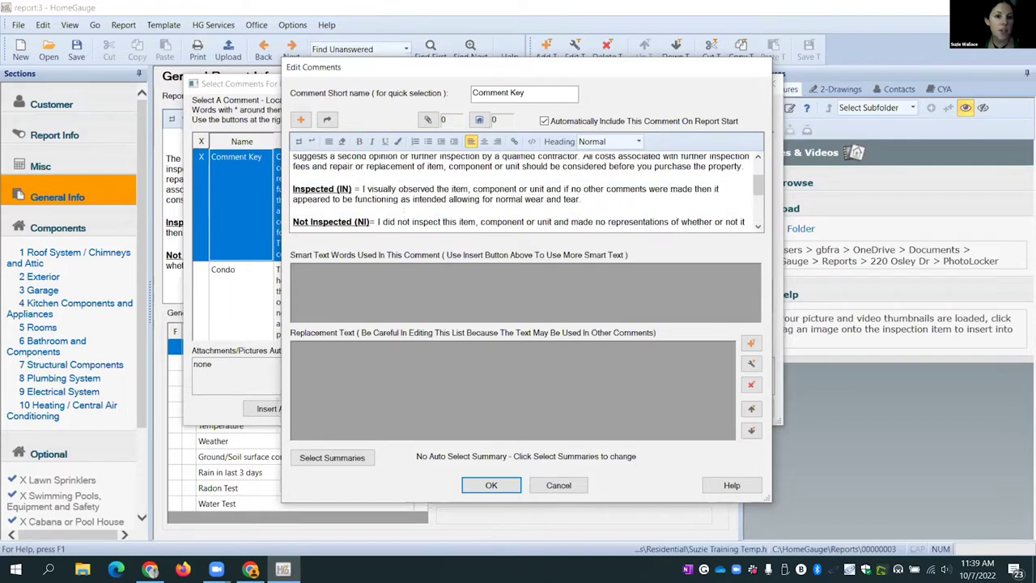
left_click_drag(293, 180, 738, 208)
left_click(743, 211)
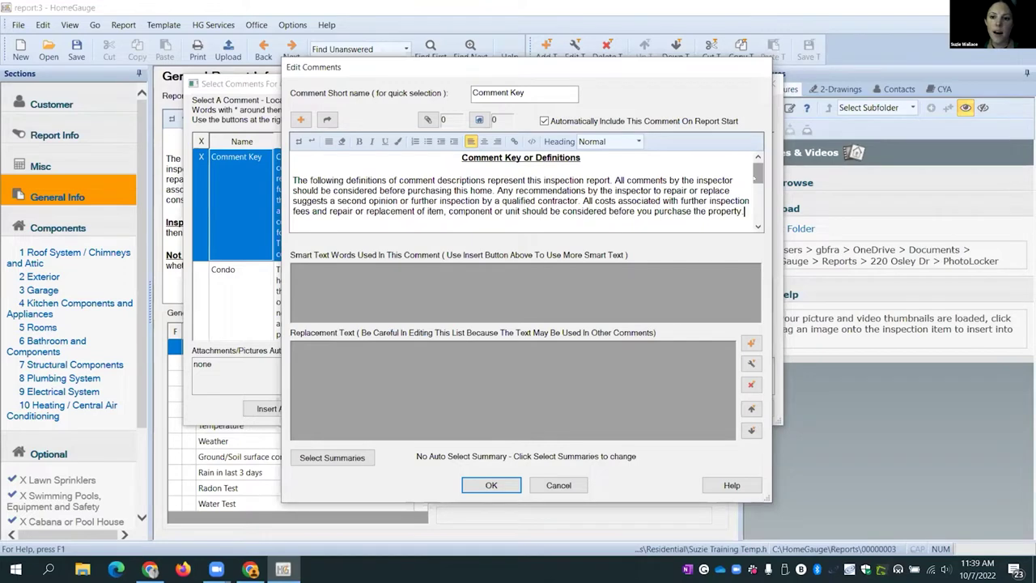
scroll(526, 190, "down", 10)
scroll(526, 190, "up", 10)
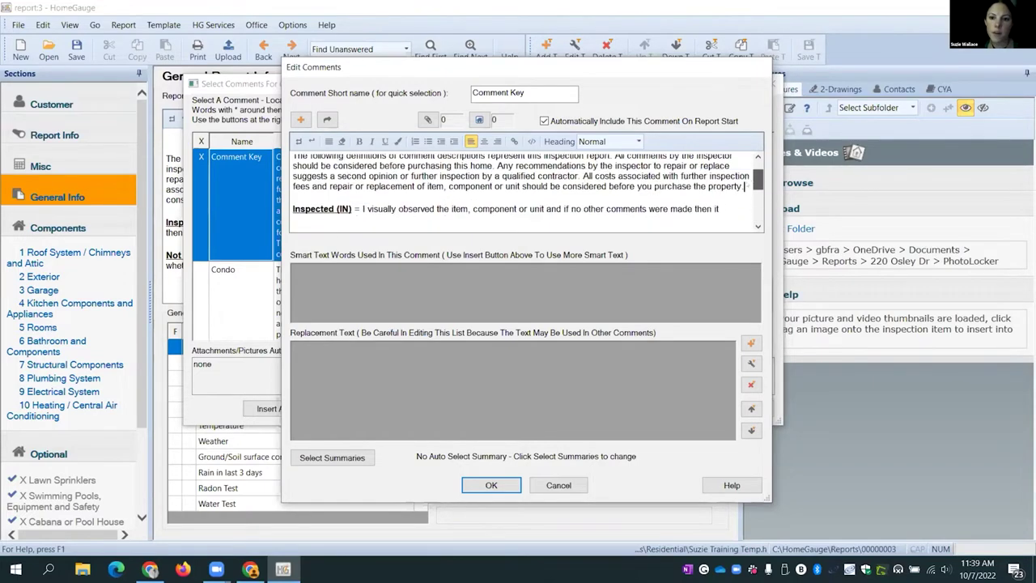
scroll(526, 191, "down", 10)
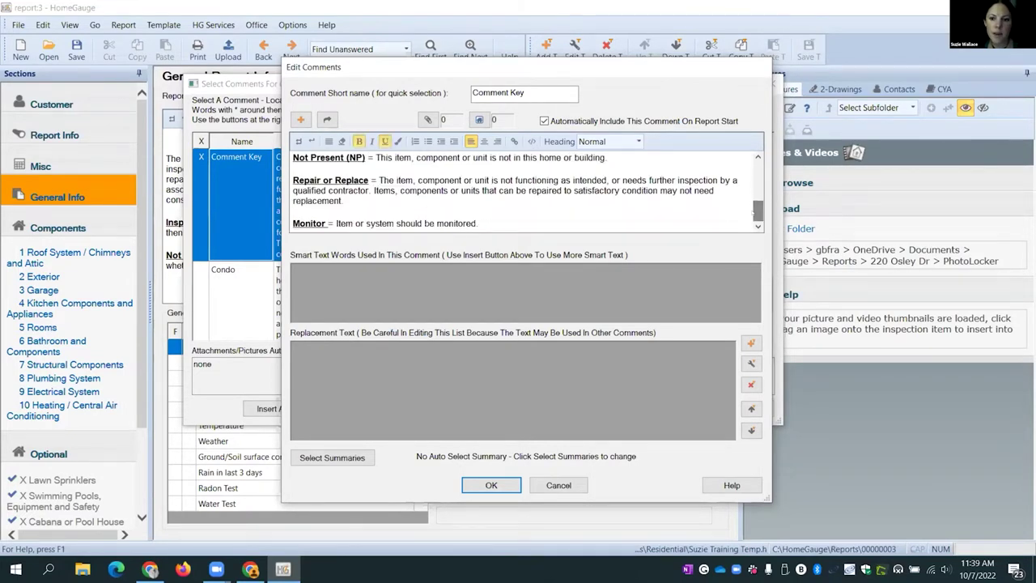
scroll(526, 191, "up", 10)
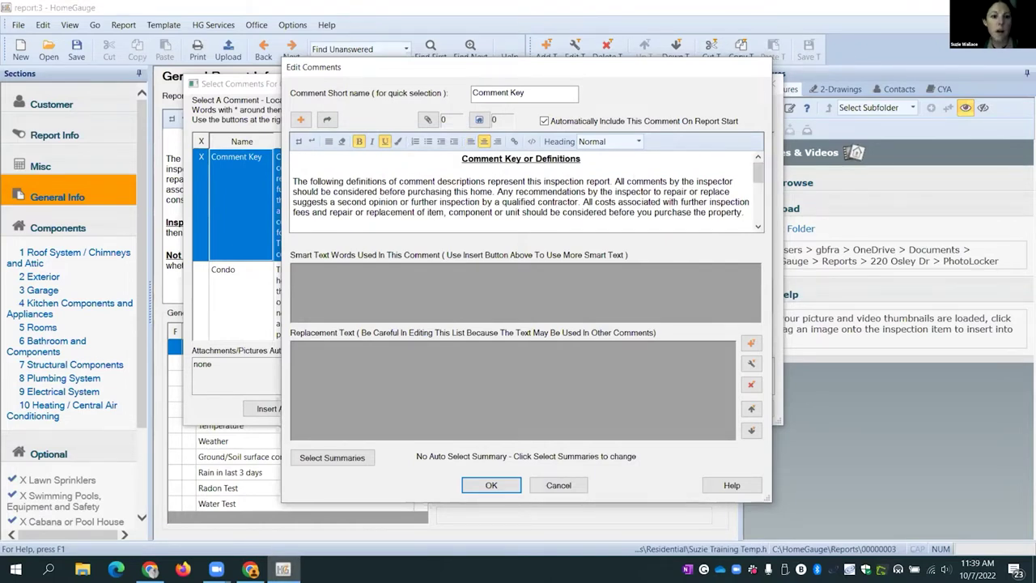
scroll(526, 191, "down", 5)
scroll(526, 190, "down", 1)
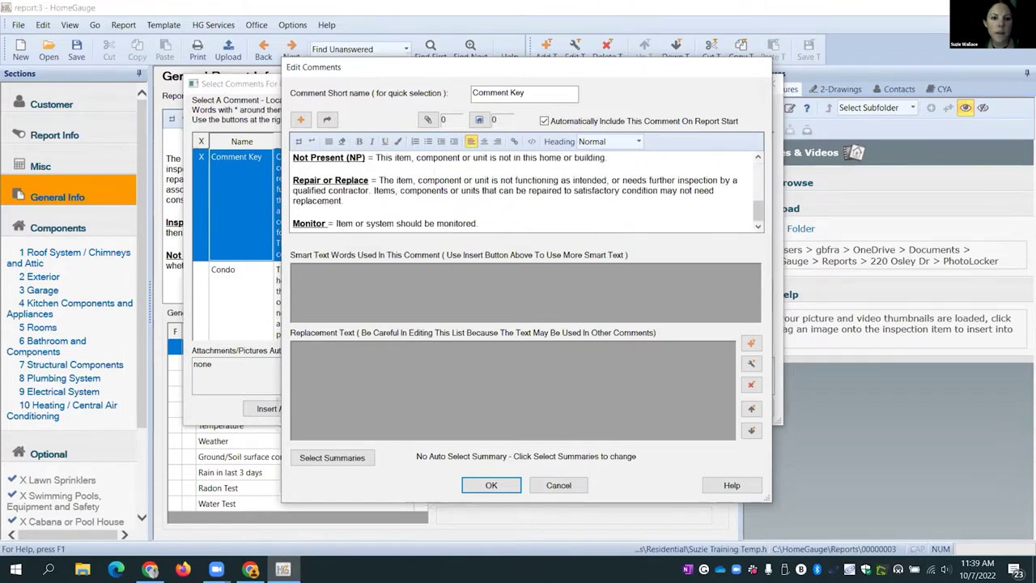
Step: Change the font color of the "Monitor" heading in the Comment Key text to blue
left_click_drag(326, 223, 292, 223)
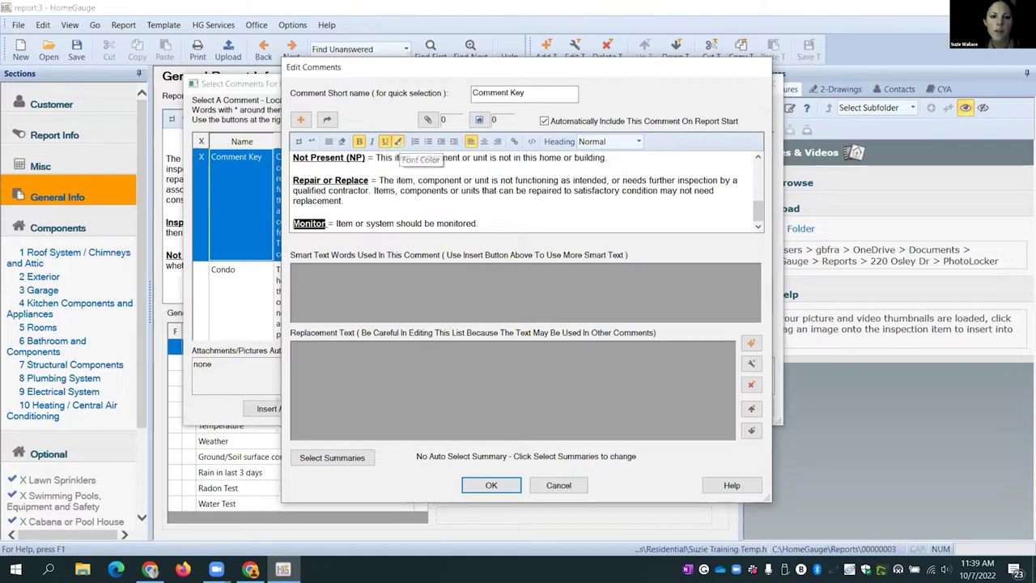
left_click(397, 142)
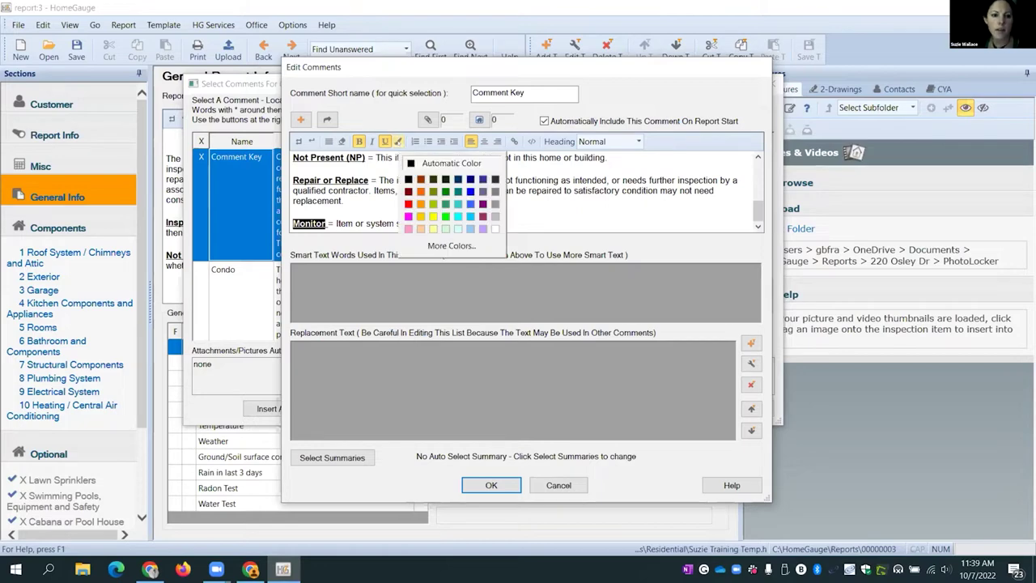
left_click(470, 191)
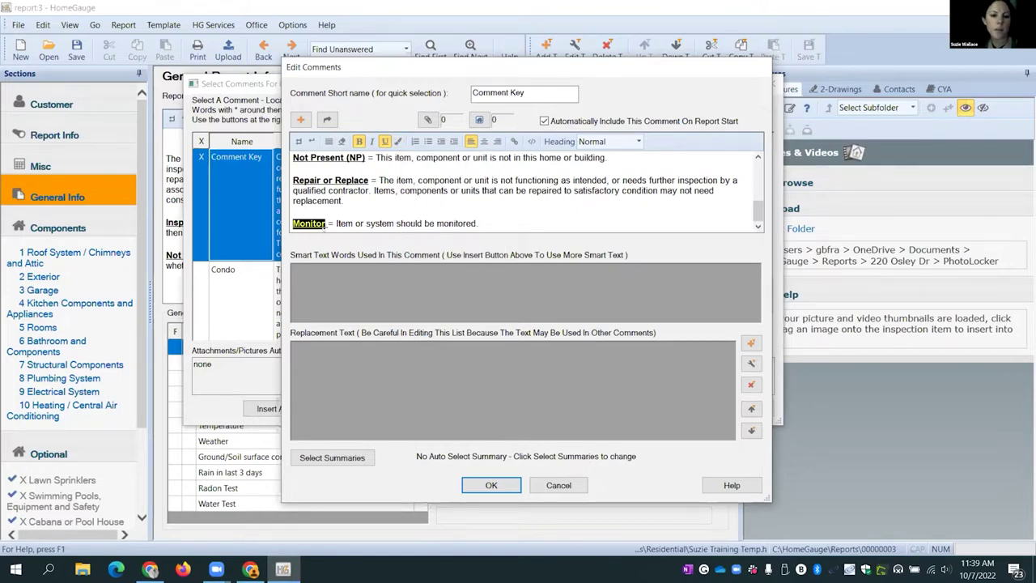
left_click(478, 224)
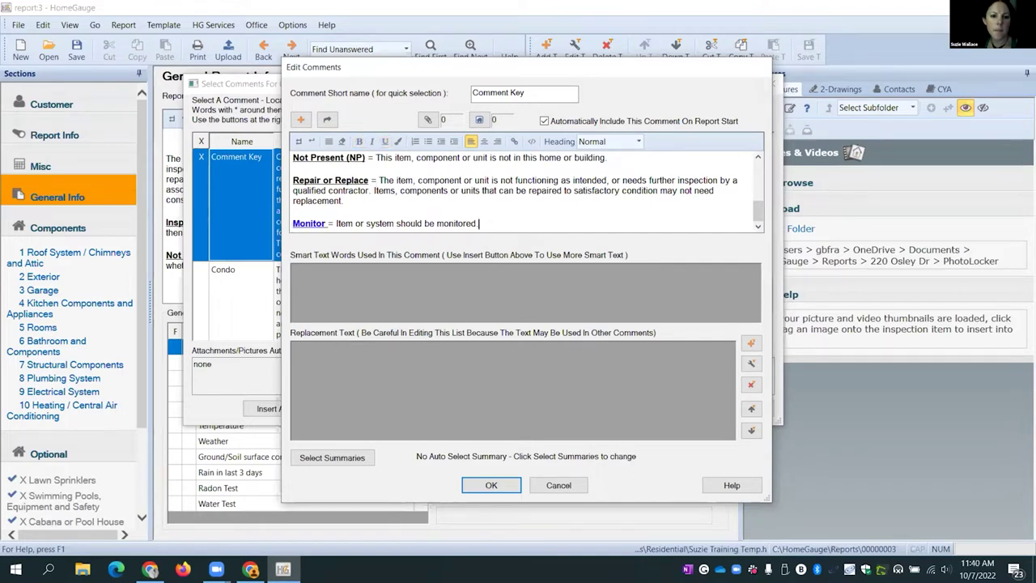
Step: Change the font color of the "Repair or Replace" heading in the Comment Key text to red
left_click_drag(369, 181, 293, 180)
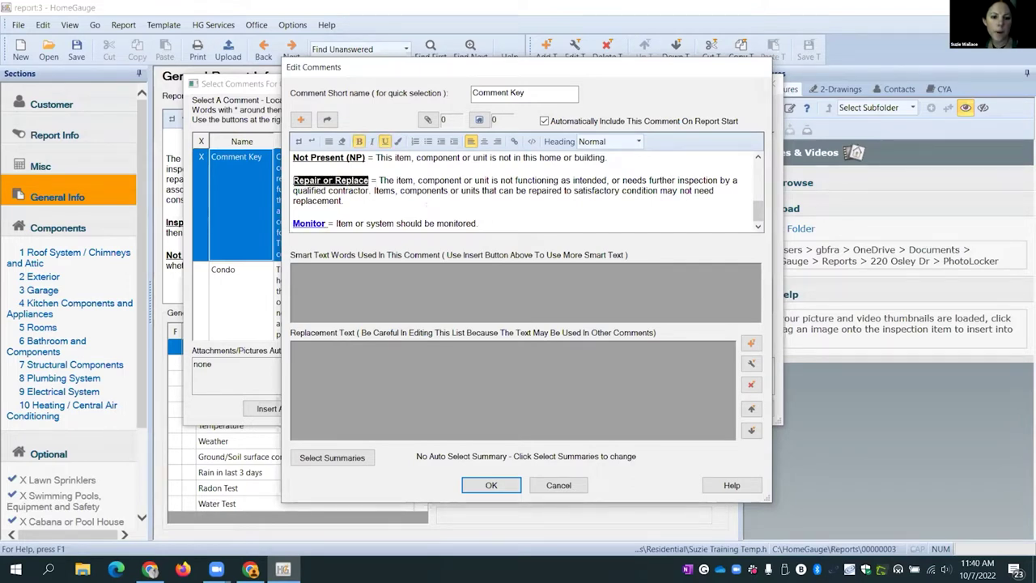
left_click(397, 140)
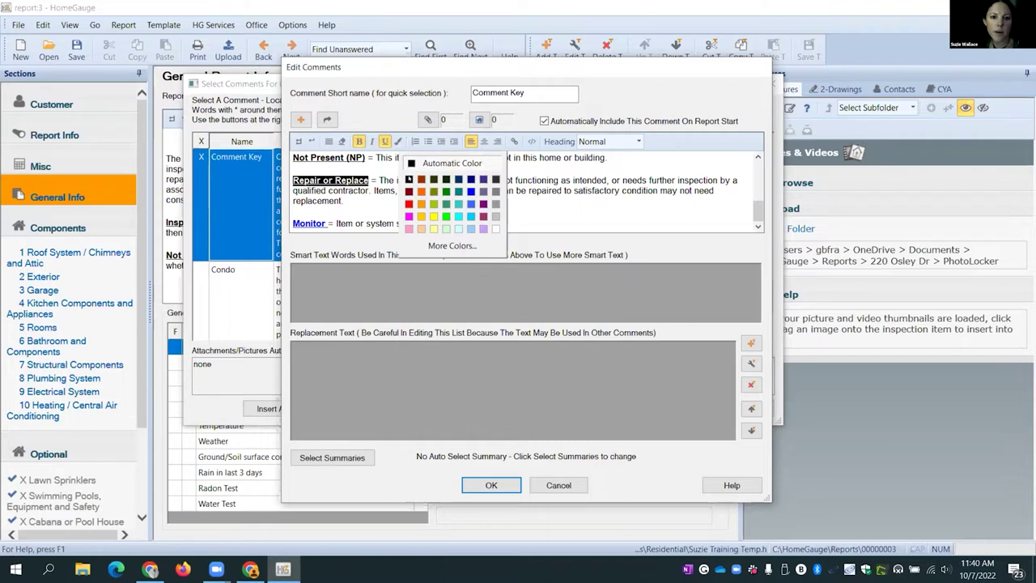
left_click(409, 217)
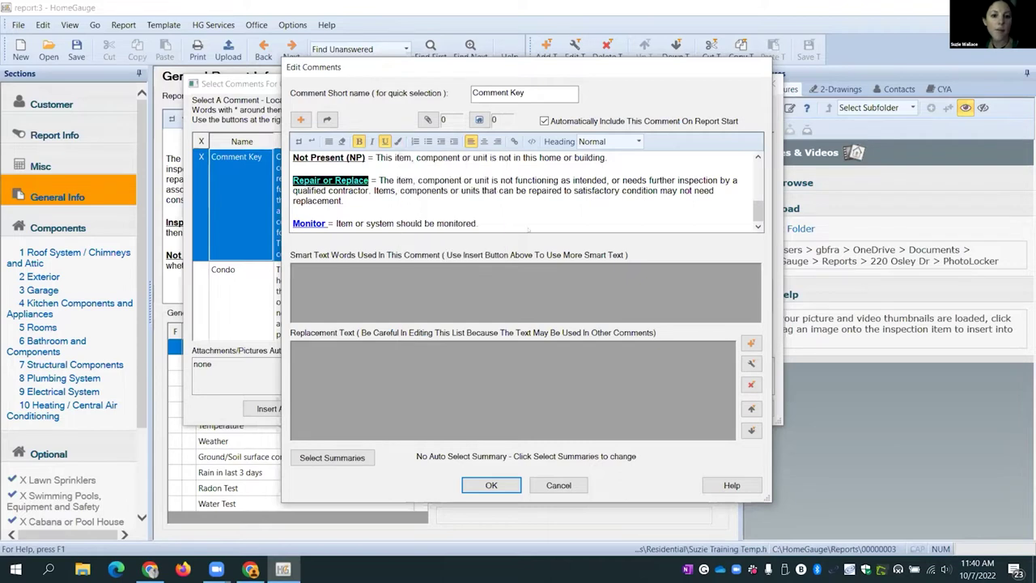
left_click(344, 201)
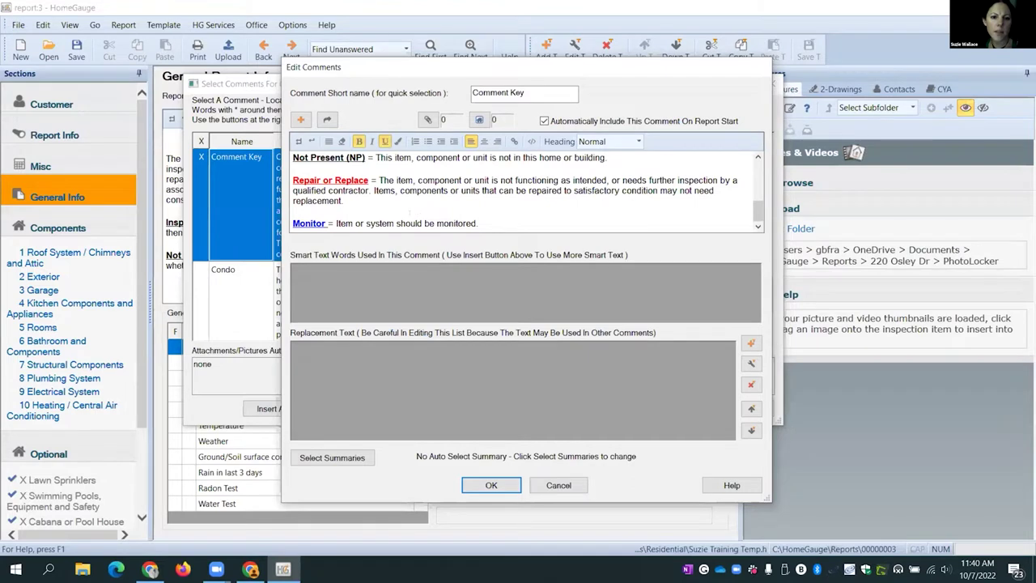
Step: Accept the Comment Key edits and save the template, leaving the comment list without inserting anything
scroll(526, 190, "up", 1)
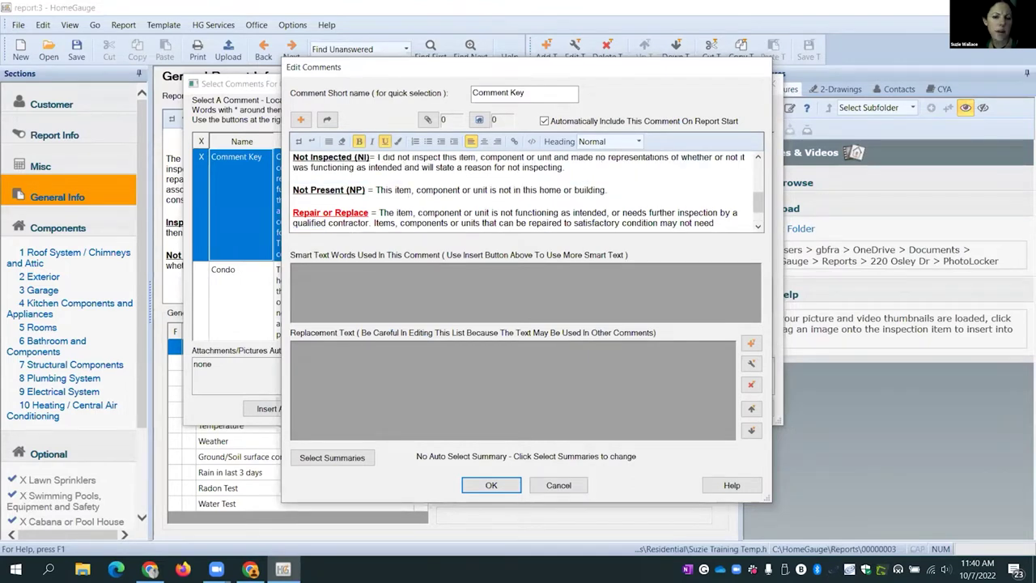
scroll(526, 190, "down", 1)
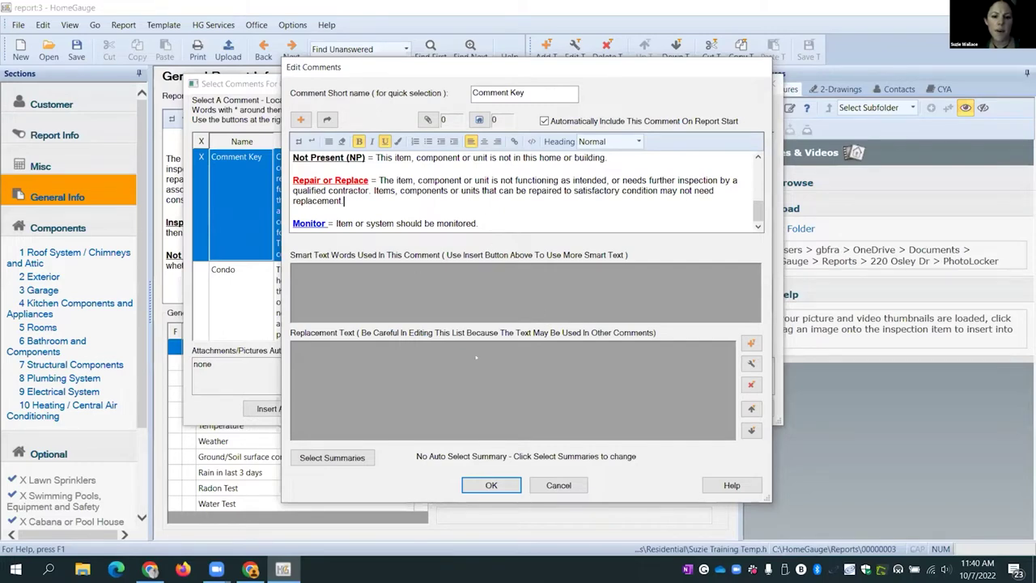
left_click(489, 485)
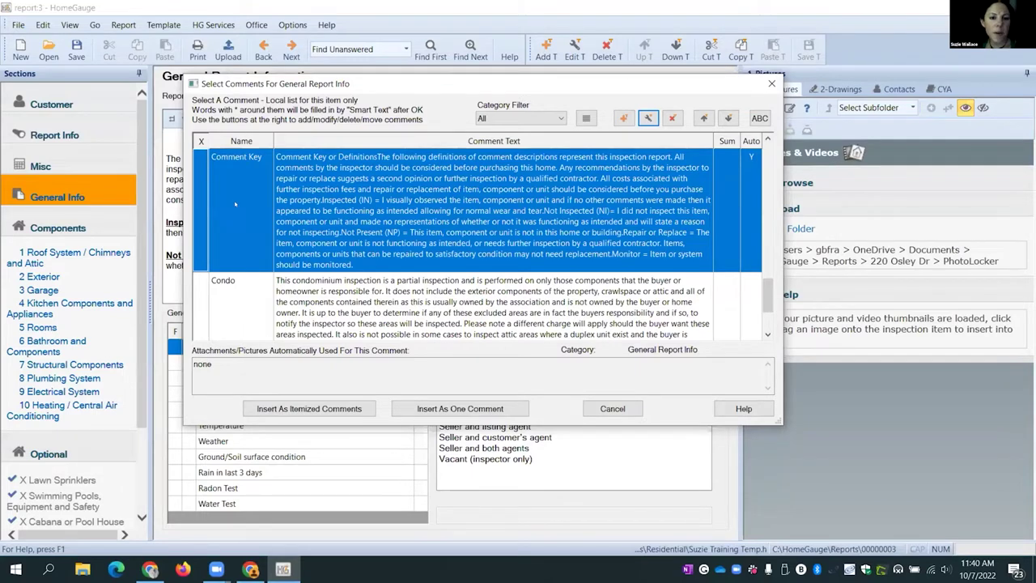
left_click(200, 157)
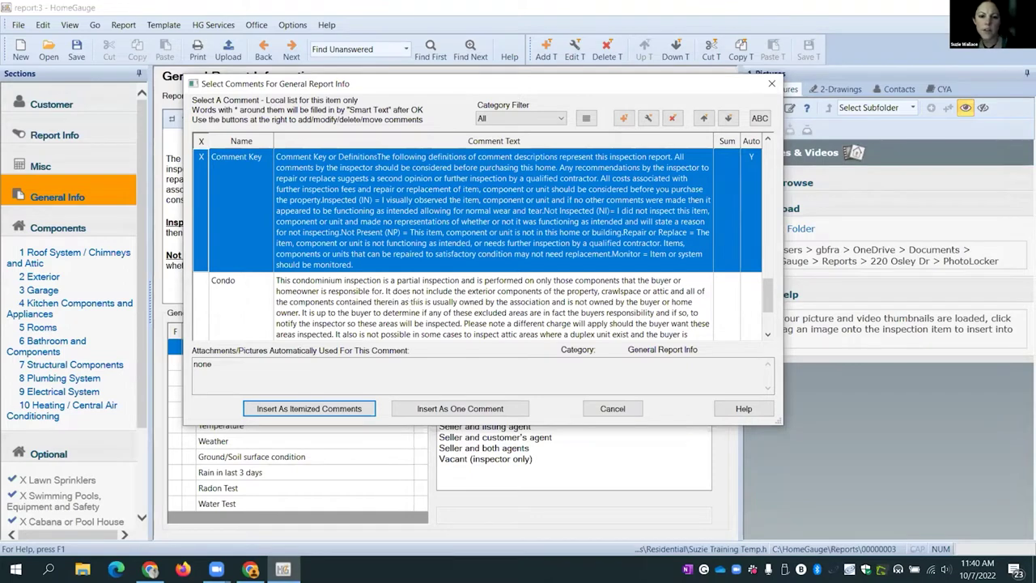
left_click(612, 408)
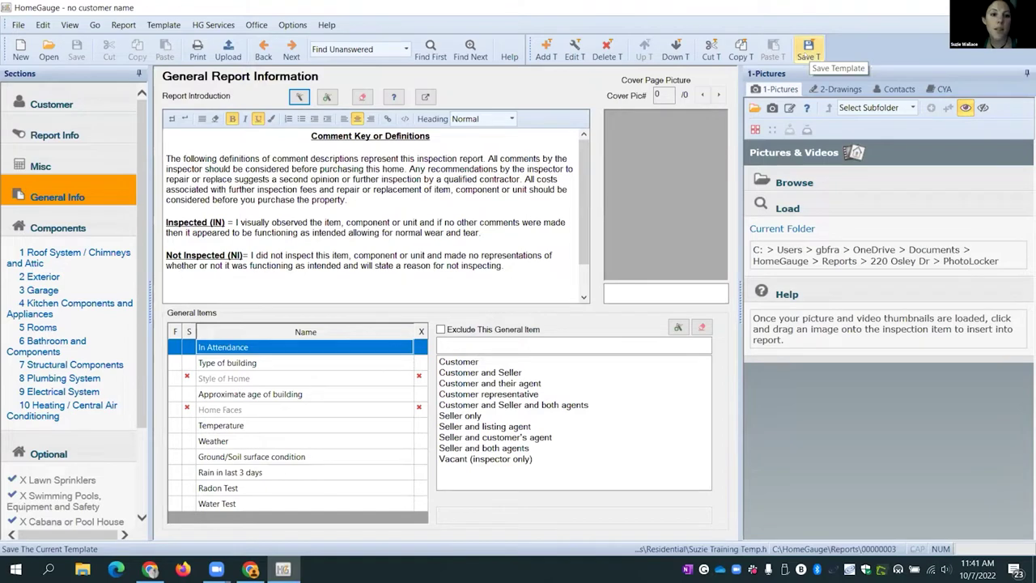
left_click(808, 50)
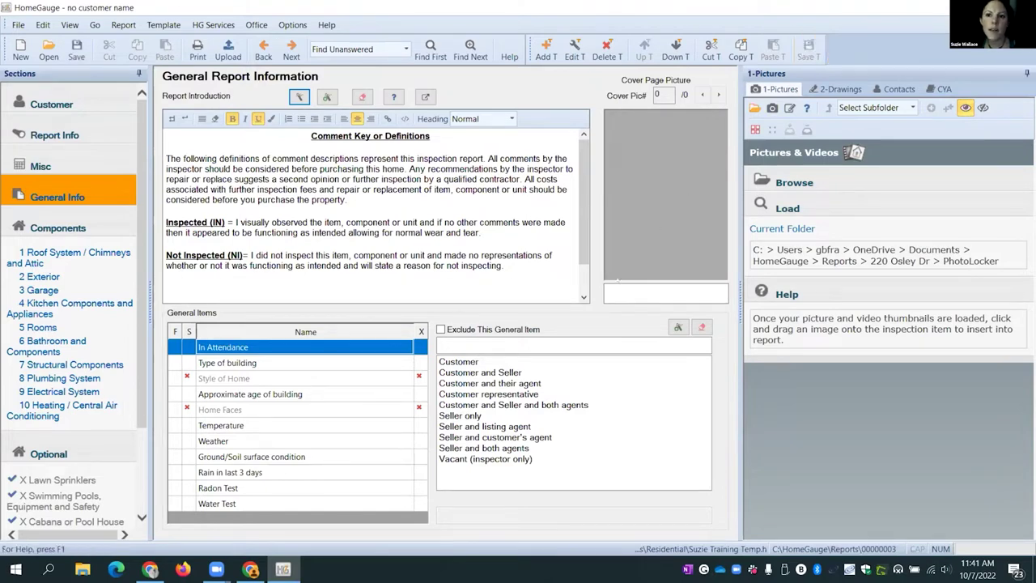
Step: Check the old definitions in the Report Introduction and clear its entire text
mouse_move(582, 229)
left_mouse_down()
mouse_move(581, 263)
mouse_move(581, 227)
mouse_move(581, 247)
left_mouse_up()
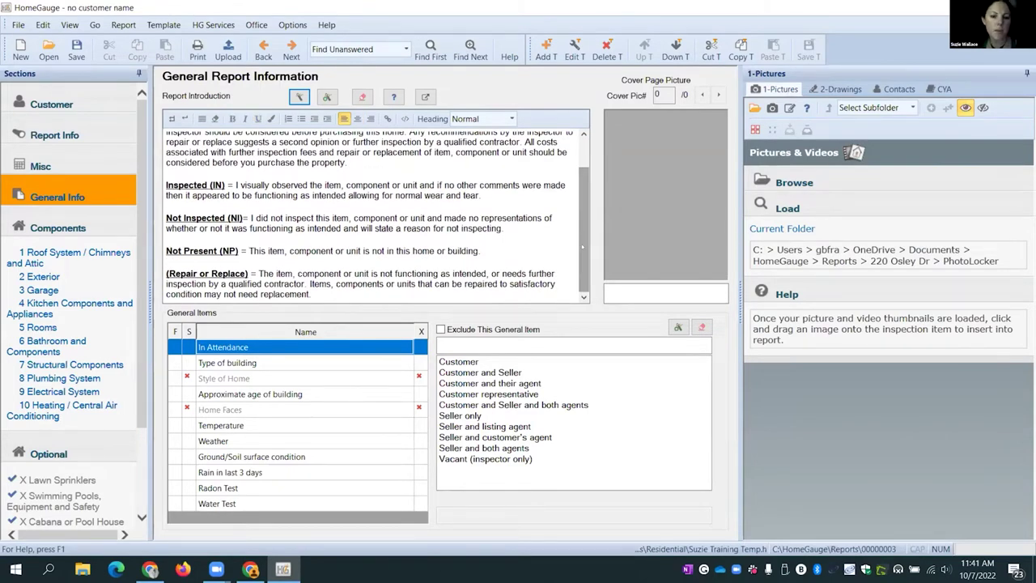
left_click_drag(581, 247, 581, 192)
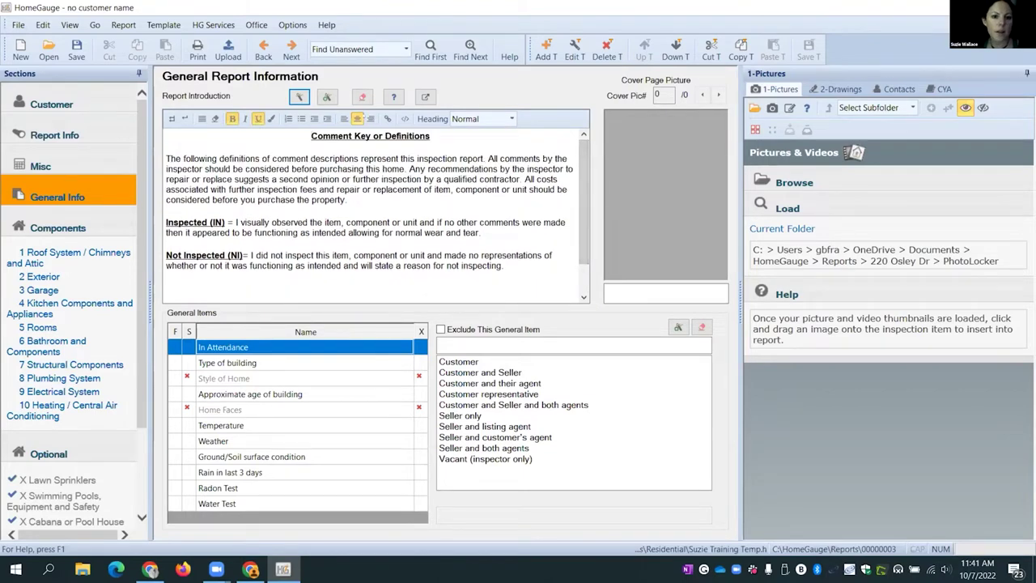
left_click(362, 97)
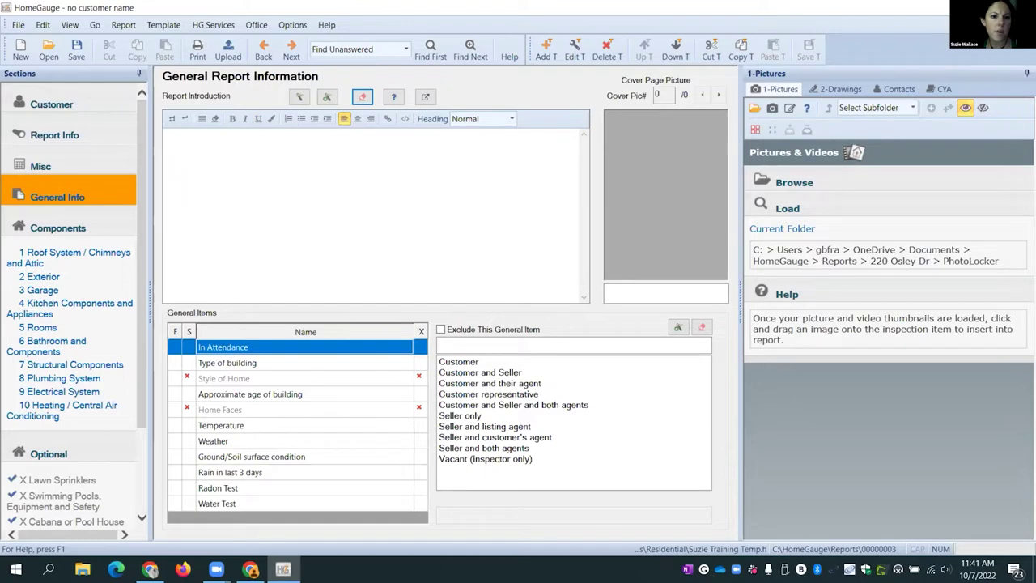
Step: Insert the edited Comment Key entry from the comment list into the Report Introduction as one comment
left_click(300, 97)
scroll(477, 243, "down", 3)
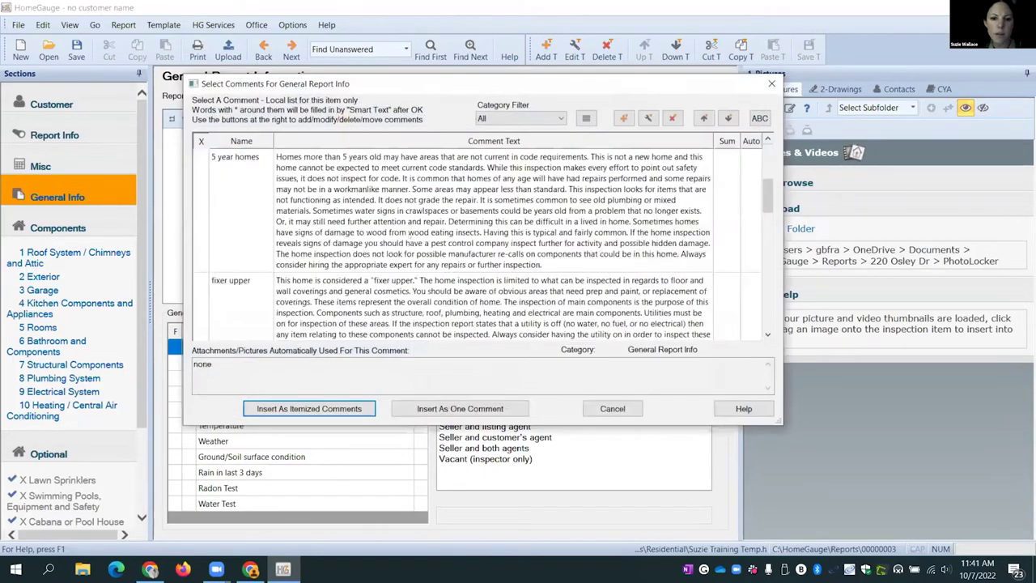
scroll(407, 239, "down", 3)
scroll(478, 242, "down", 3)
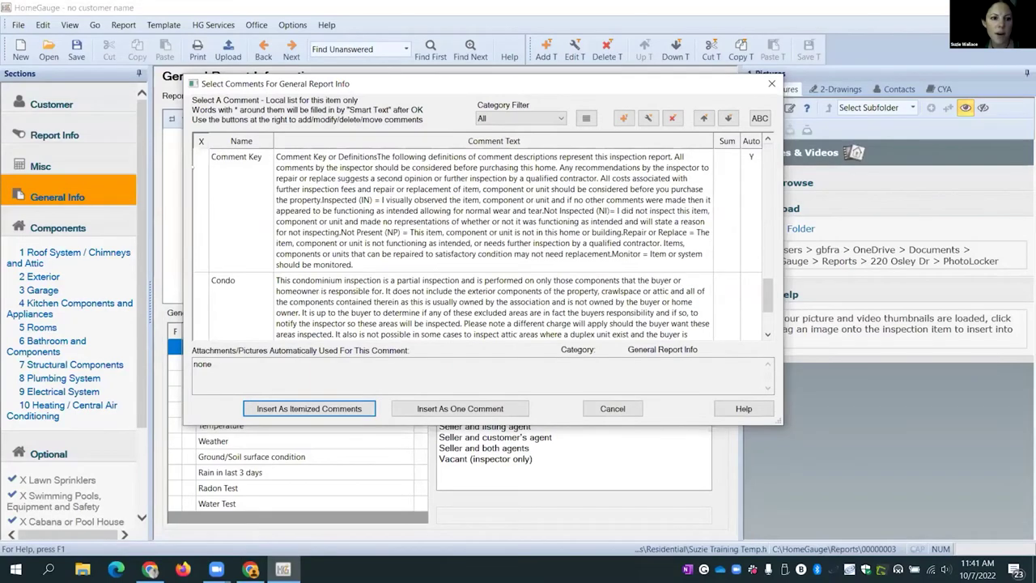
left_click(198, 158)
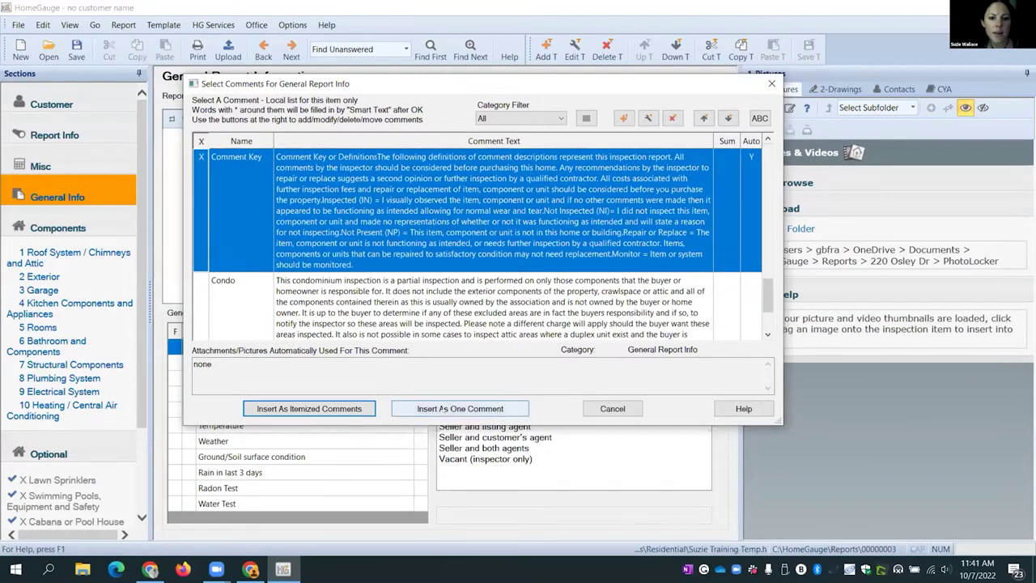
left_click(460, 409)
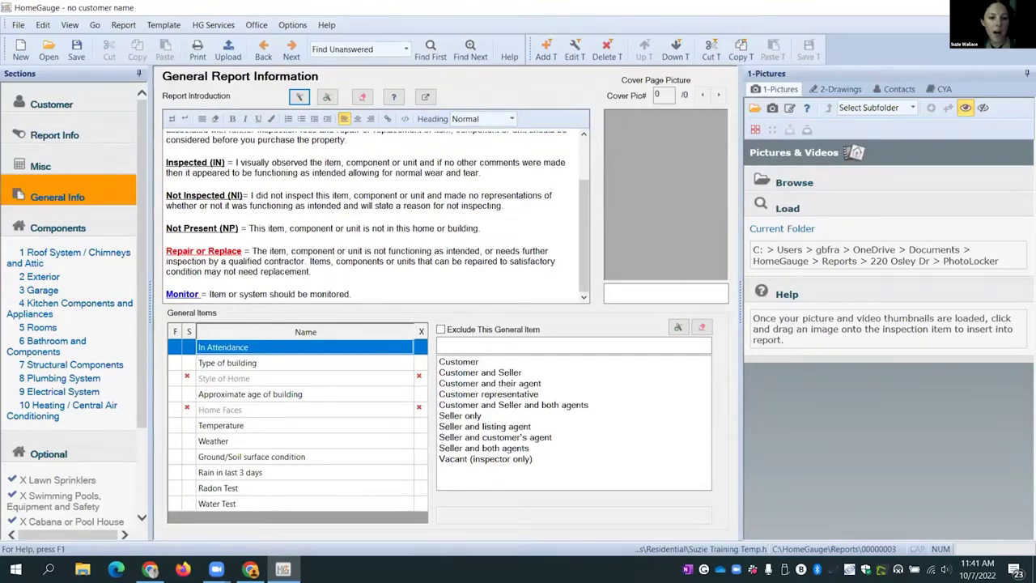
Step: Start a new report from the custom training template in Residential without saving the current report, and check its Report Introduction
key("ctrl+Home")
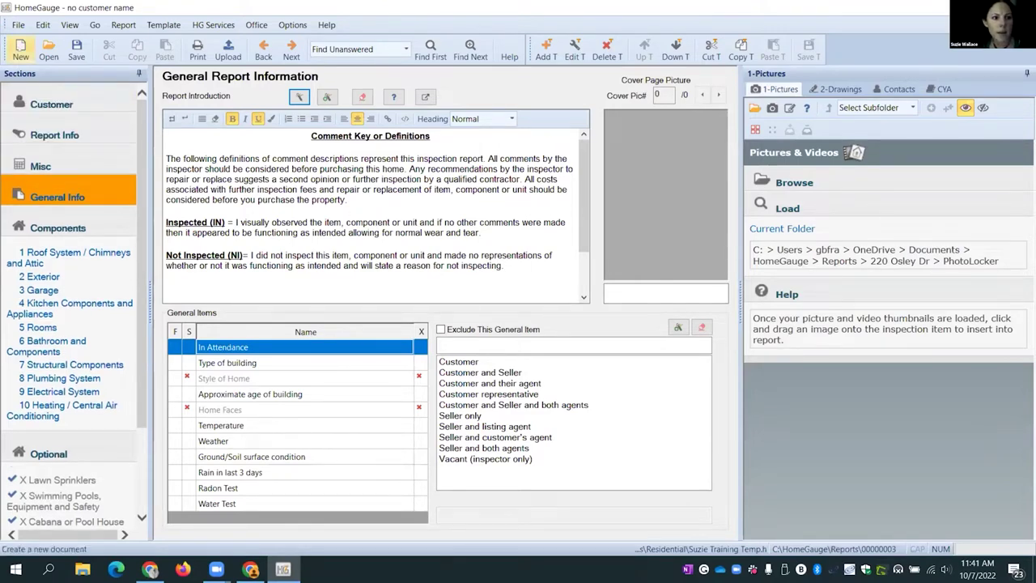
left_click(20, 51)
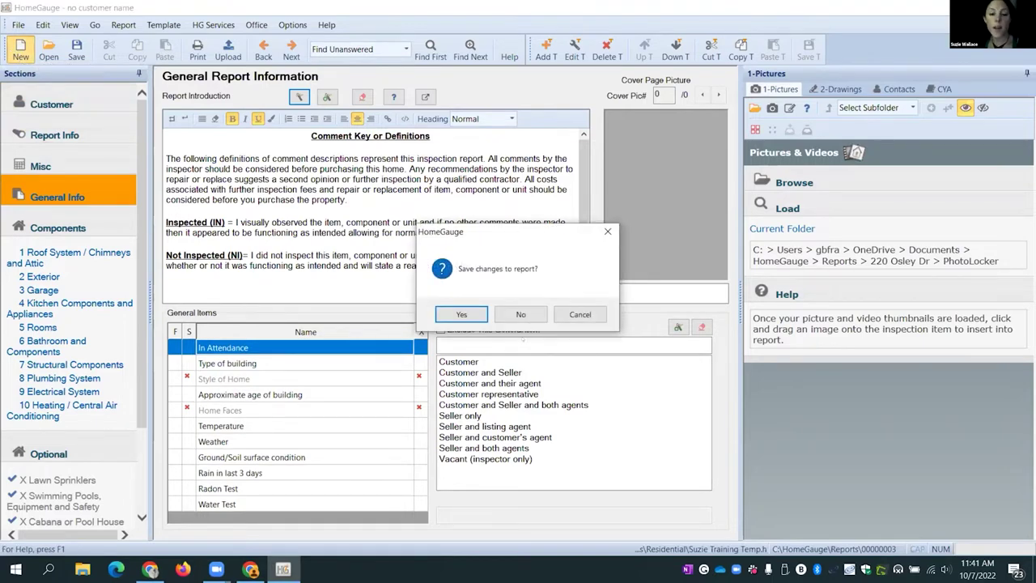
left_click(521, 314)
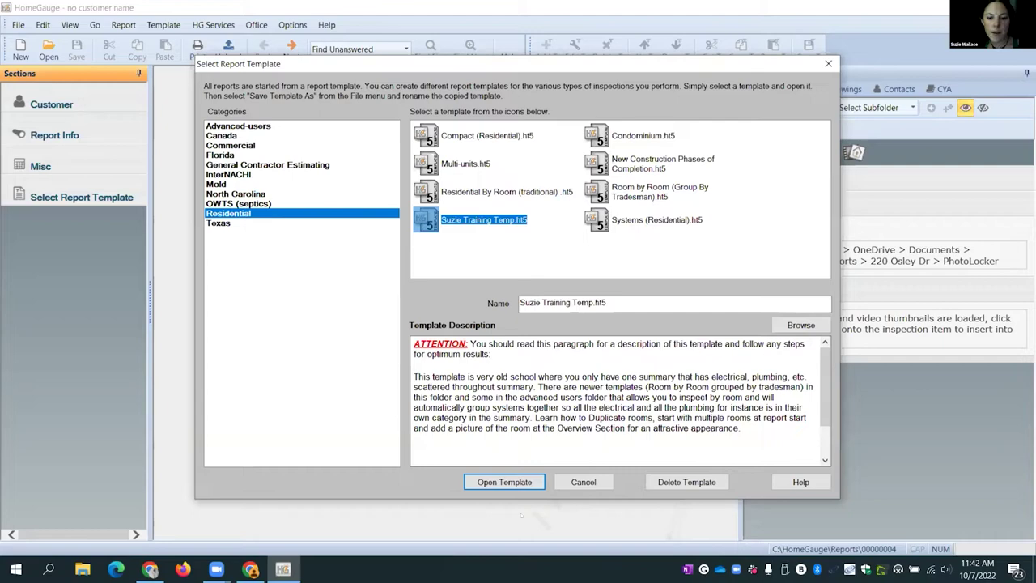
left_click(504, 482)
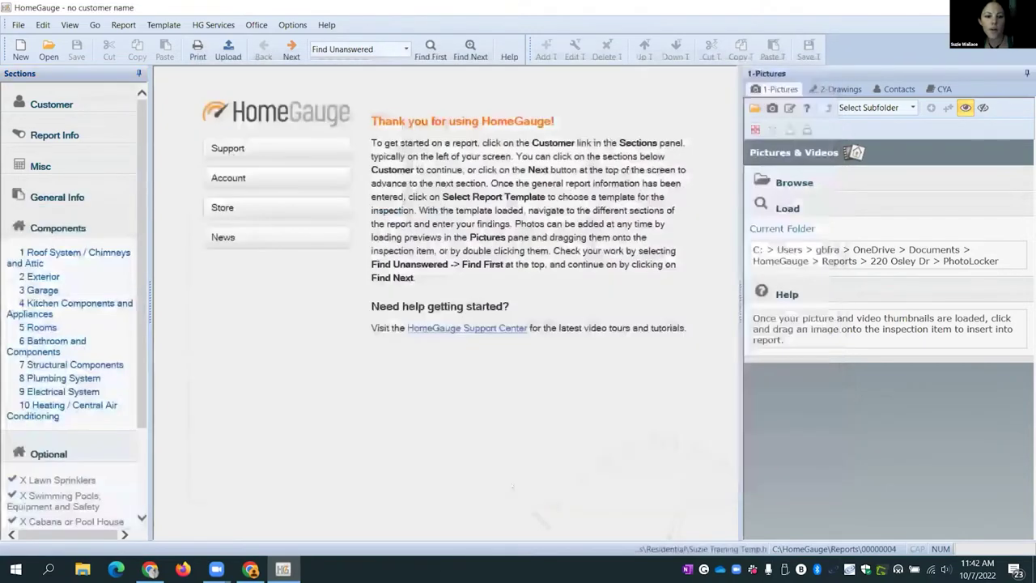
left_click(68, 197)
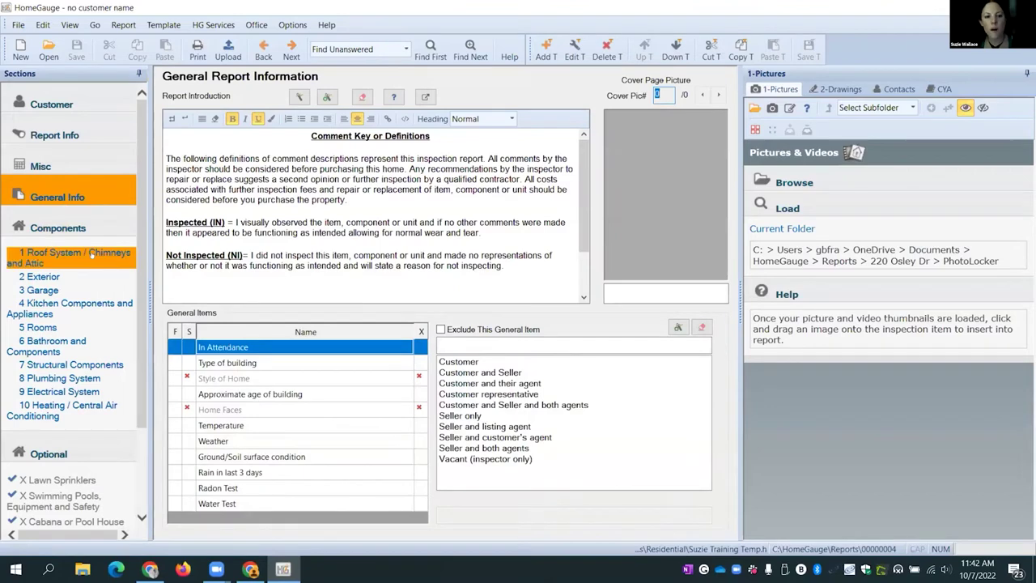
scroll(377, 215, "down", 3)
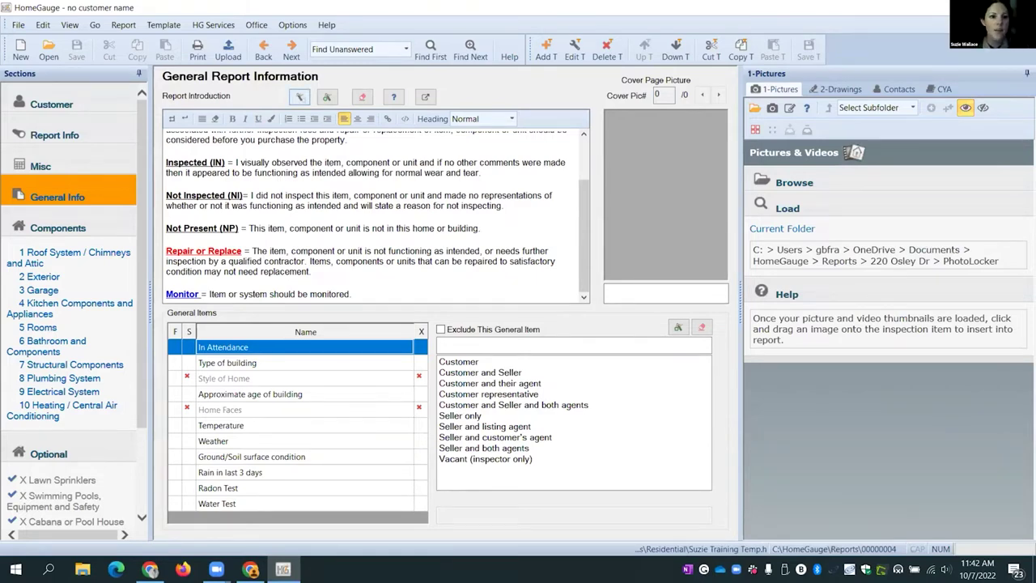
Step: Check the Comment Key entry's automatic inclusion on report start in the introduction's comment list, leaving the entry and report unchanged
left_click(298, 97)
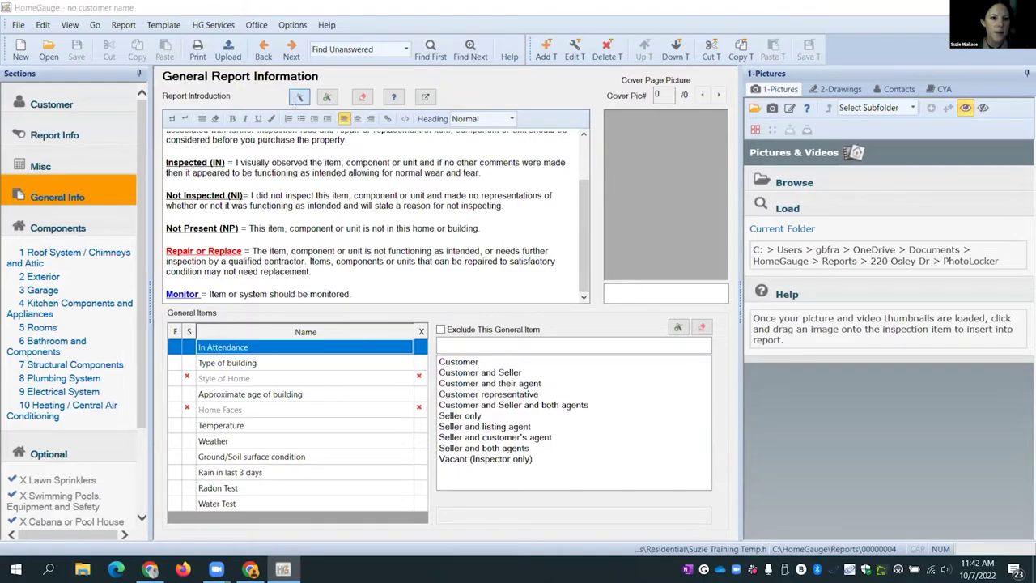
scroll(409, 281, "down", 3)
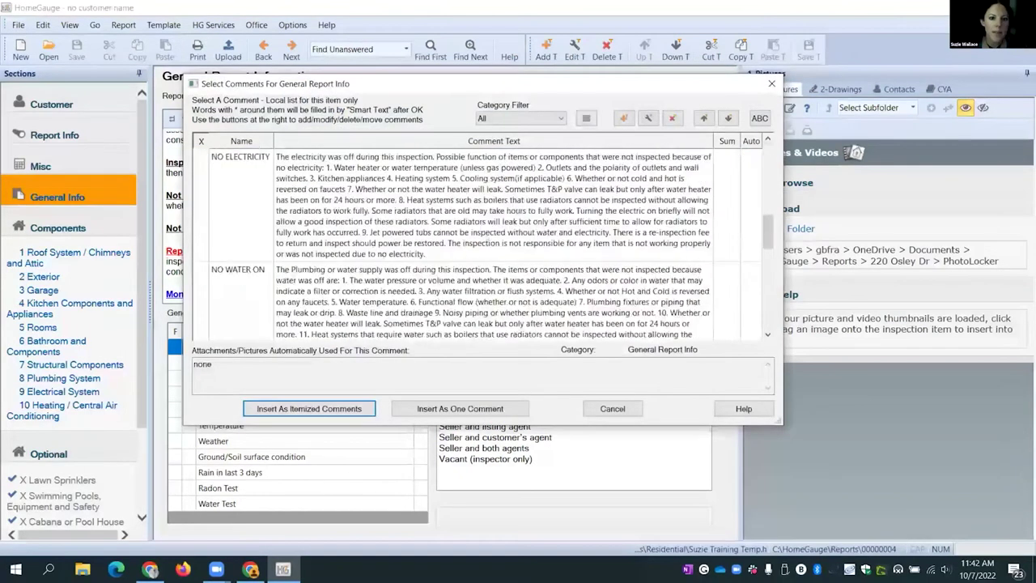
scroll(408, 280, "down", 3)
left_click(409, 281)
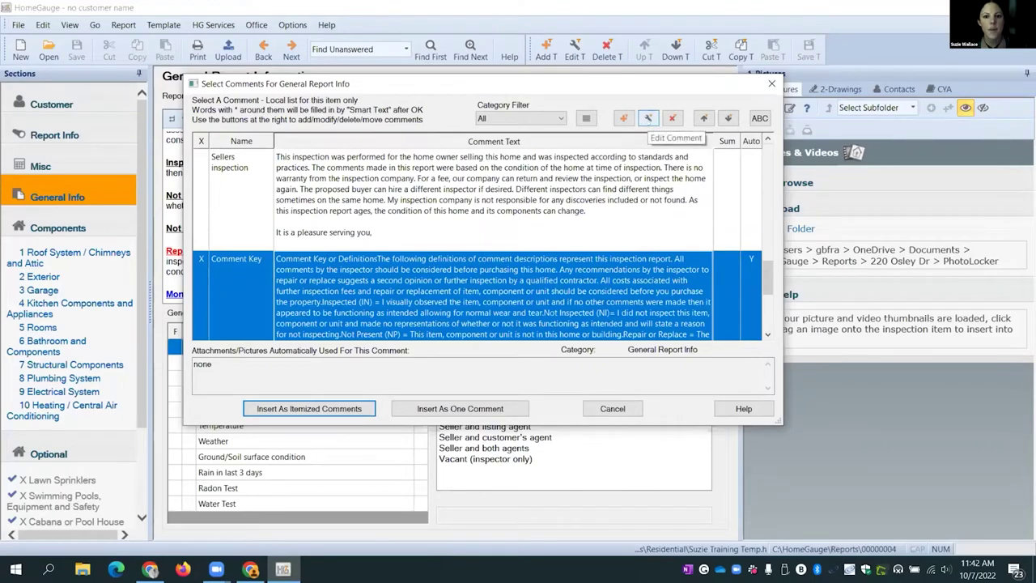
left_click(647, 119)
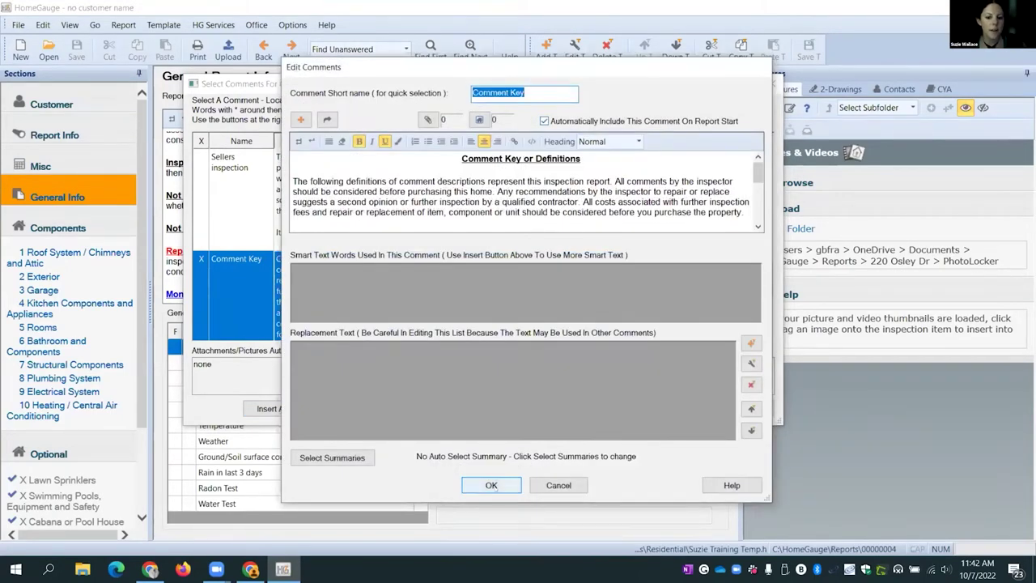
left_click(558, 485)
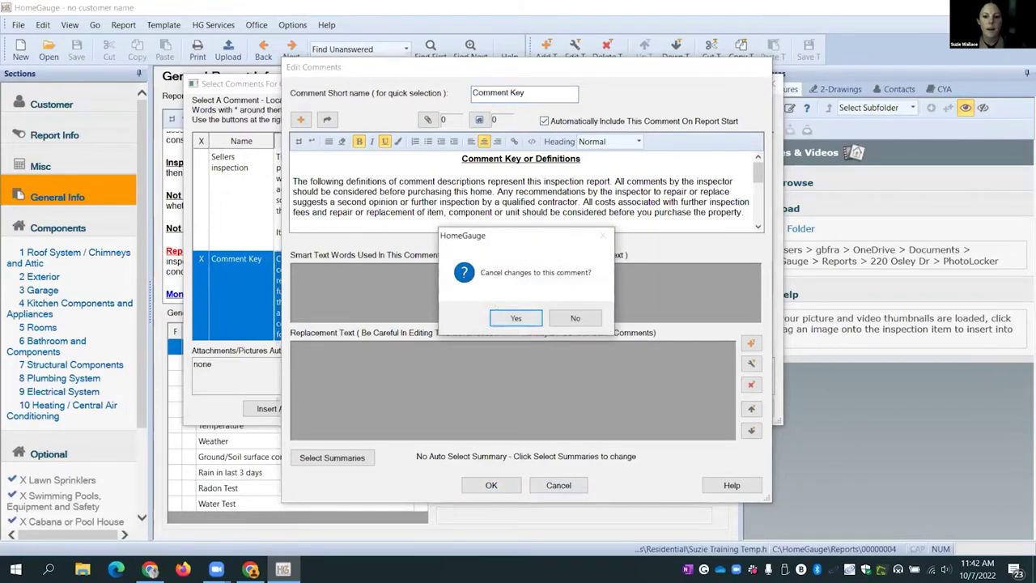
left_click(516, 317)
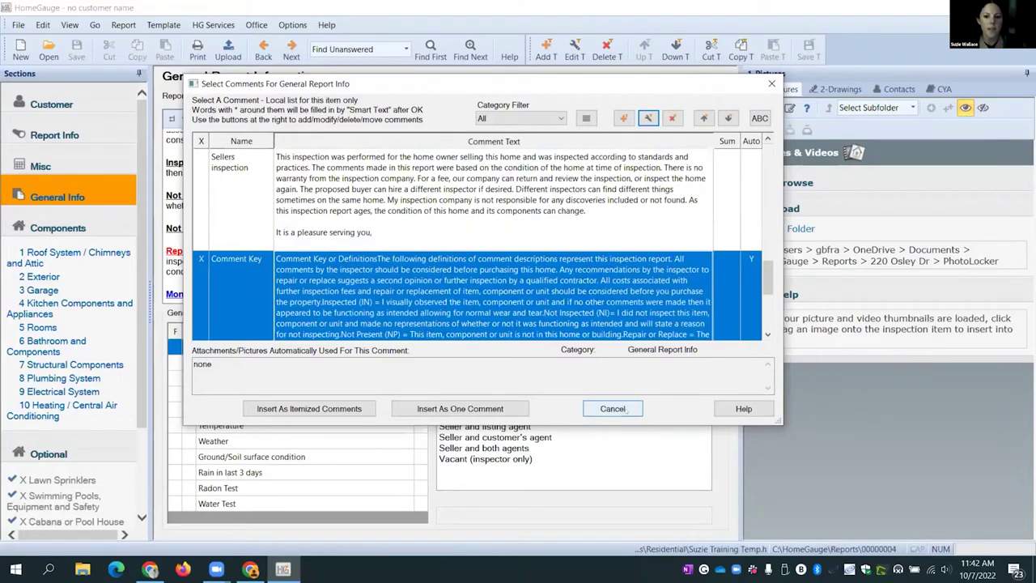
left_click(621, 409)
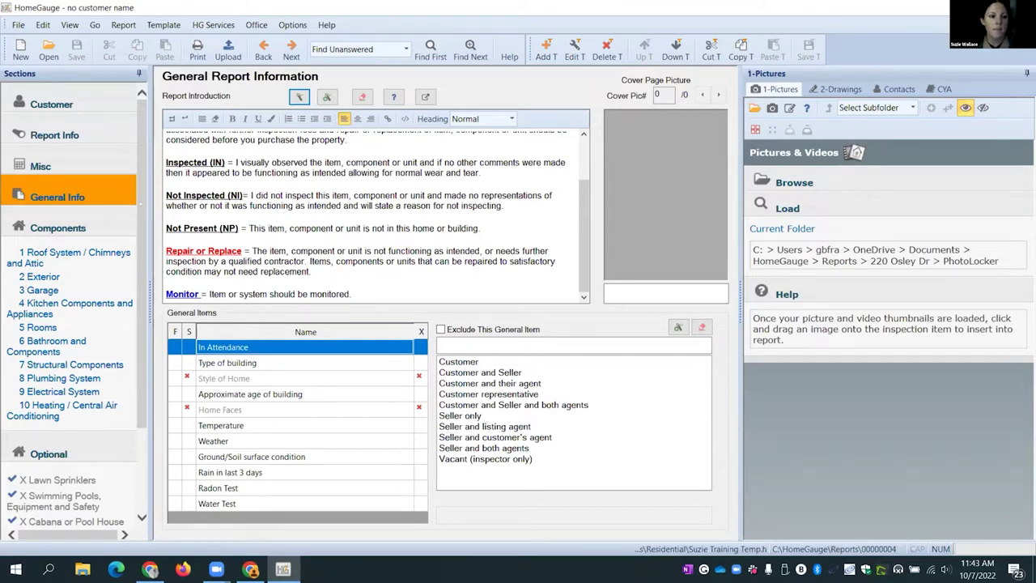
Step: Add a new summary to the template's Summary section, named Monitor Summary with the abbreviation M
scroll(73, 307, "down", 3)
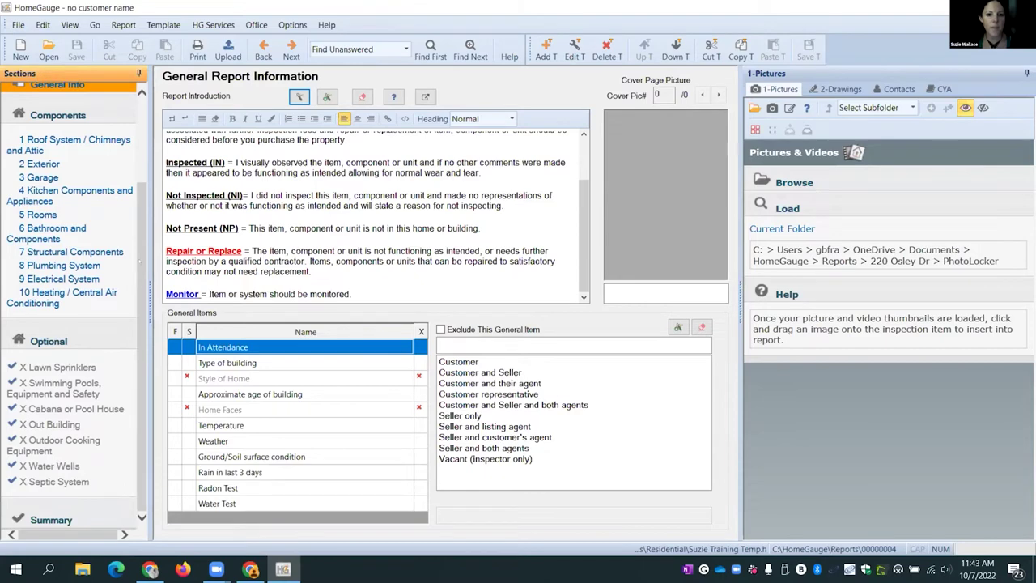
left_click(51, 519)
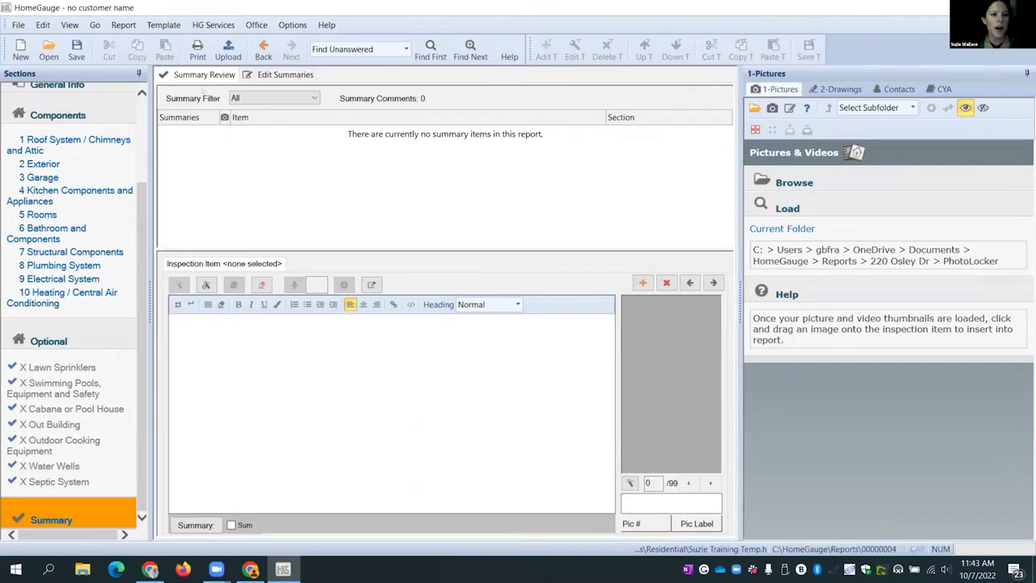
left_click(280, 75)
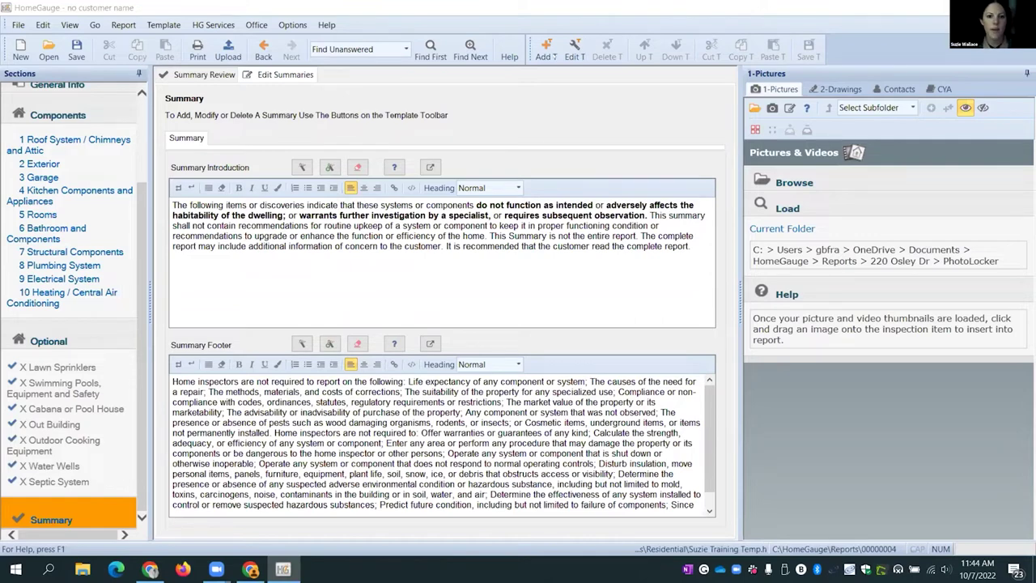
left_click(546, 50)
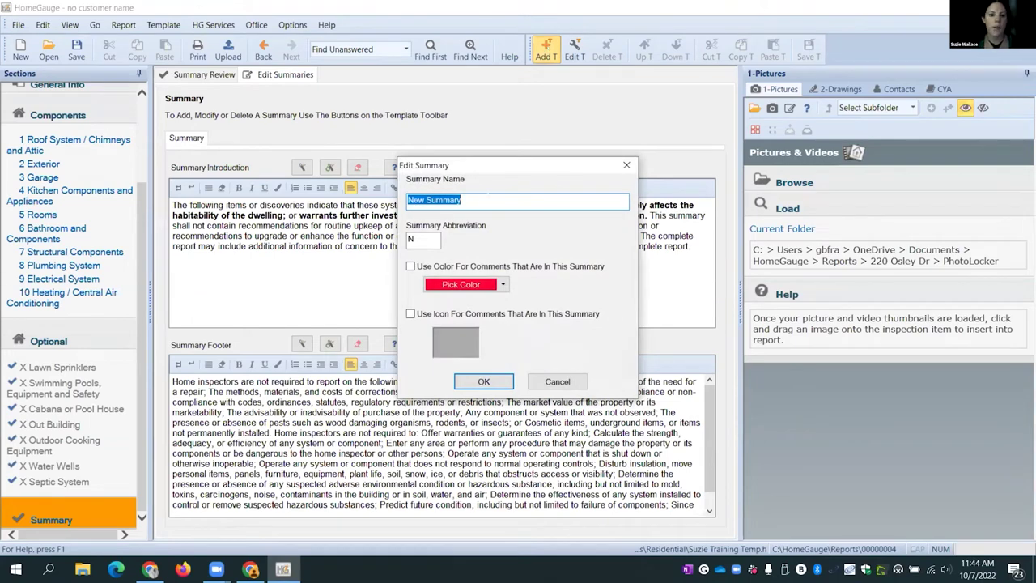
left_click(486, 199)
left_click_drag(486, 200, 407, 200)
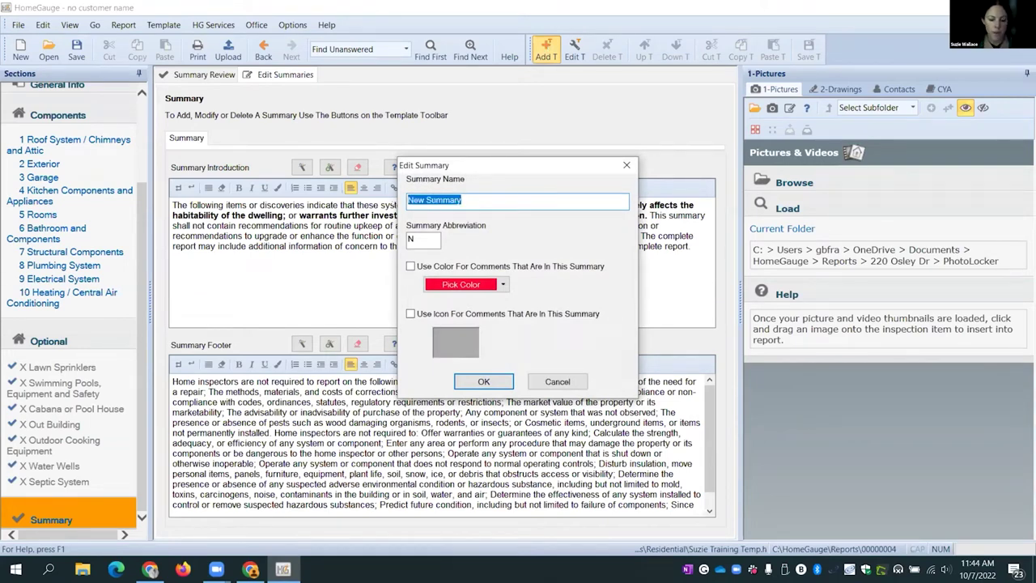
type("Mo")
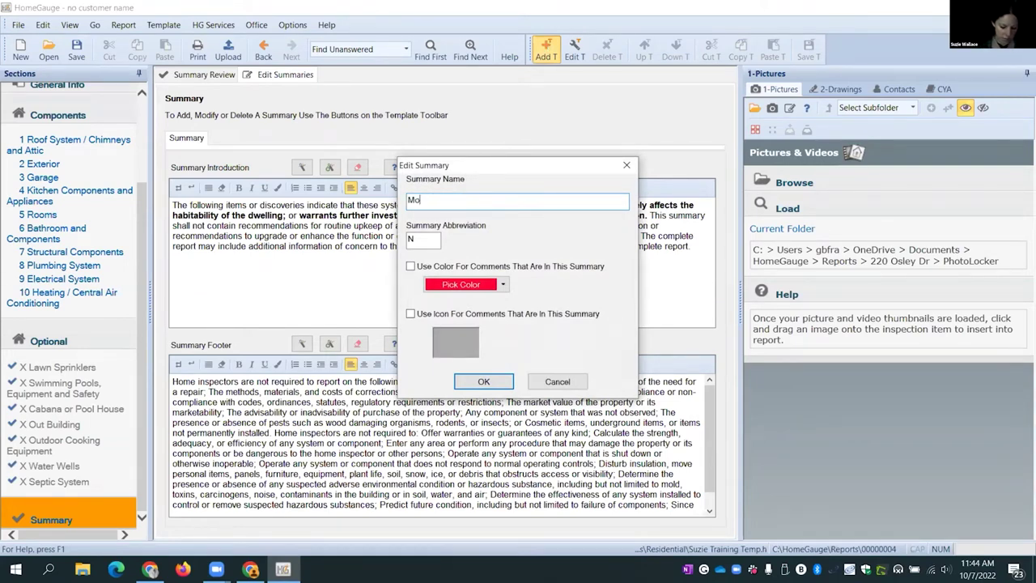
type("nitor")
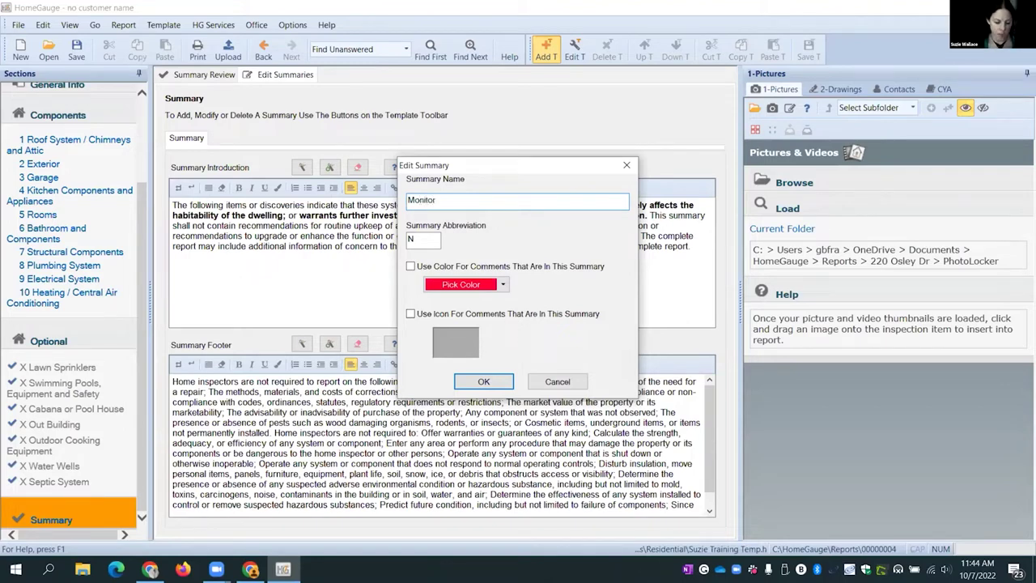
type(" Summary")
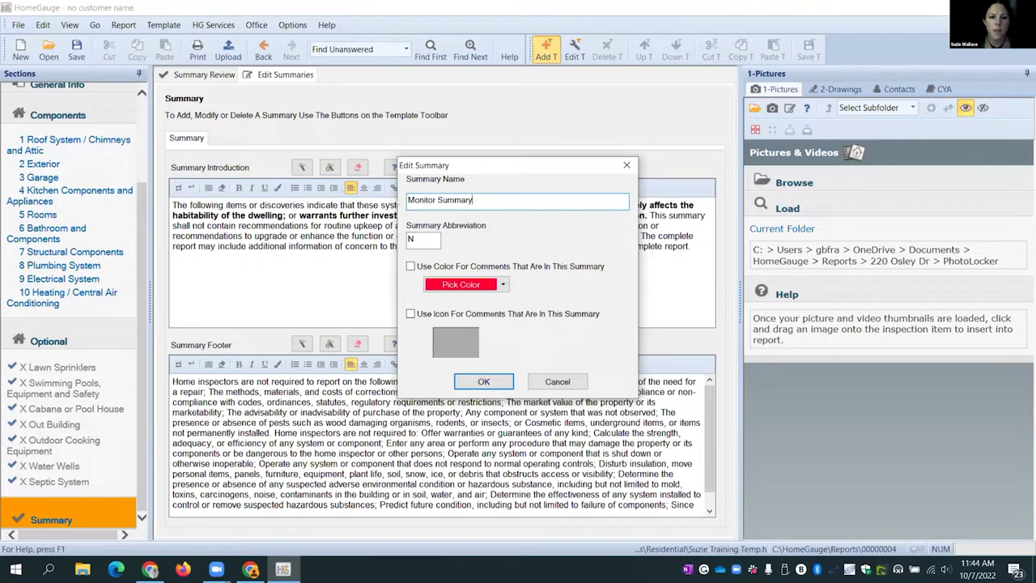
key("Tab")
type("M")
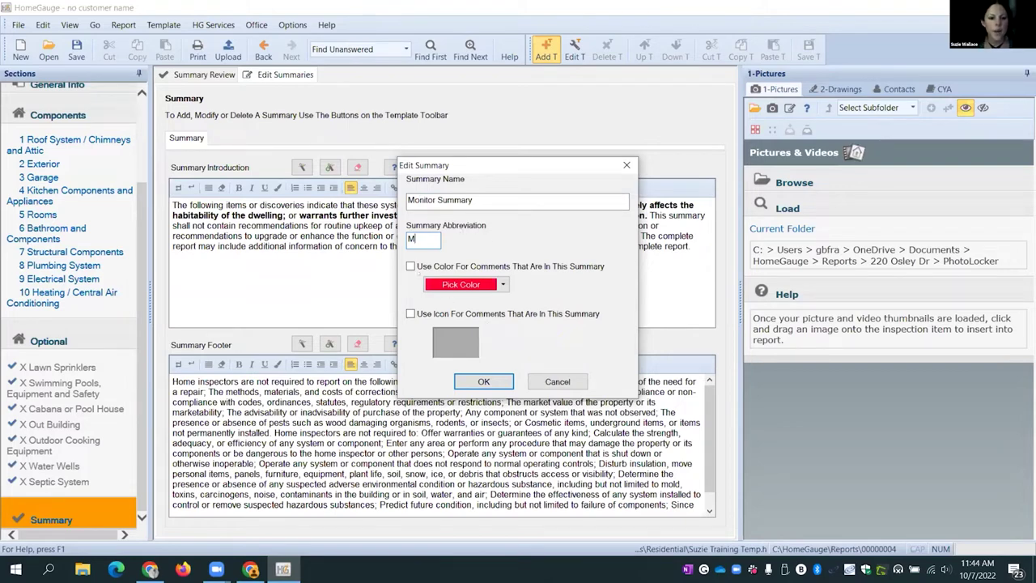
Step: Enable a color for comments in the Monitor Summary and set it to blue
left_click(411, 265)
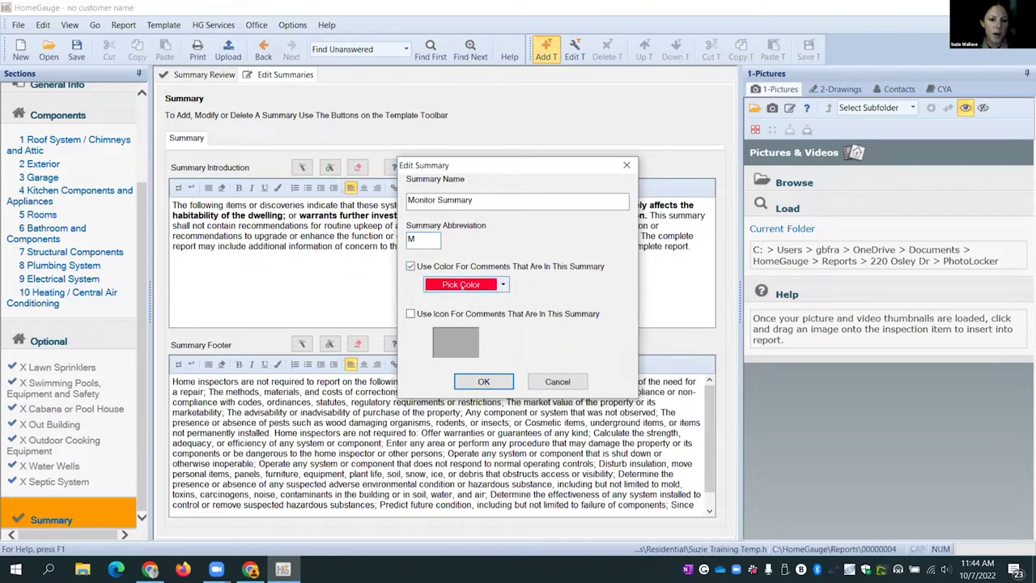
left_click(478, 284)
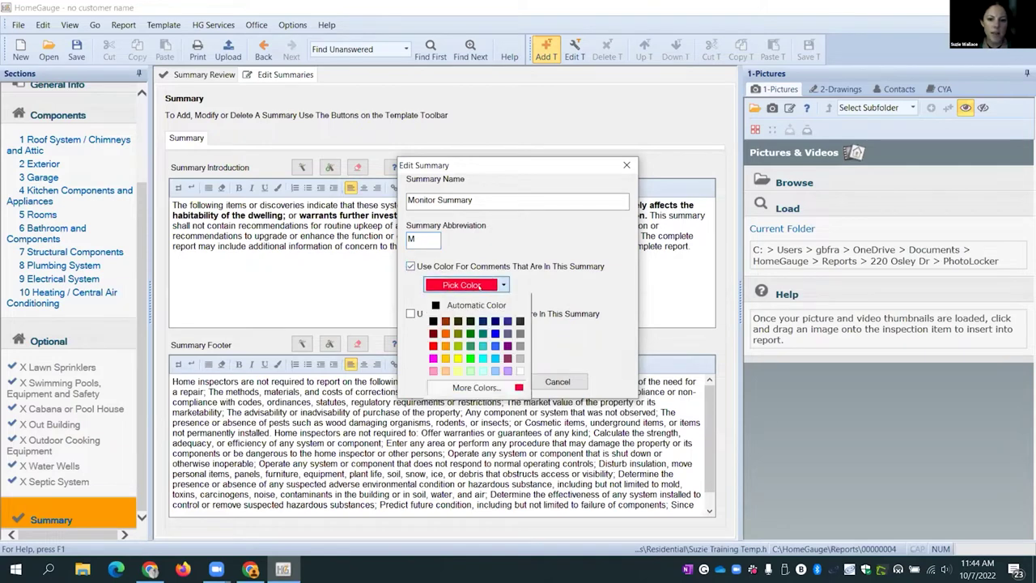
left_click(495, 345)
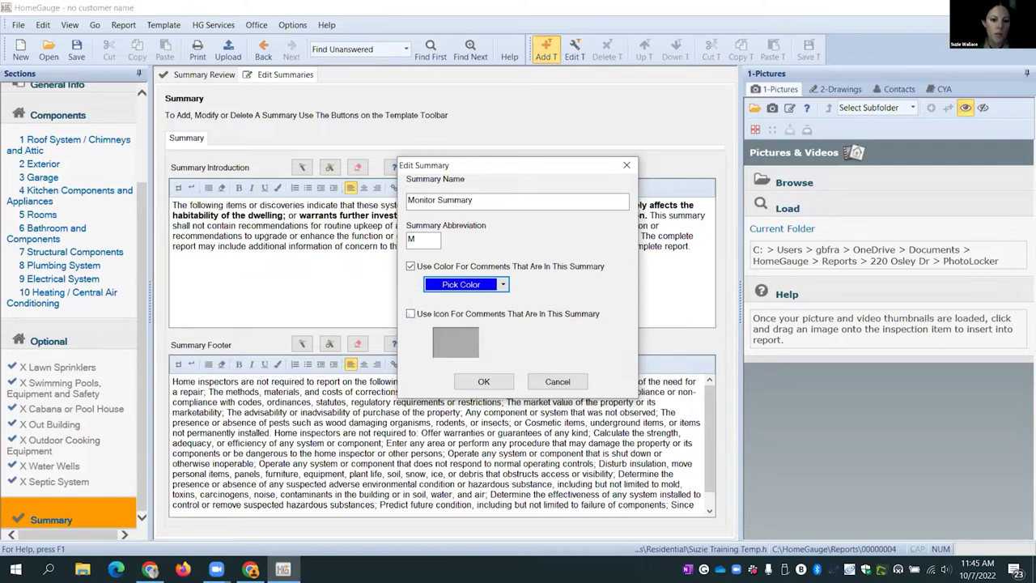
Step: Enable an icon for comments in the Monitor Summary and use the "blue arrow" image from Storage space (D:)
left_click(411, 313)
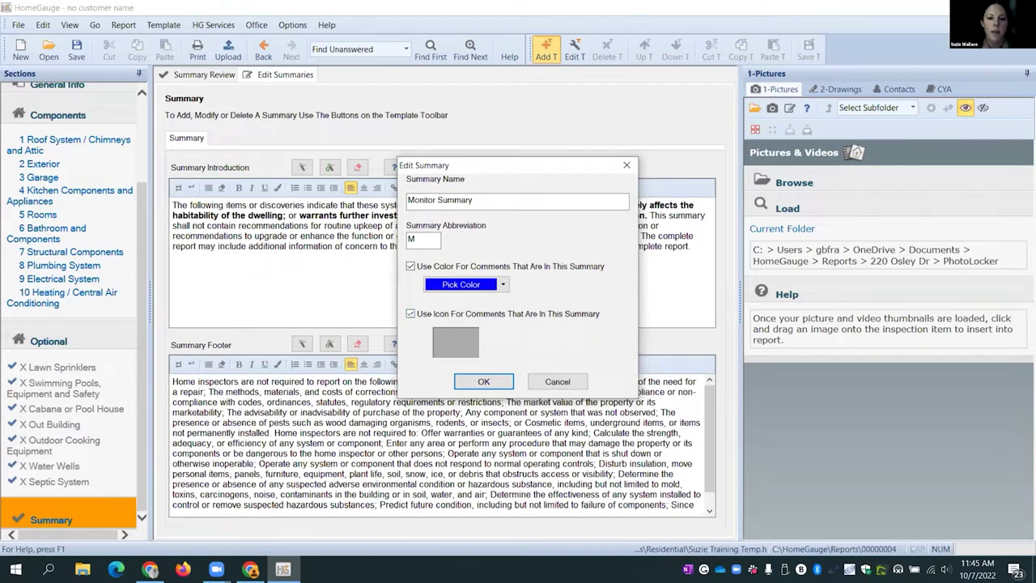
left_click(443, 340)
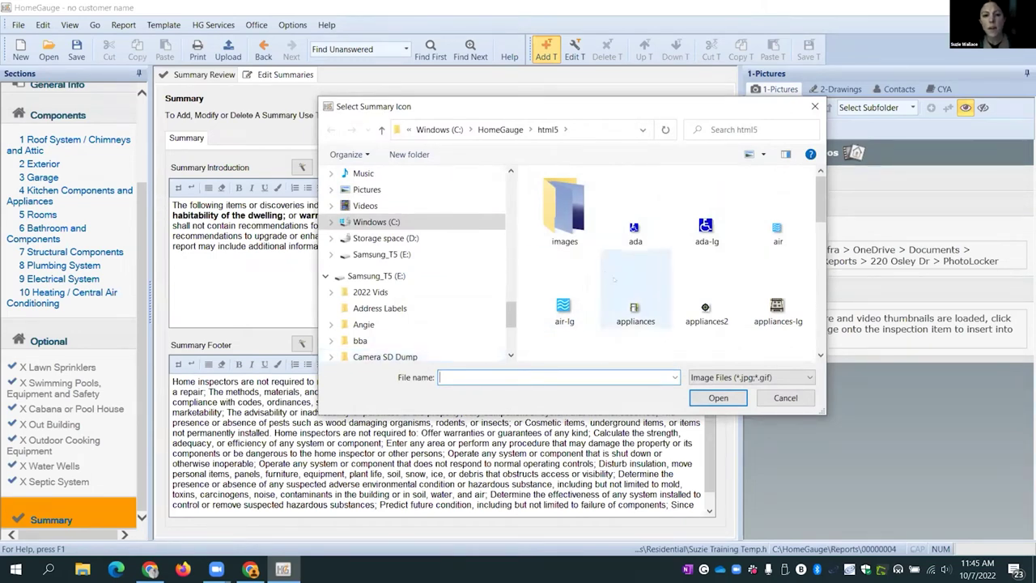
scroll(728, 267, "down", 10)
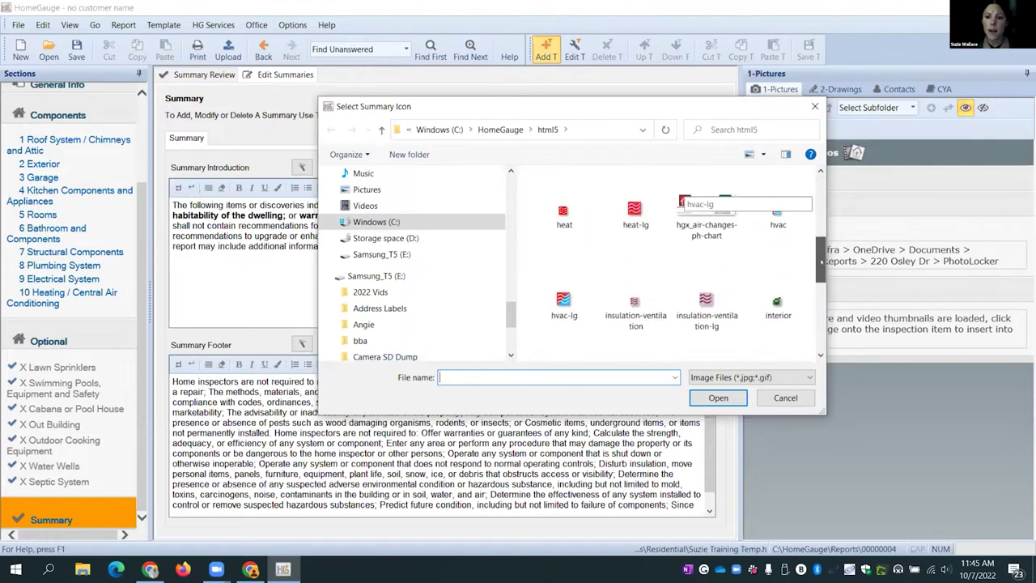
scroll(774, 275, "up", 8)
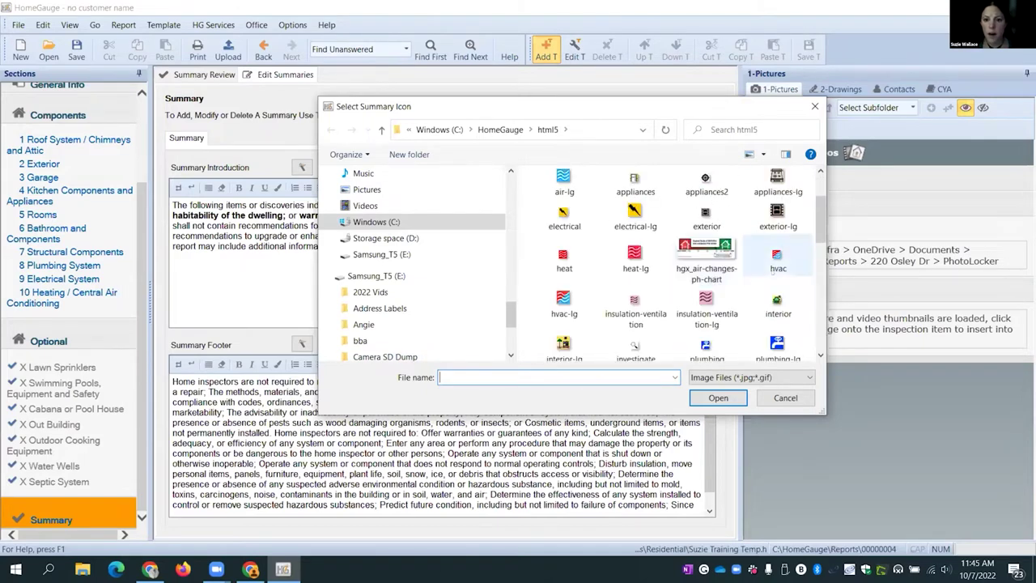
scroll(775, 276, "up", 2)
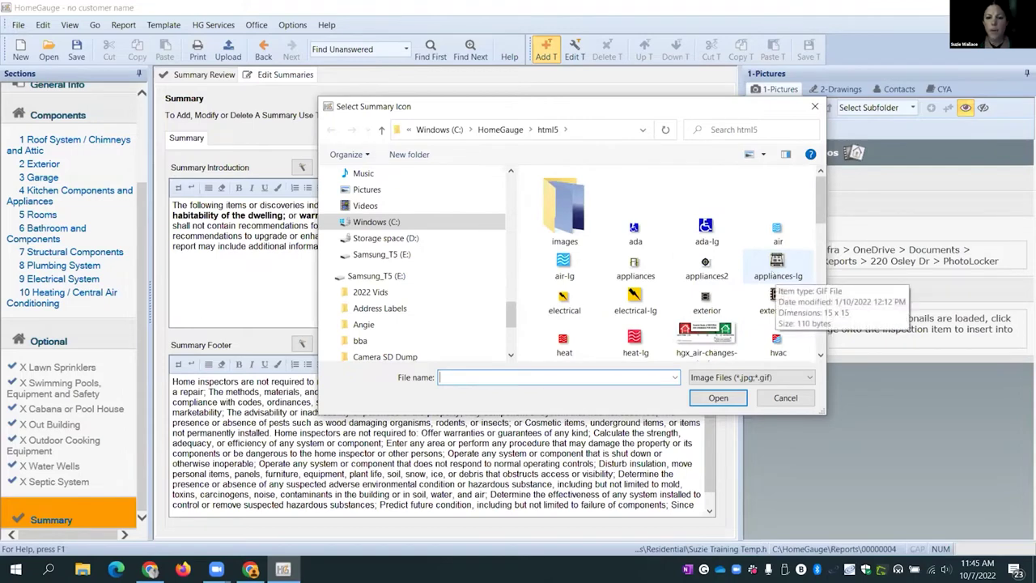
left_click(356, 238)
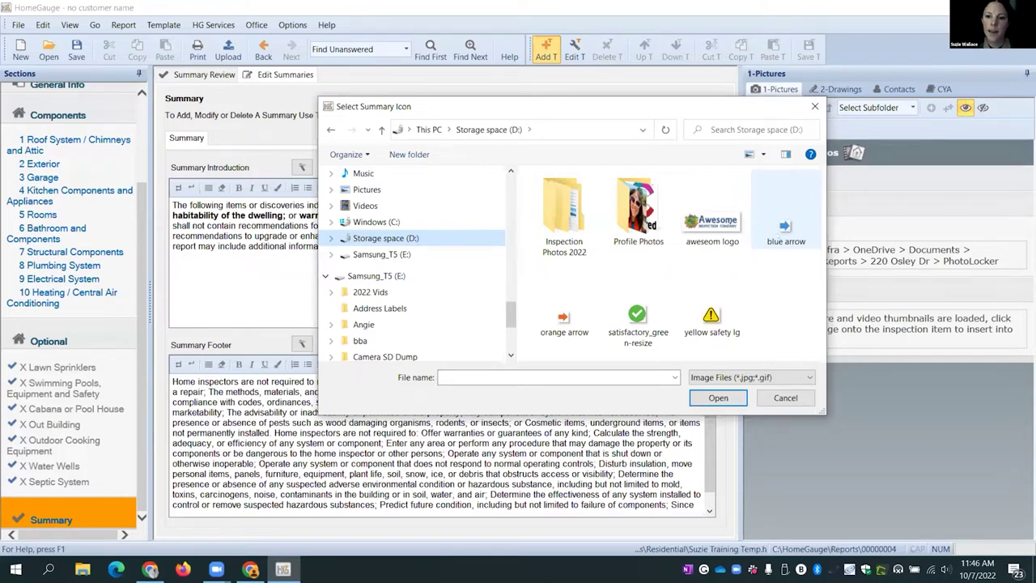
left_click(785, 217)
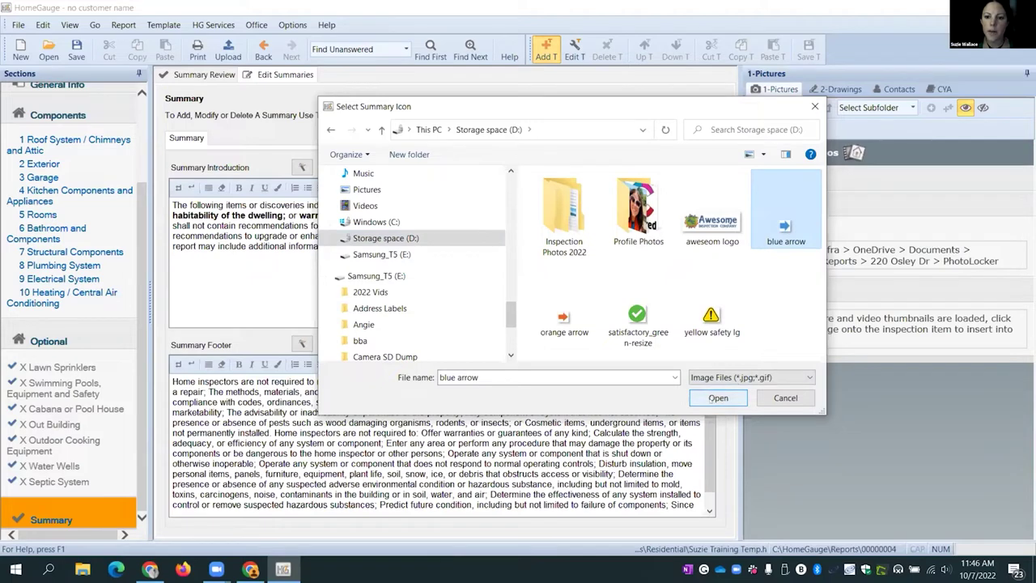
left_click(717, 397)
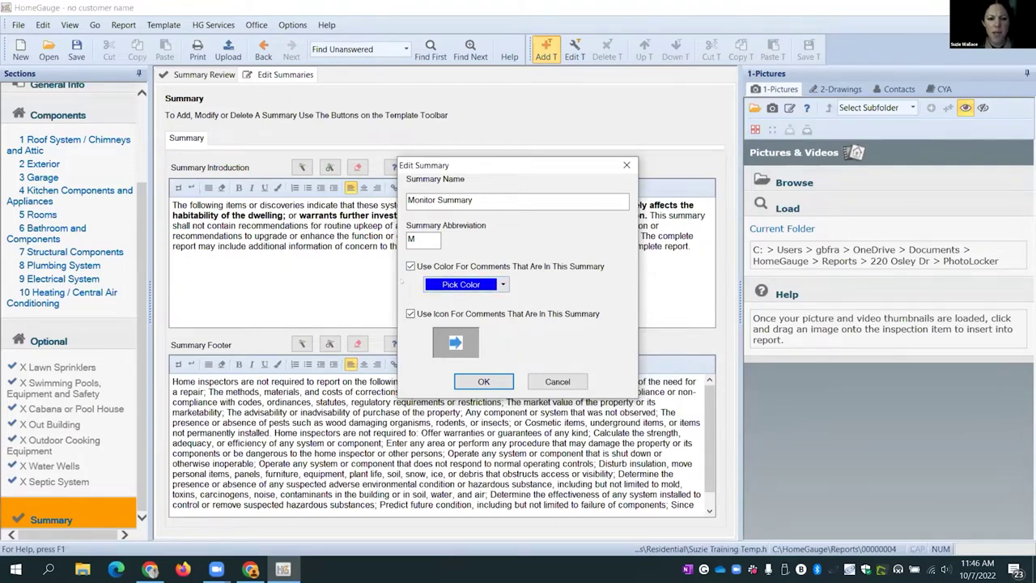
Step: Change the Monitor Summary's comment color to a lighter blue
left_click(502, 284)
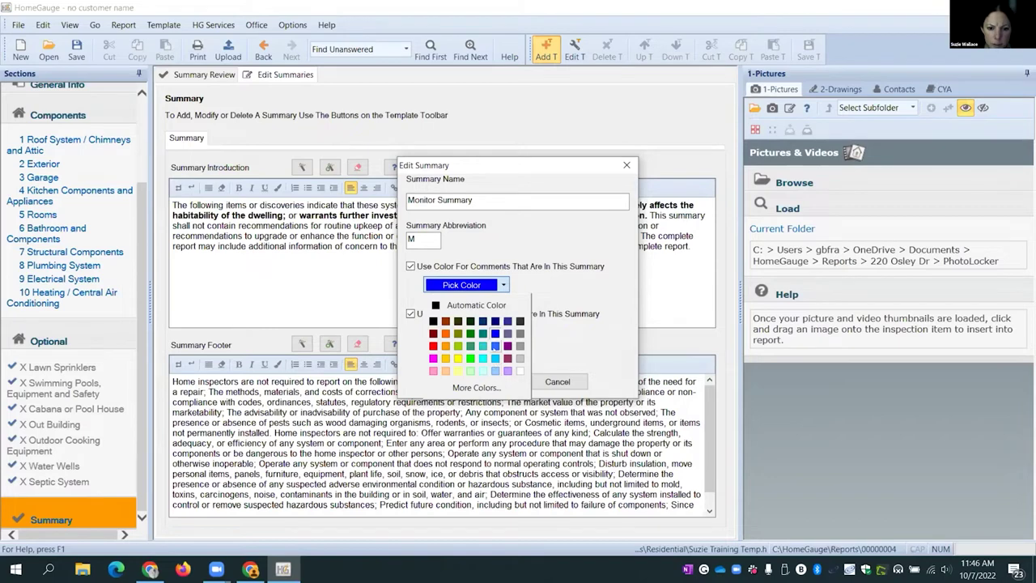
left_click(495, 345)
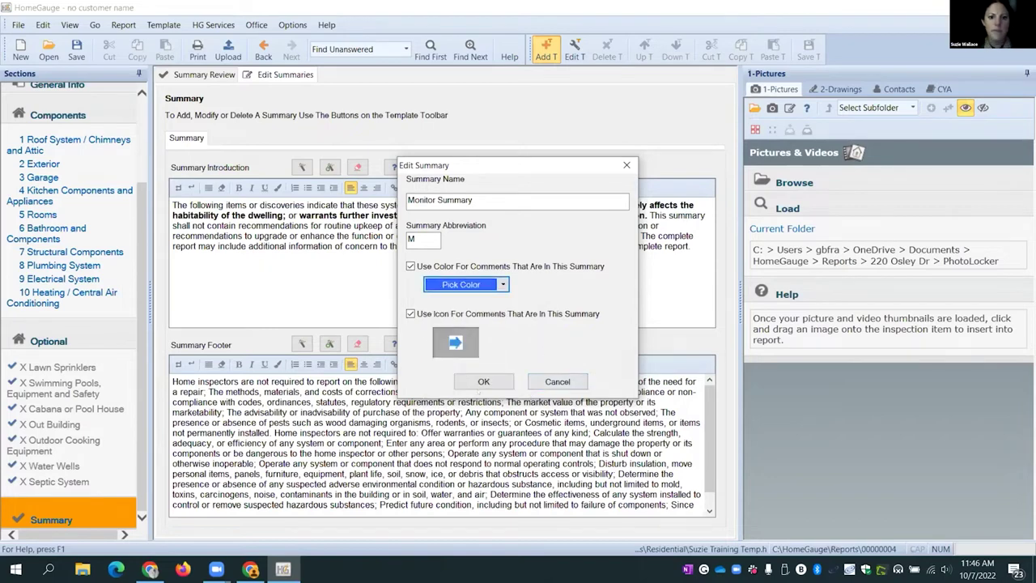
Step: Accept the Monitor Summary's settings and switch between it and the original Summary, ending on the original one
left_click(479, 381)
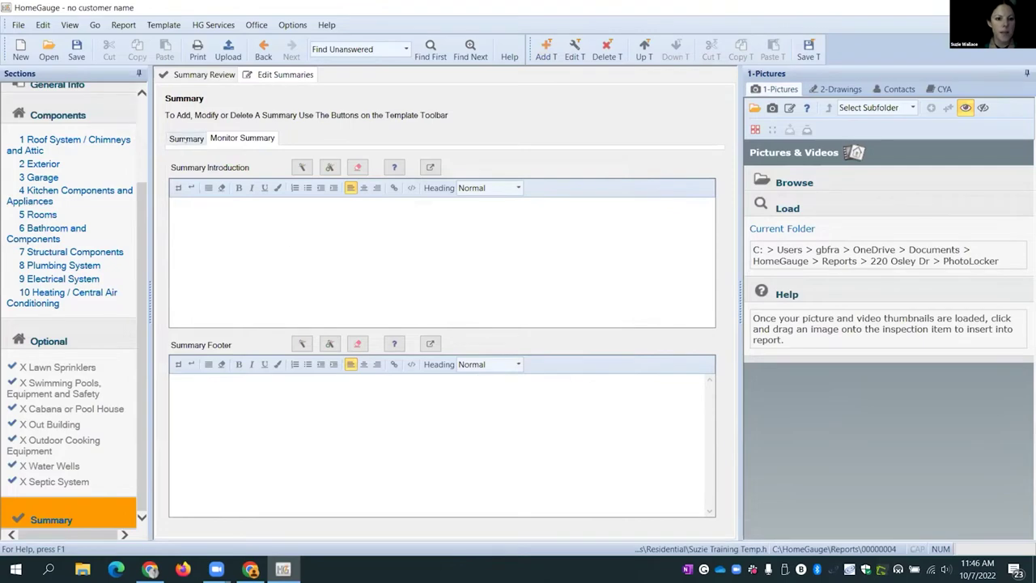
left_click(184, 139)
left_click(247, 138)
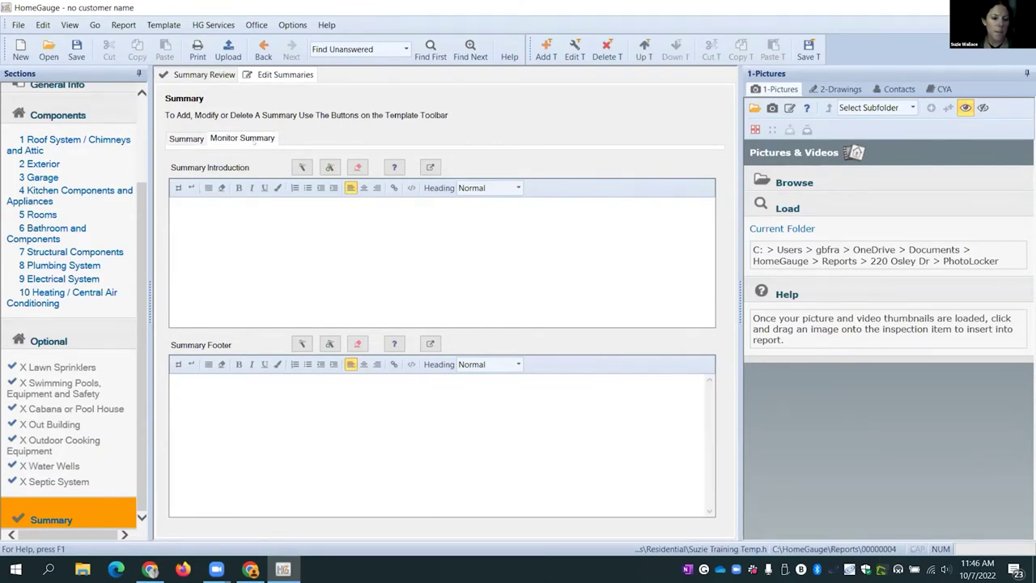
left_click(186, 140)
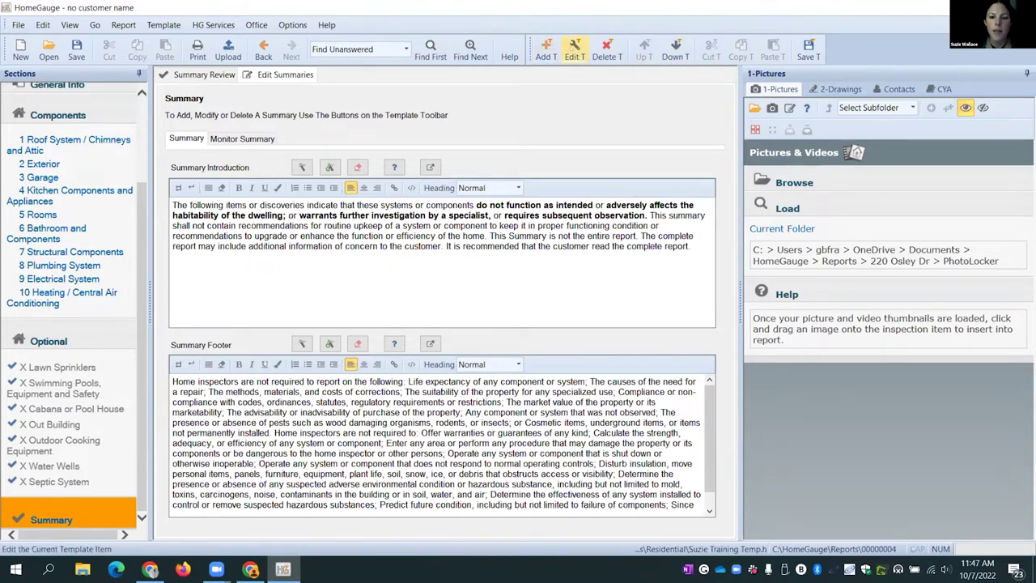
Step: Rename the original Summary to Repair/Replace Summary and set its abbreviation to RR
left_click(574, 50)
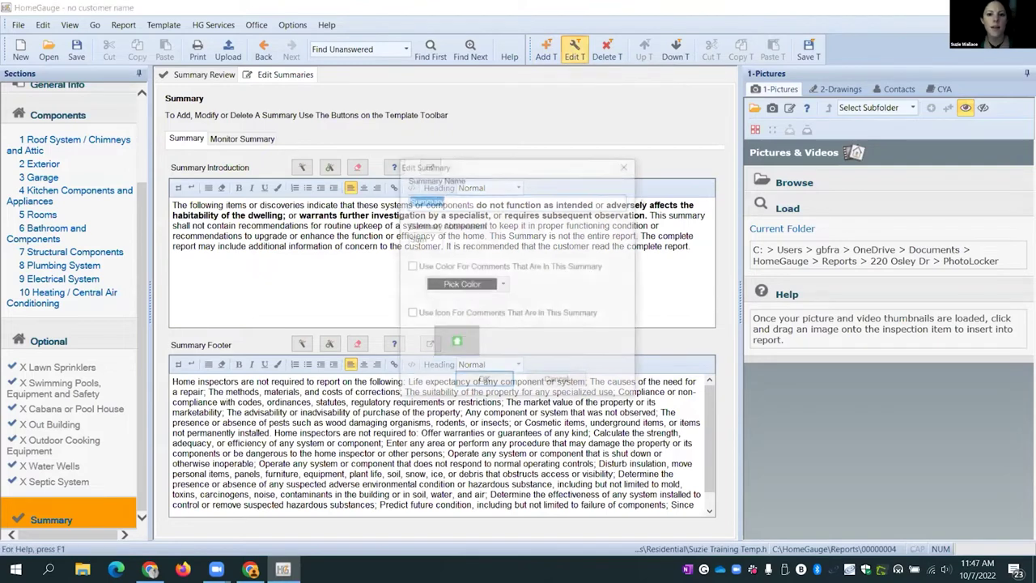
left_click(442, 200)
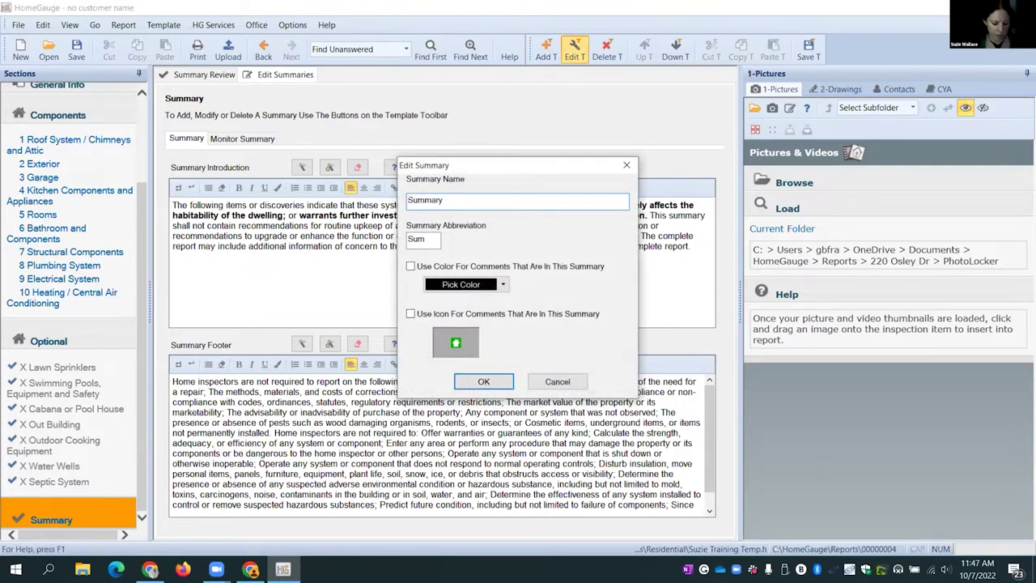
type("Repair")
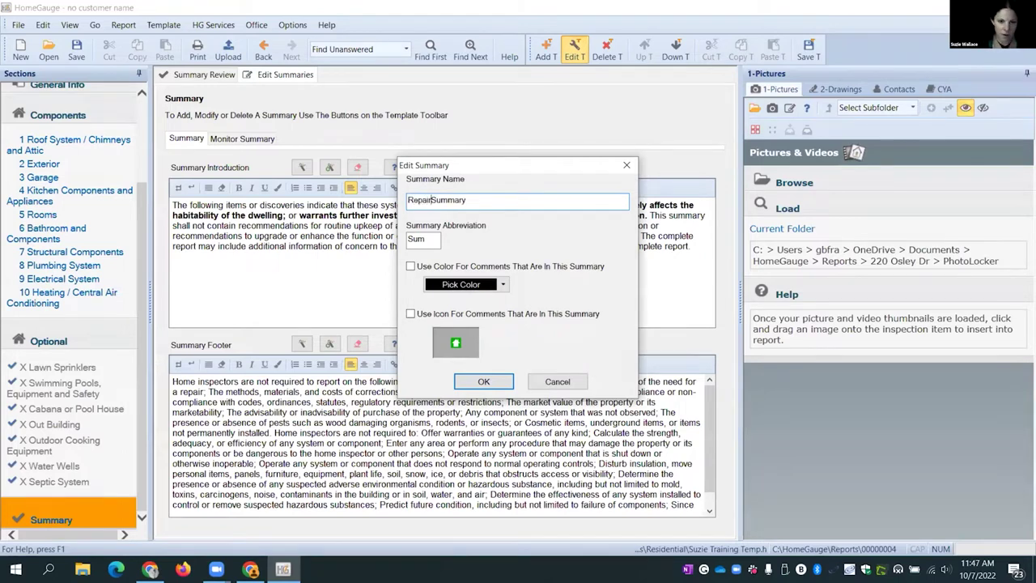
type("/Replac")
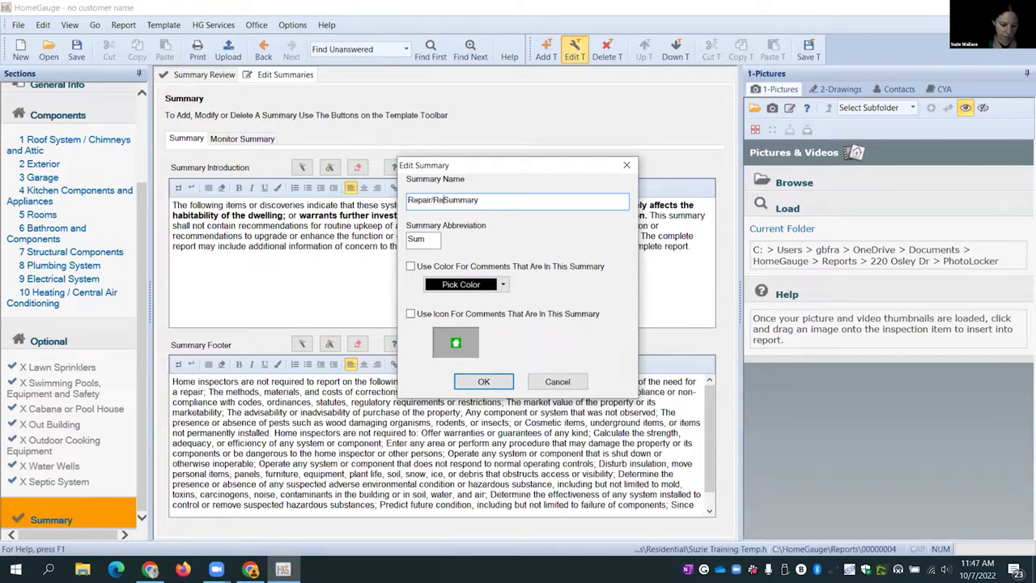
type("e")
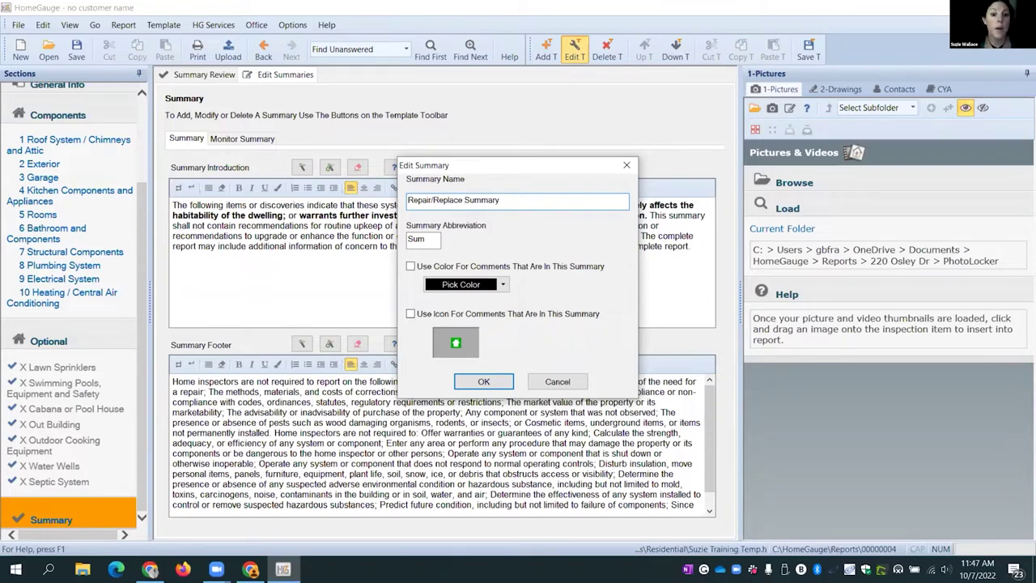
key("Tab")
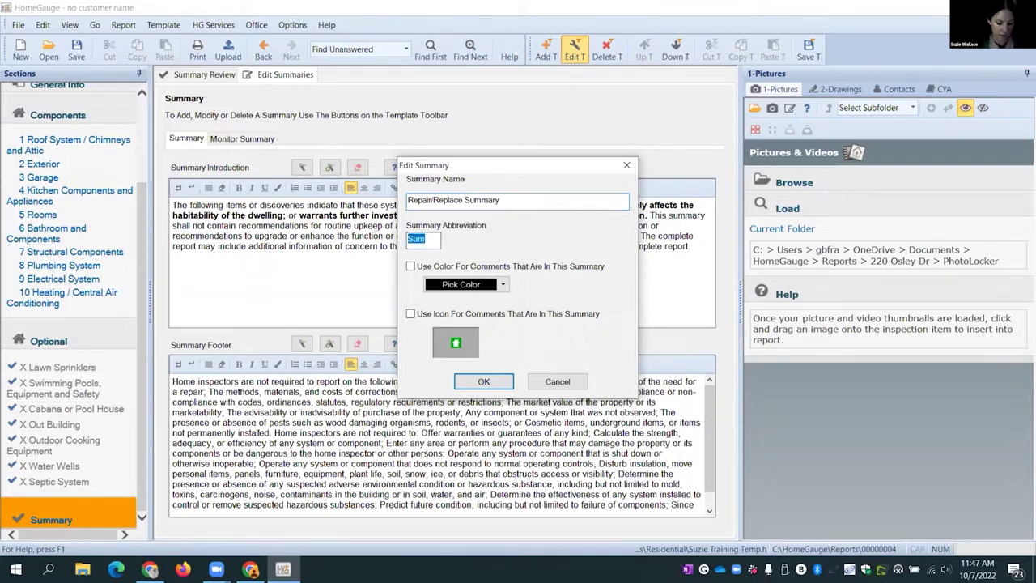
type("RR")
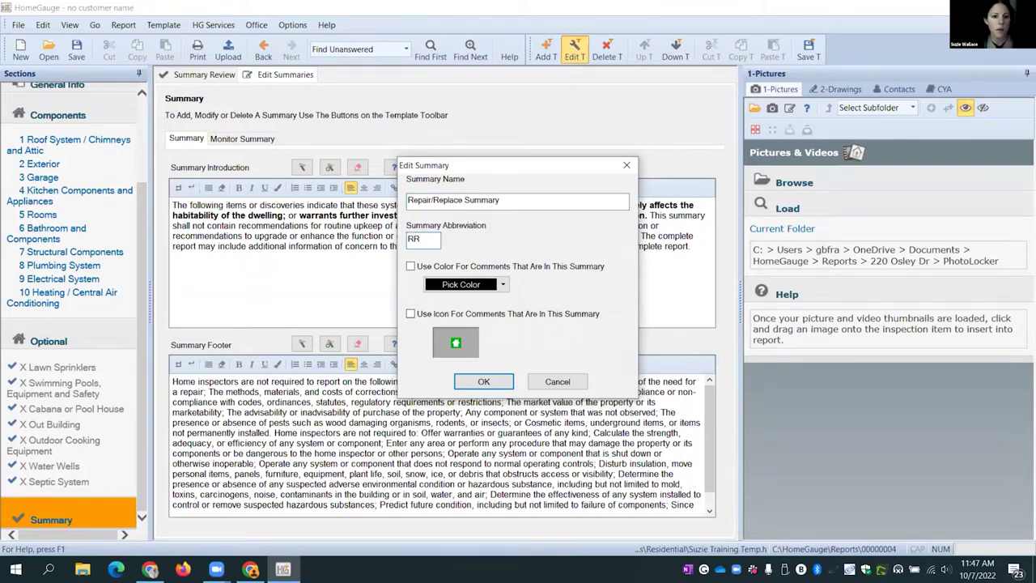
Step: Pick red as the comment color for the Repair/Replace Summary and turn its use of color back off
key("Tab")
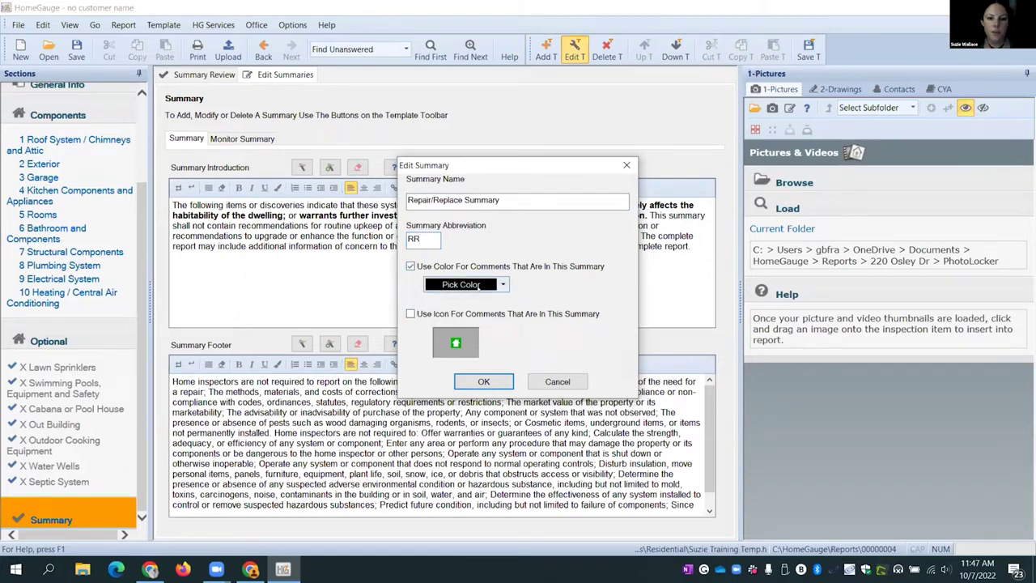
left_click(484, 287)
left_click(433, 346)
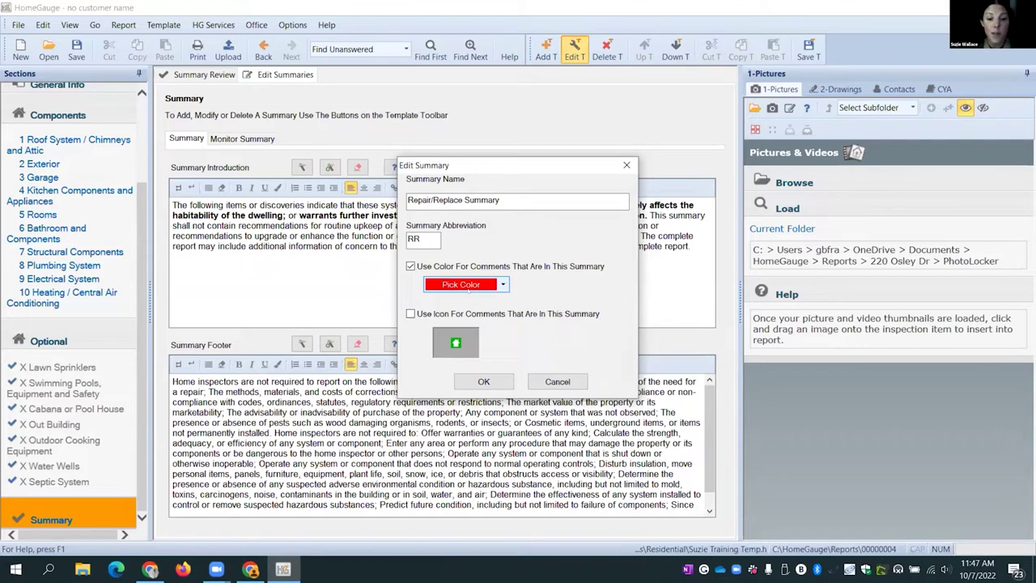
left_click(410, 266)
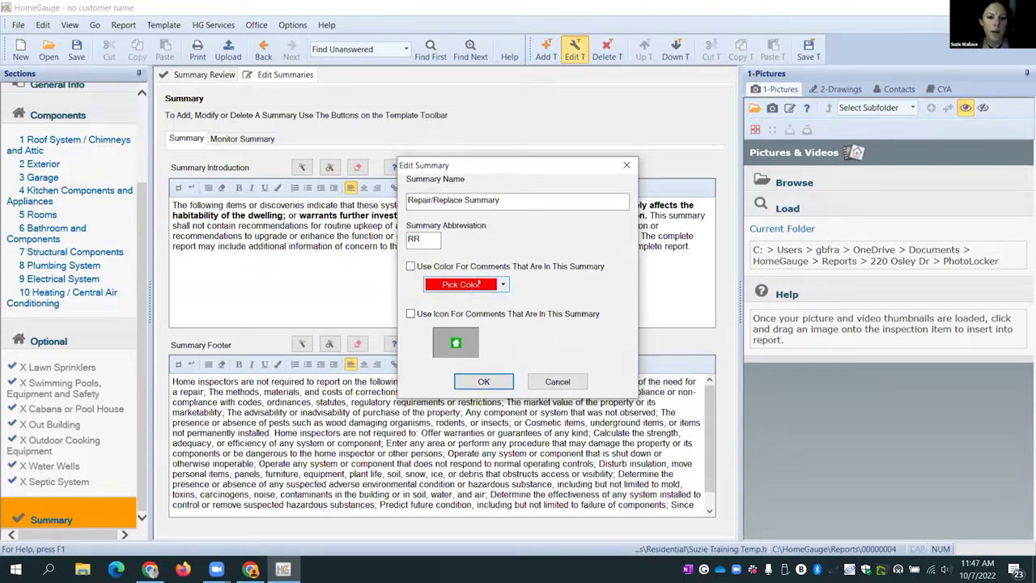
Step: Enable an icon for comments in the Repair/Replace Summary, using "safety2-lg" from the html5 folder in HomeGauge on Windows (C:), and accept the settings
left_click(410, 313)
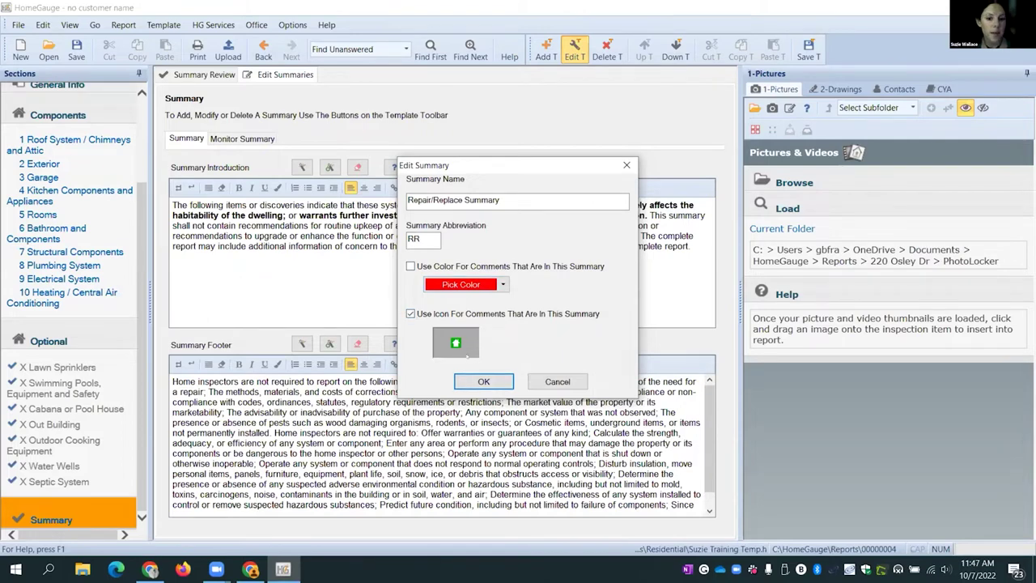
left_click(455, 344)
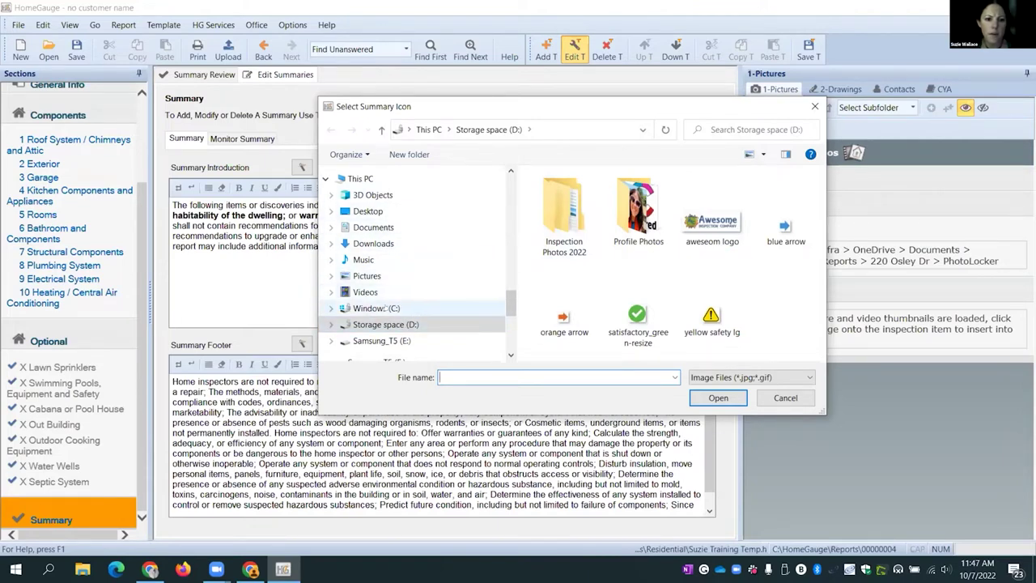
left_click(381, 308)
double_click(558, 194)
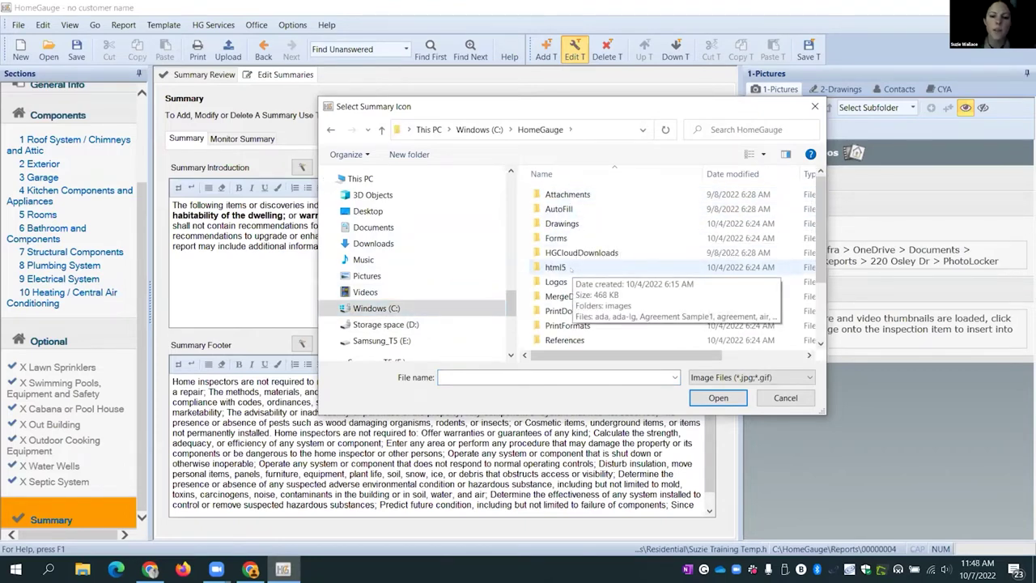
double_click(557, 267)
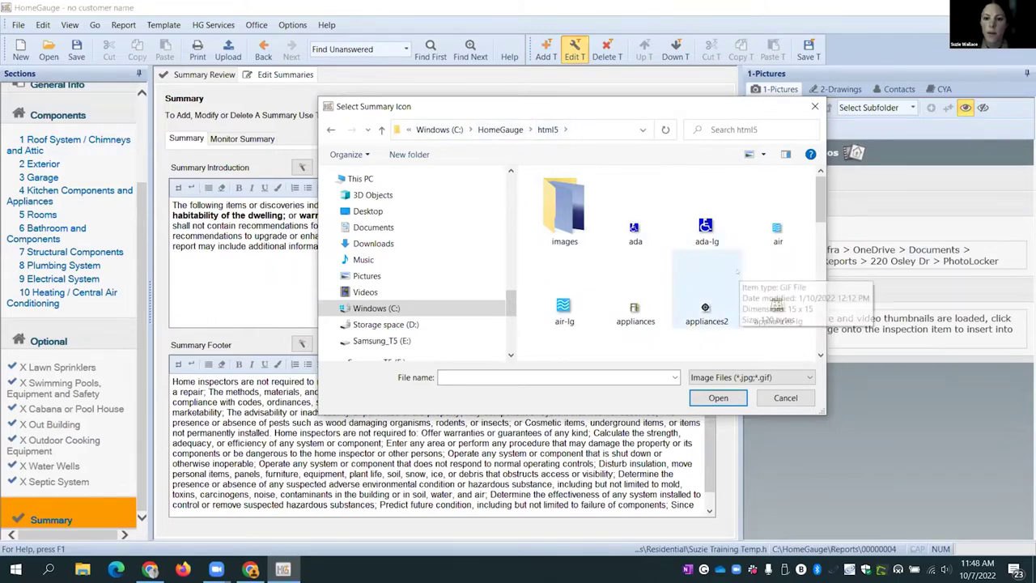
scroll(732, 273, "down", 2)
scroll(729, 273, "down", 10)
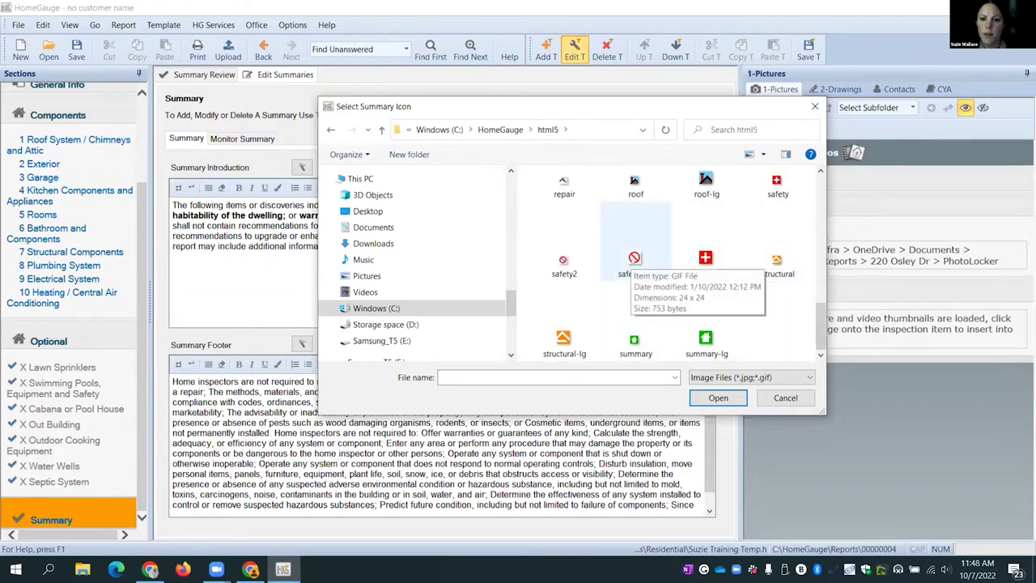
left_click(657, 271)
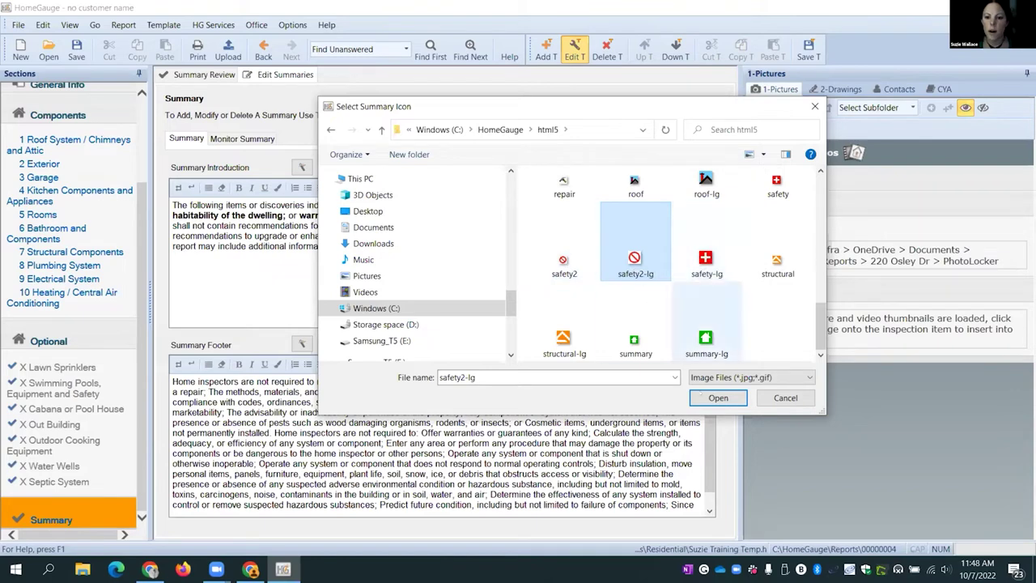
left_click(717, 398)
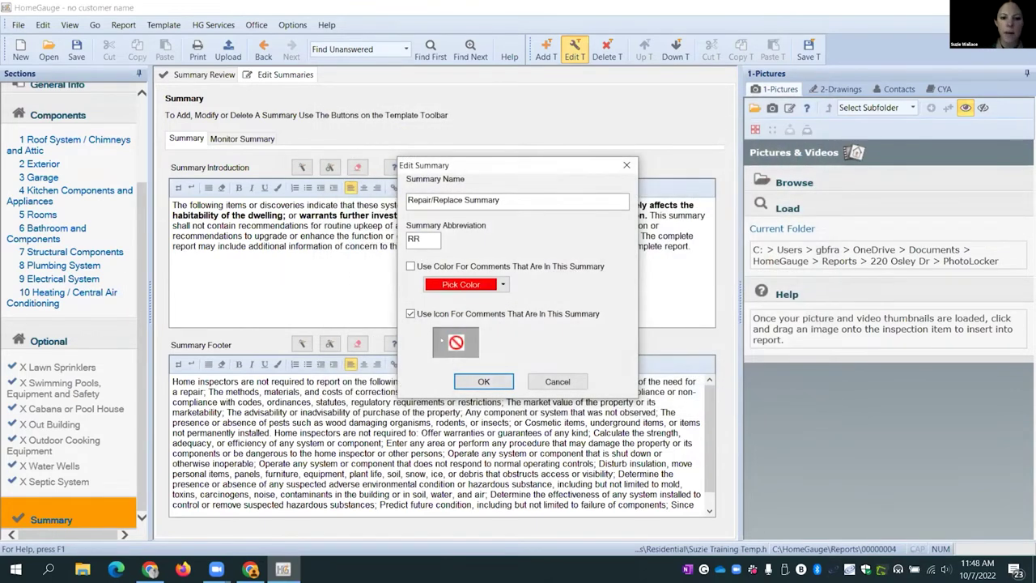
left_click(483, 381)
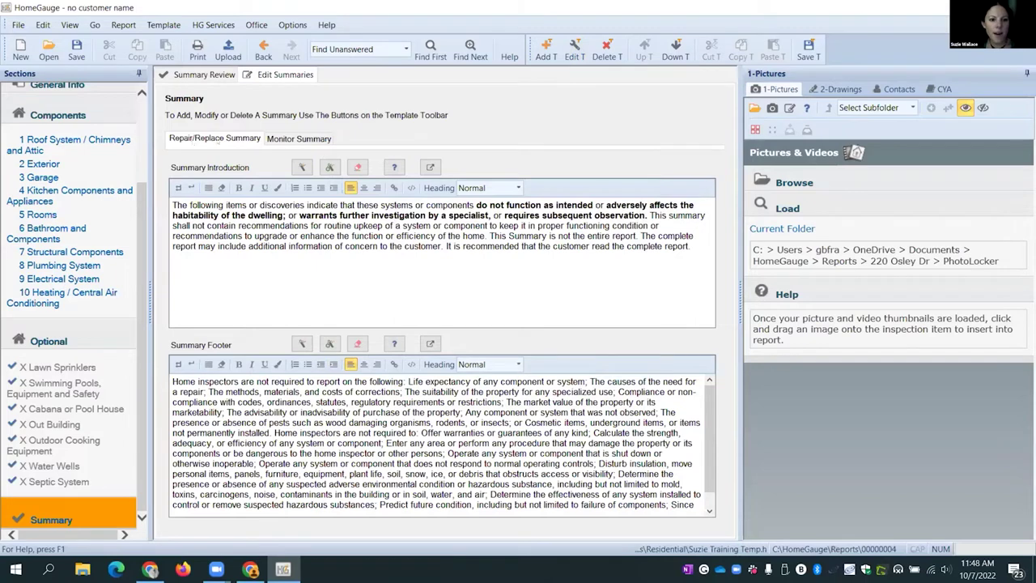
left_click(299, 138)
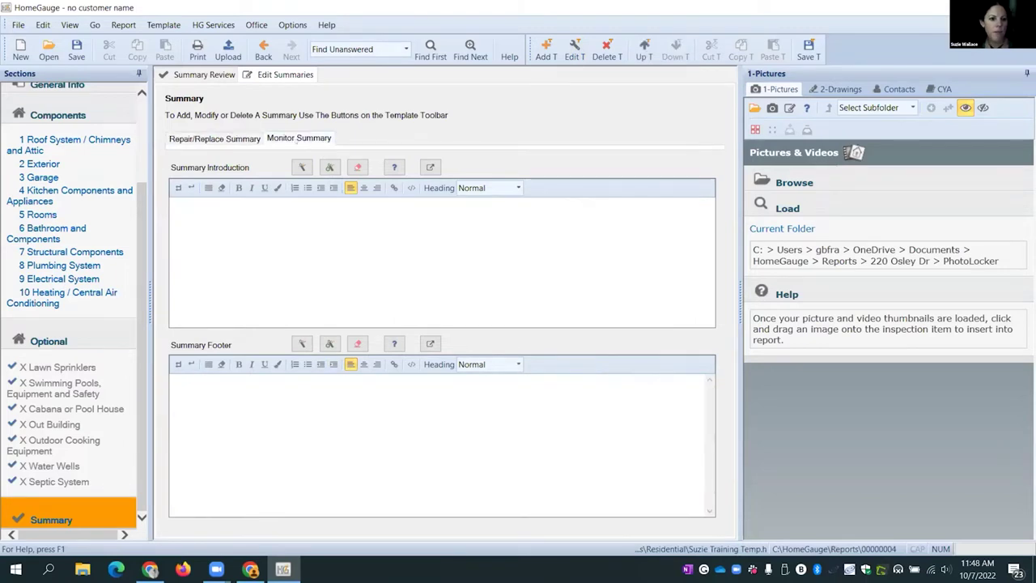
left_click(214, 138)
left_click(299, 138)
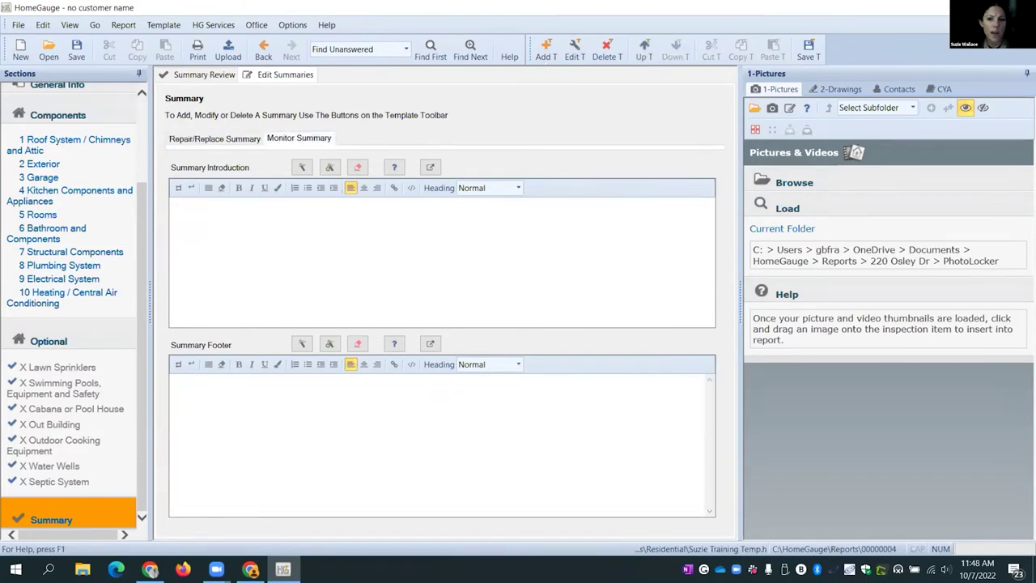
left_click(547, 50)
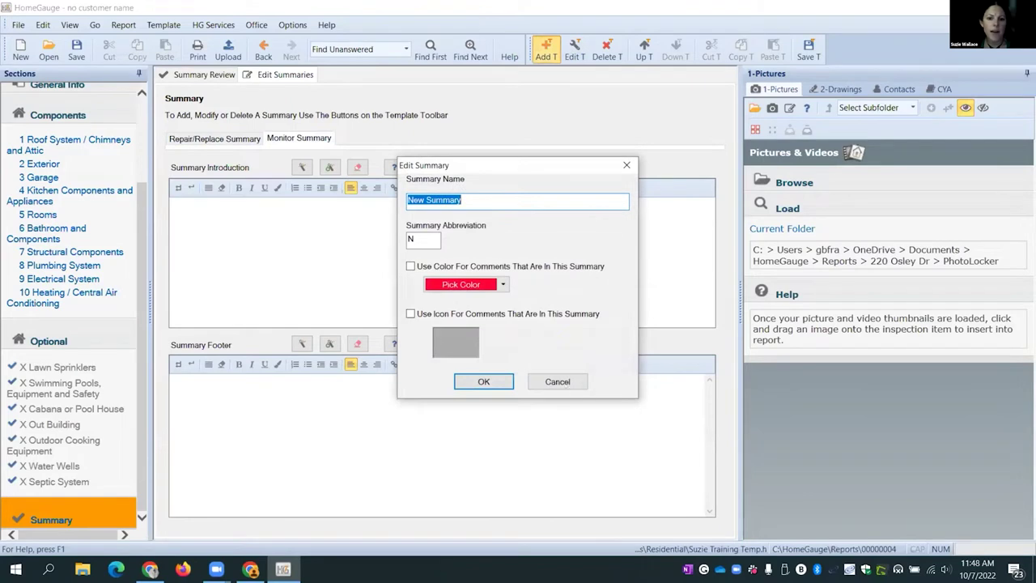
key("Escape")
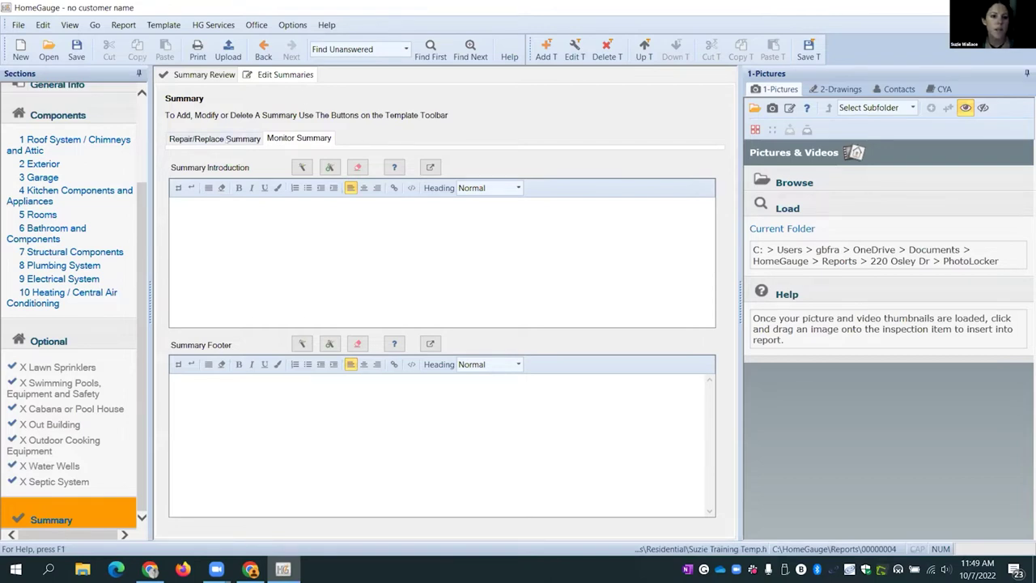
Step: Move the Monitor Summary ahead of the Repair/Replace Summary and back behind it
left_click(214, 138)
left_click(289, 140)
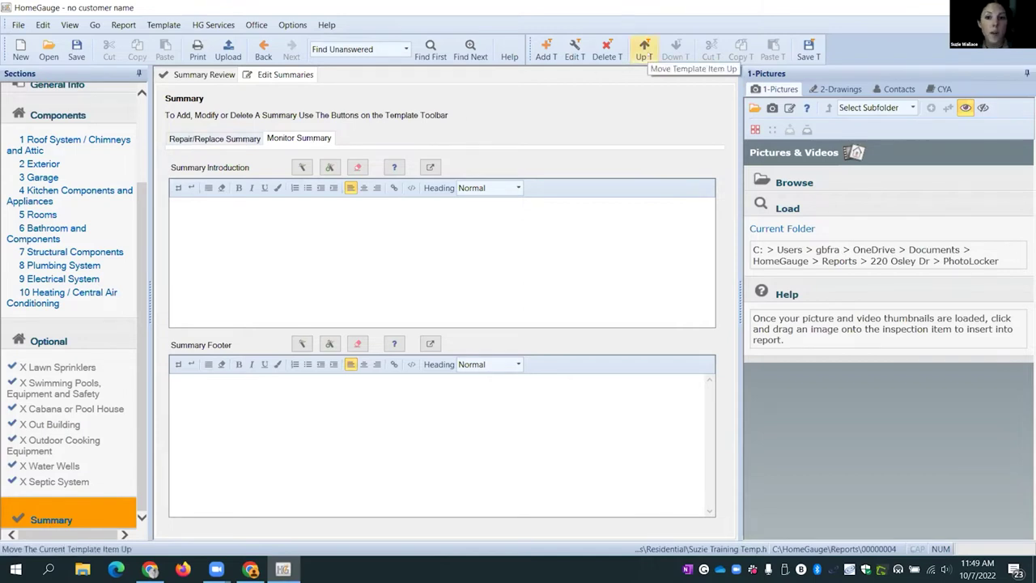
left_click(644, 50)
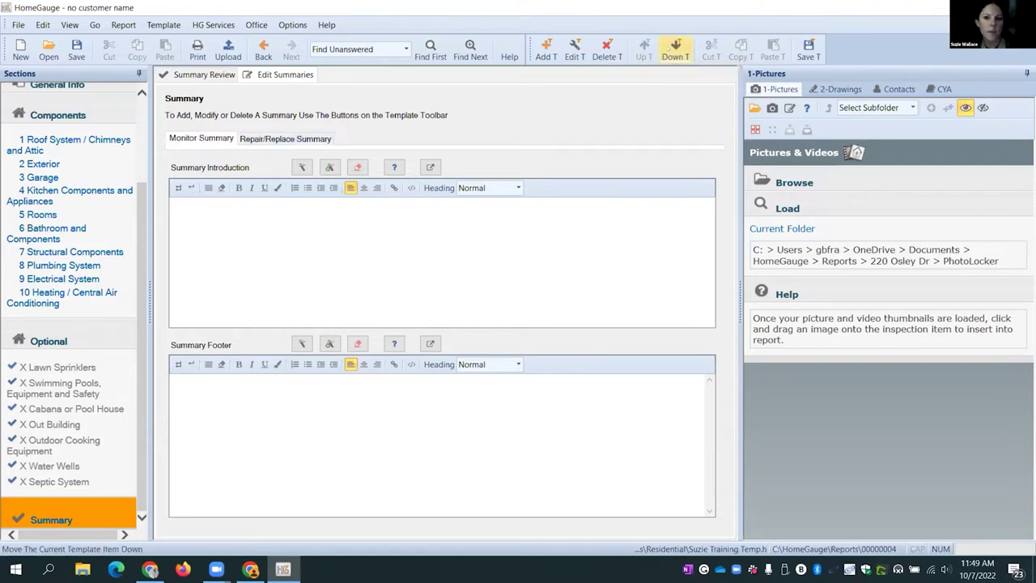
left_click(675, 50)
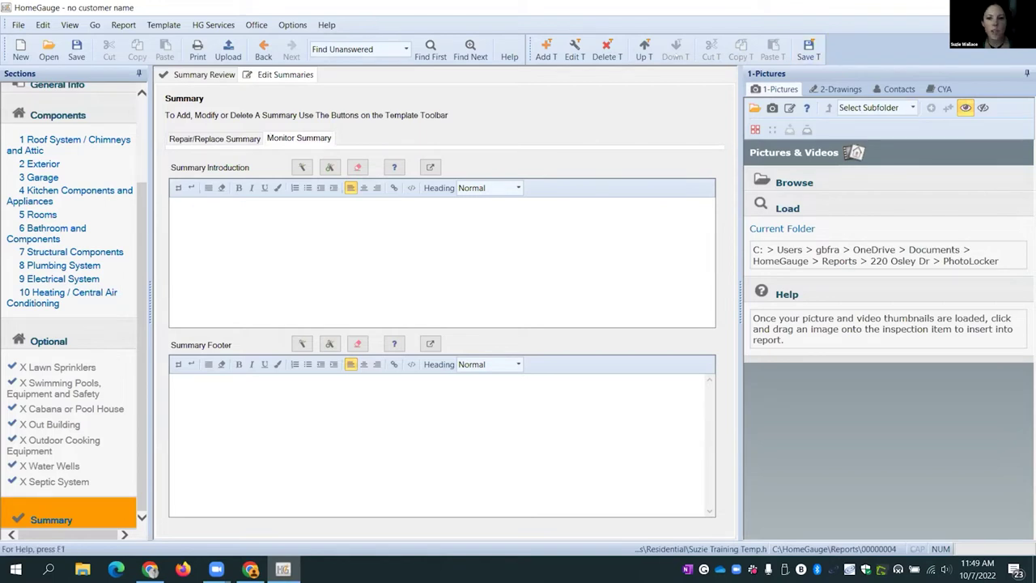
Step: Save the template and open the Roof System / Chimneys and Attic section's inspection items
left_click(809, 50)
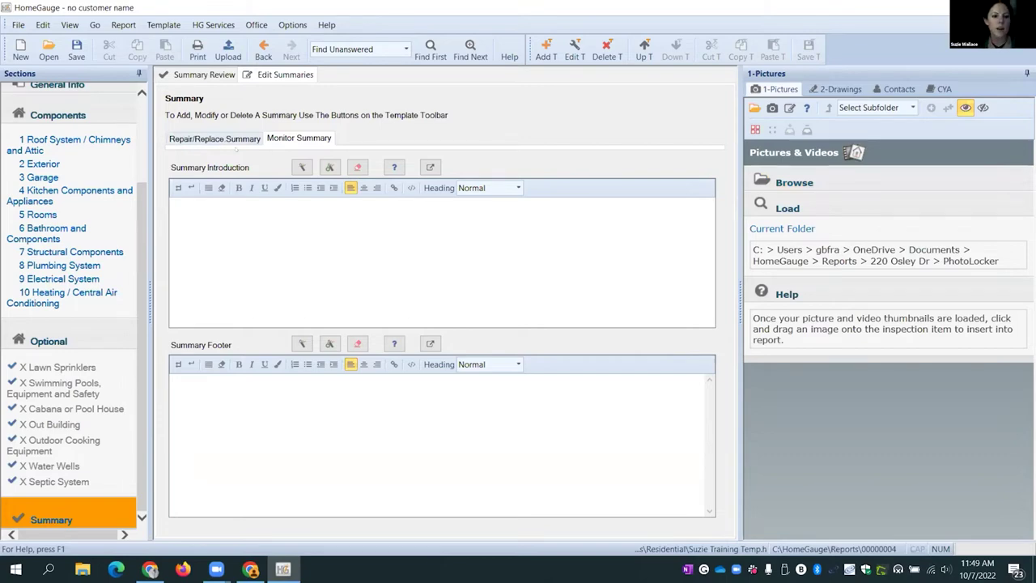
left_click(235, 138)
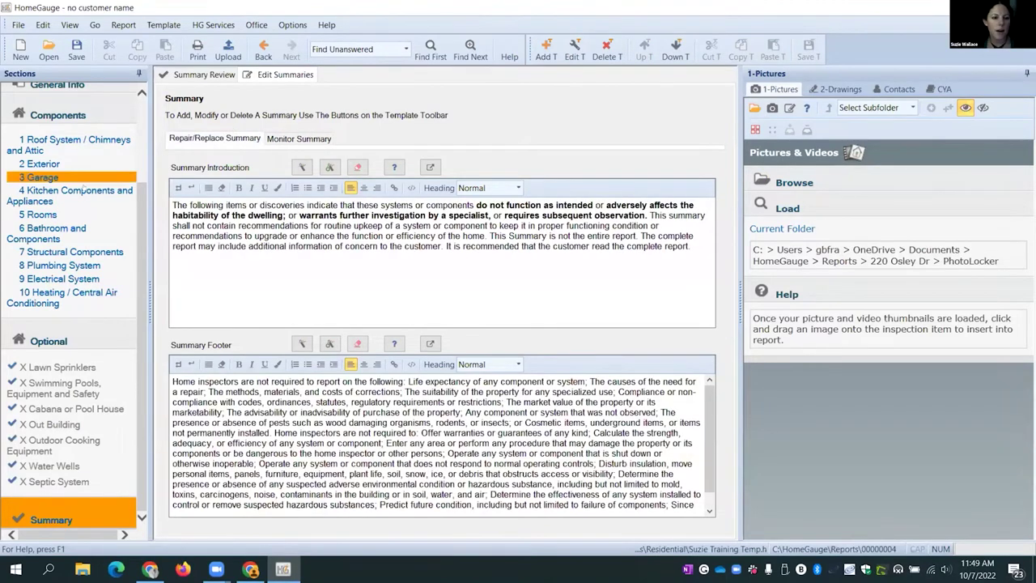
scroll(106, 188, "up", 1)
left_click(91, 185)
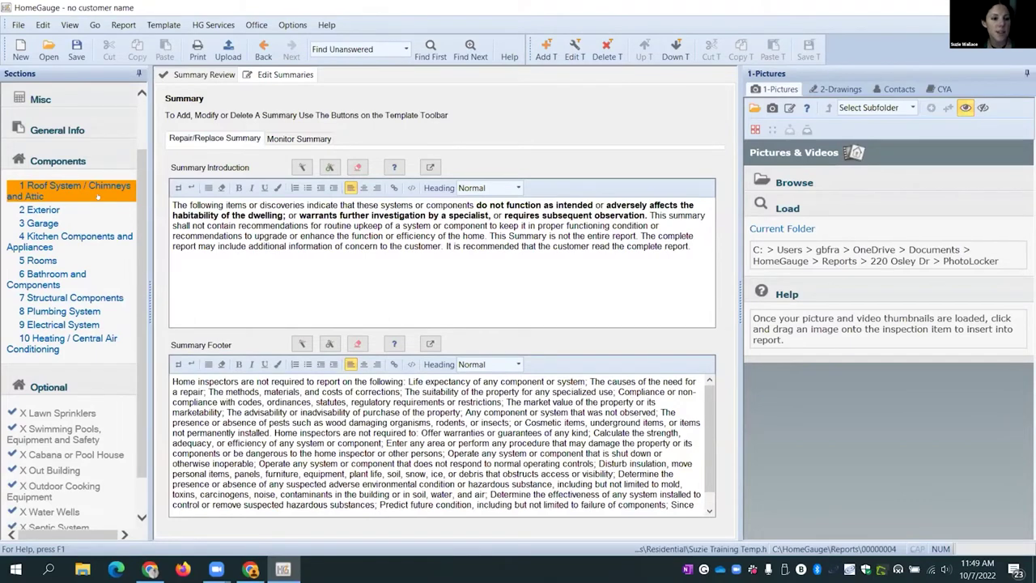
left_click(81, 190)
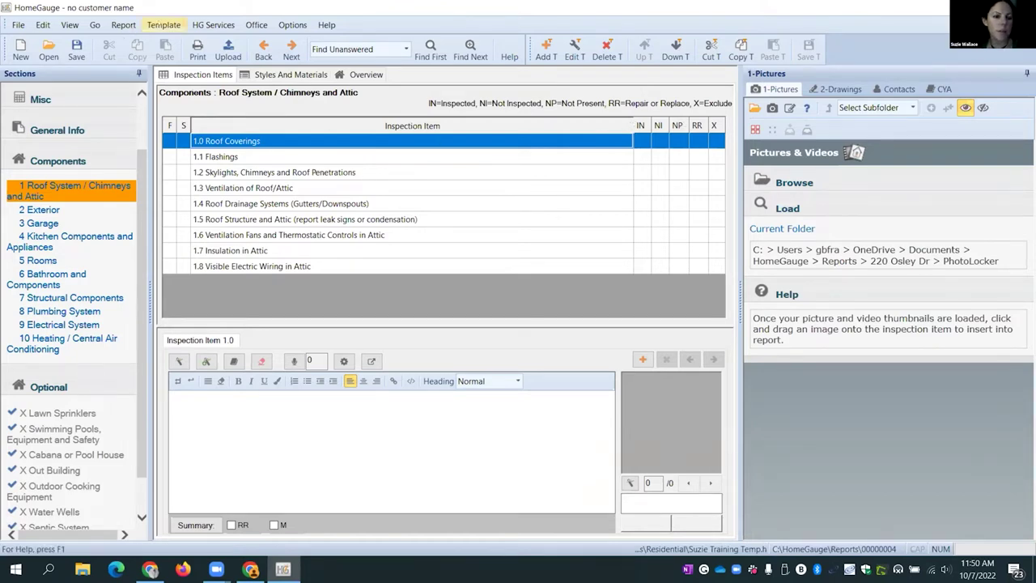
Step: Open the template's default column headers for all sections for editing, acknowledging the warning about answered items
left_click(163, 24)
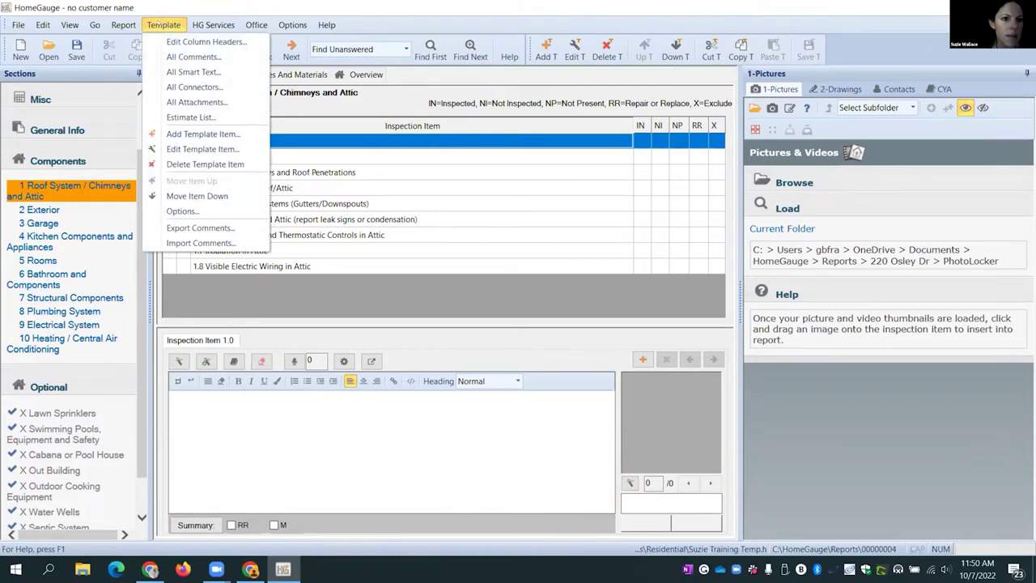
left_click(206, 41)
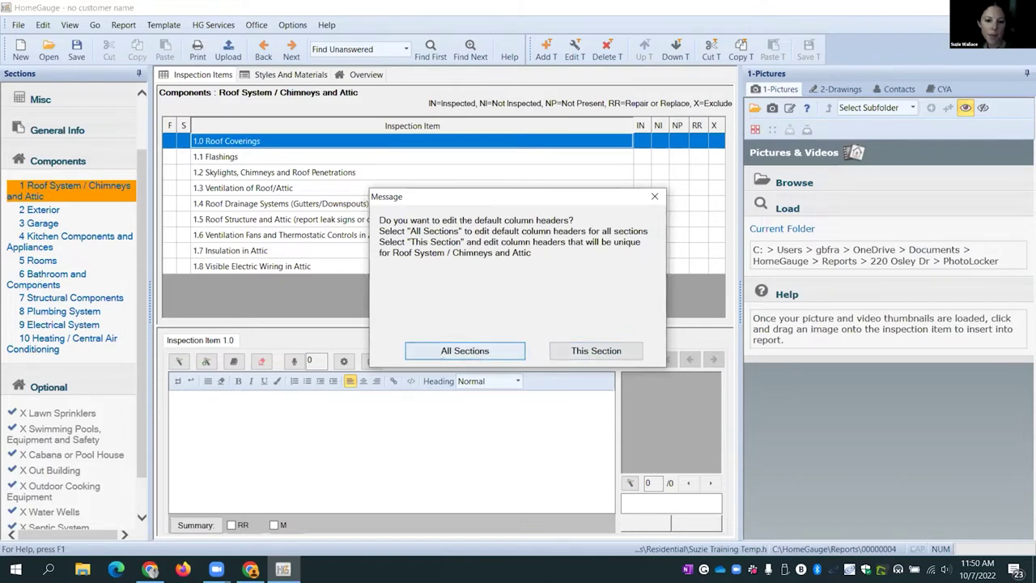
left_click(453, 350)
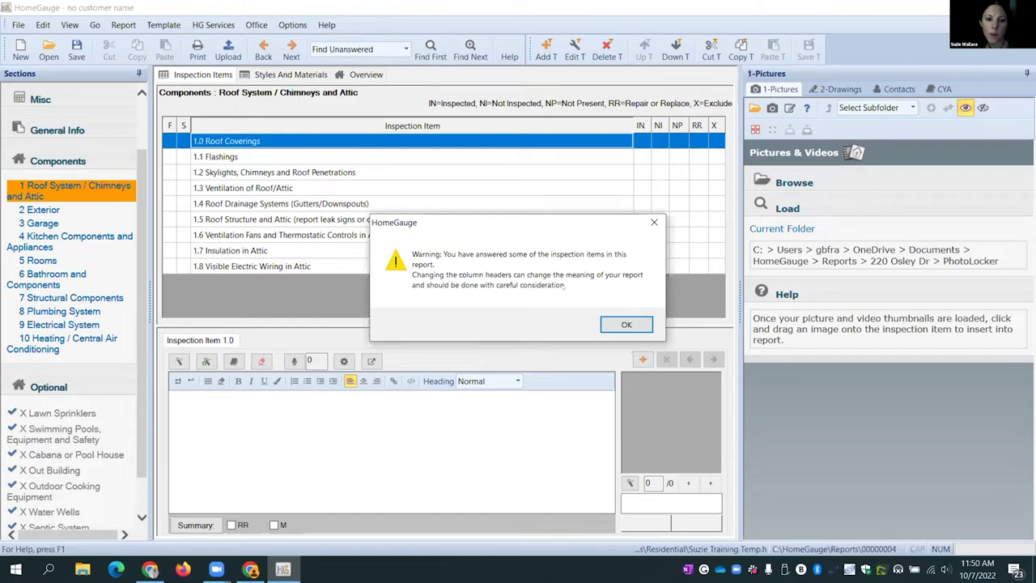
left_click(627, 324)
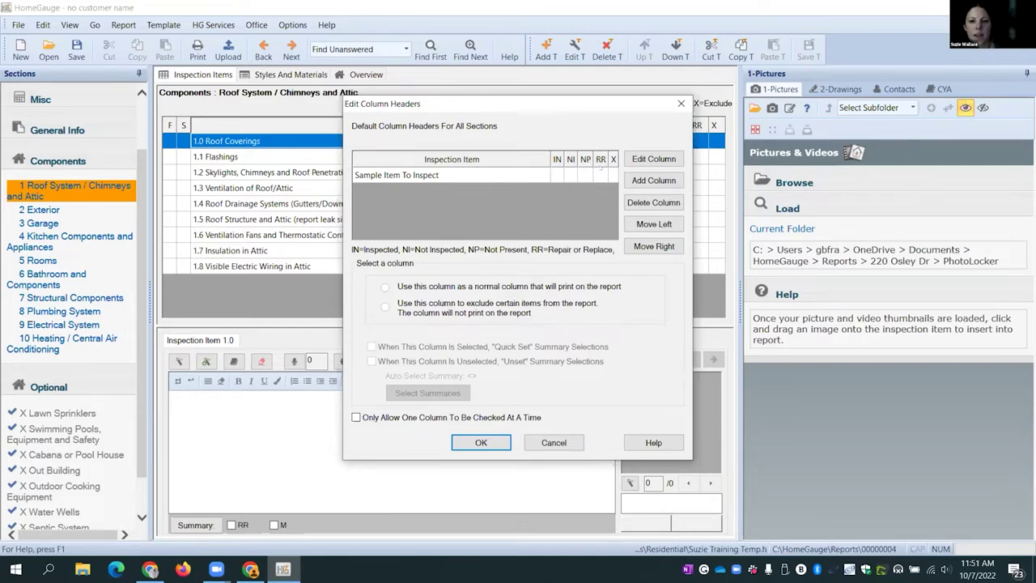
Step: Add a default column named Monitor with the abbreviation M and move it ahead of the Exclude column
left_click(654, 180)
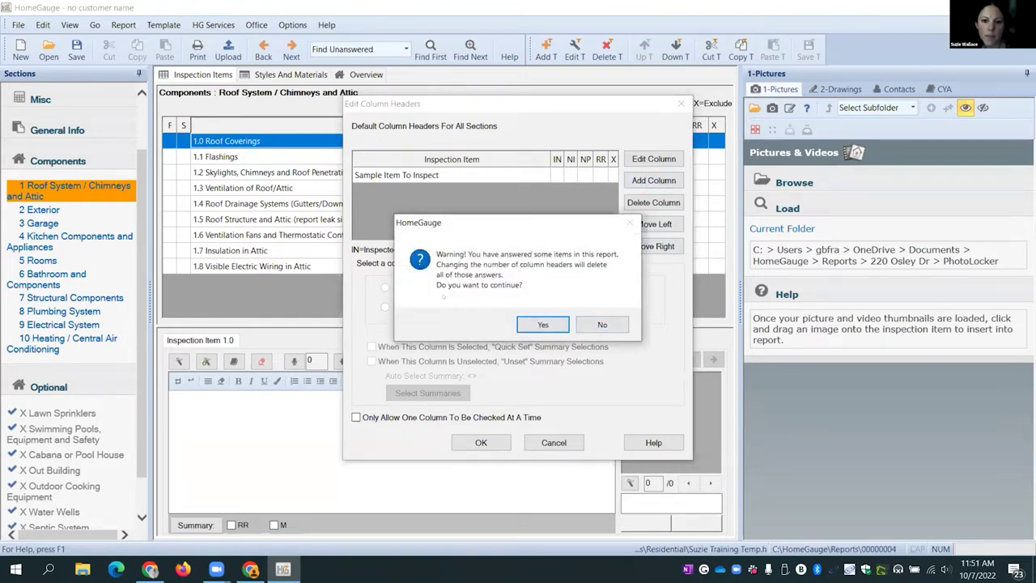
key("Return")
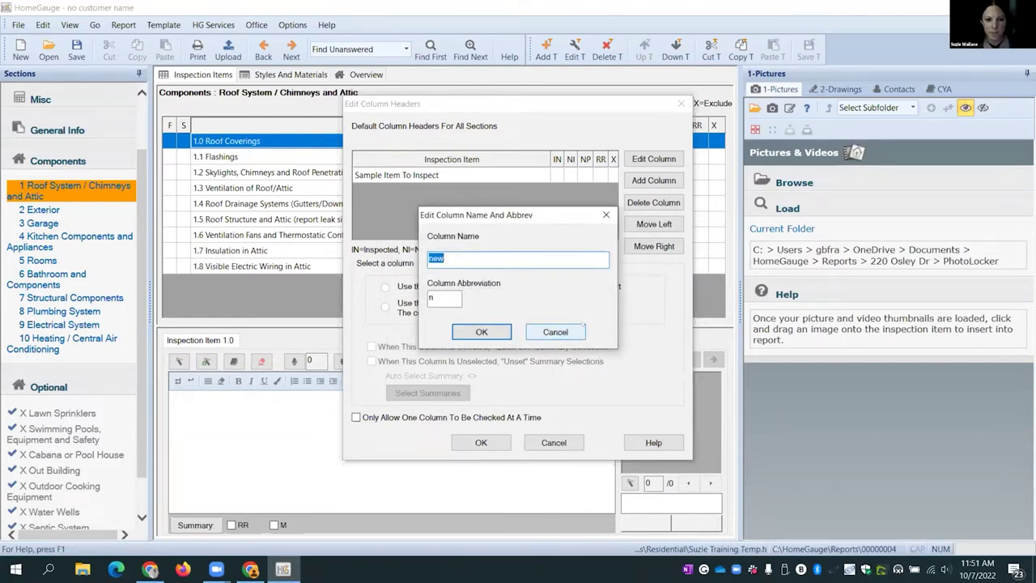
type("M")
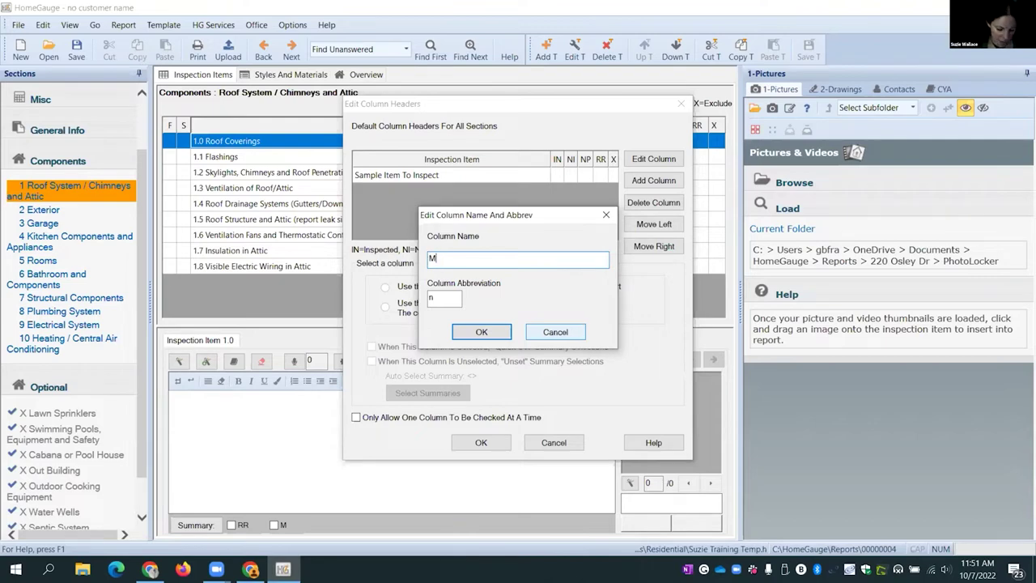
type("onitor")
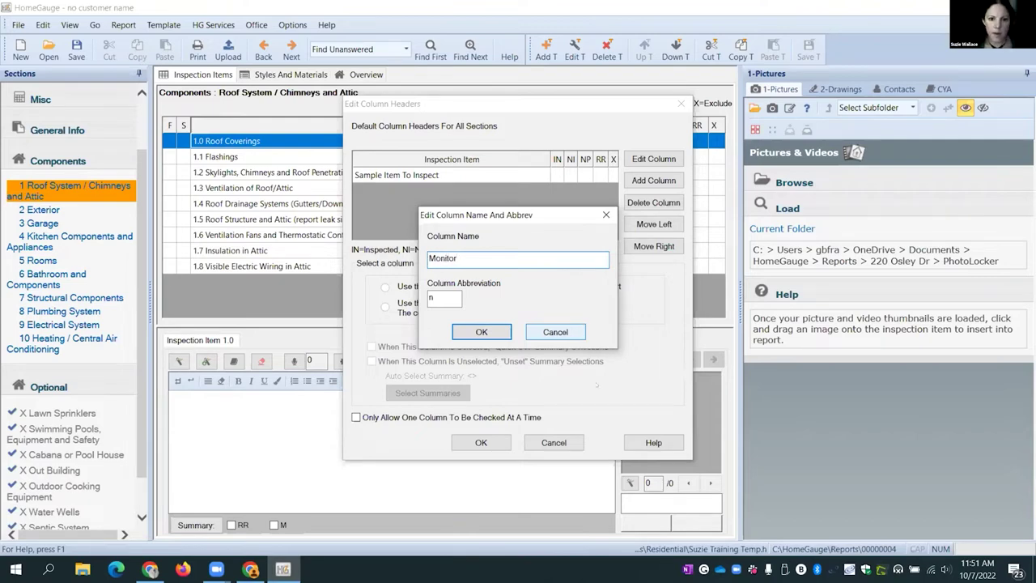
key("Tab")
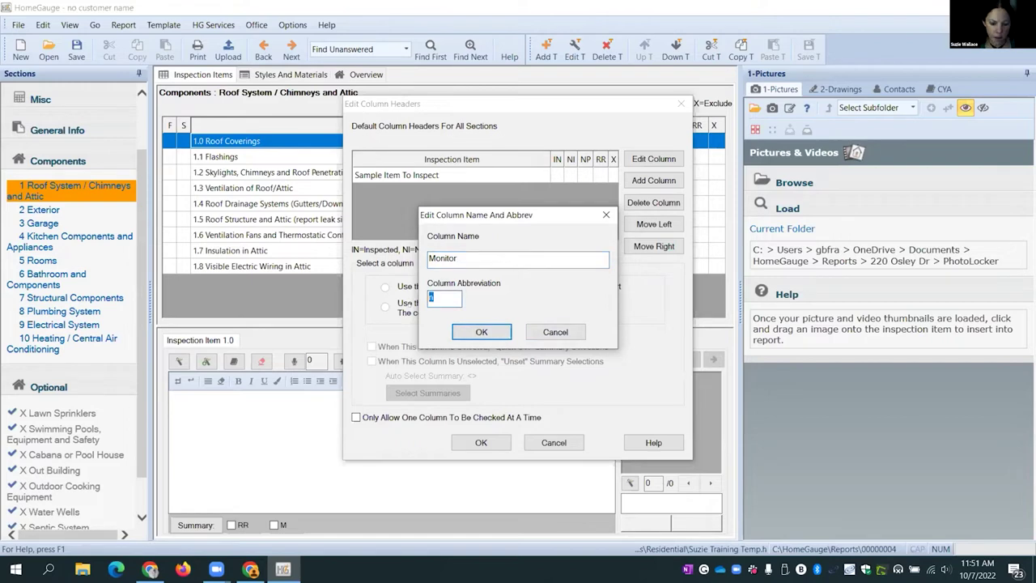
type("M")
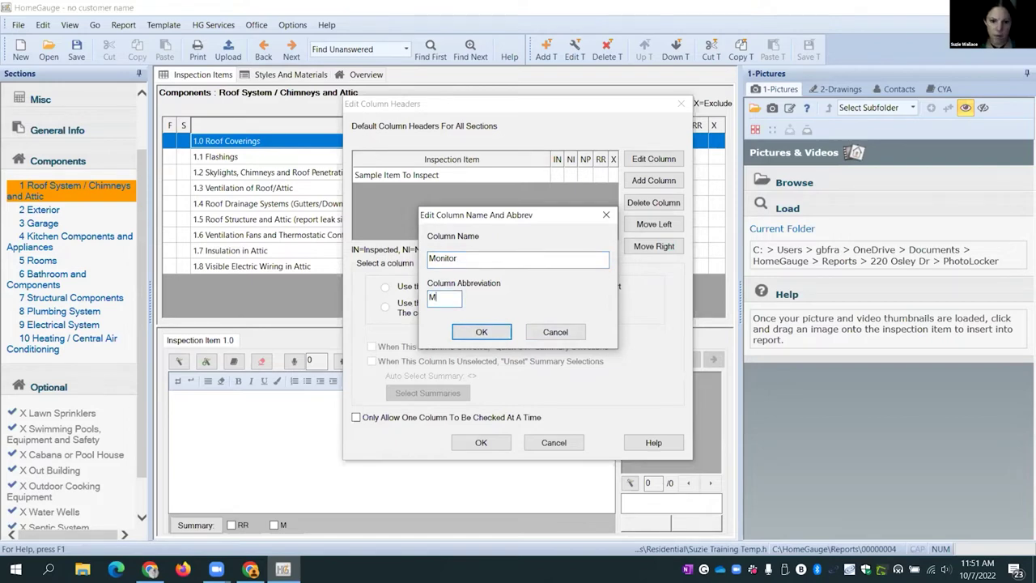
key("Return")
key("alt+Tab")
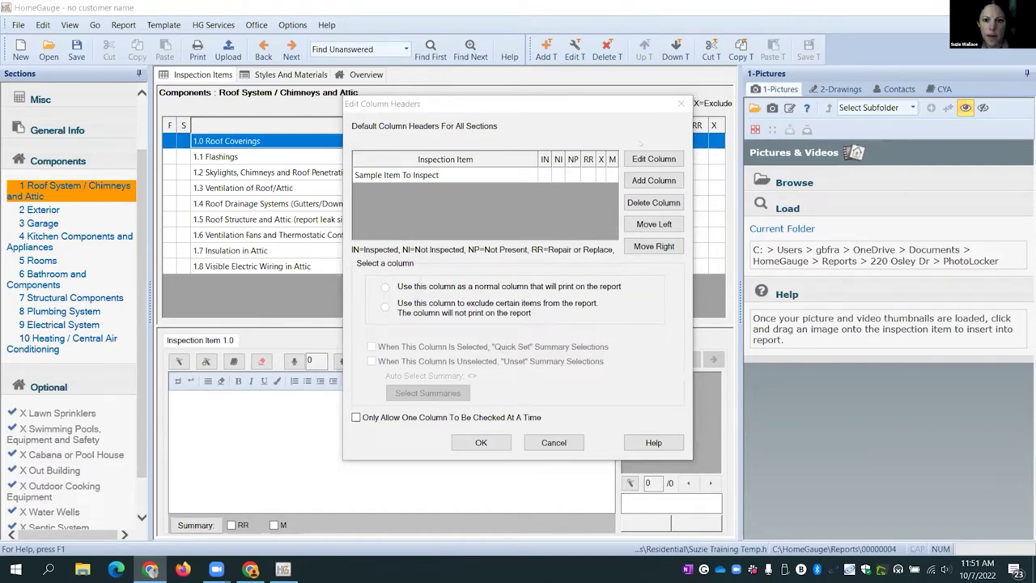
left_click(608, 175)
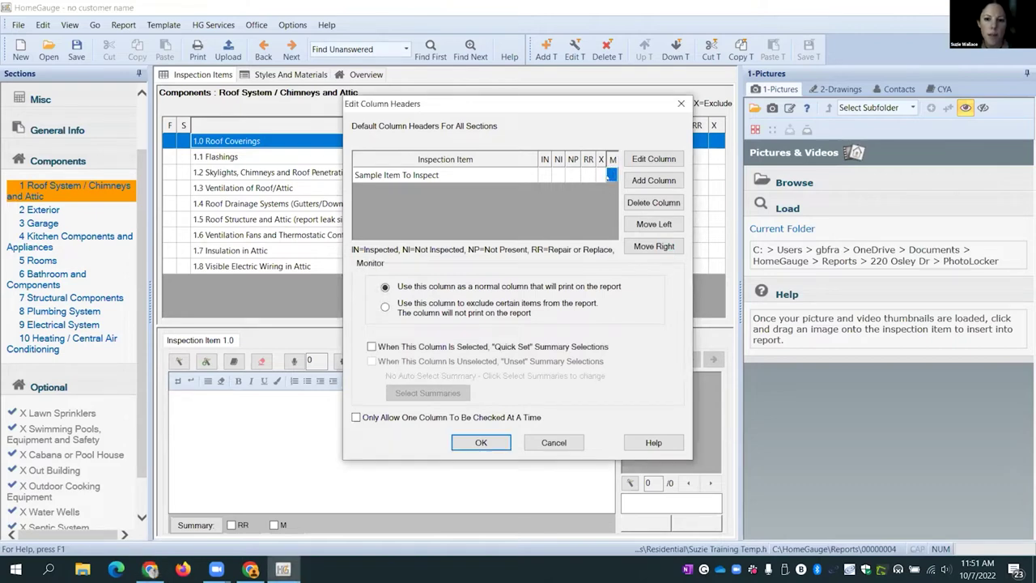
left_click(643, 227)
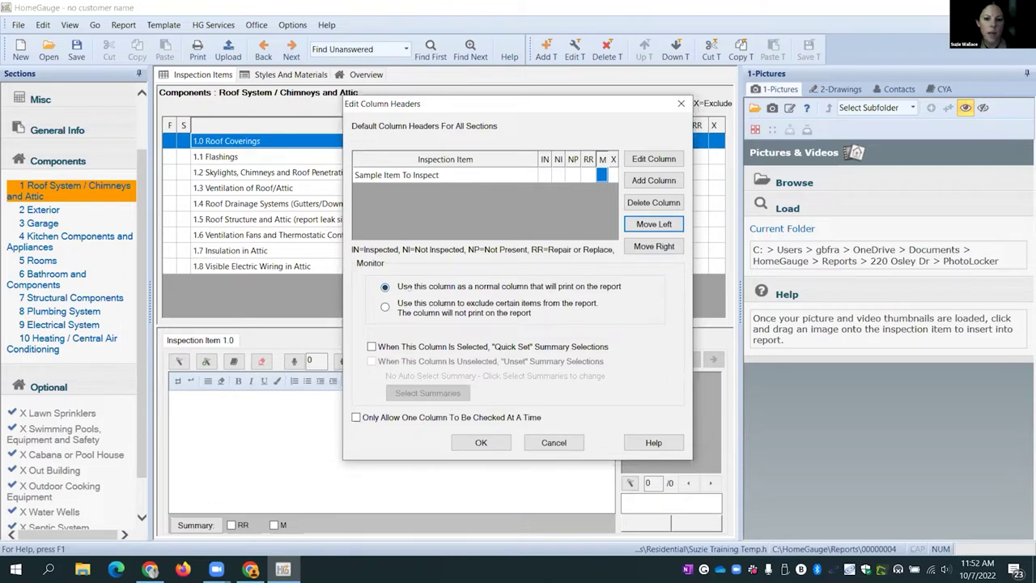
Step: Try "Quick Set" summary selections on the Monitor column with the Monitor Summary, cancel the selection and turn the option back off
left_click(385, 286)
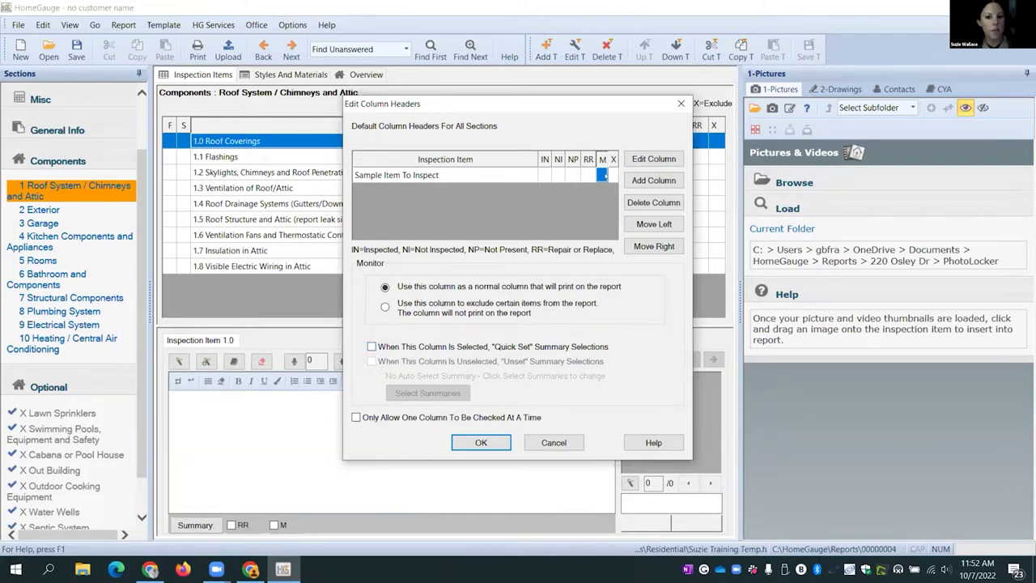
left_click(486, 347)
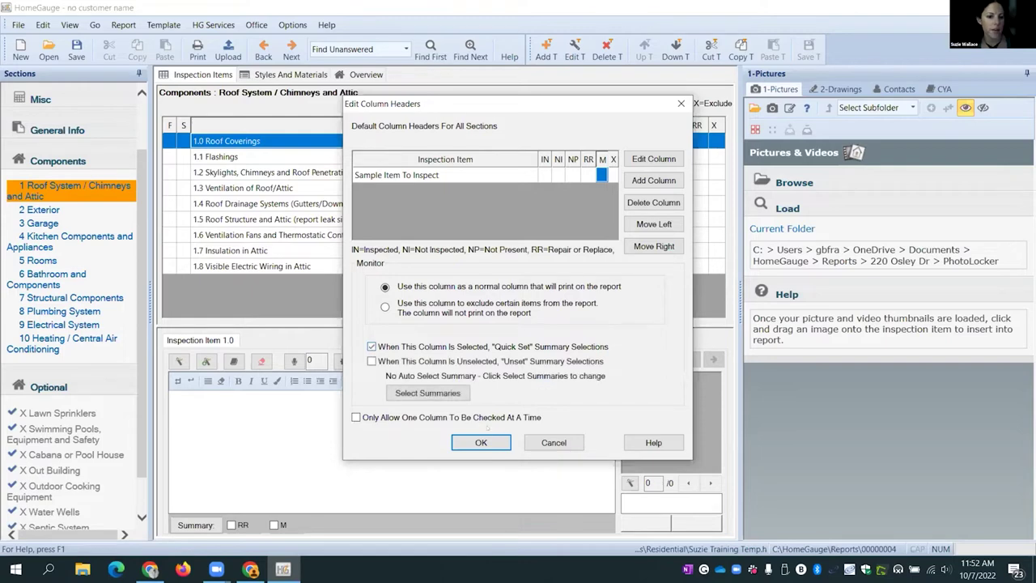
left_click(413, 393)
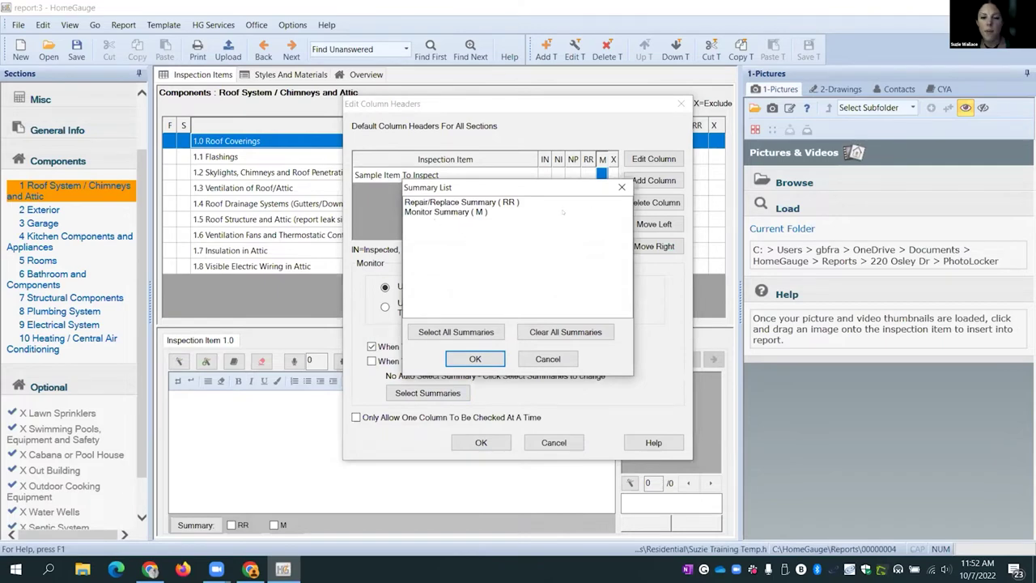
left_click(449, 210)
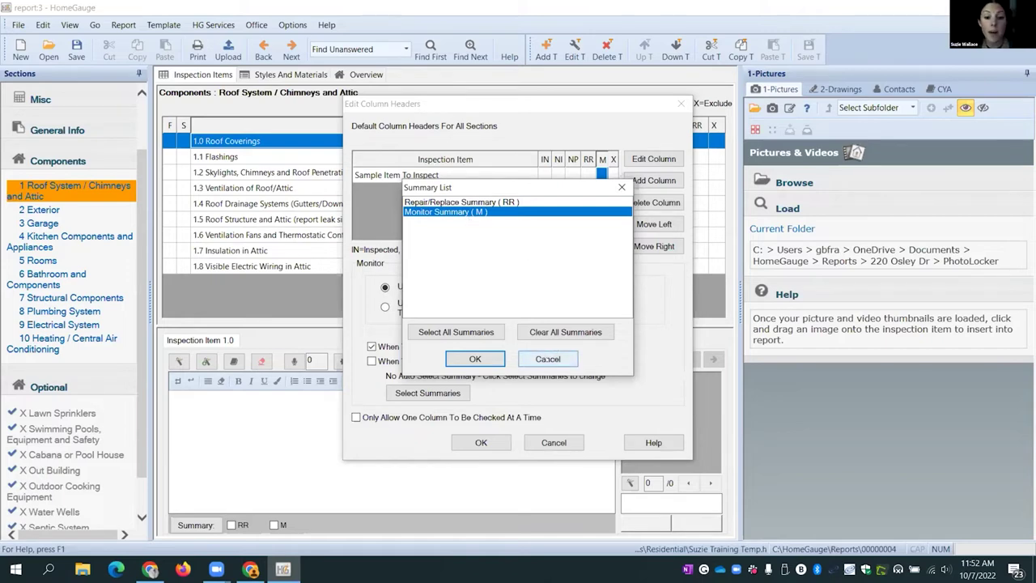
left_click(547, 358)
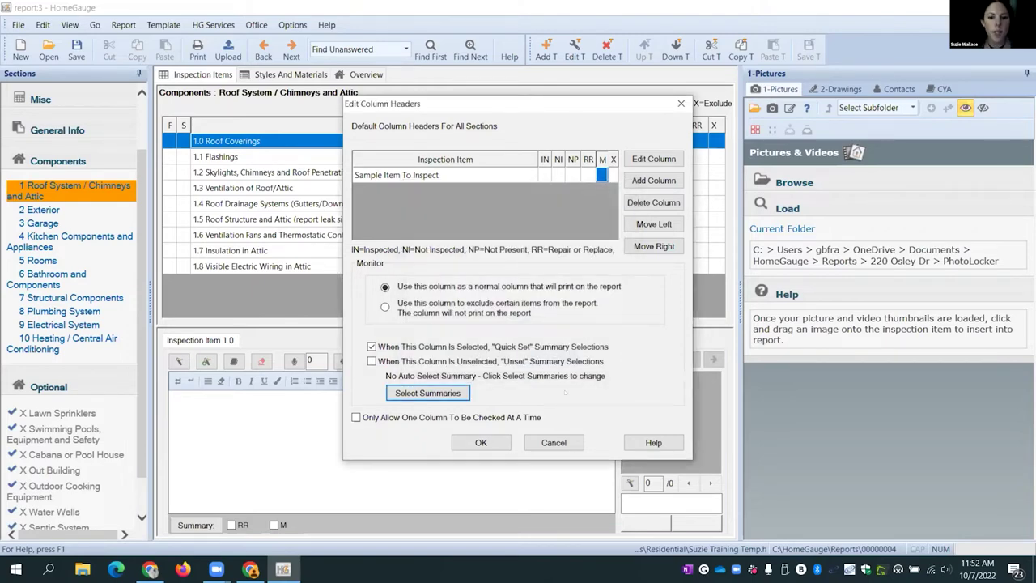
left_click(371, 347)
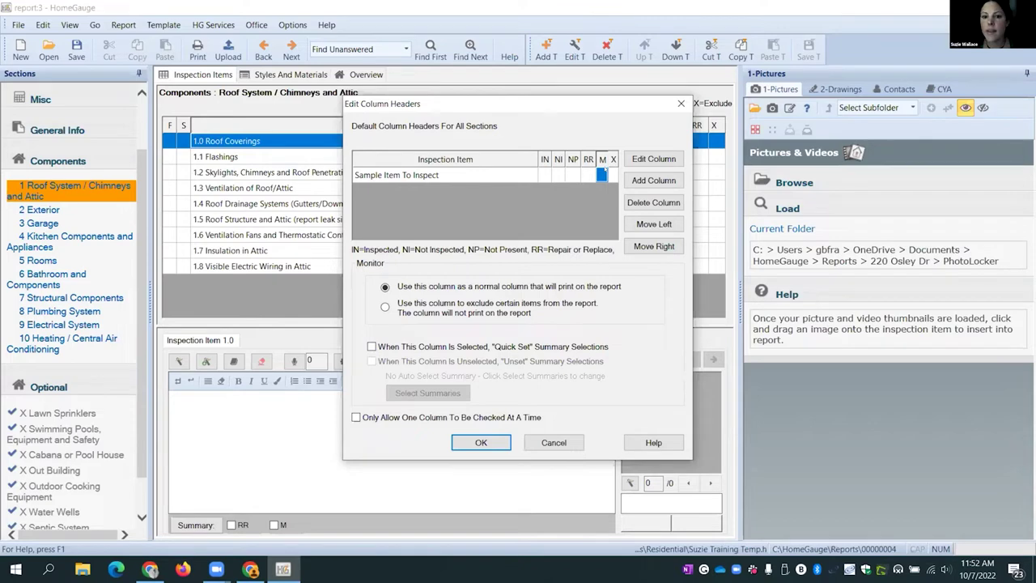
Step: Look at the Monitor column's name and abbreviation without changing them, and delete the column from the default headers
left_click(642, 160)
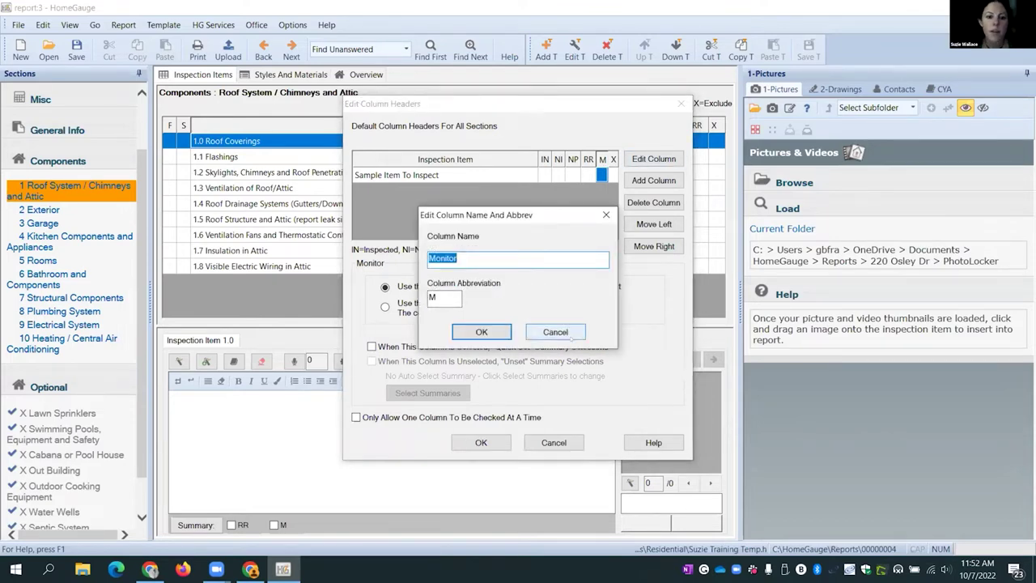
left_click(555, 332)
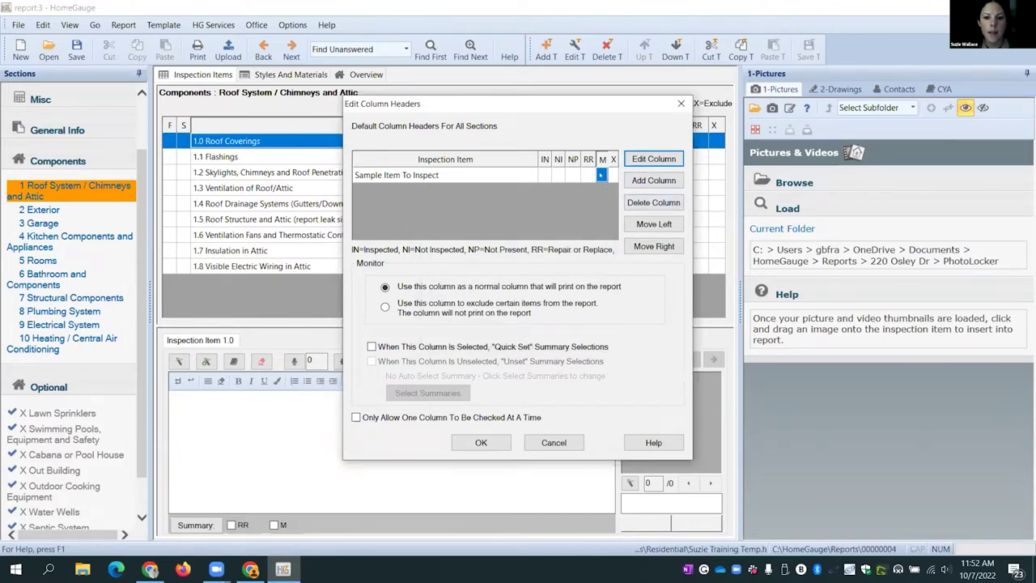
left_click(653, 203)
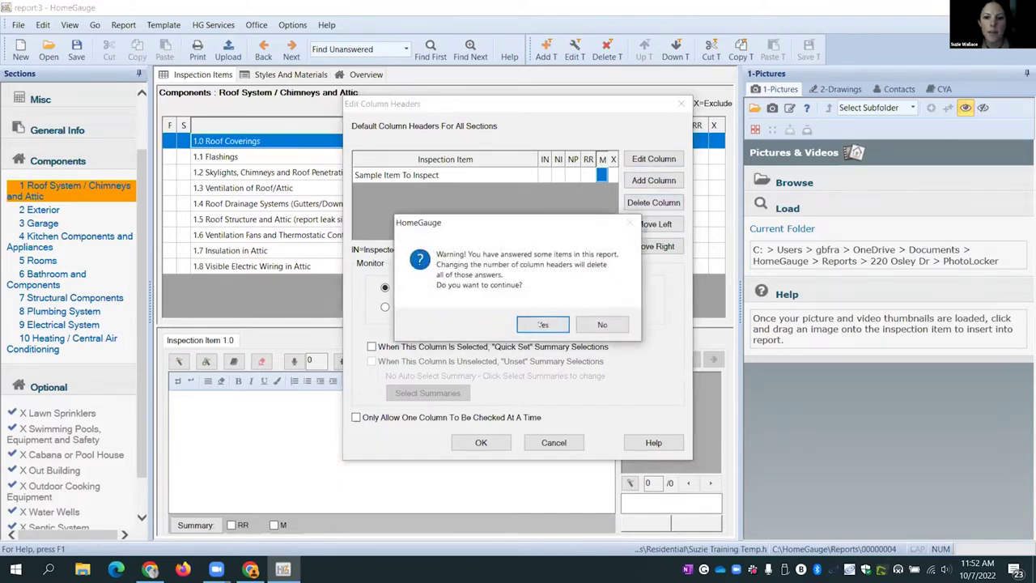
left_click(538, 313)
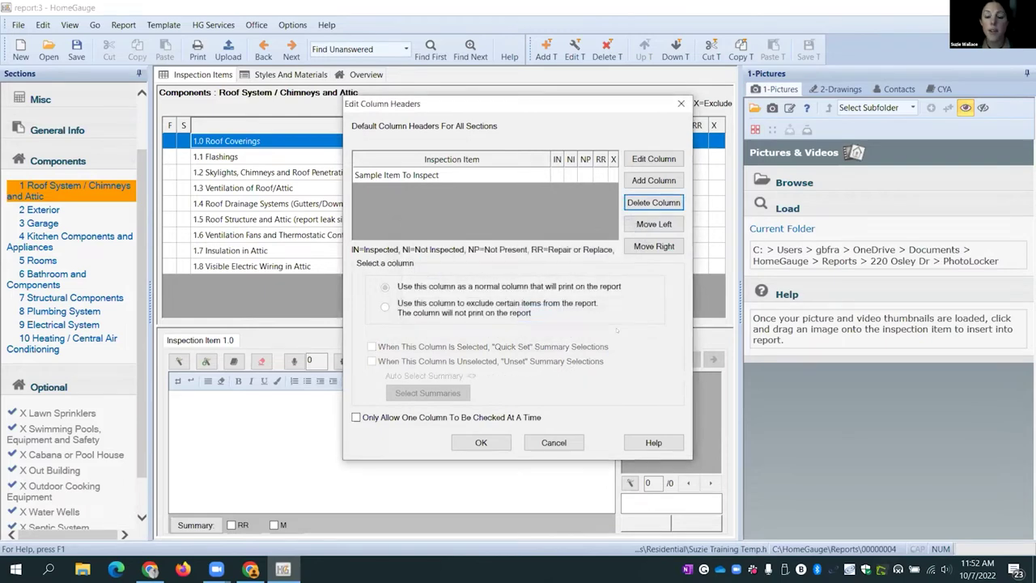
Step: Delete the Repair or Replace column from the default headers and accept the change, agreeing to erase all existing answers
left_click(599, 175)
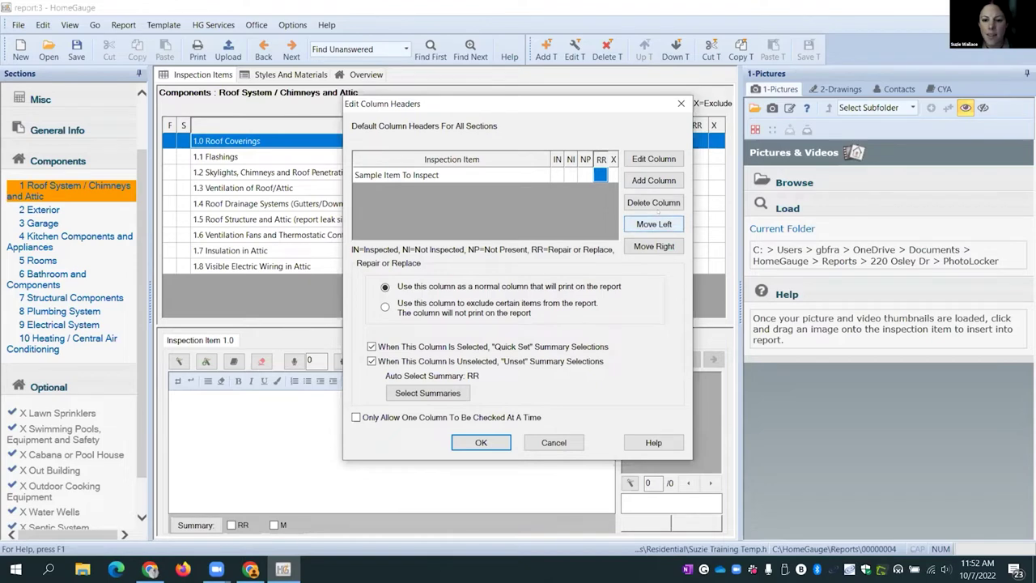
left_click(653, 202)
left_click(543, 324)
left_click(539, 315)
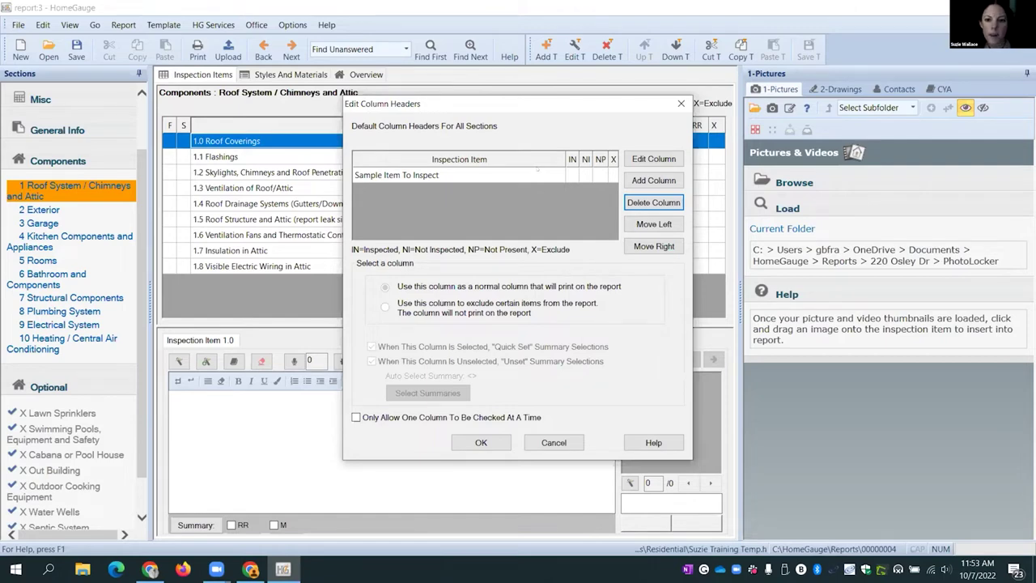
left_click(490, 445)
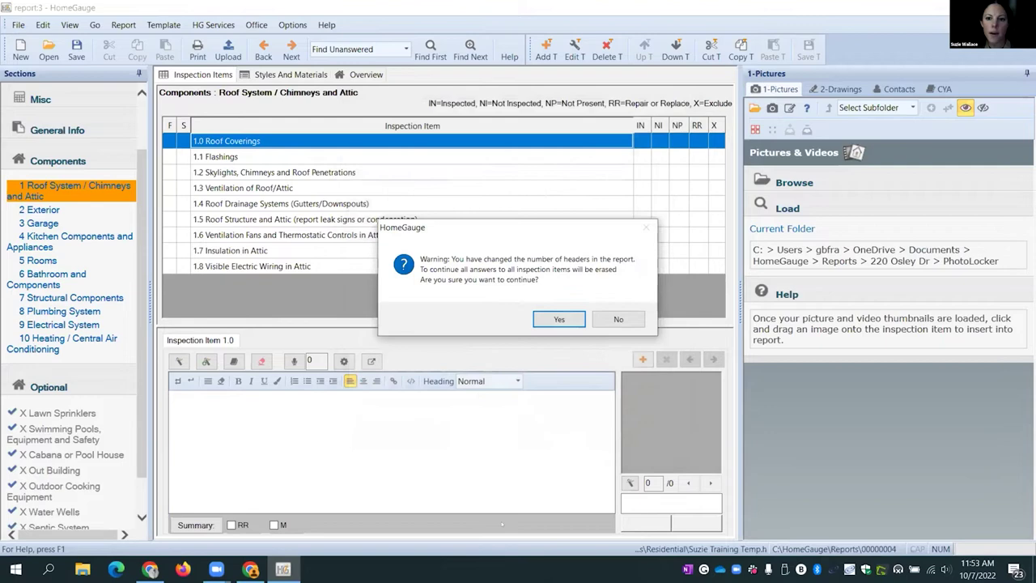
left_click(554, 316)
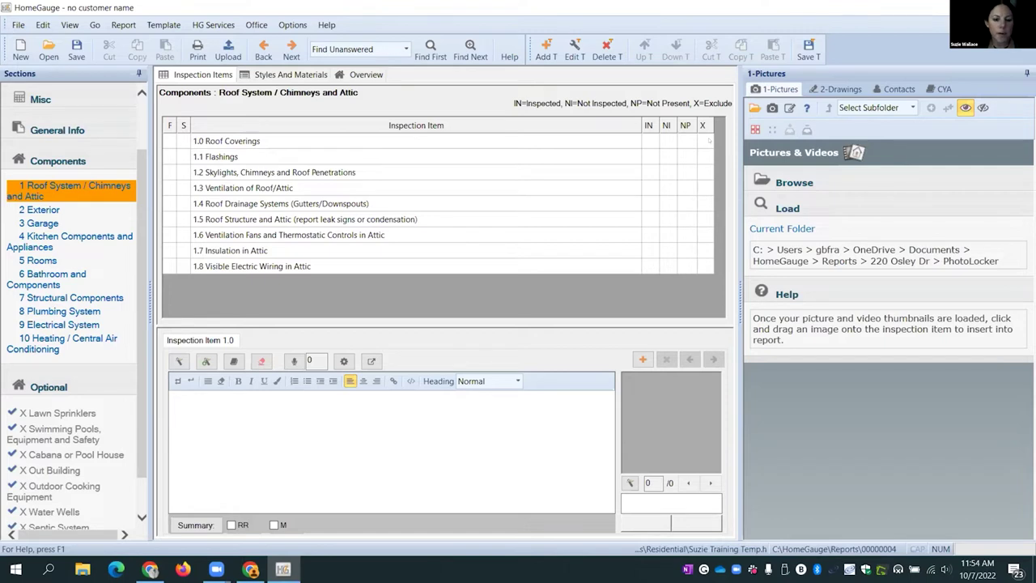
Step: Mark the 1.0 Roof Coverings item as Not Present, and replace that mark with Inspected
left_click(247, 141)
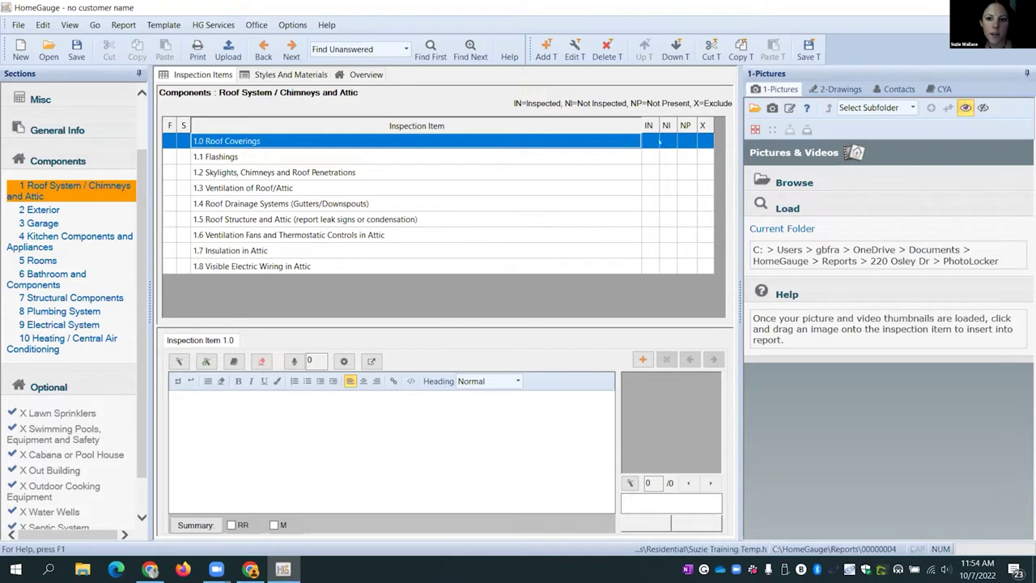
left_click(684, 141)
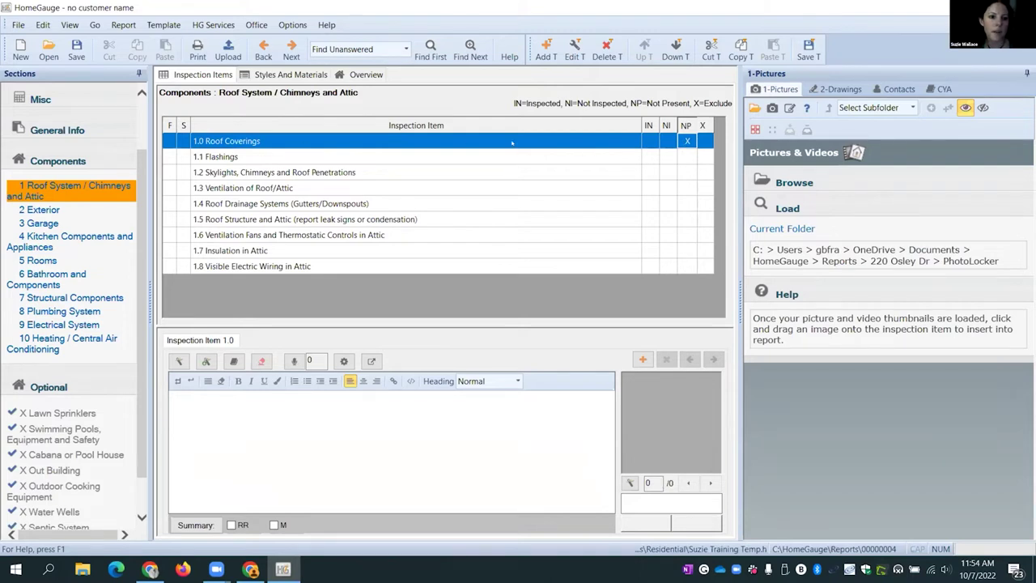
left_click(686, 141)
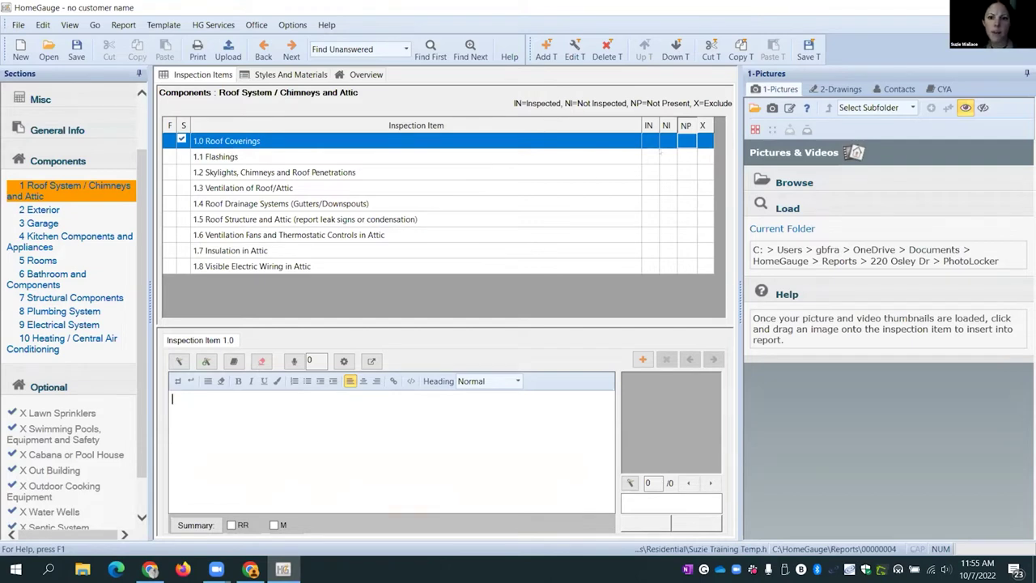
left_click(649, 142)
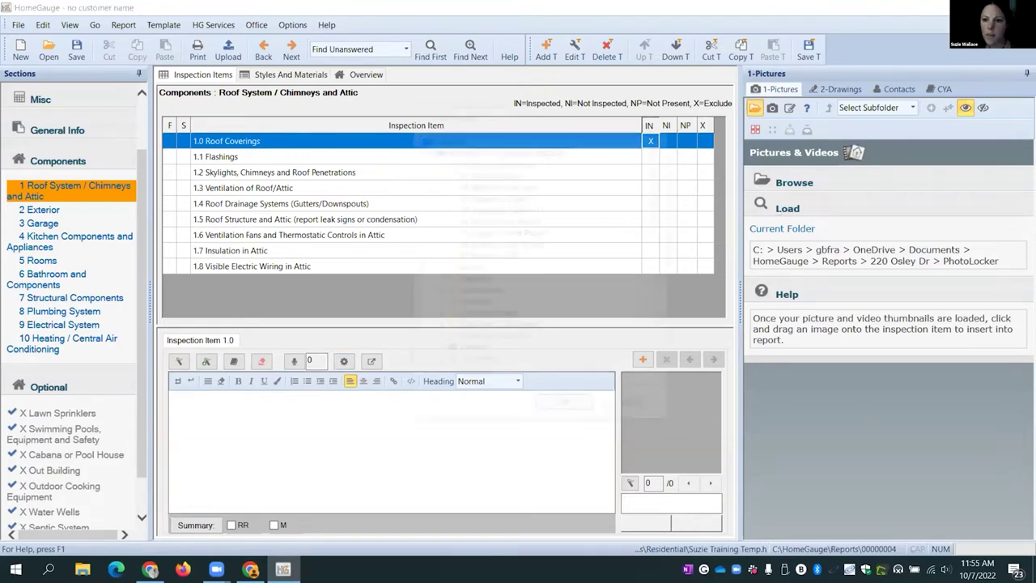
Step: Load the pictures from the folder Storage space (D:) > Inspection Photos 2022 > 10-7-22-1-Cypress
left_click(794, 182)
scroll(489, 220, "down", 12)
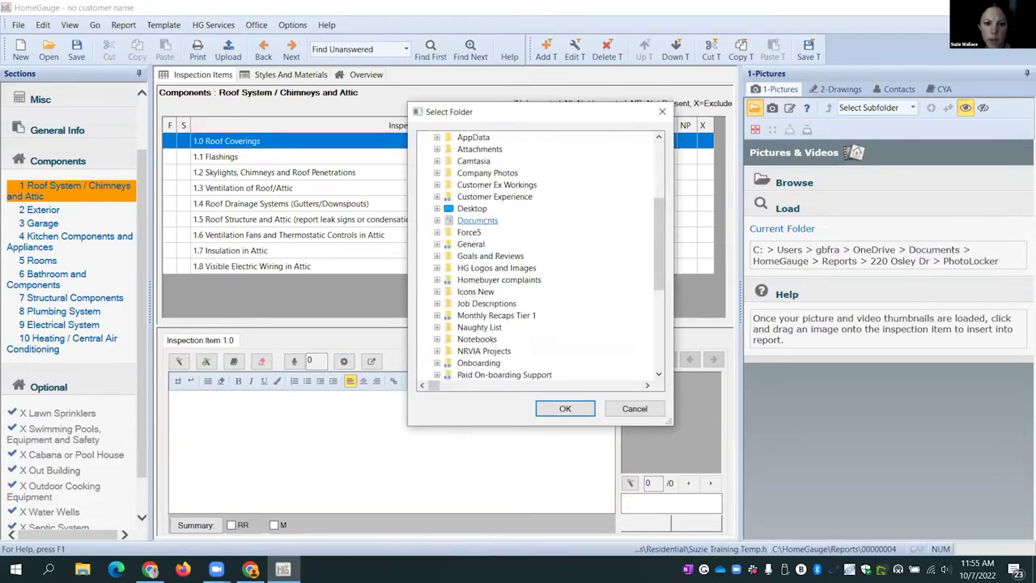
double_click(476, 339)
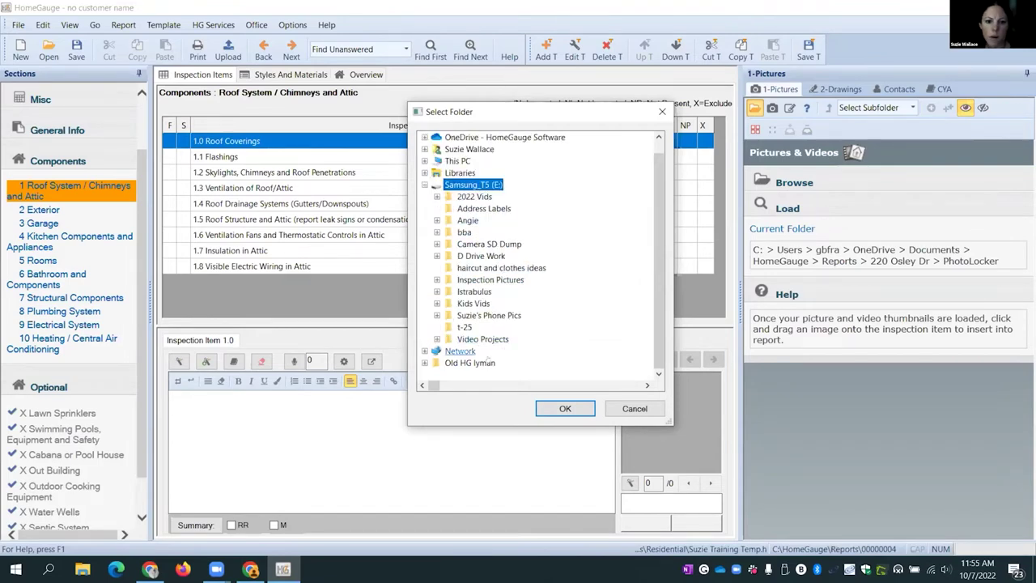
scroll(467, 188, "up", 1)
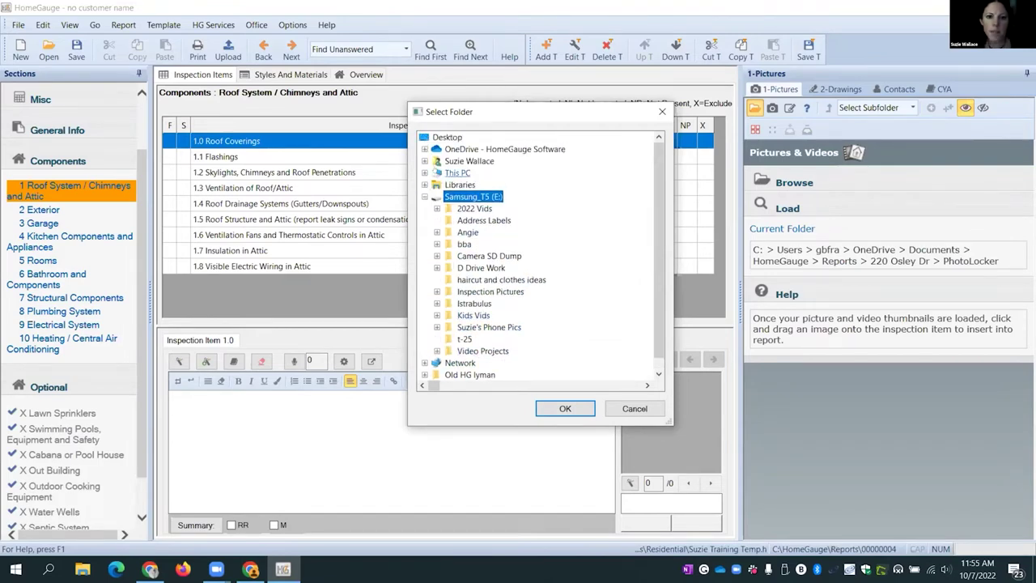
left_click(424, 173)
left_click(458, 174)
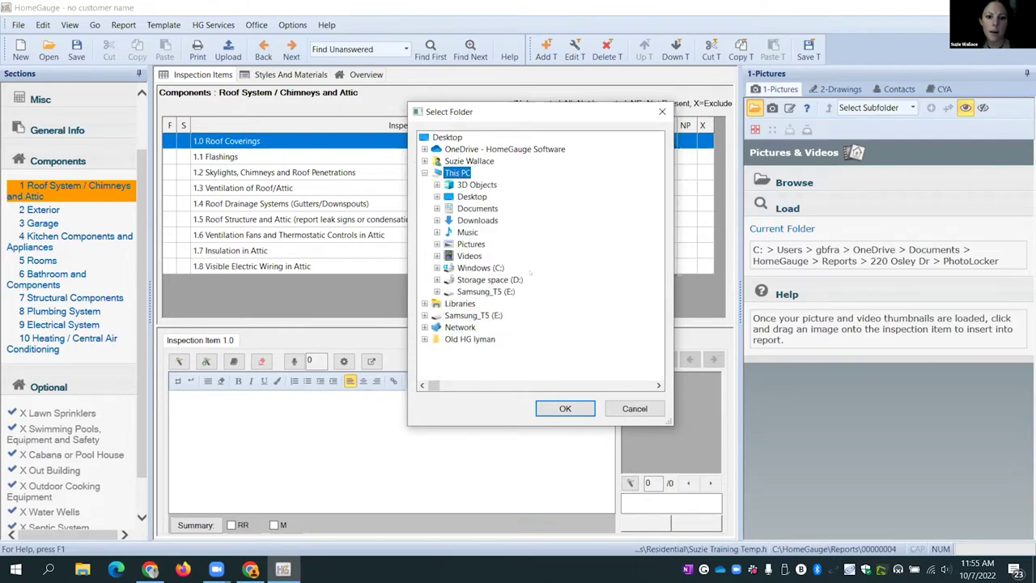
left_click(480, 268)
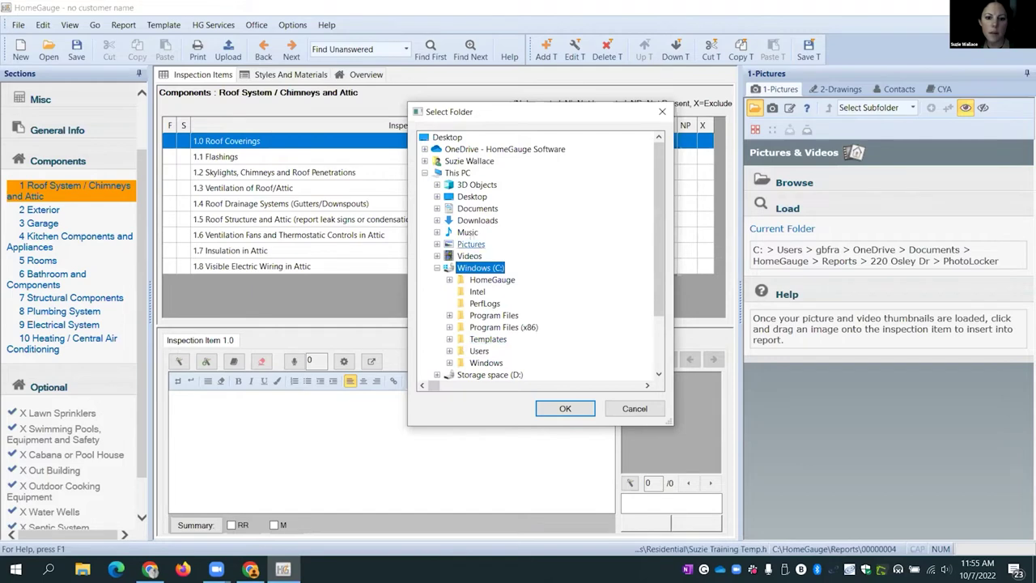
scroll(490, 279, "down", 2)
left_click(496, 304)
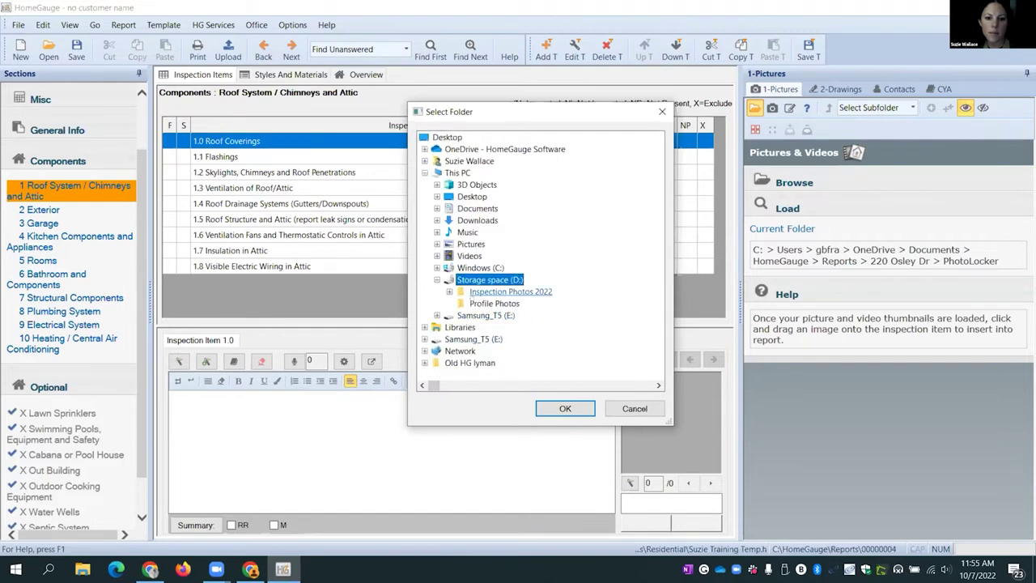
double_click(493, 291)
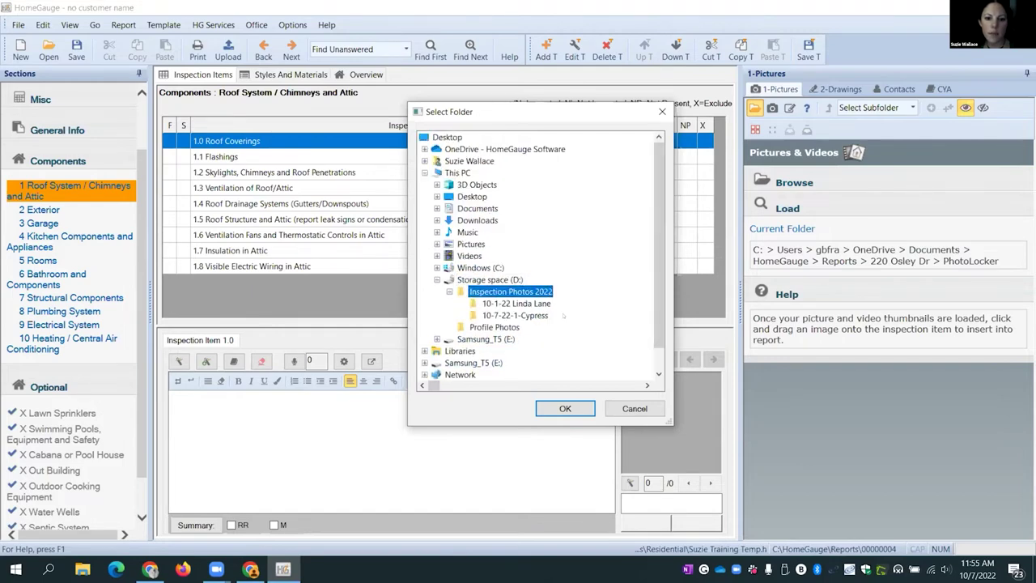
left_click(514, 315)
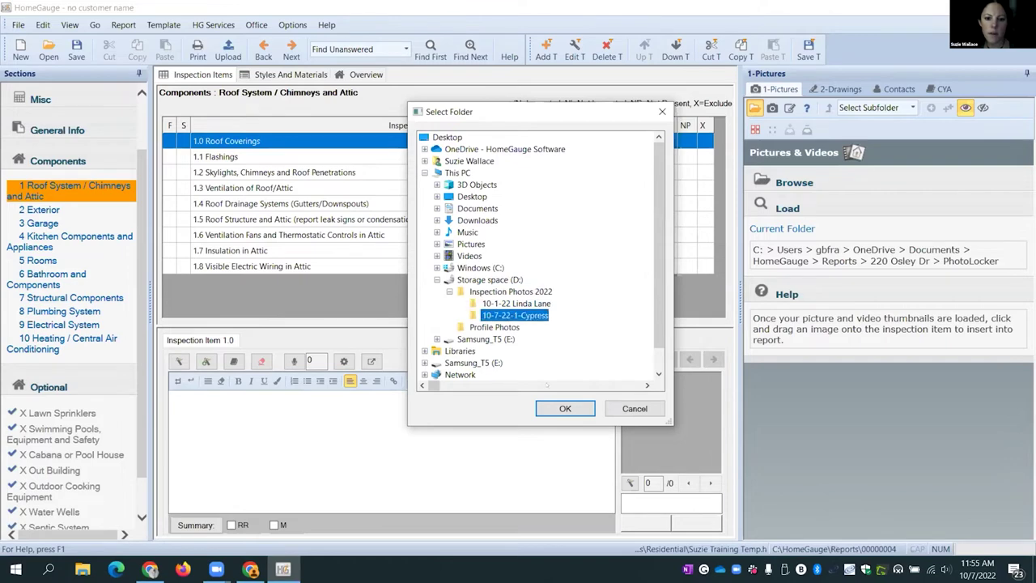
left_click(565, 408)
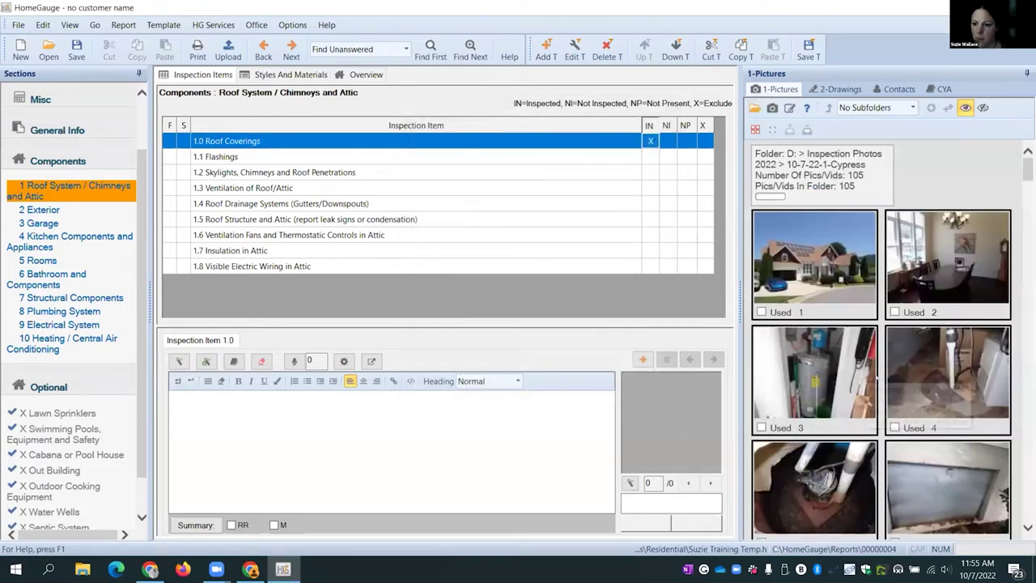
Step: Insert sink picture 30 into item 6.7 Plumbing Water Supply, Distribution System and Fixtures under Bathroom and Components, accepting it unedited
scroll(892, 376, "down", 10)
scroll(892, 377, "down", 3)
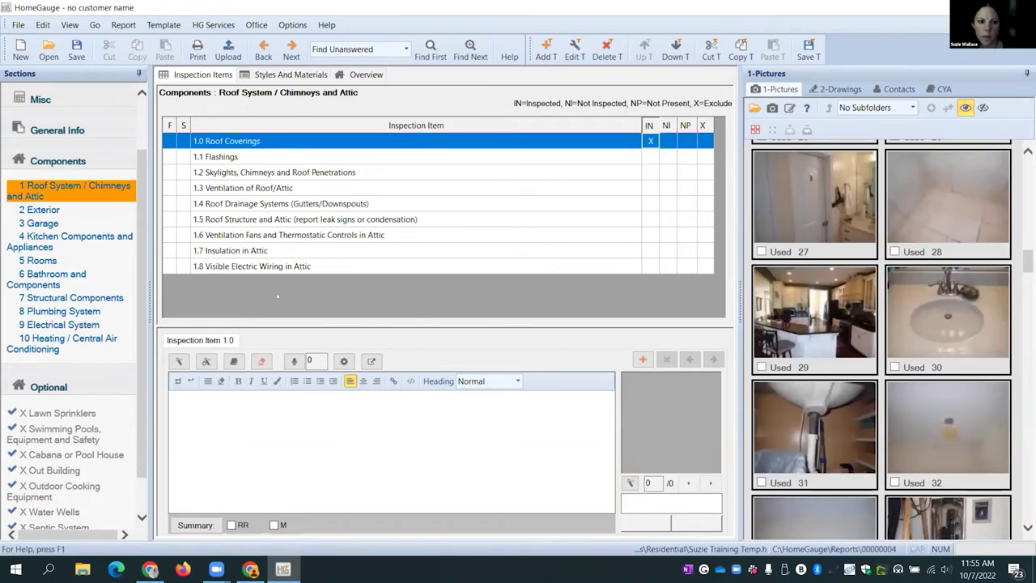
left_click(40, 209)
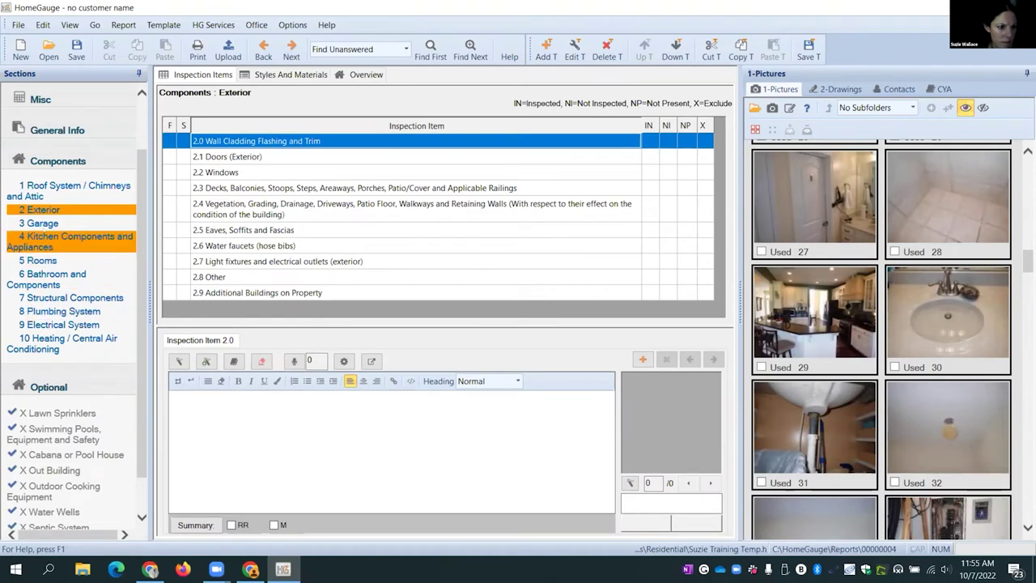
scroll(880, 410, "down", 1)
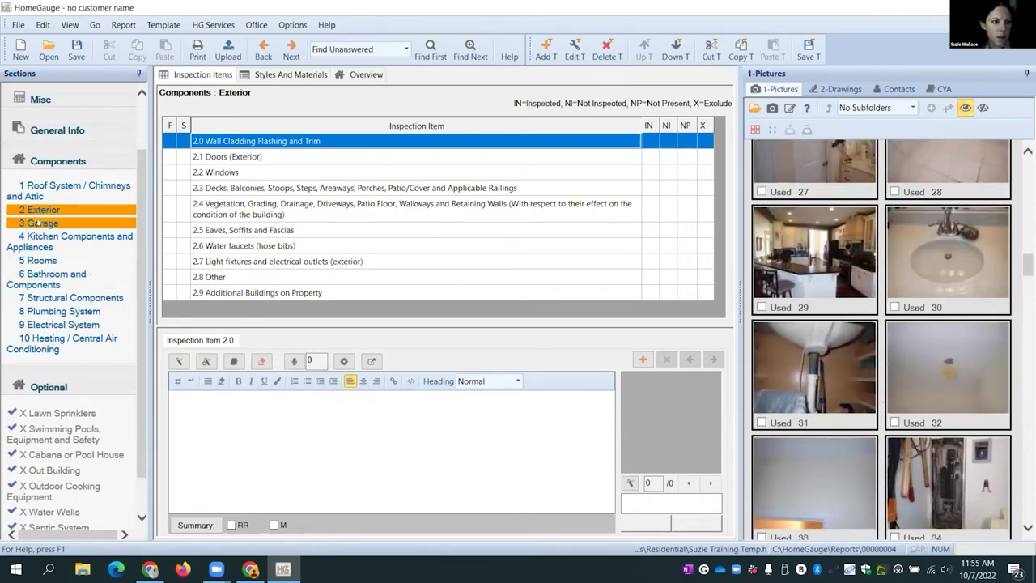
left_click(49, 260)
left_click(106, 272)
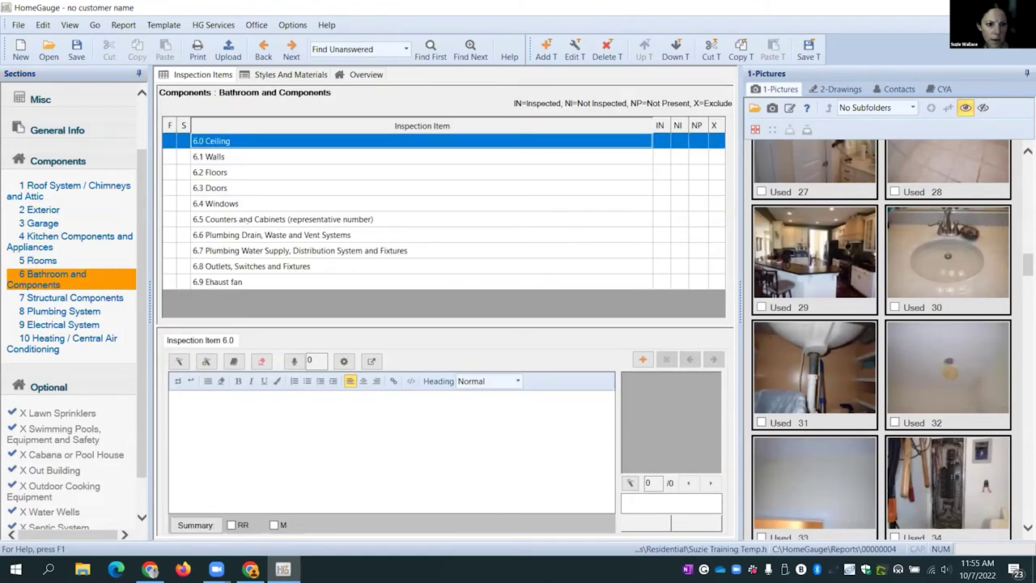
left_click(243, 235)
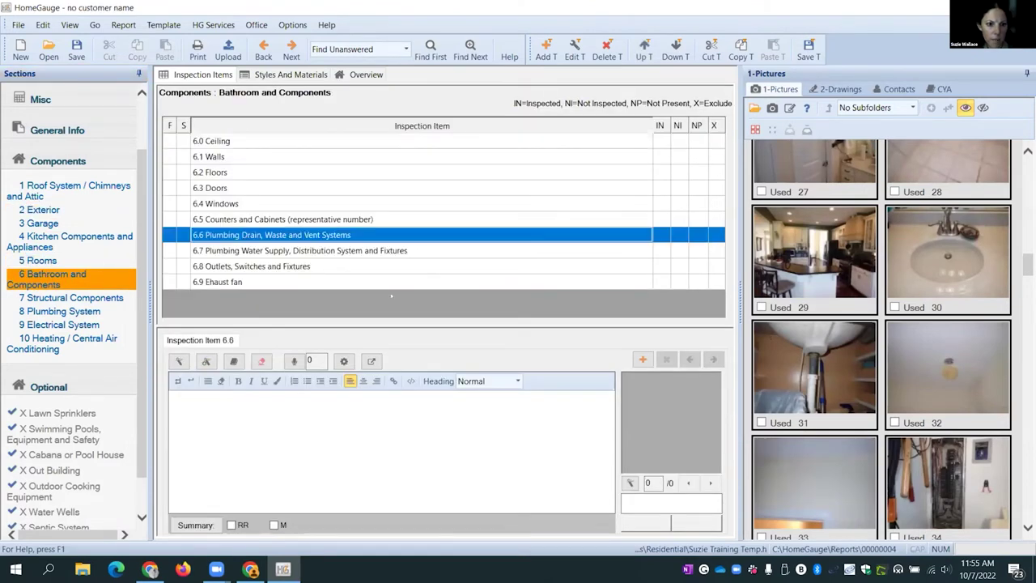
left_click(241, 251)
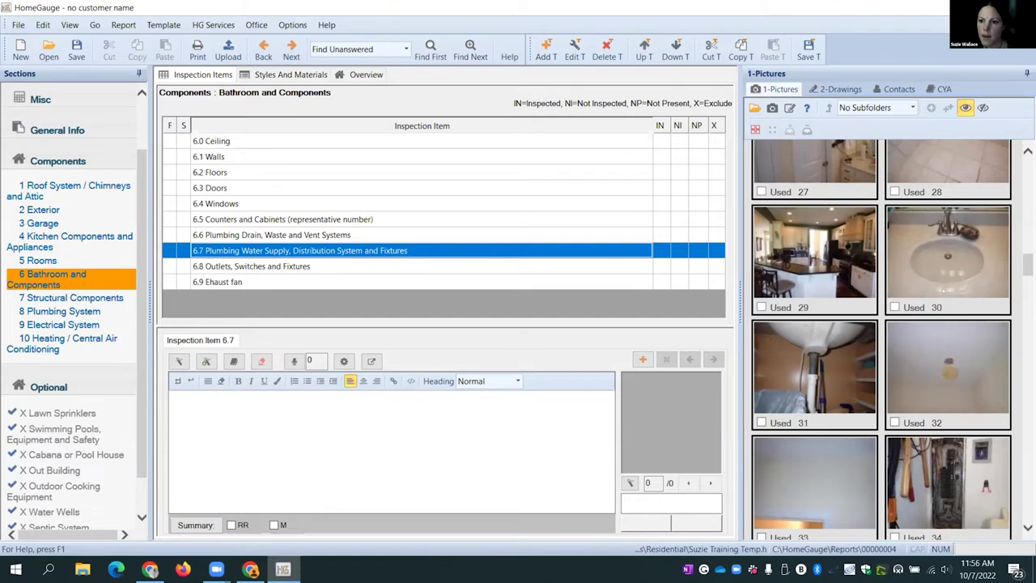
left_click_drag(947, 259, 669, 448)
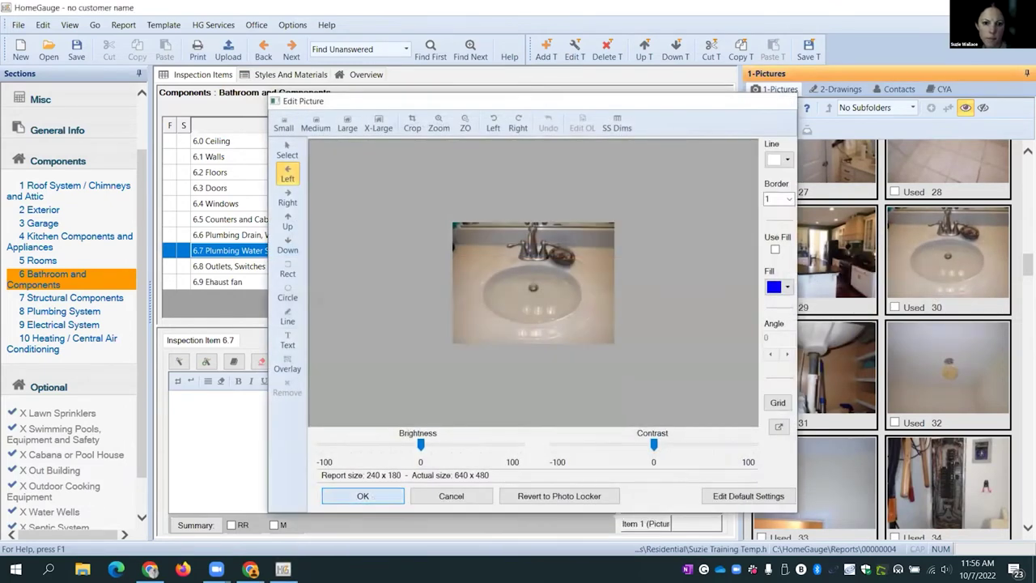
key("Return")
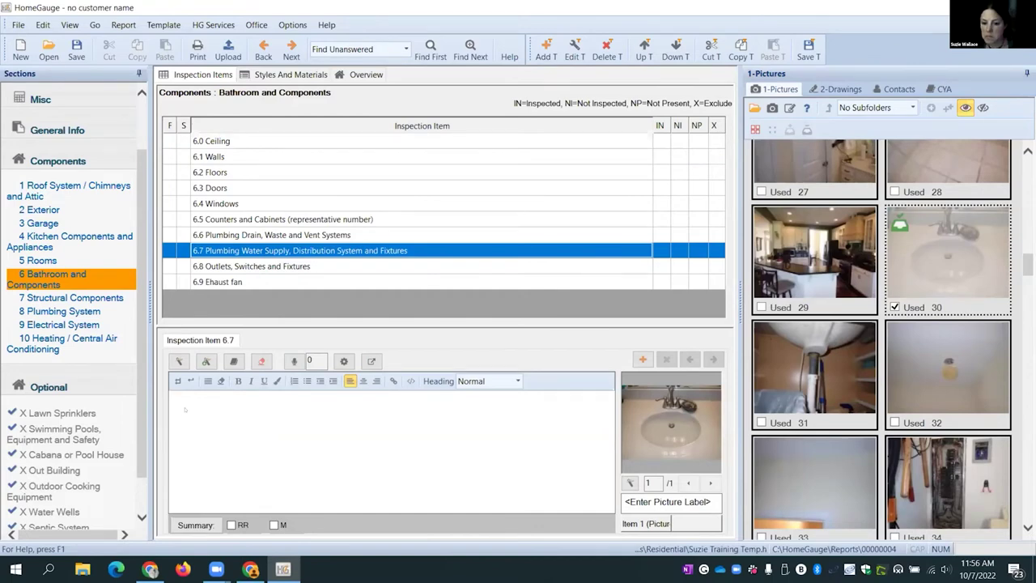
Step: Look through the saved comments for item 6.7 and close the list without inserting any
left_click(179, 361)
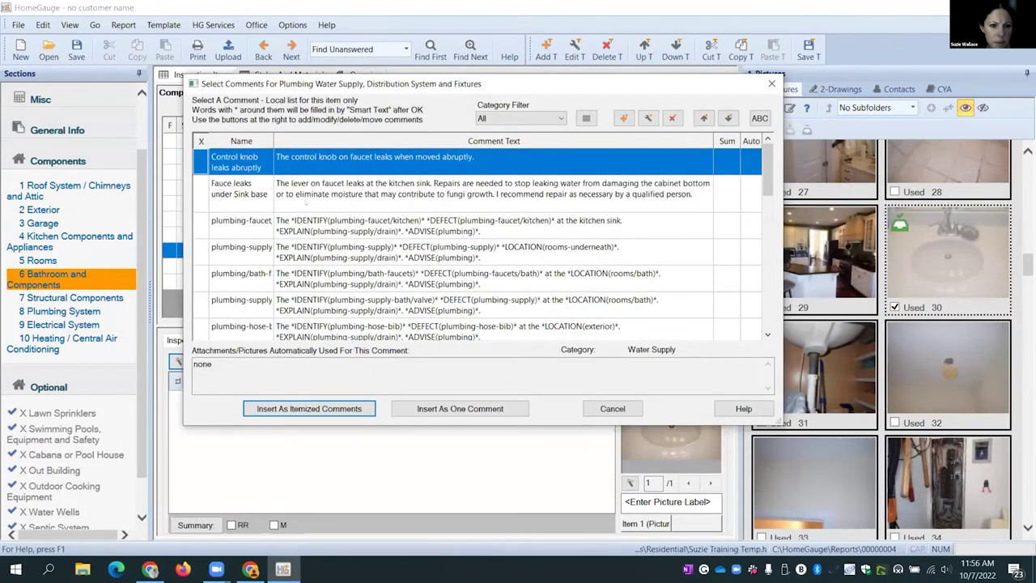
scroll(389, 169, "down", 10)
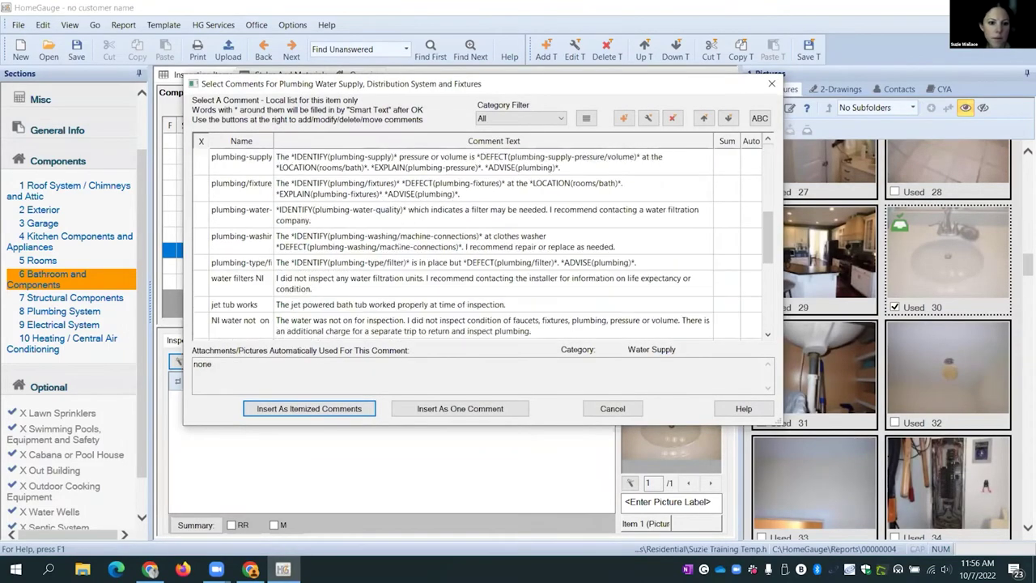
scroll(323, 298, "down", 1)
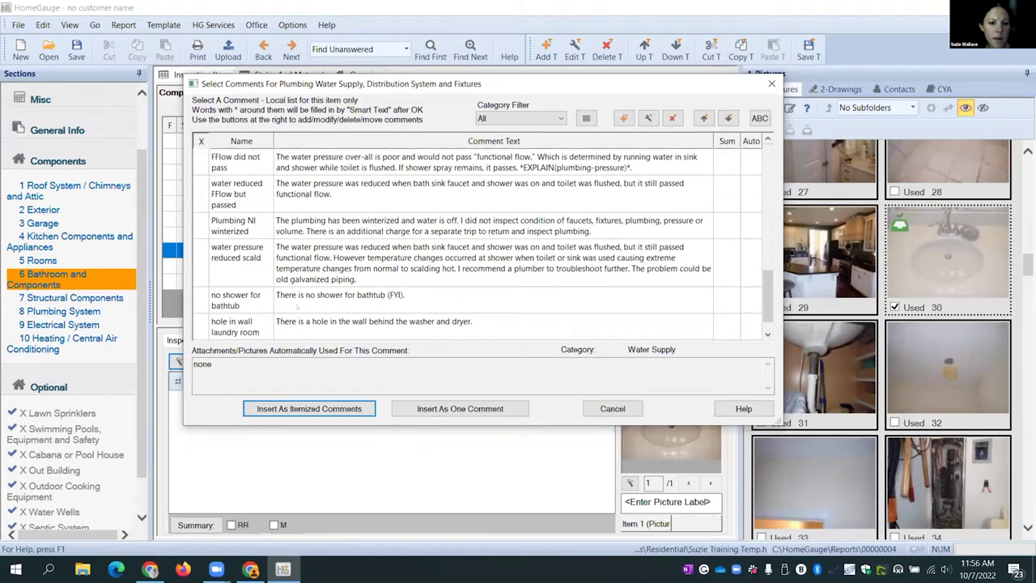
scroll(297, 308, "down", 1)
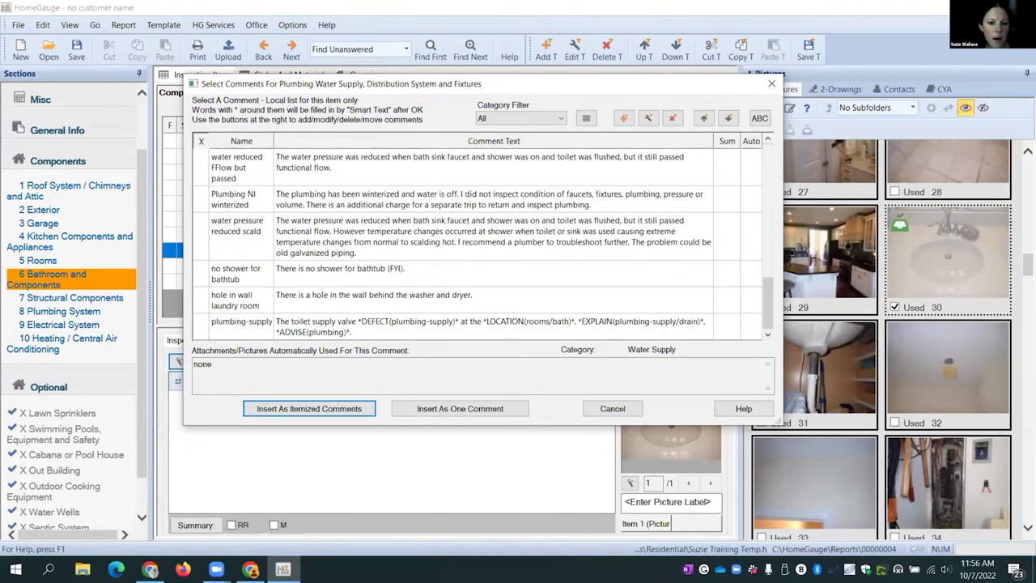
left_click(613, 409)
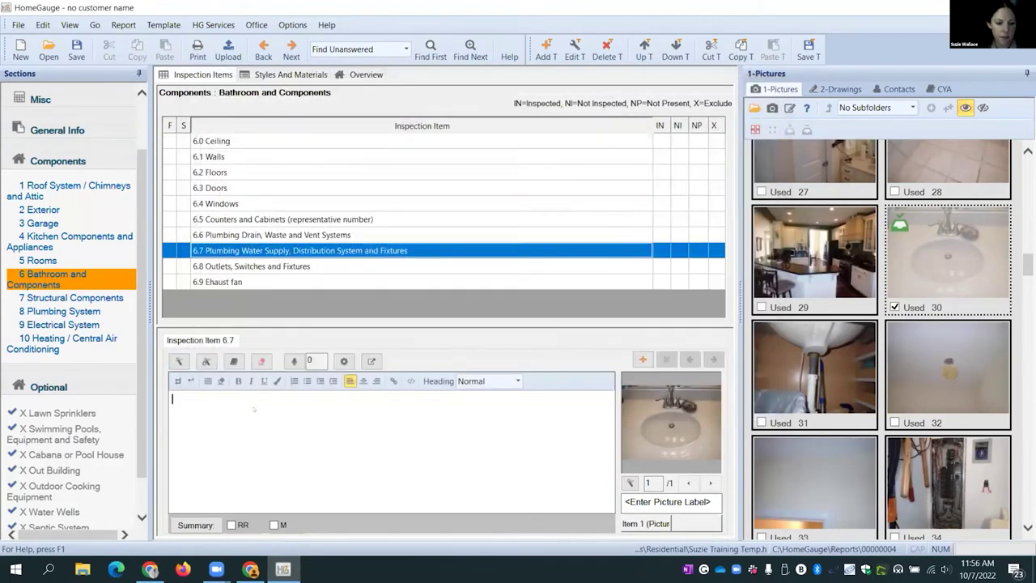
Step: Write the comment "Monitor: Sink drains slow." for item 6.7 and assign it to the M summary
type("Sink drain")
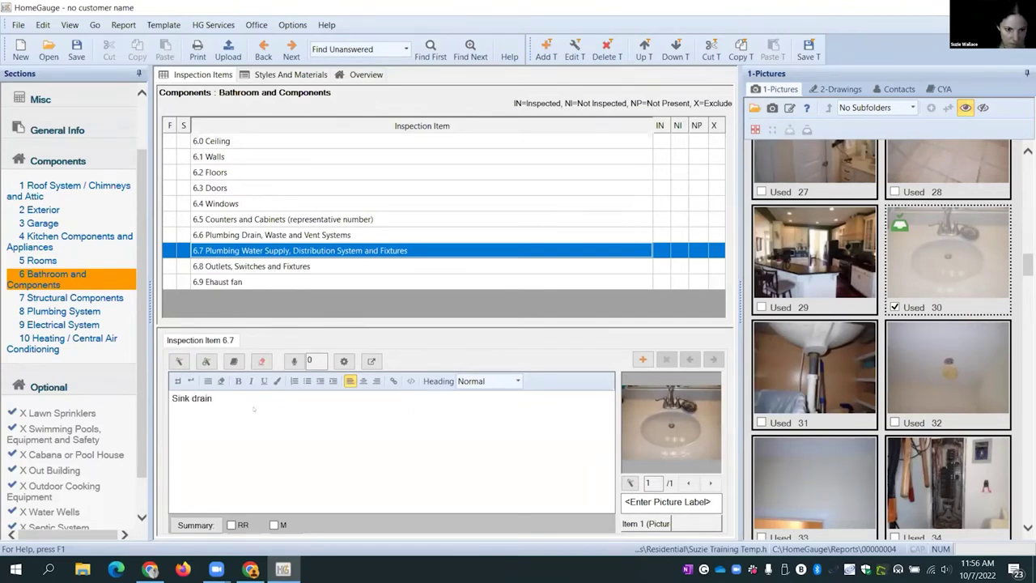
key("BackSpace")
type("s slow")
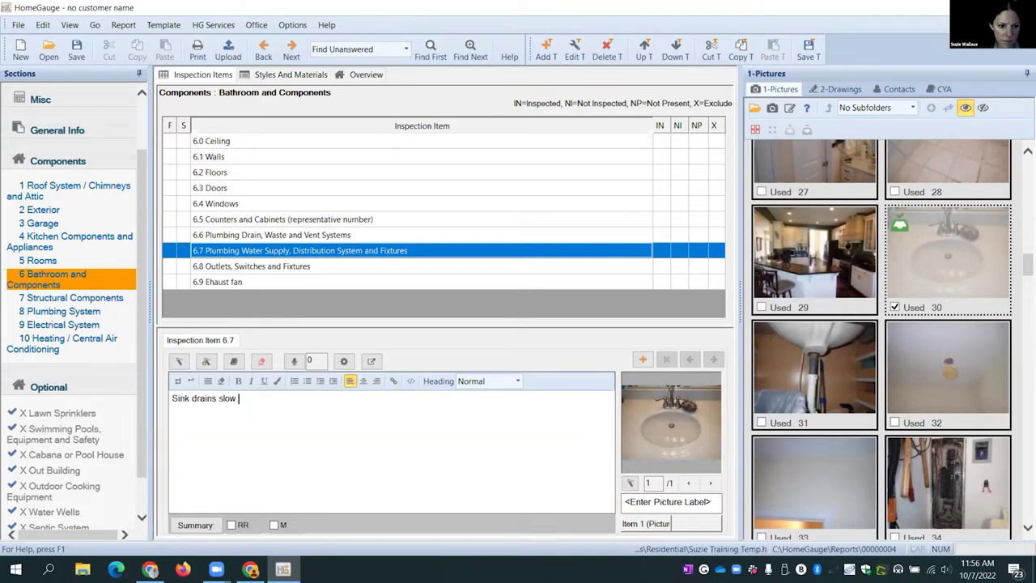
type(" Monitor")
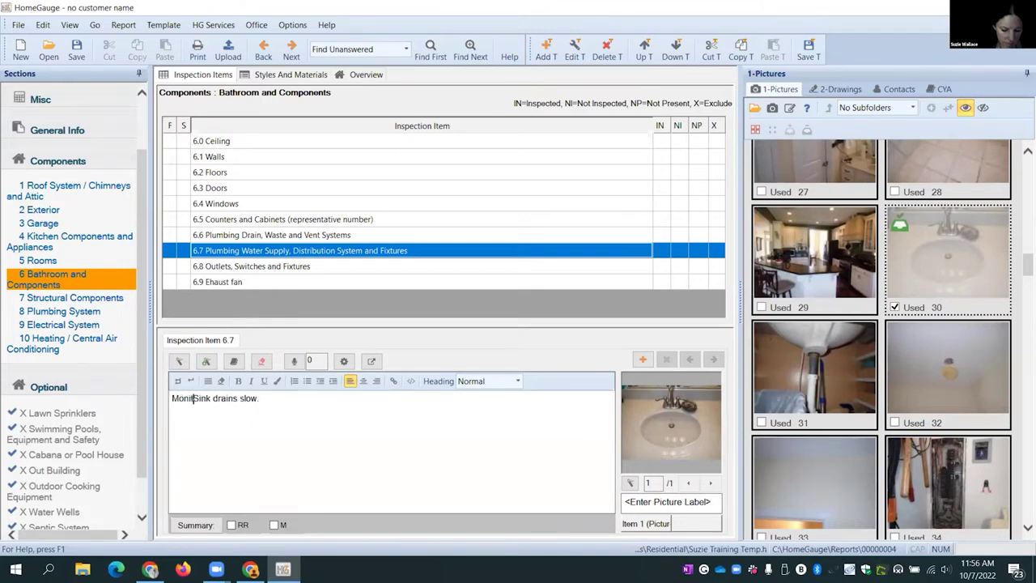
type(":")
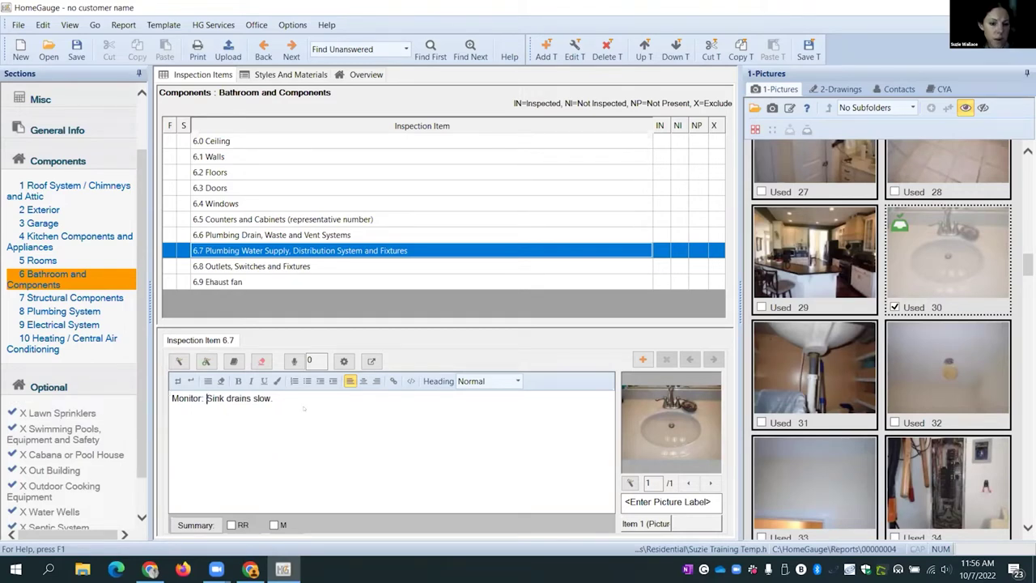
left_click(273, 524)
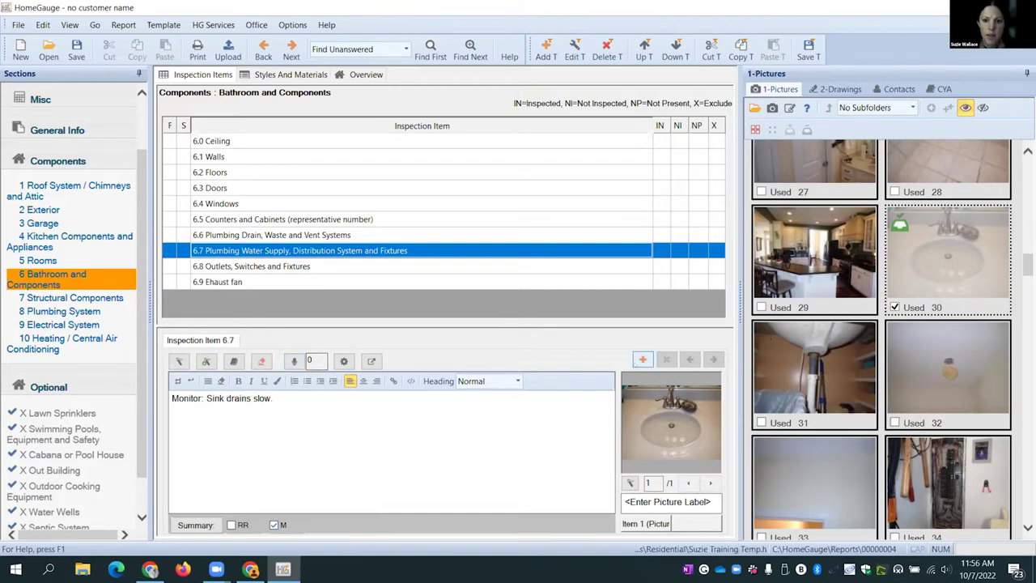
Step: Add a second comment to item 6.7 and insert under-sink picture 31 with a red circle around the drain pipe
left_click(642, 359)
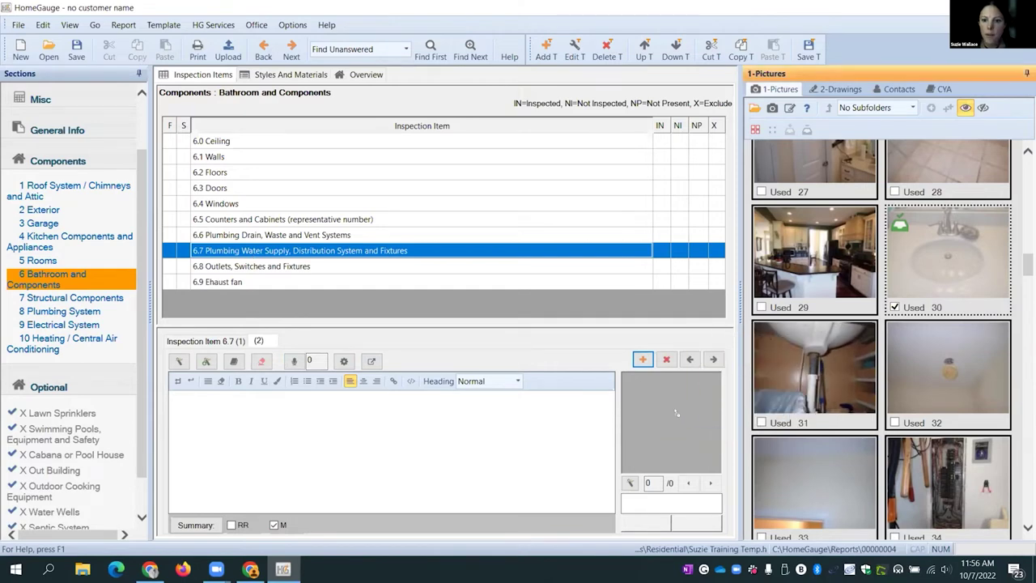
left_click_drag(677, 413, 677, 413)
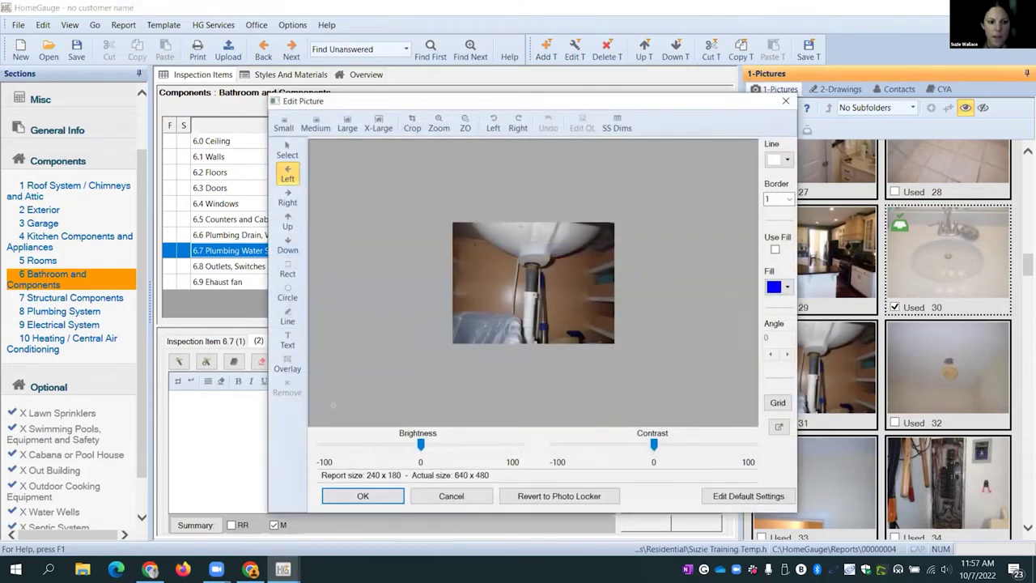
left_click(288, 293)
mouse_move(501, 241)
left_mouse_down()
mouse_move(555, 301)
mouse_move(558, 292)
left_mouse_up()
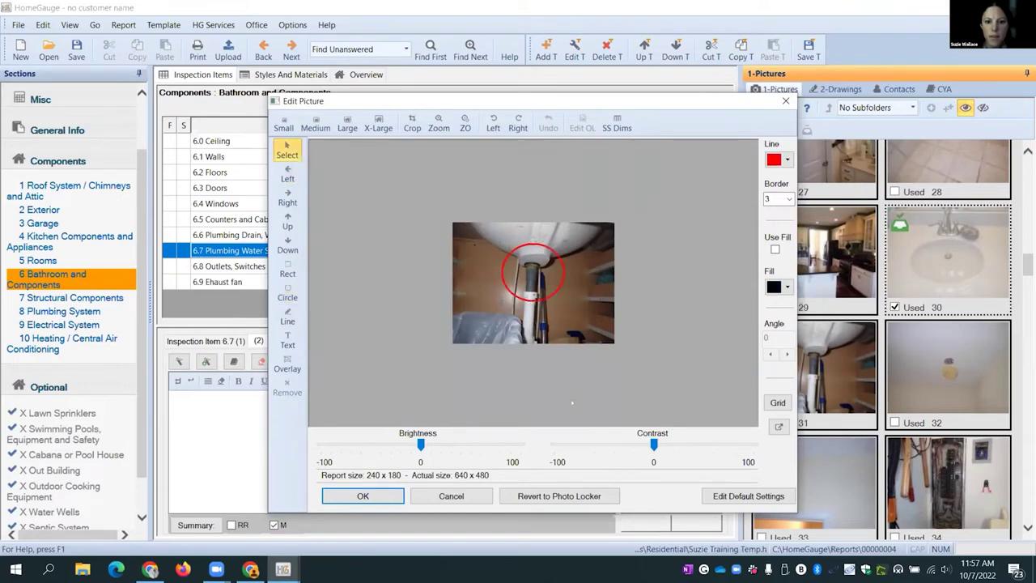
left_click(362, 495)
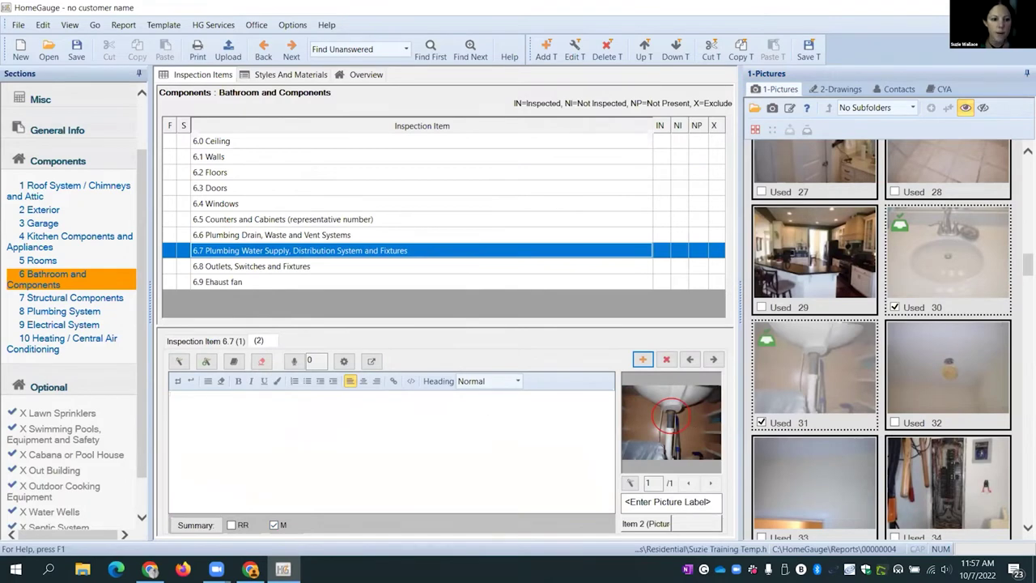
Step: Insert the saved "Fauce leaks under Sink base" text as one comment and remove this second comment from the M summary
left_click(180, 361)
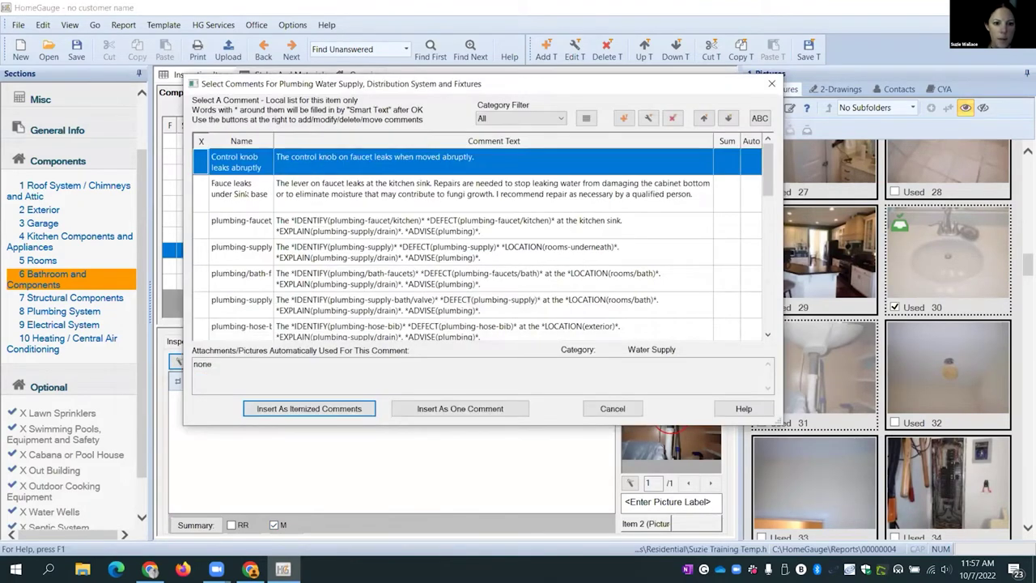
left_click(195, 194)
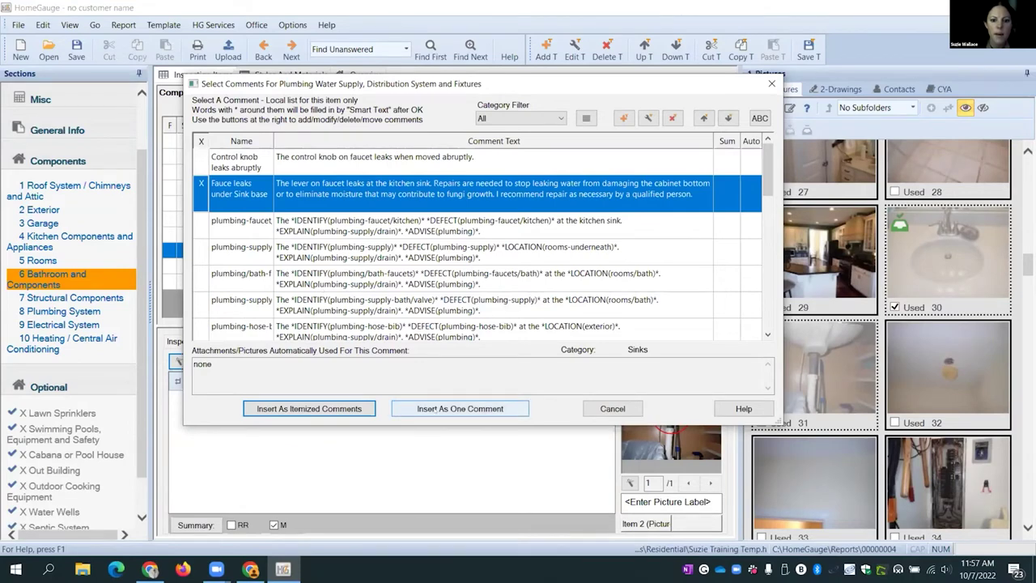
left_click(460, 408)
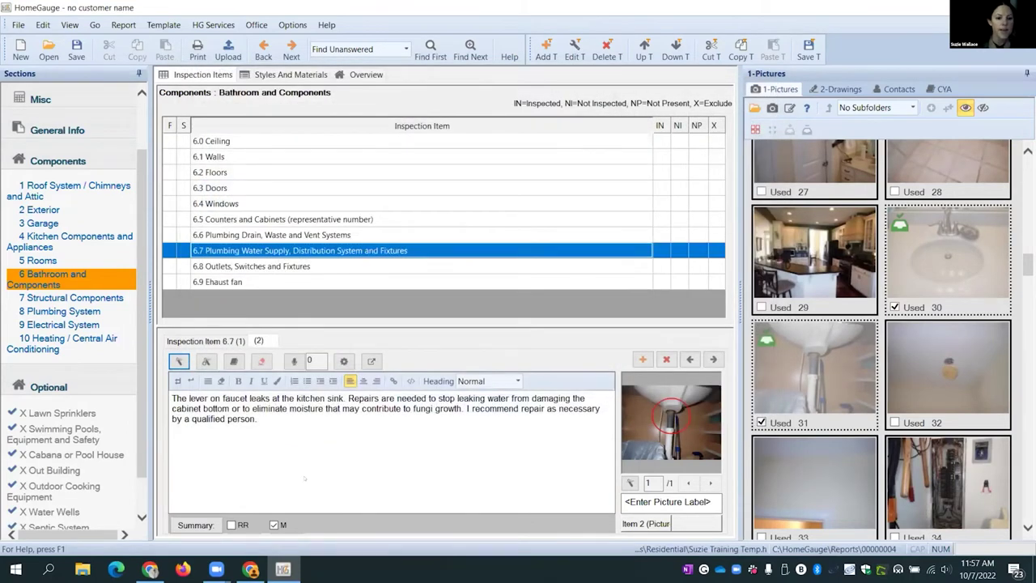
left_click(274, 525)
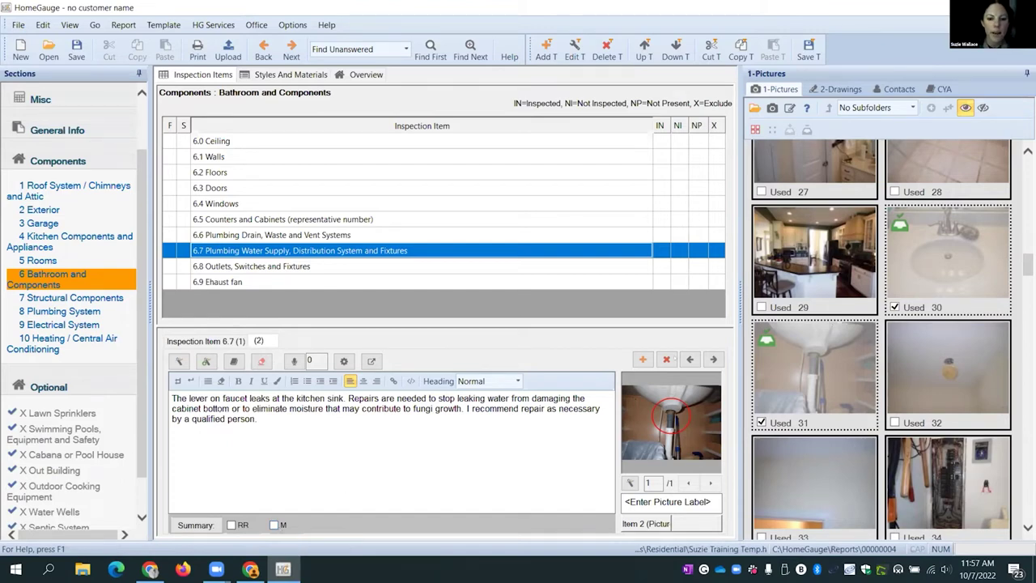
left_click(642, 359)
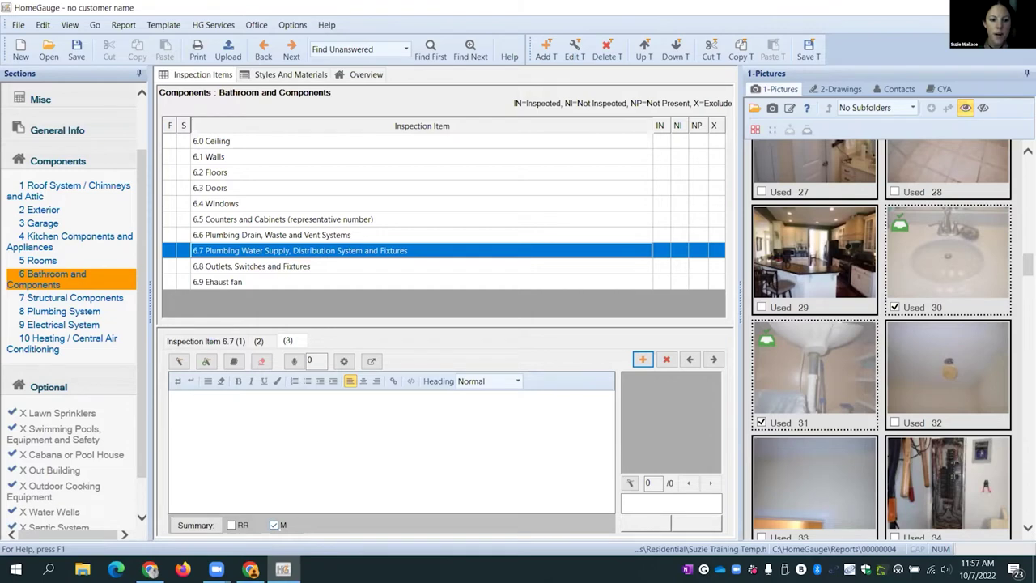
left_click(273, 524)
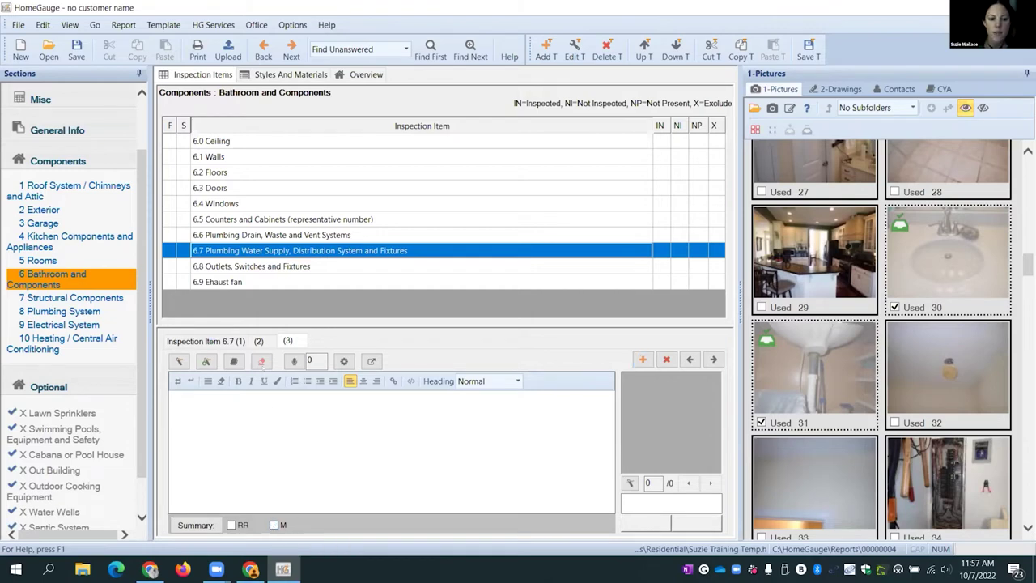
left_click(666, 360)
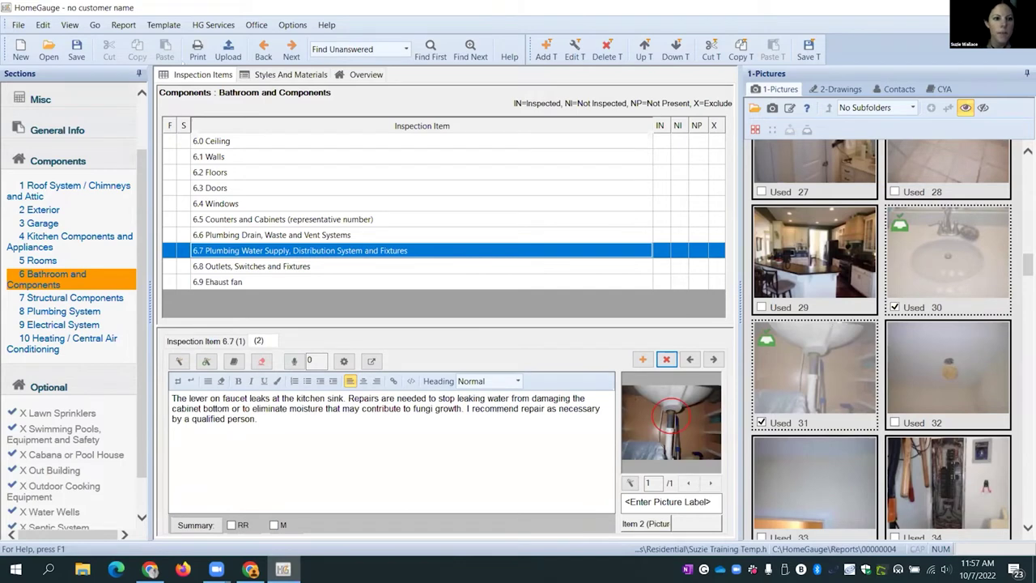
Step: Turn off "Use Same Summary As First Item When Itemizing Inspection Item" in the template options
left_click(163, 25)
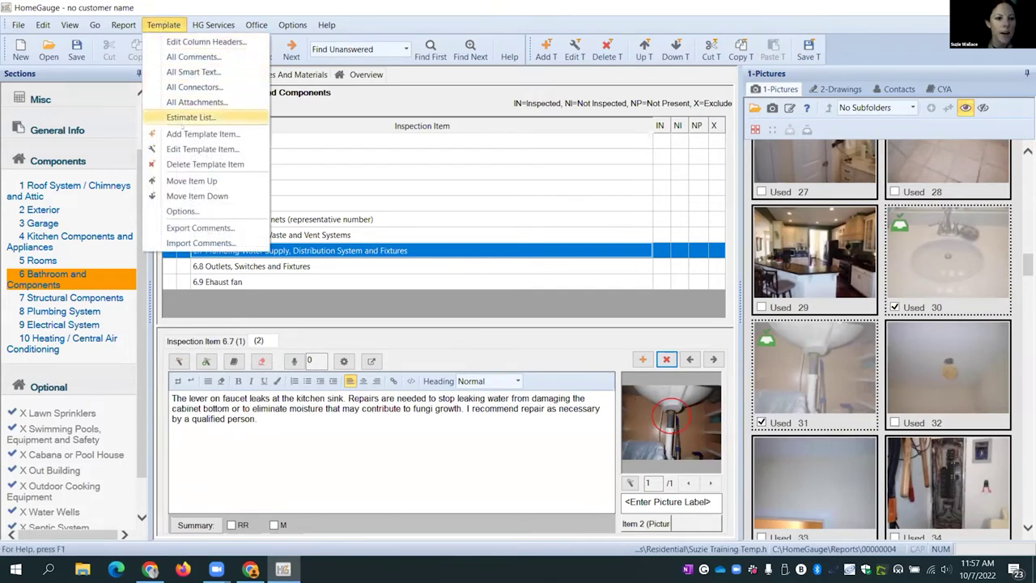
left_click(182, 211)
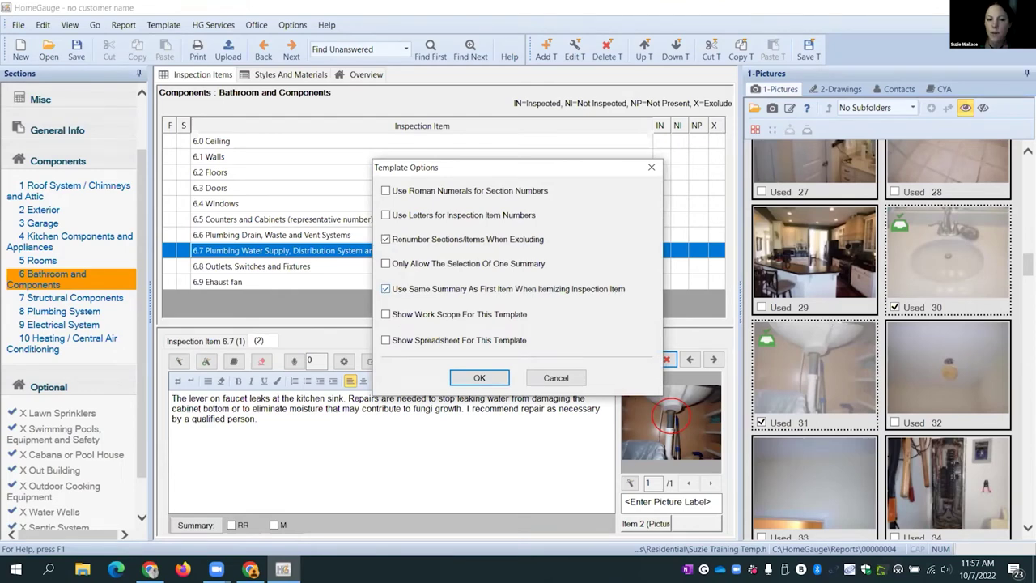
left_click(385, 289)
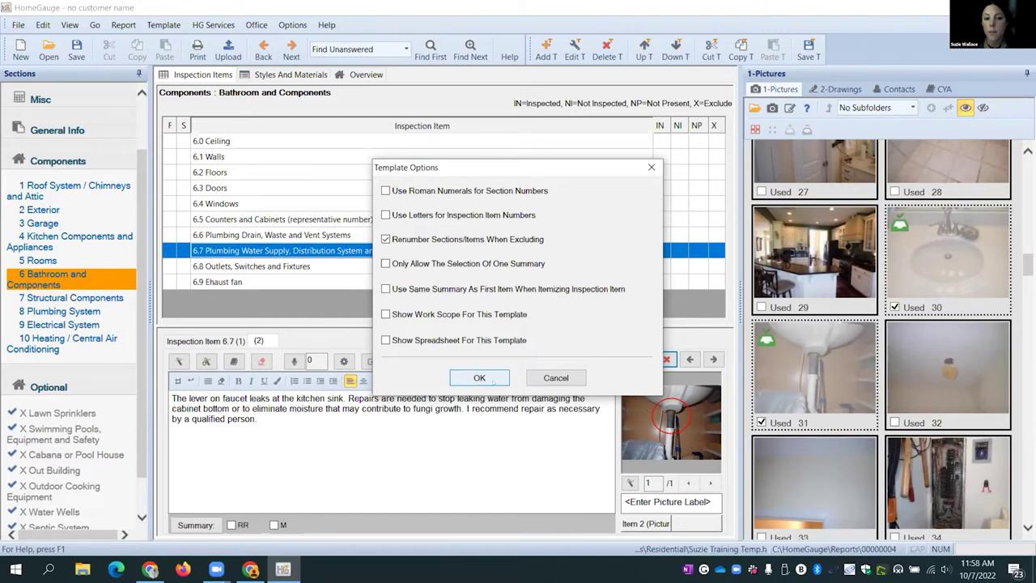
left_click(493, 382)
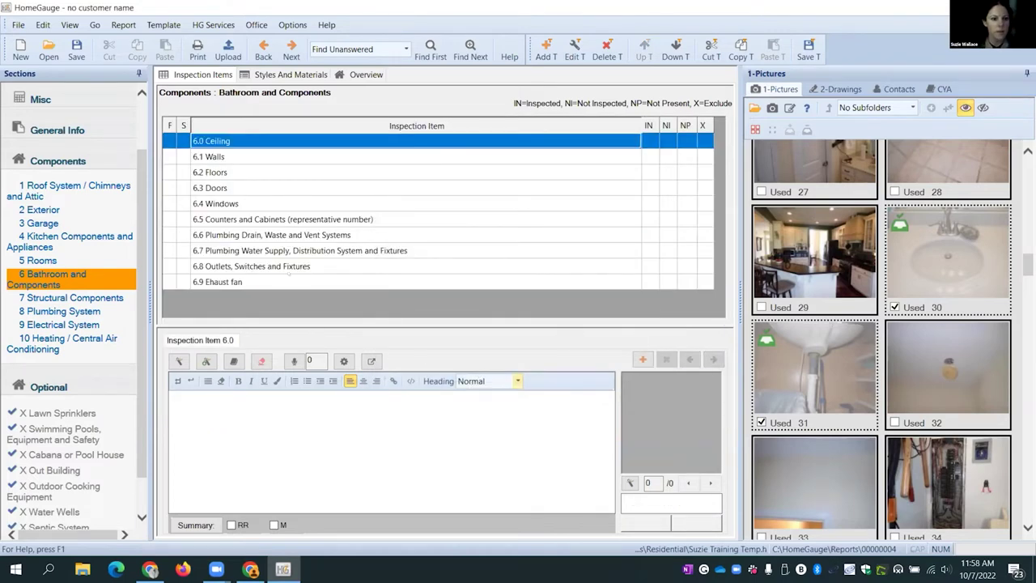
Step: Assign the second comment of item 6.7, about the leaking faucet, to the RR summary
left_click(243, 251)
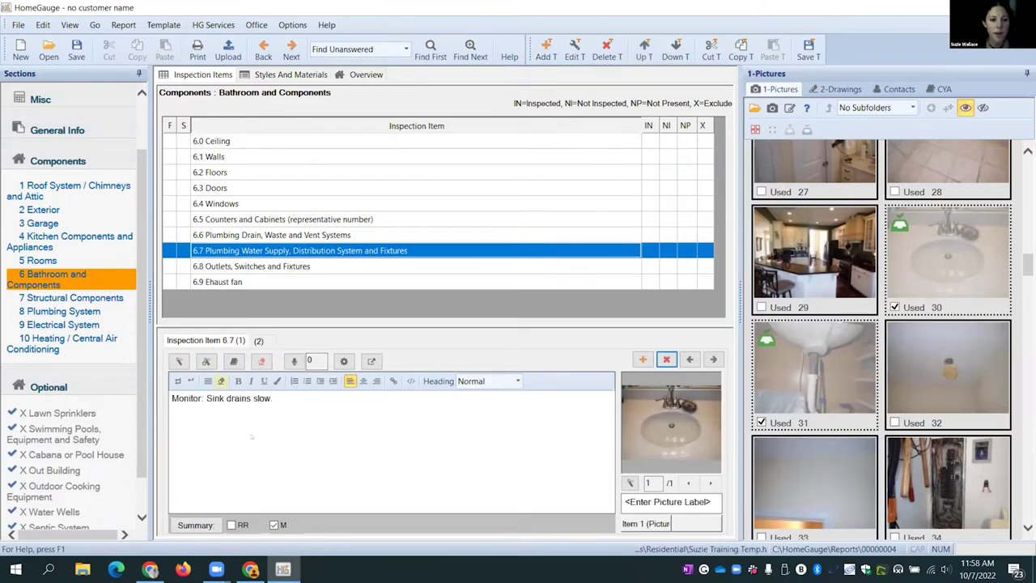
left_click(264, 340)
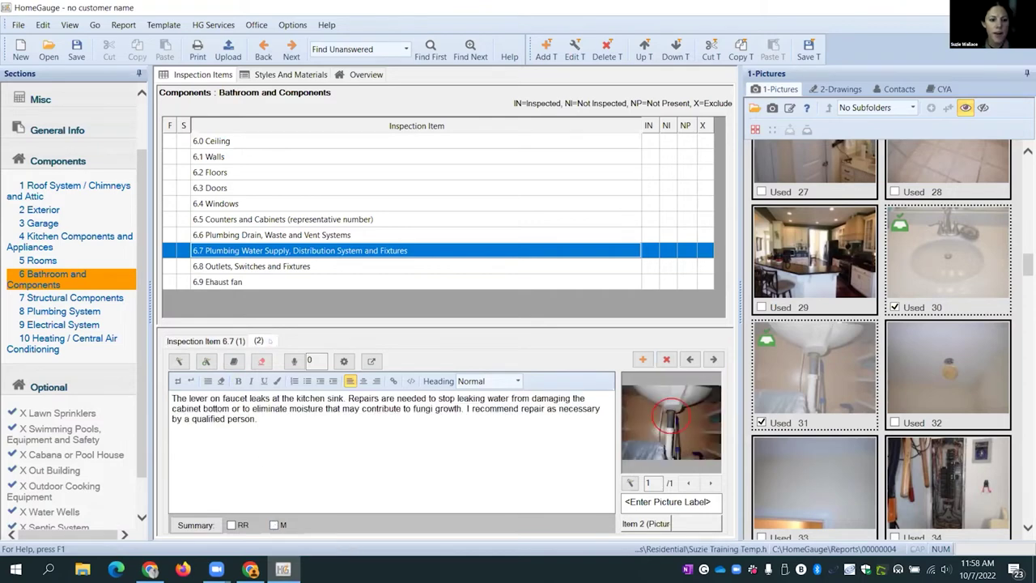
left_click(232, 524)
left_click(240, 340)
left_click(259, 341)
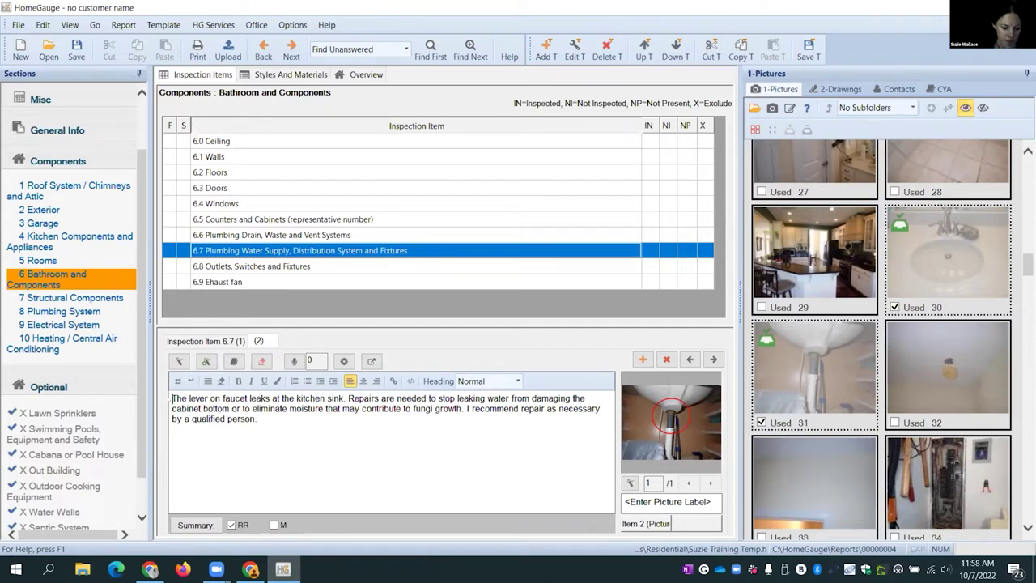
Step: Insert the prefix "Repair/Replace:" at the start of item 6.7's second comment
type("Repair")
type("/Rep")
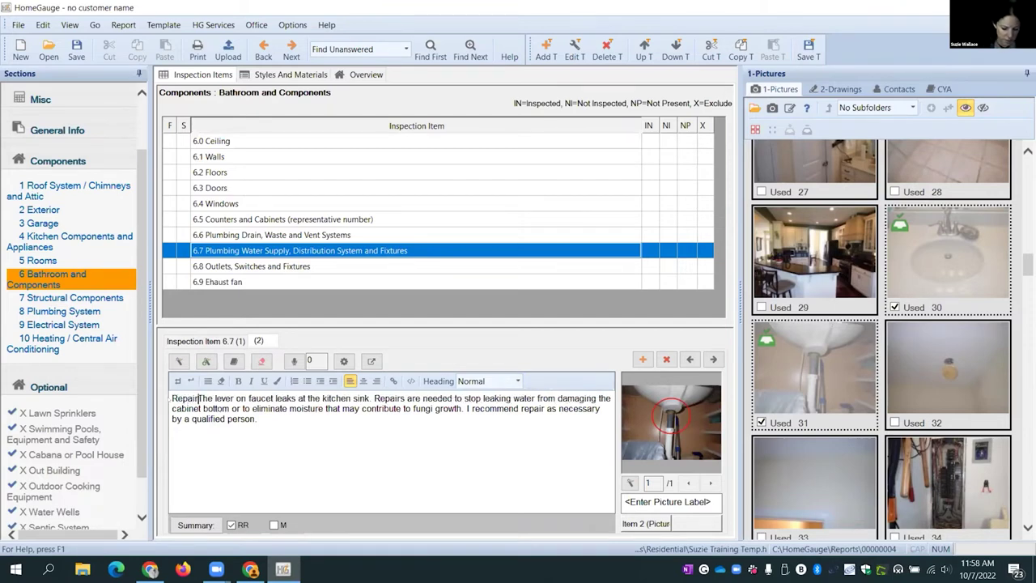
type("lace:")
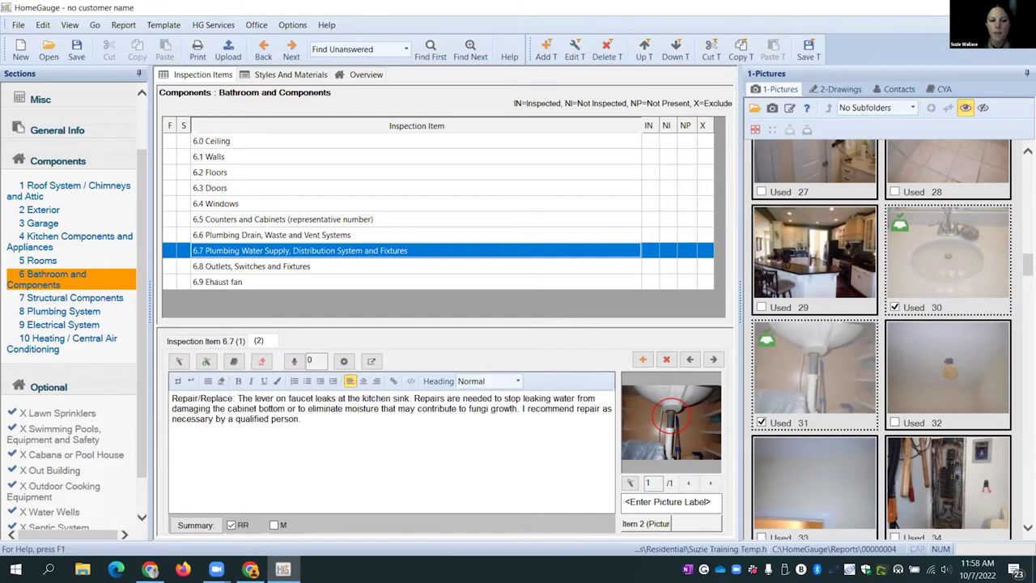
Step: Make the "Repair/Replace:" prefix of the second comment red and bold
key("ctrl+shift+Left")
key("ctrl+shift+Left")
key("ctrl+shift+Left")
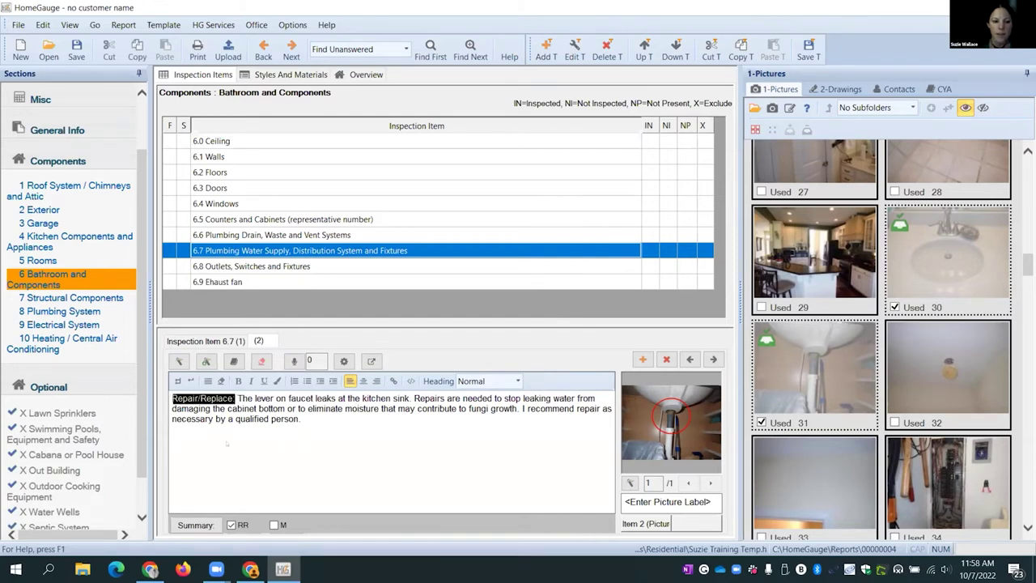
left_click(255, 419)
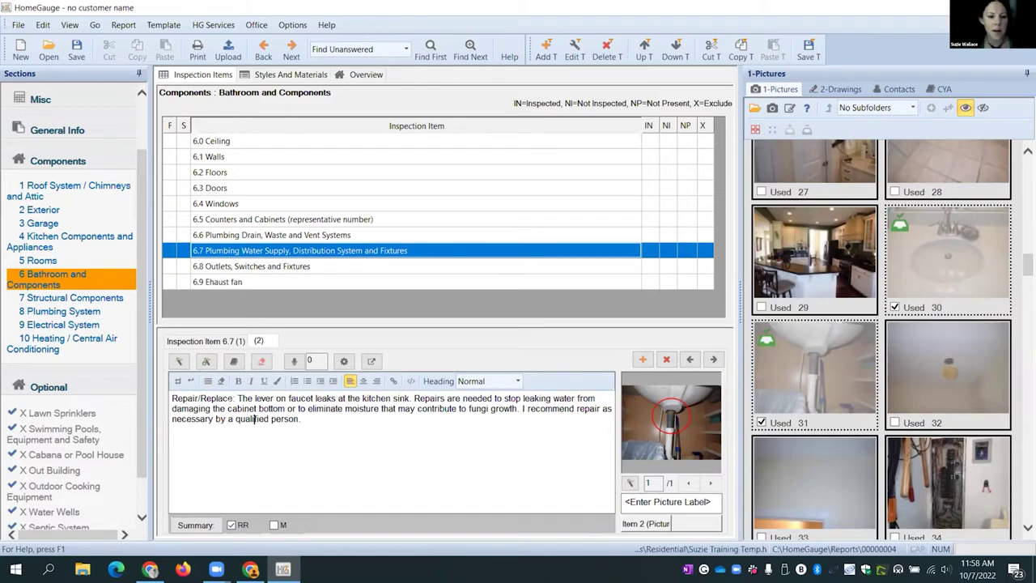
left_click_drag(236, 398, 172, 398)
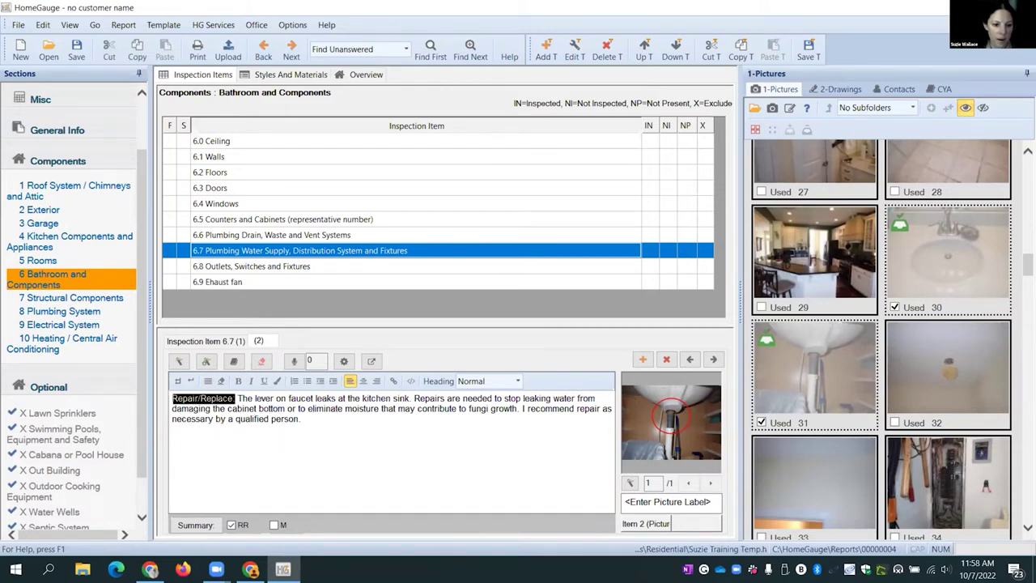
left_click(277, 381)
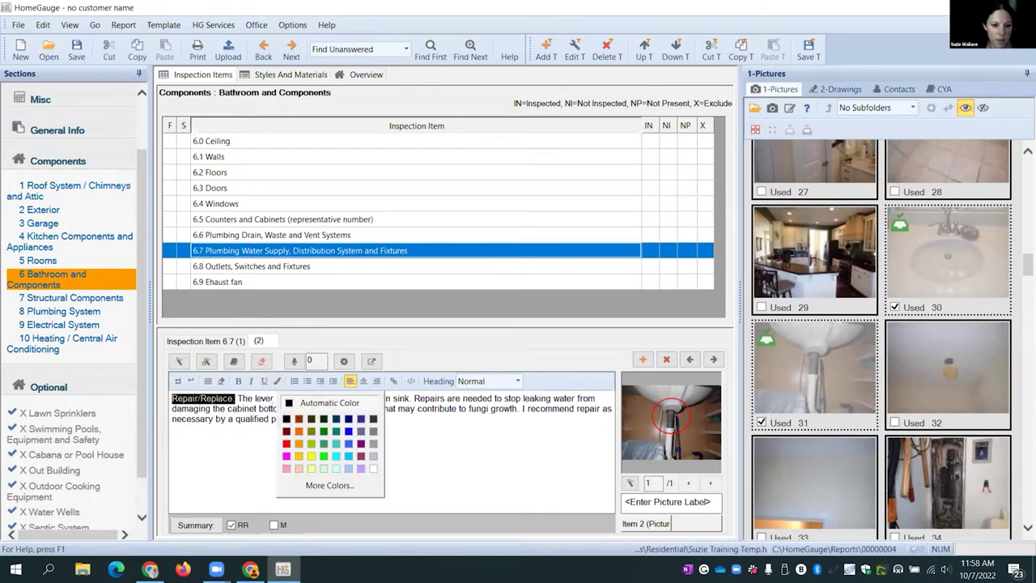
left_click(287, 441)
key("ctrl+b")
left_click(320, 454)
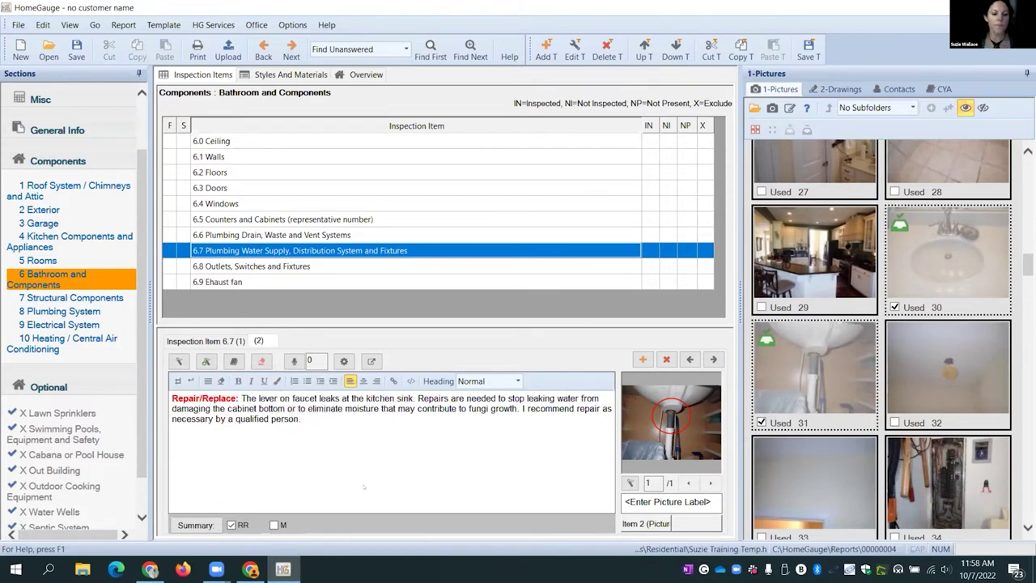
Step: Make the word "Monitor:" in item 6.7's first comment bold and blue
left_click(202, 343)
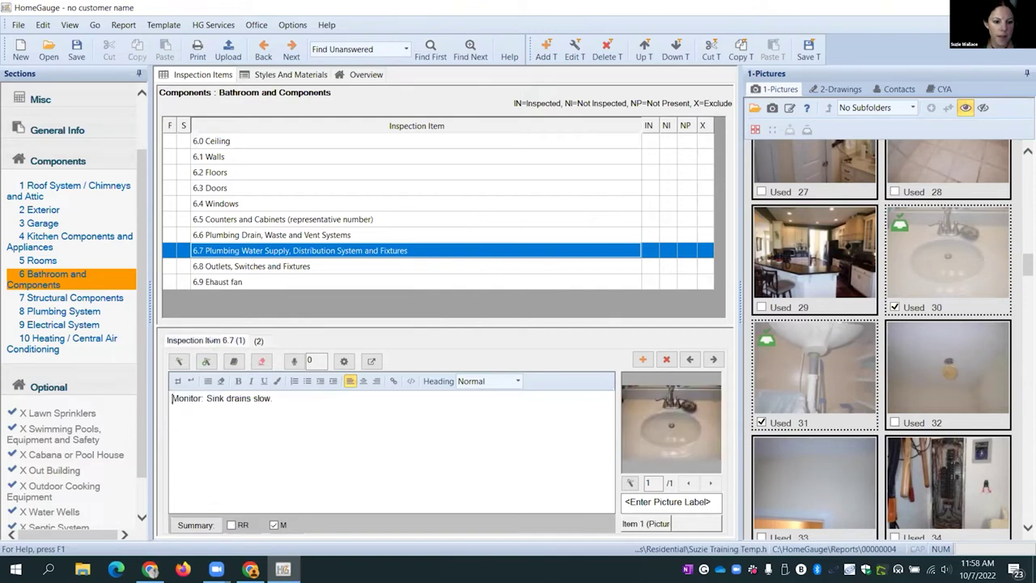
left_click_drag(204, 398, 172, 398)
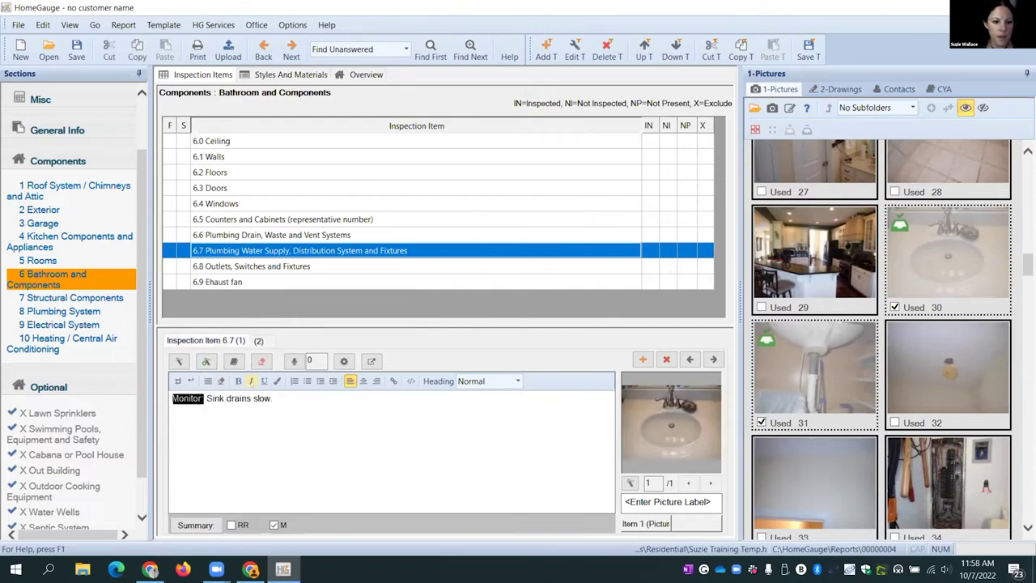
left_click(238, 380)
left_click(277, 380)
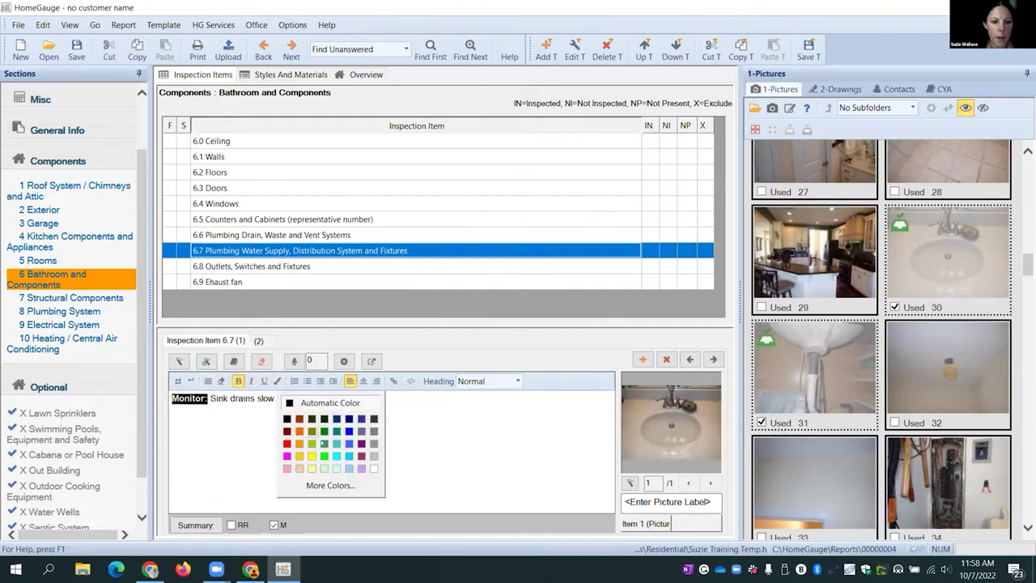
left_click(349, 444)
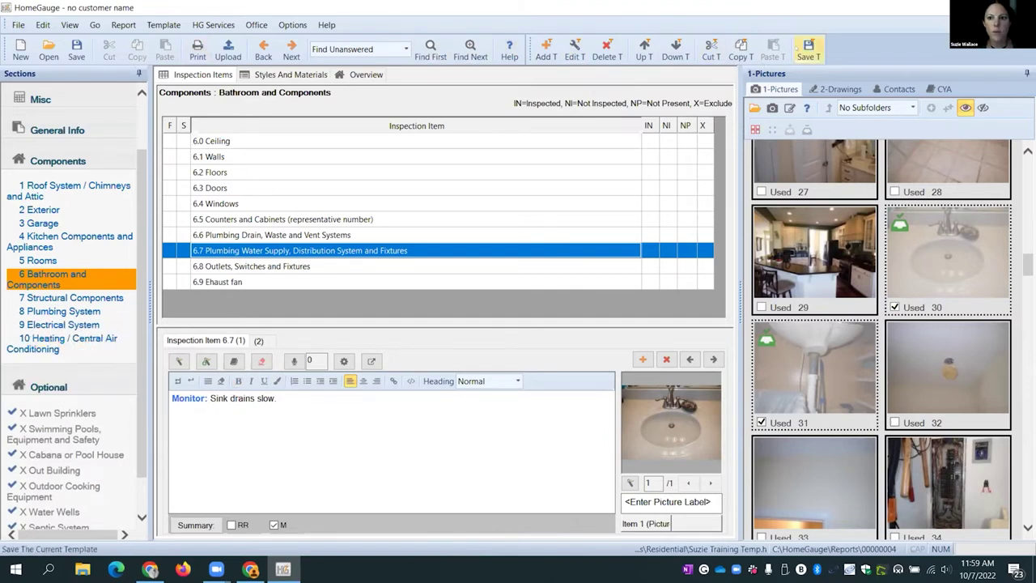
Step: Generate the print preview of the full report in the Sea-Green style, continuing despite the unanswered items
left_click(197, 50)
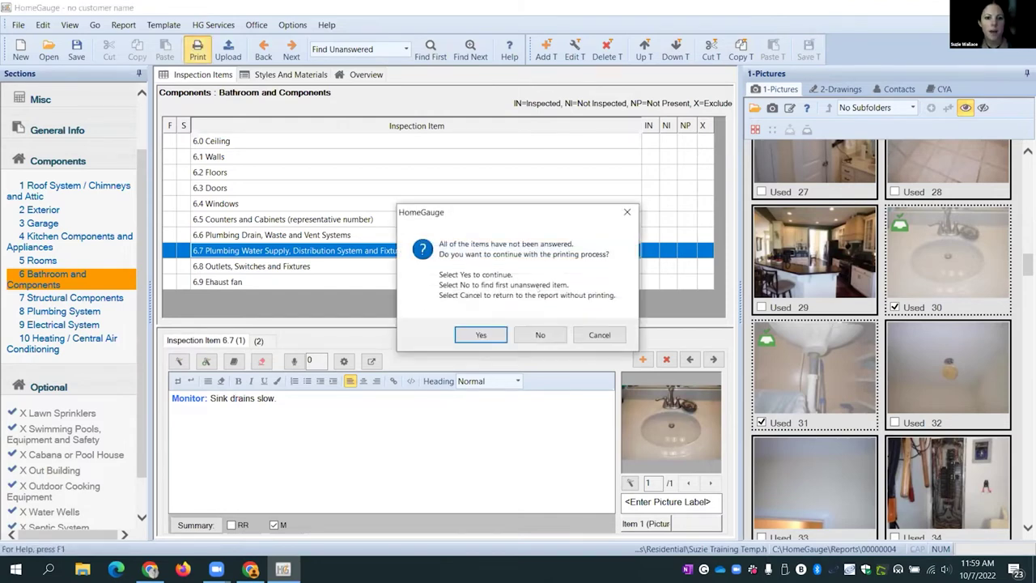
left_click(480, 335)
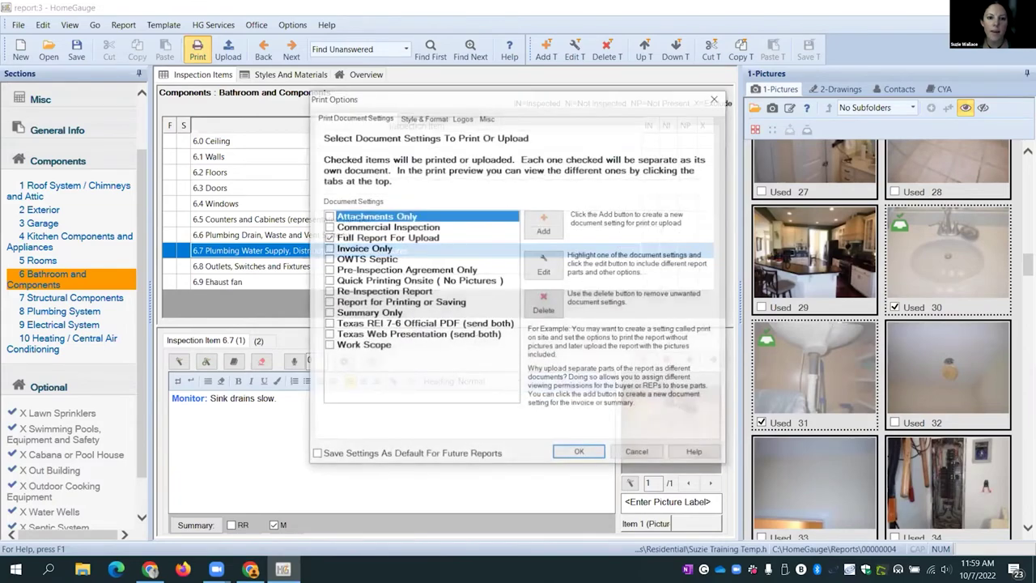
left_click(424, 117)
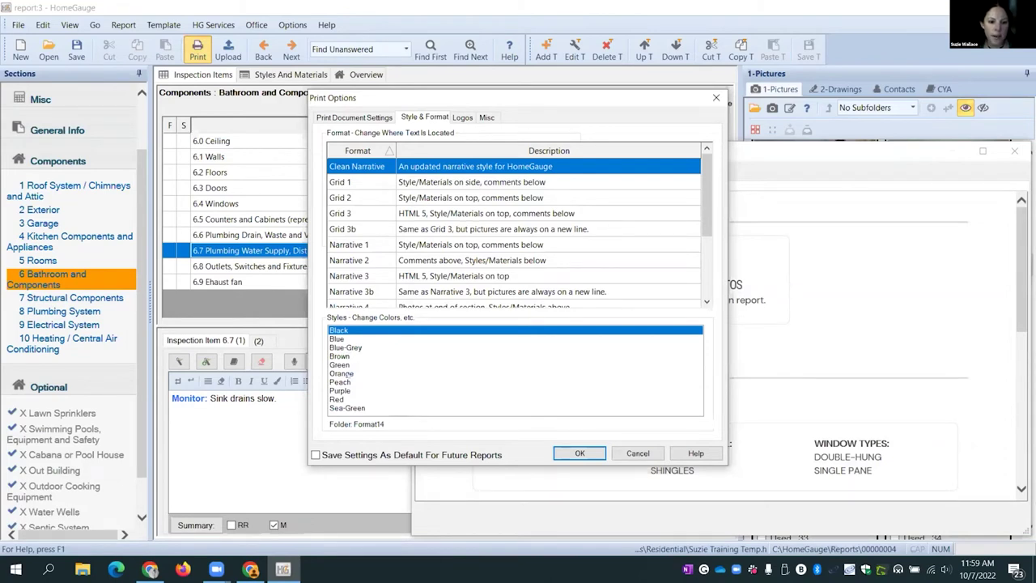
left_click(346, 408)
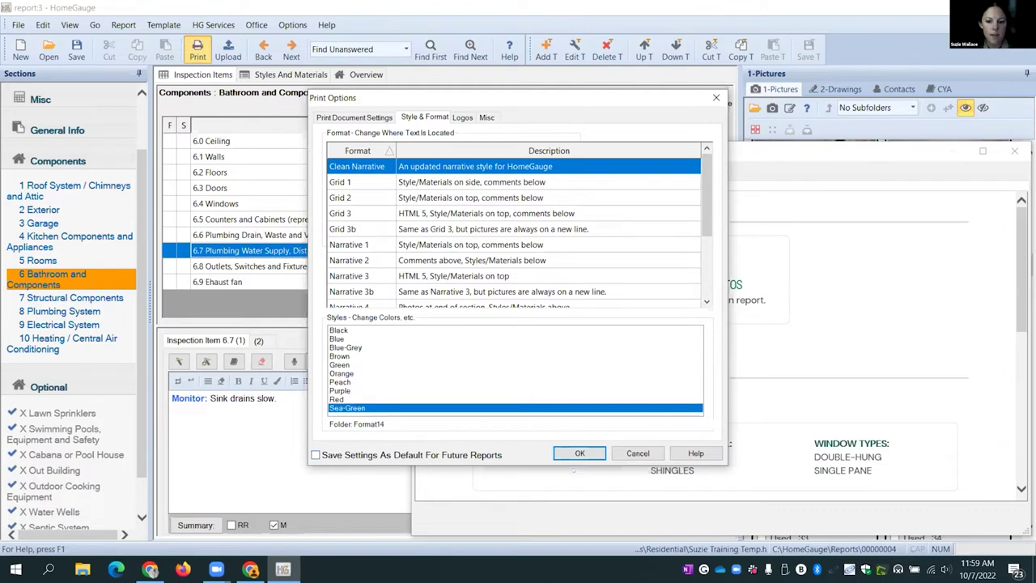
left_click(579, 453)
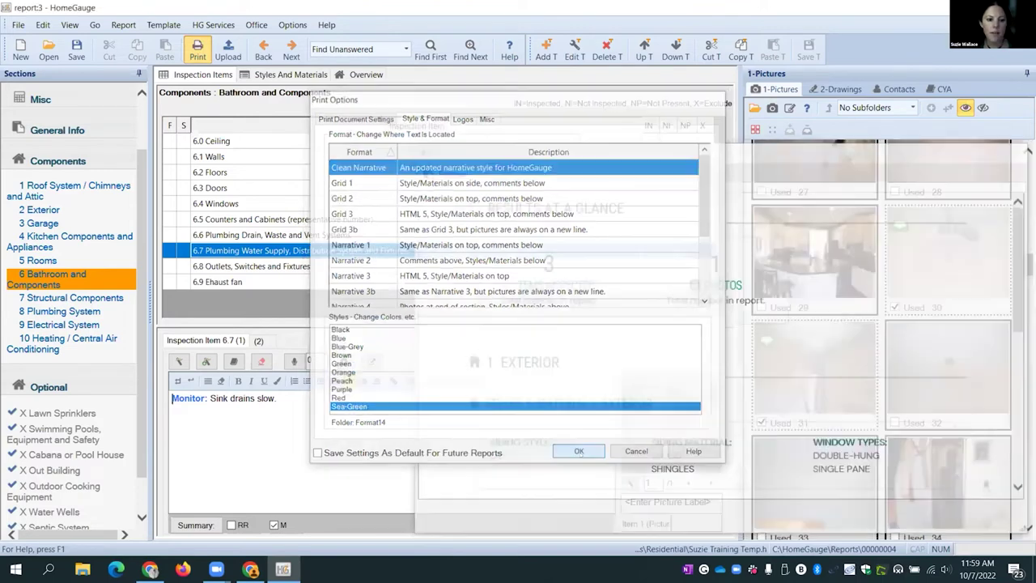
Step: Examine the table of contents and how the item 6.7 comments and pictures appear in the previewed report's bathroom section
scroll(409, 377, "down", 3)
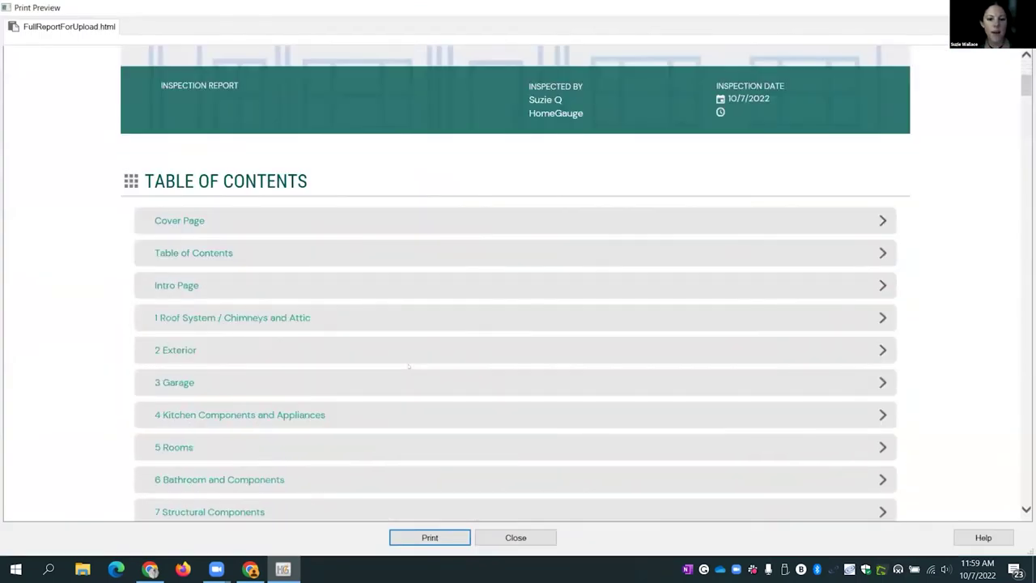
scroll(400, 367, "down", 3)
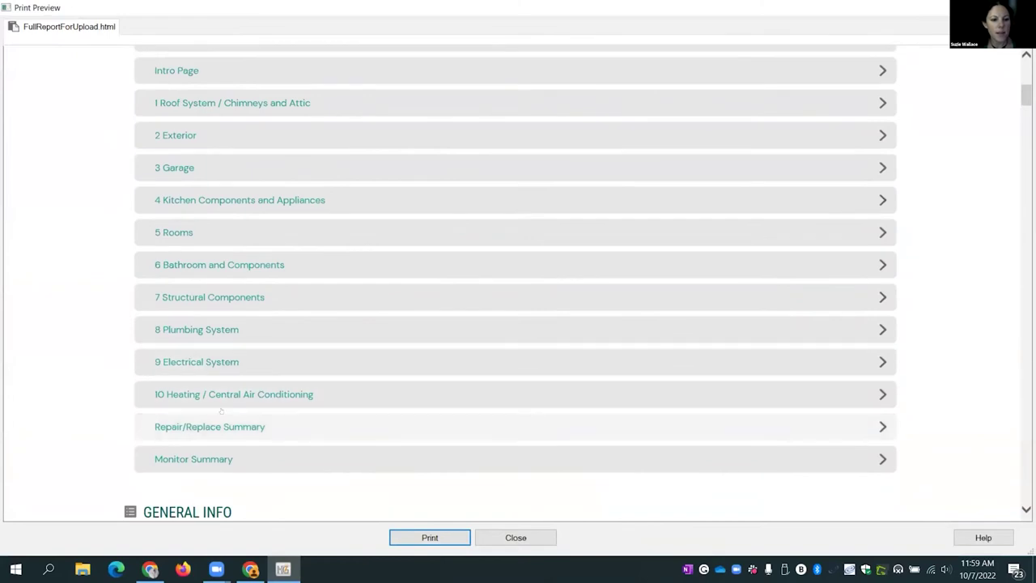
left_click(171, 237)
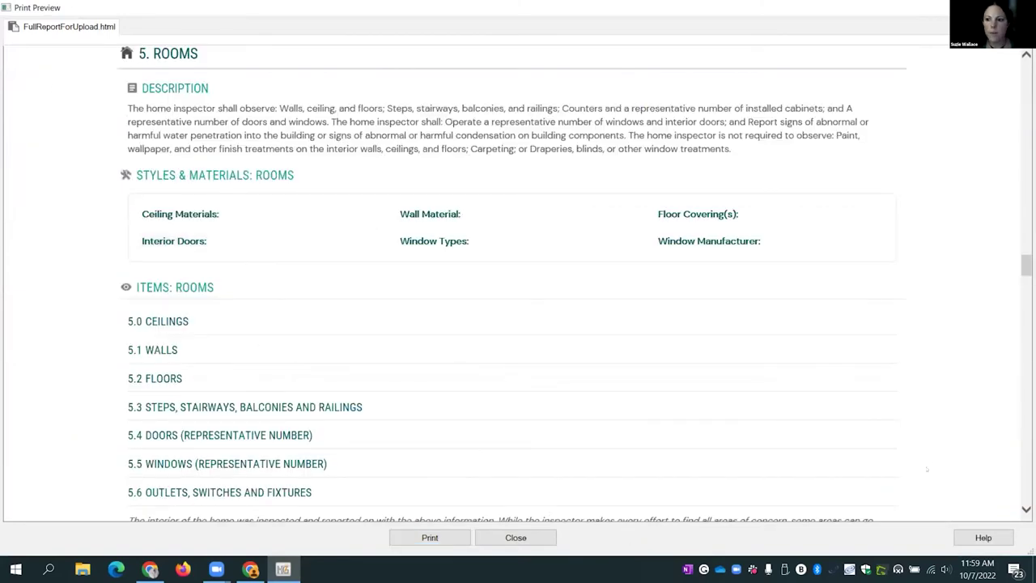
scroll(518, 283, "down", 5)
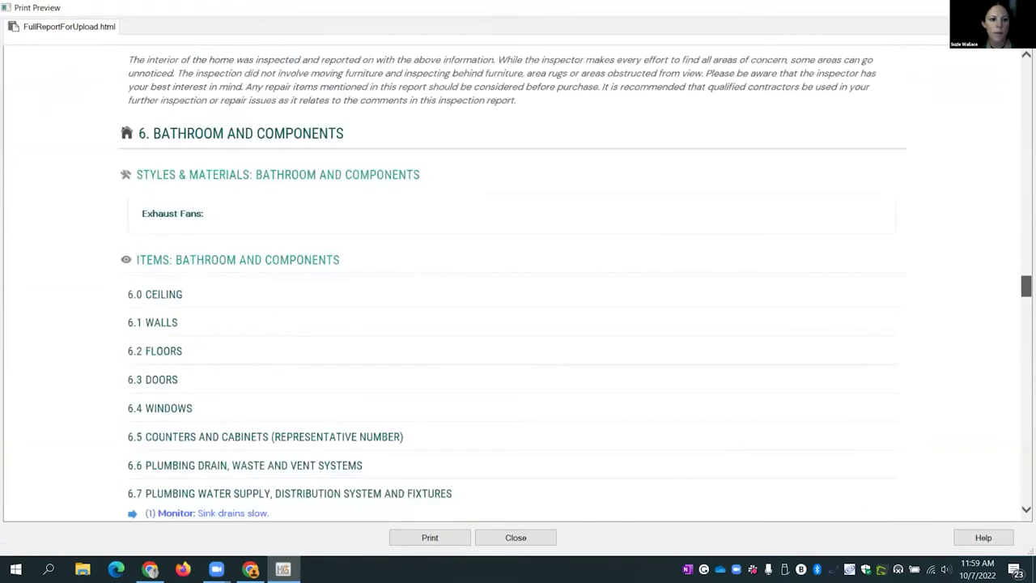
scroll(518, 284, "down", 1)
scroll(518, 283, "up", 1)
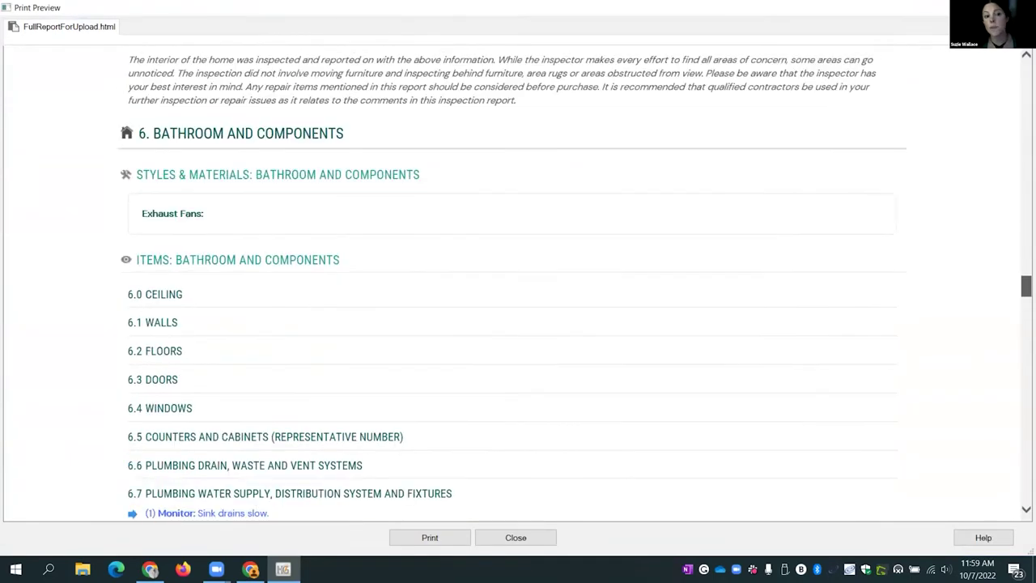
scroll(518, 283, "down", 1)
scroll(954, 298, "down", 1)
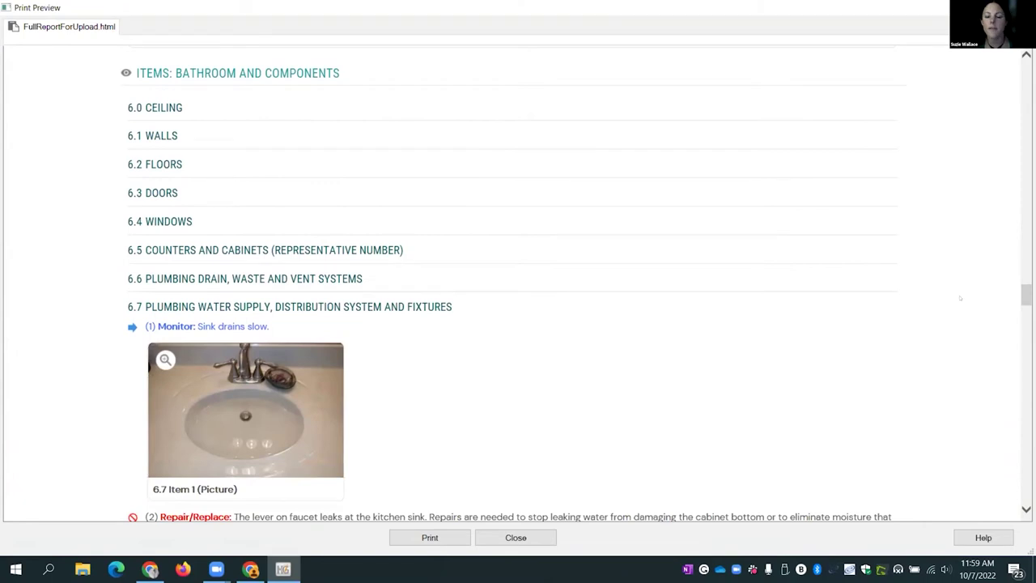
scroll(961, 298, "down", 2)
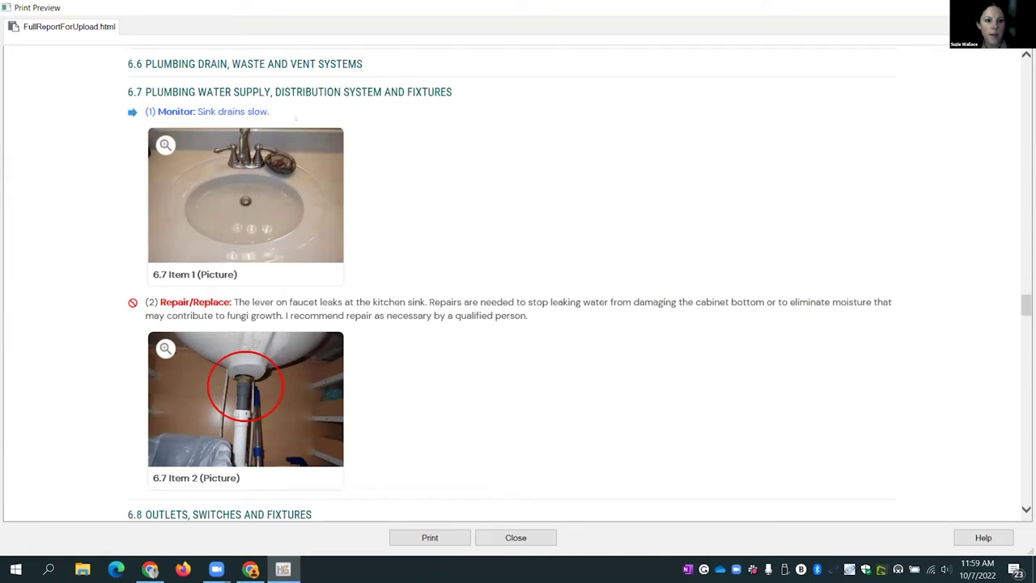
left_click_drag(270, 115, 209, 113)
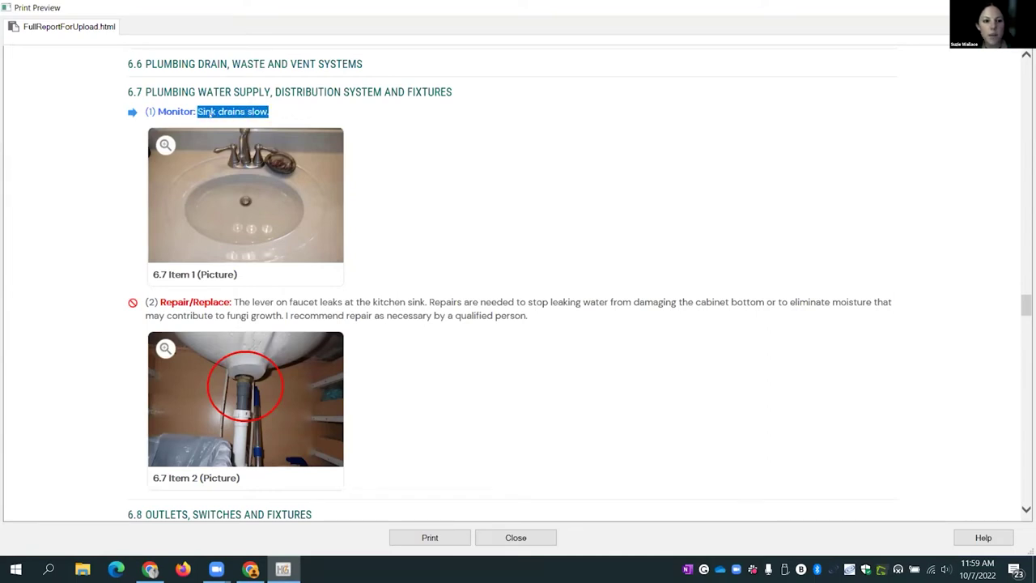
left_click(271, 119)
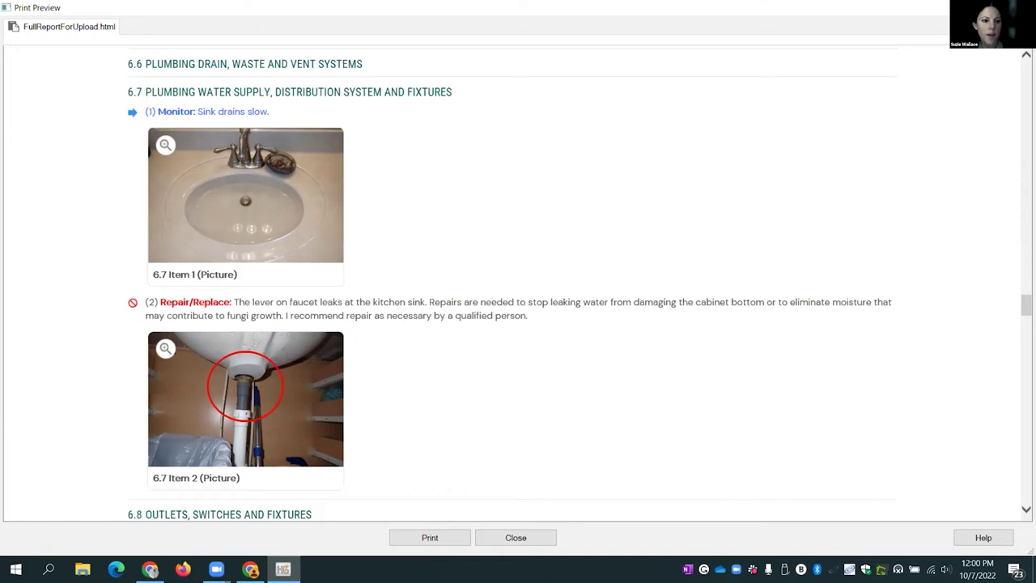
Step: Review the Repair/Replace comment of item 6.7 and examine the Repair/Replace Summary near the end of the previewed report
left_click_drag(231, 302, 160, 302)
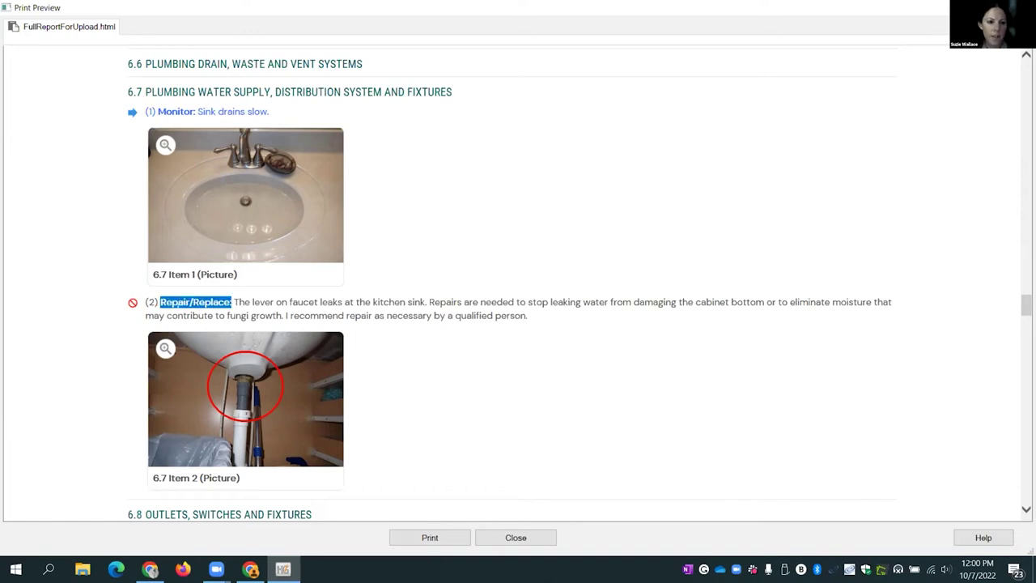
left_click(160, 301)
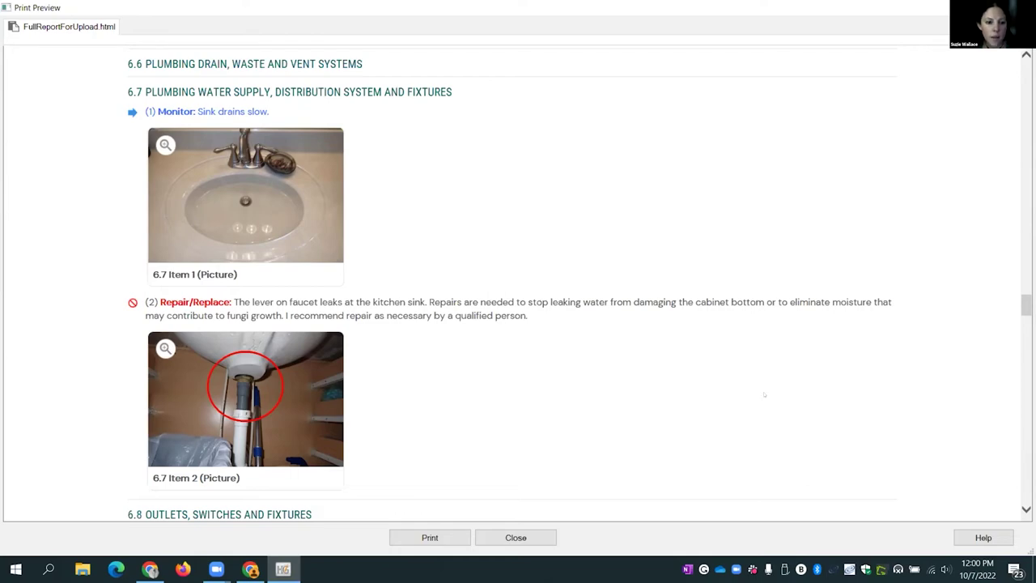
scroll(589, 231, "down", 3)
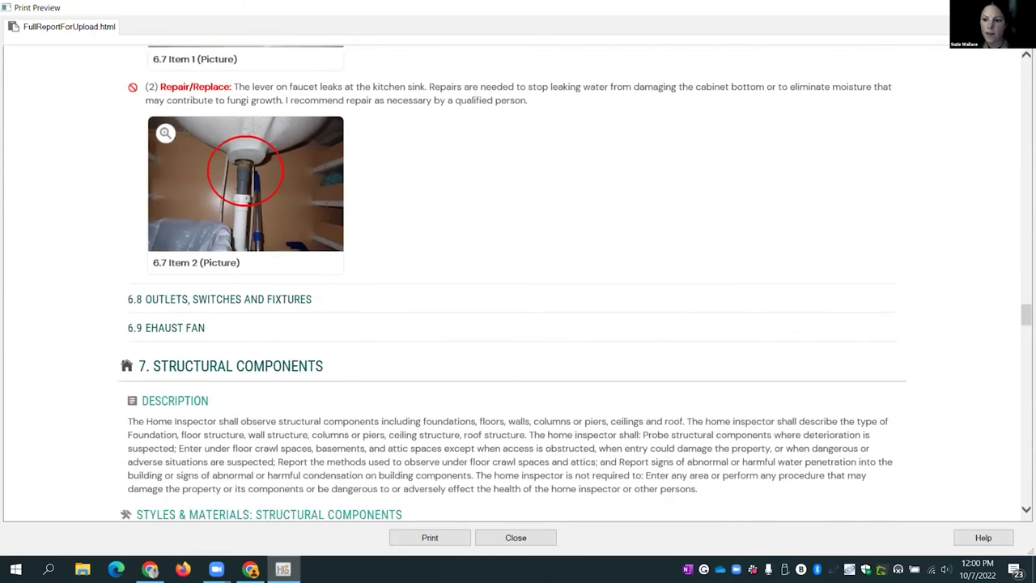
scroll(517, 283, "down", 15)
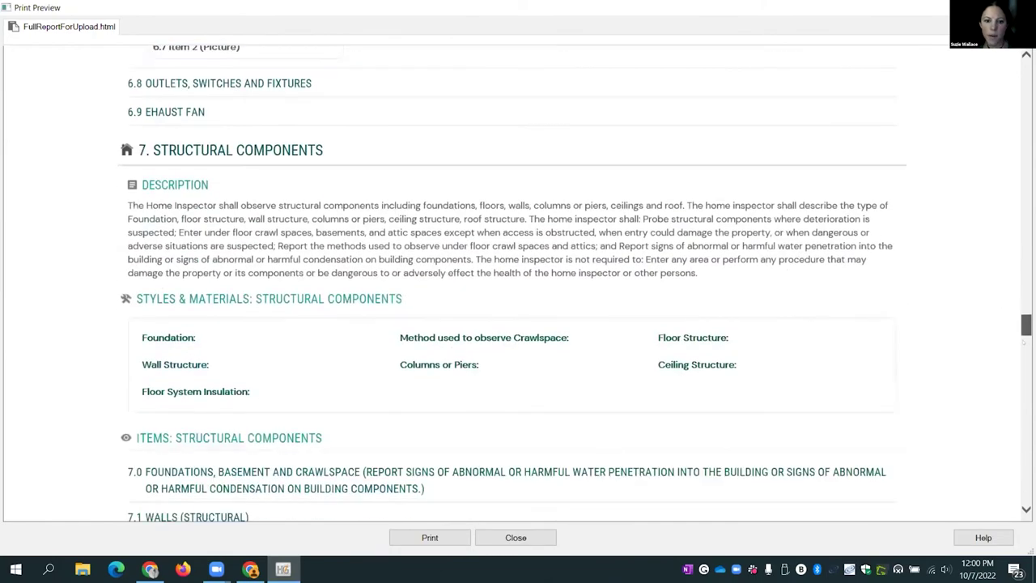
scroll(518, 284, "down", 20)
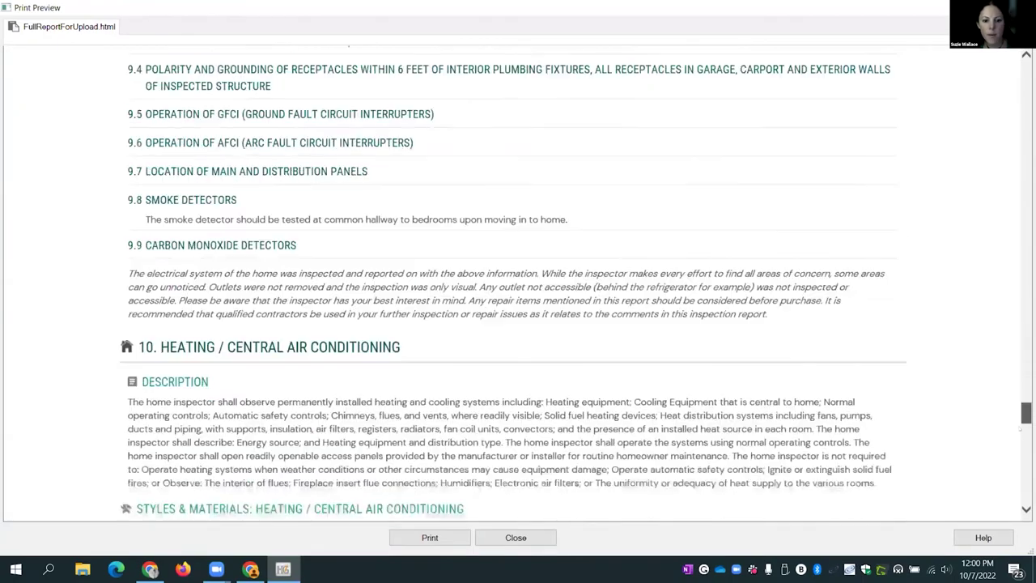
scroll(518, 283, "down", 6)
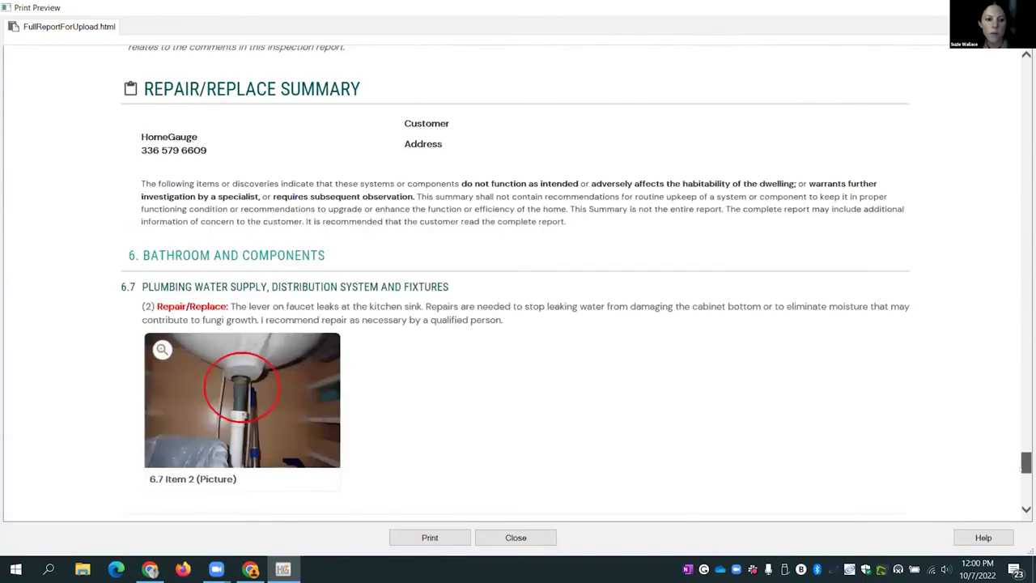
scroll(518, 284, "up", 3)
scroll(518, 283, "down", 2)
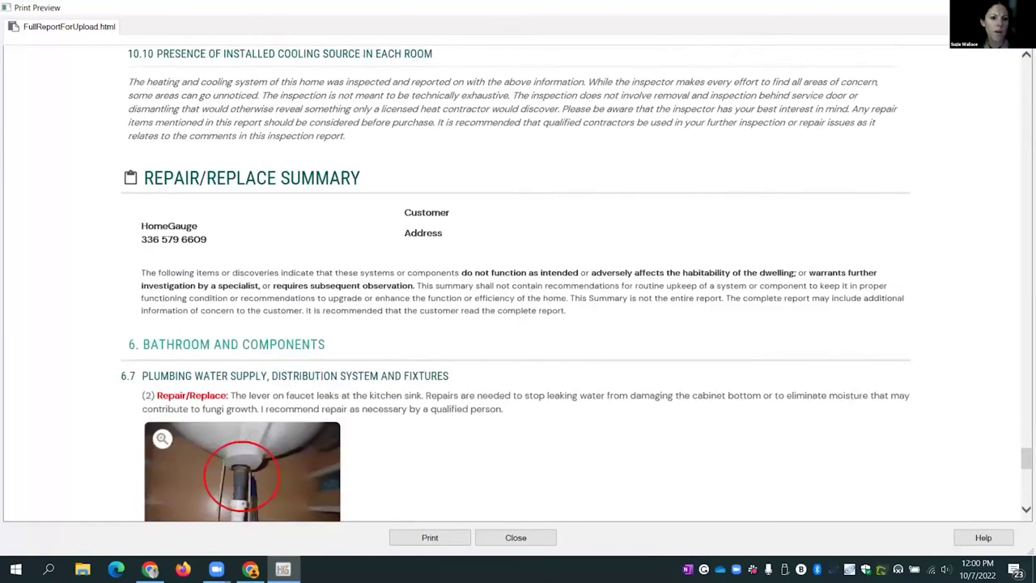
scroll(518, 283, "down", 1)
triple_click(251, 149)
left_click(348, 240)
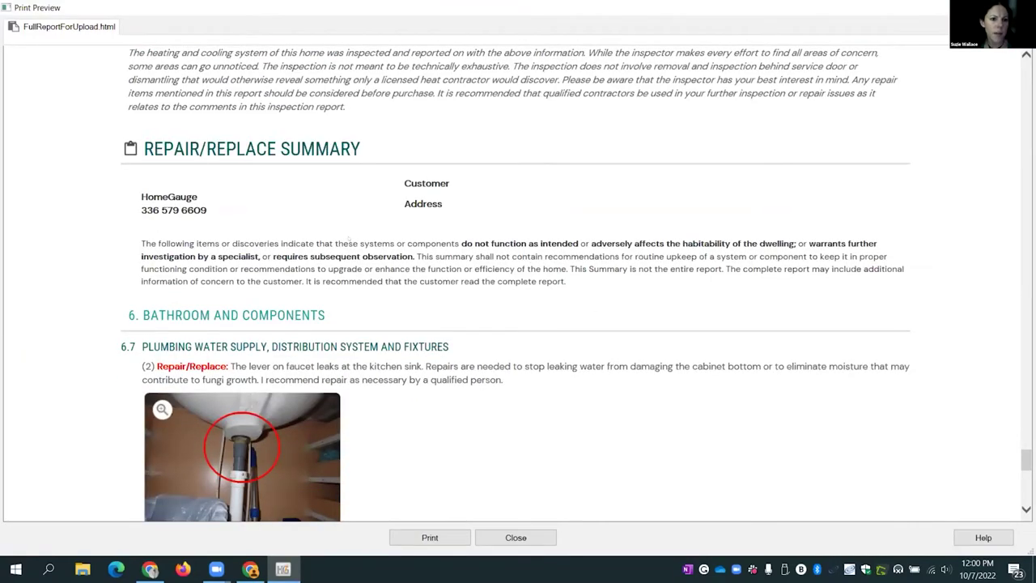
scroll(660, 272, "down", 2)
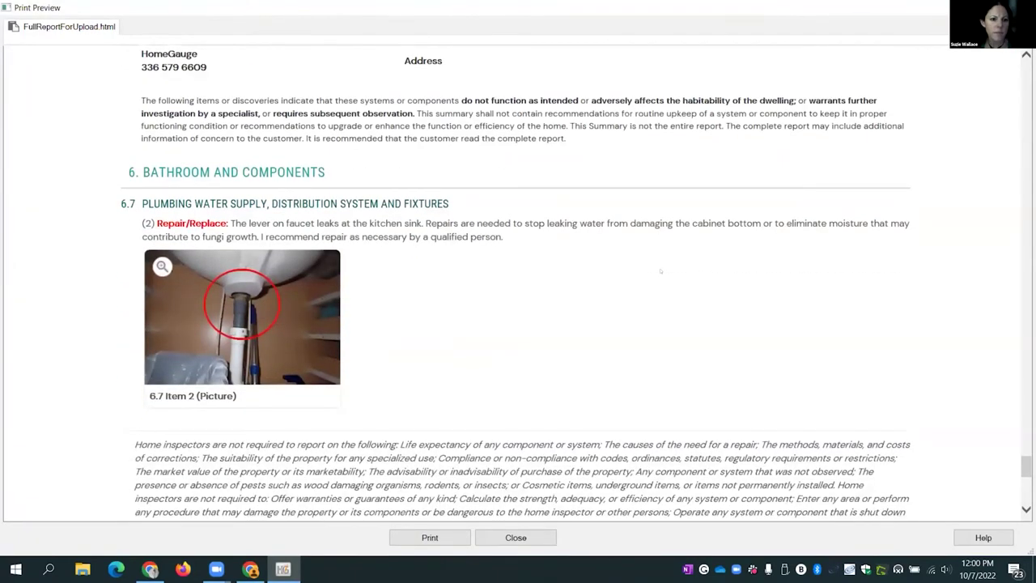
scroll(661, 272, "down", 1)
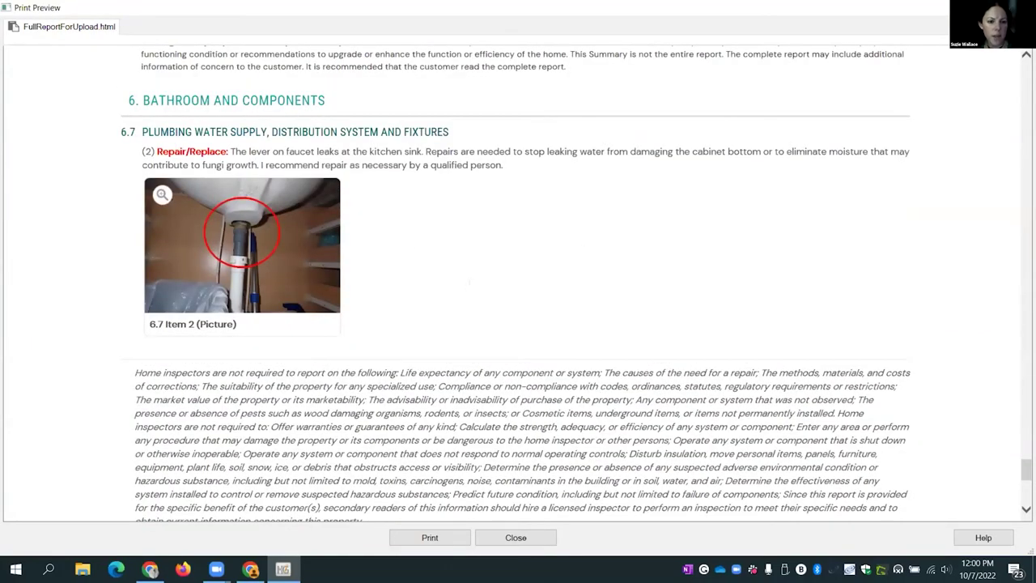
Step: Examine the Monitor Summary's header details, comment and picture, and close the print preview
scroll(469, 282, "down", 6)
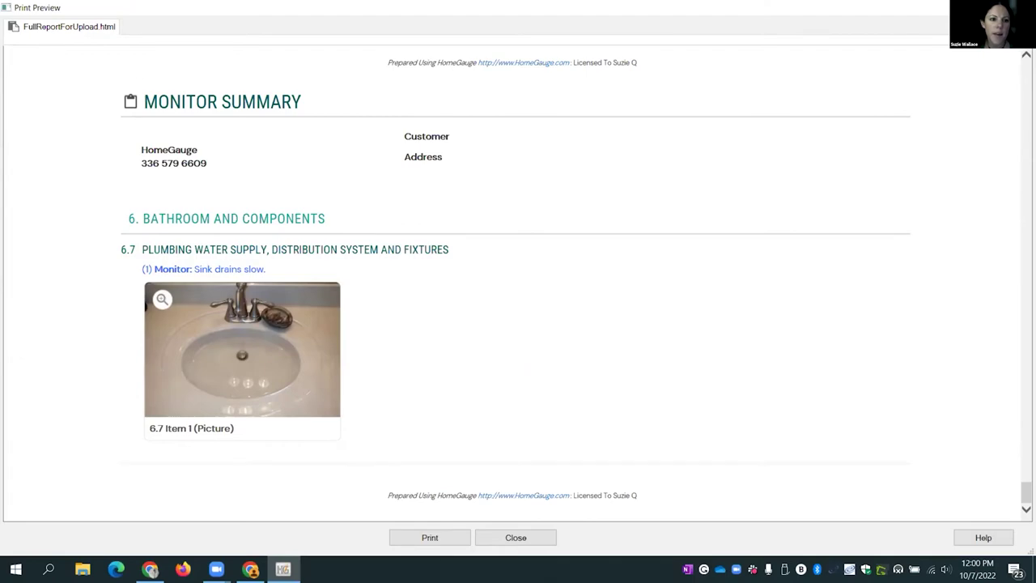
left_click_drag(134, 149, 445, 160)
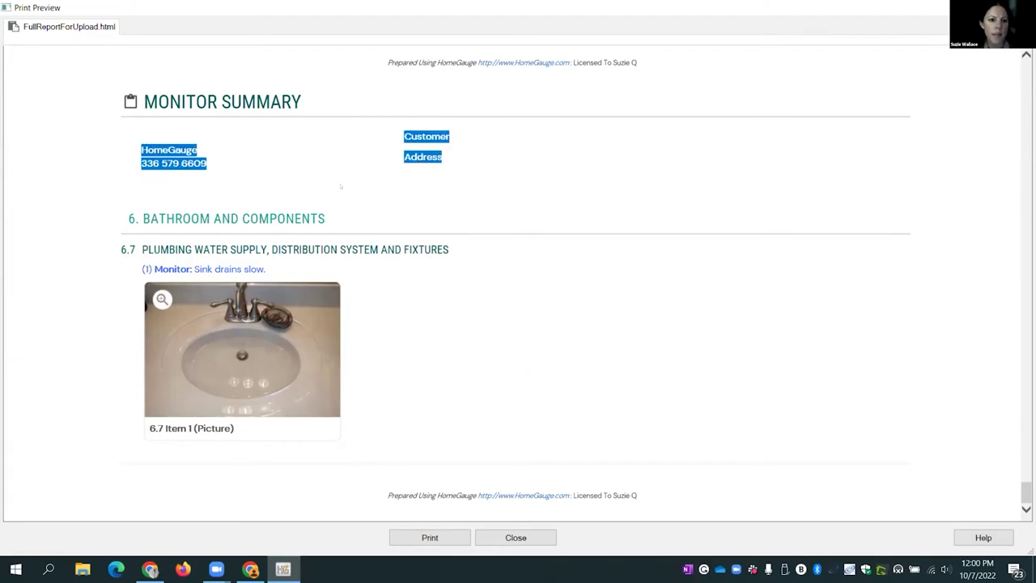
left_click(427, 176)
left_click_drag(209, 165, 150, 132)
left_click(314, 149)
scroll(242, 145, "up", 10)
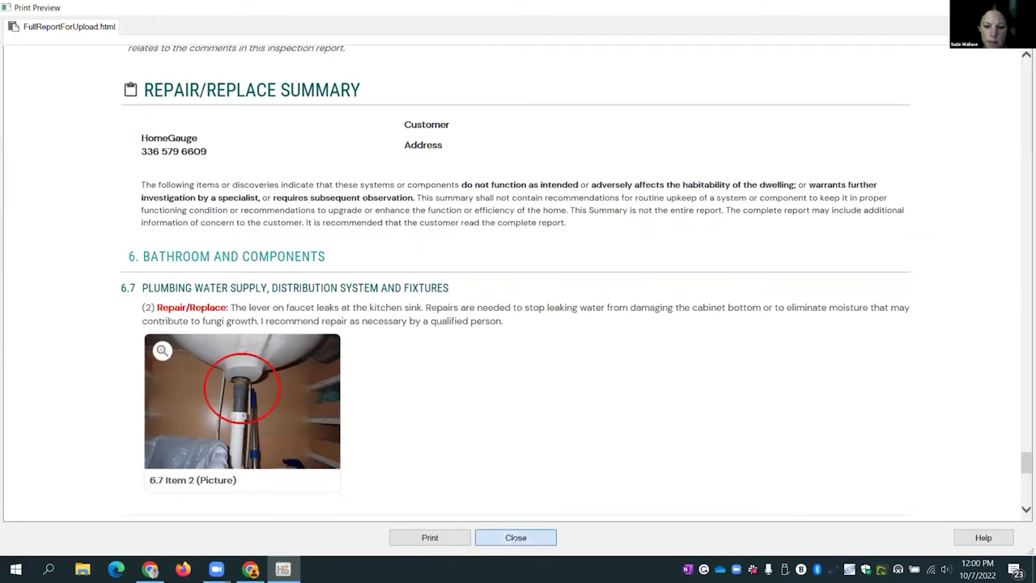
left_click(515, 538)
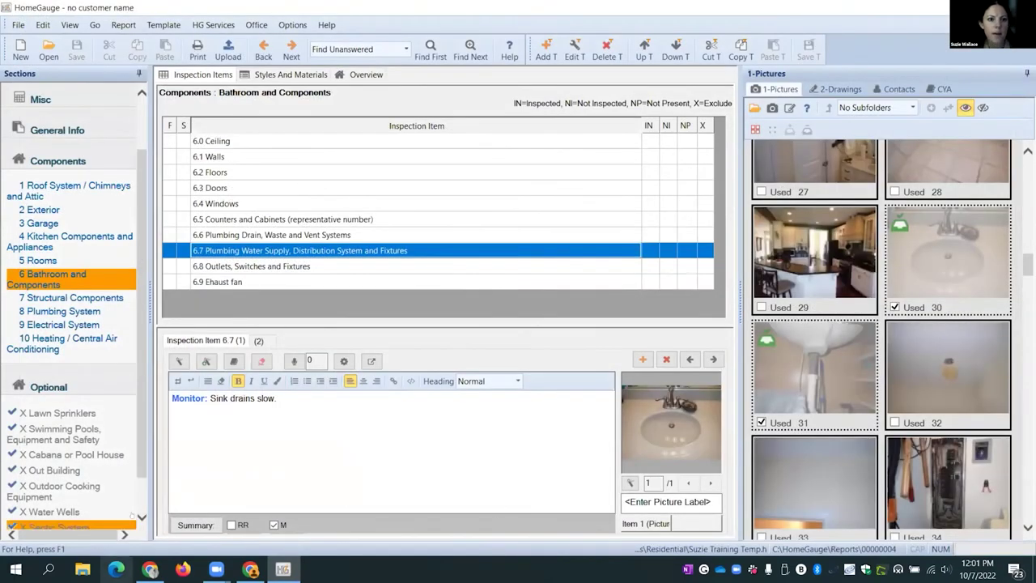
Step: Turn on Consolidate Summaries for the Full Report For Upload document and generate its print preview, continuing despite the unanswered items
left_click(198, 49)
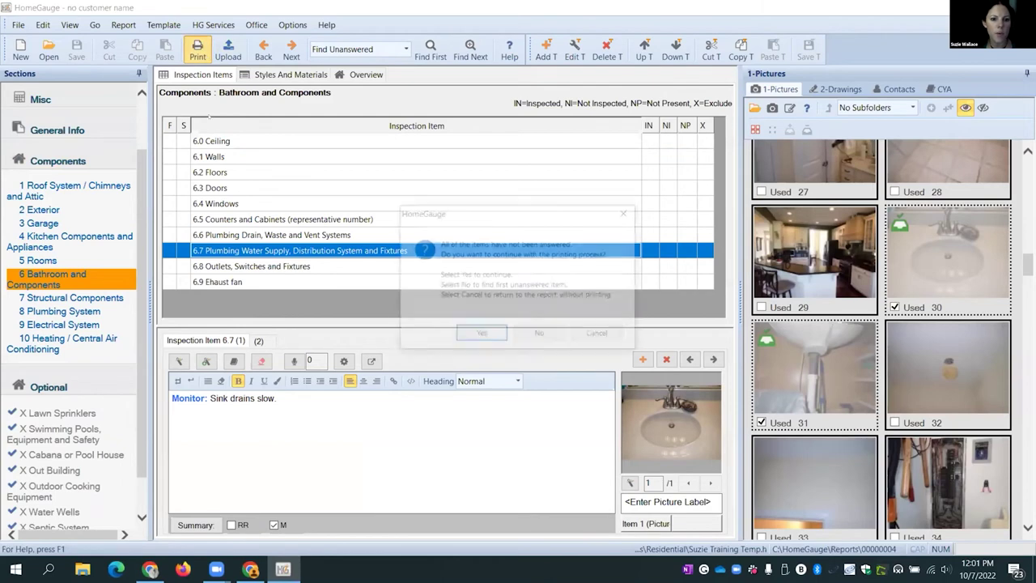
left_click(480, 335)
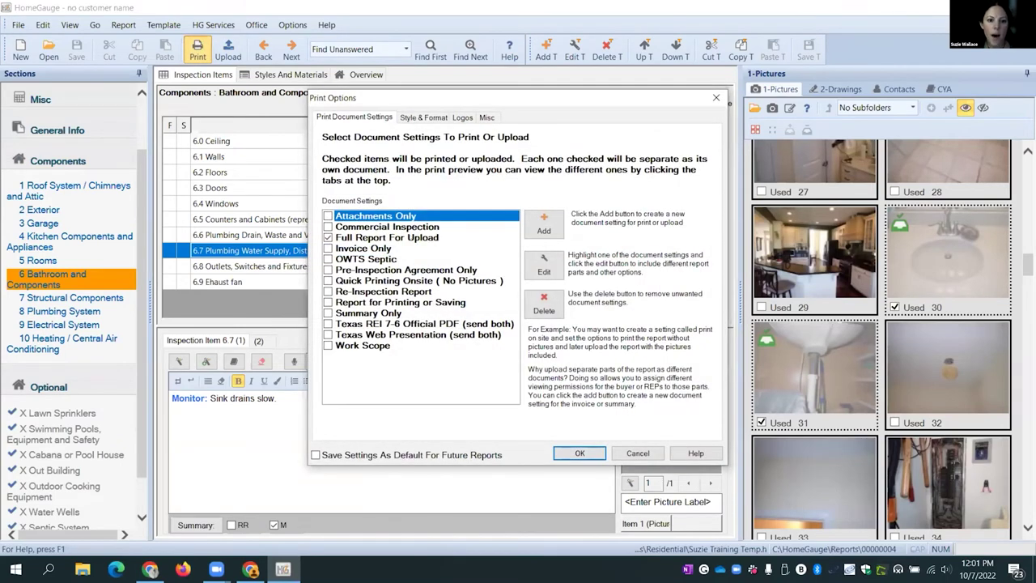
left_click(387, 237)
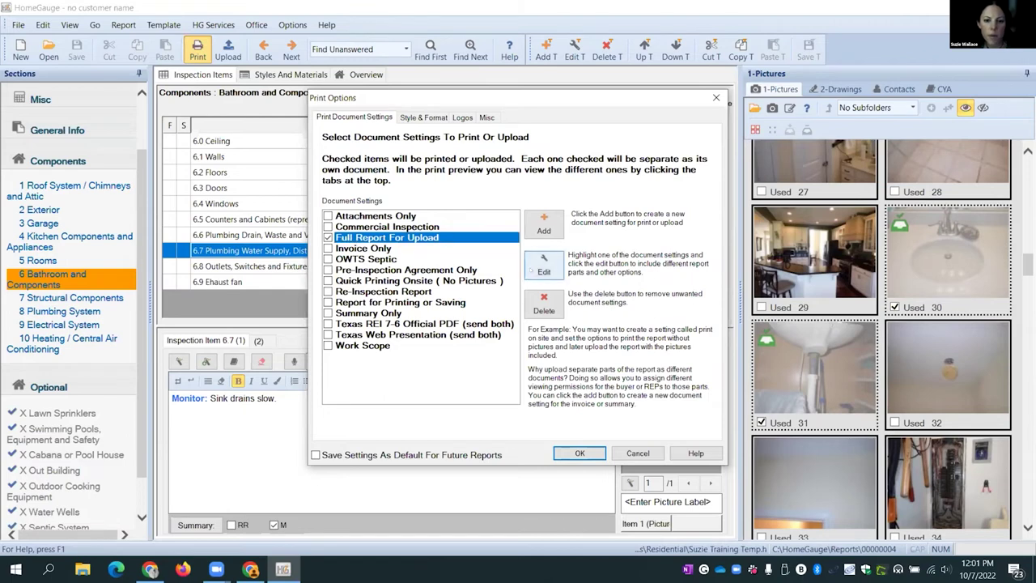
left_click(544, 266)
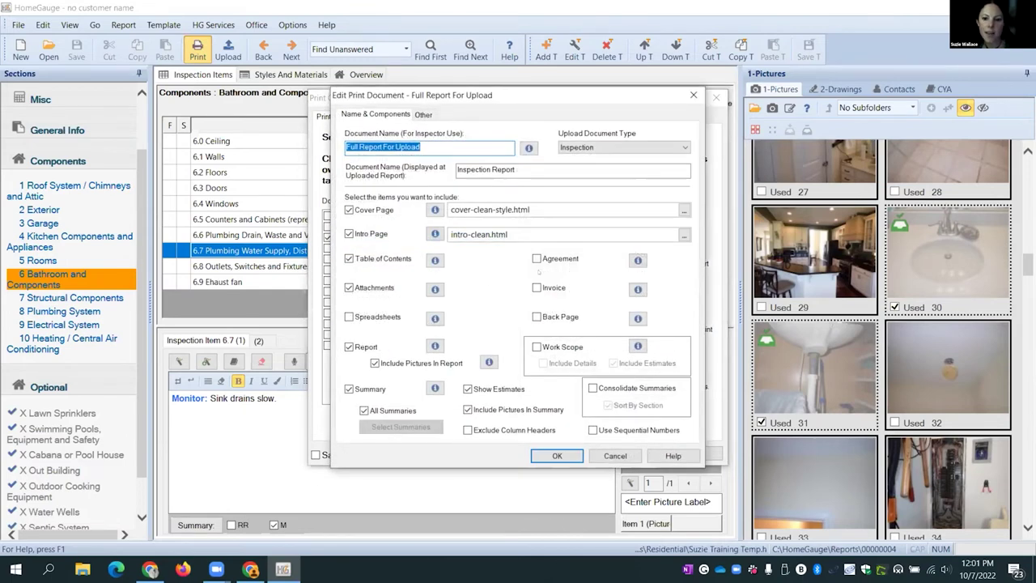
left_click(639, 388)
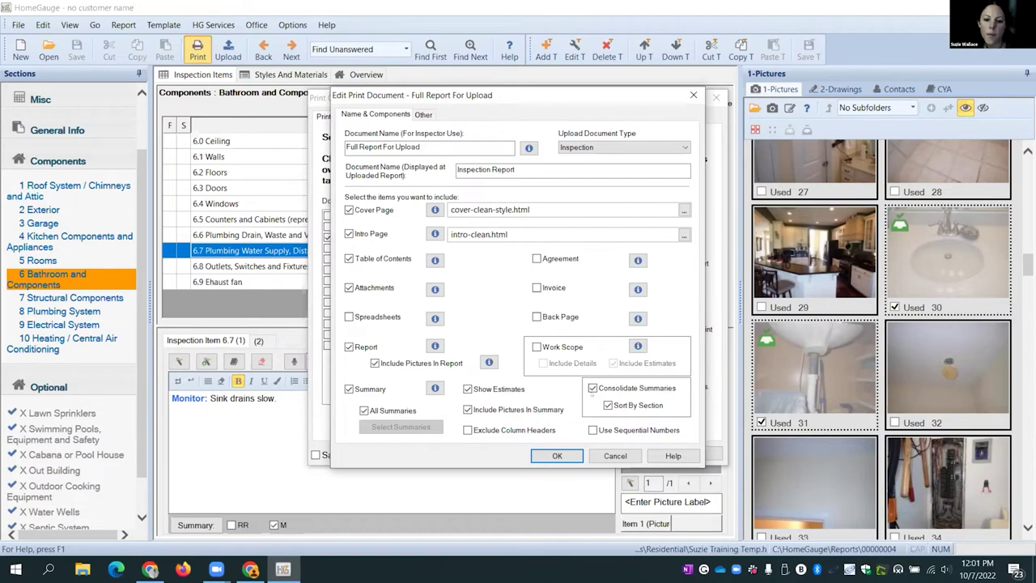
left_click(557, 455)
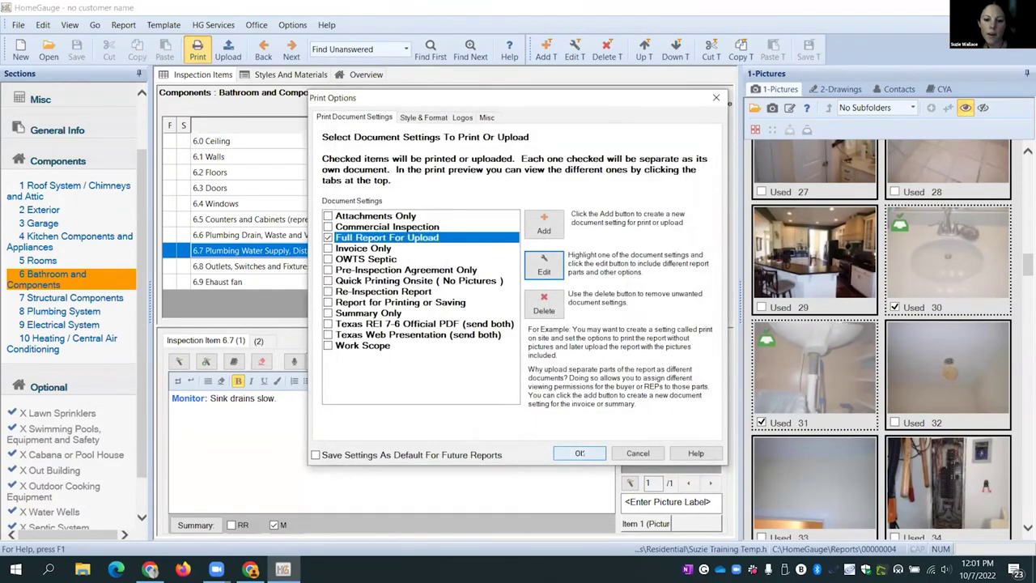
left_click(579, 453)
Step: Look through the previewed report's opening pages and follow the table of contents link to the Summary
scroll(524, 350, "down", 10)
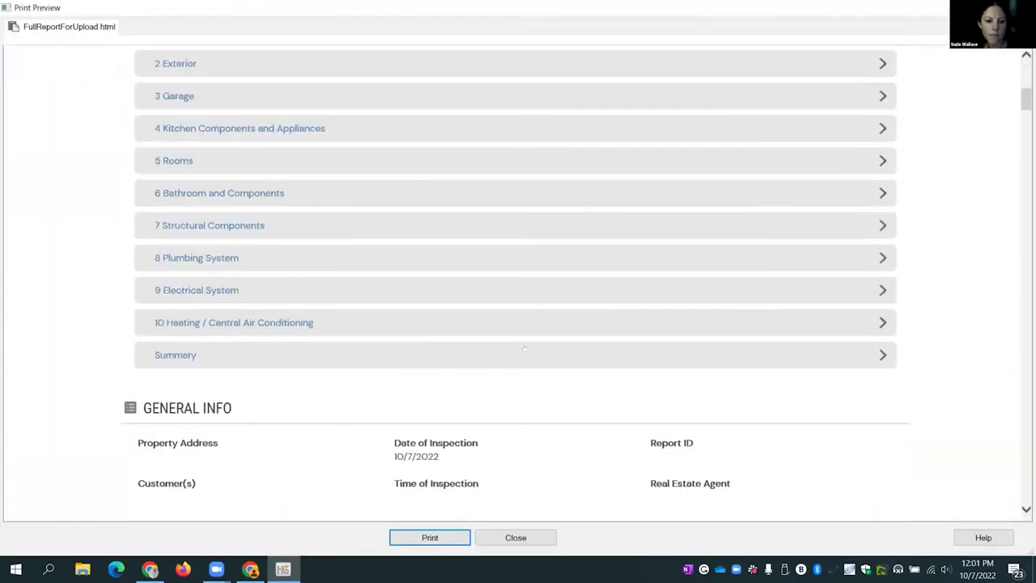
scroll(525, 350, "down", 7)
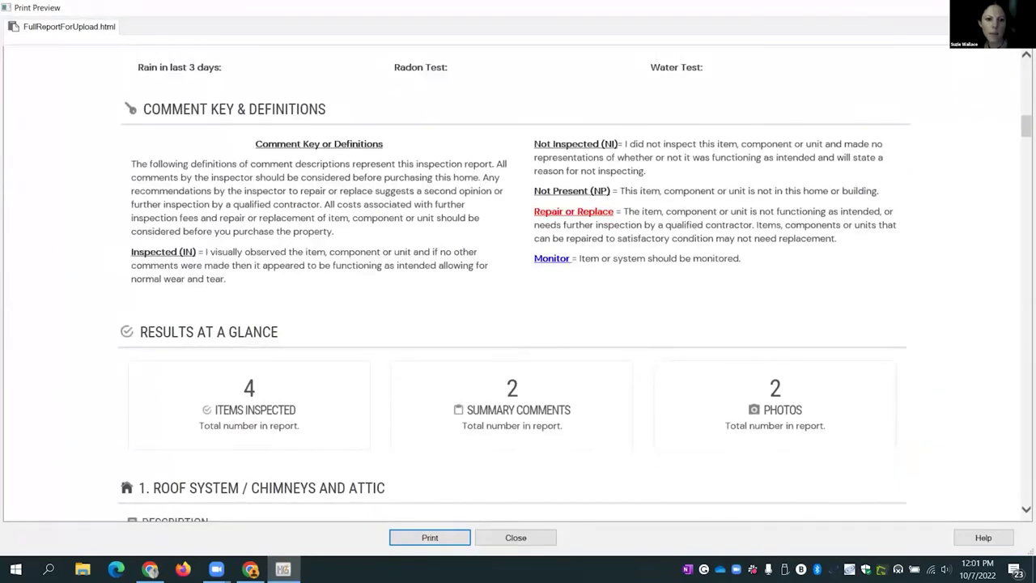
scroll(494, 315, "up", 8)
scroll(494, 317, "down", 7)
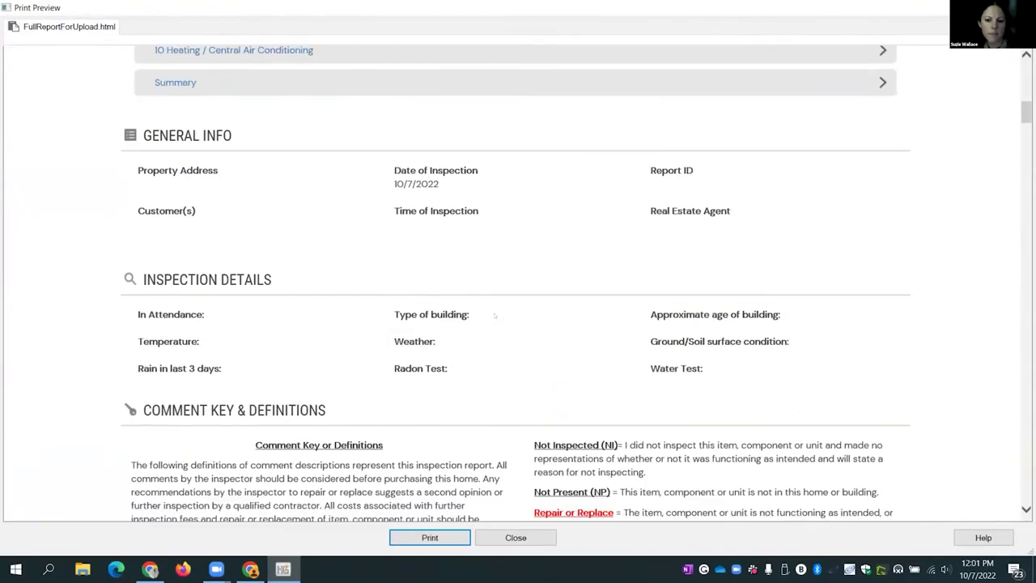
scroll(494, 315, "up", 9)
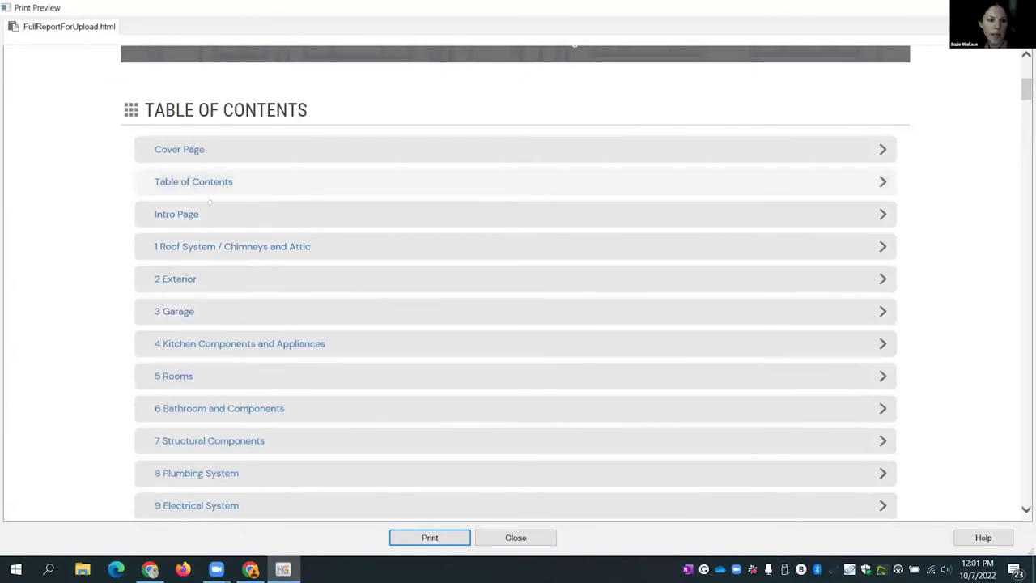
scroll(220, 289, "down", 2)
left_click(174, 426)
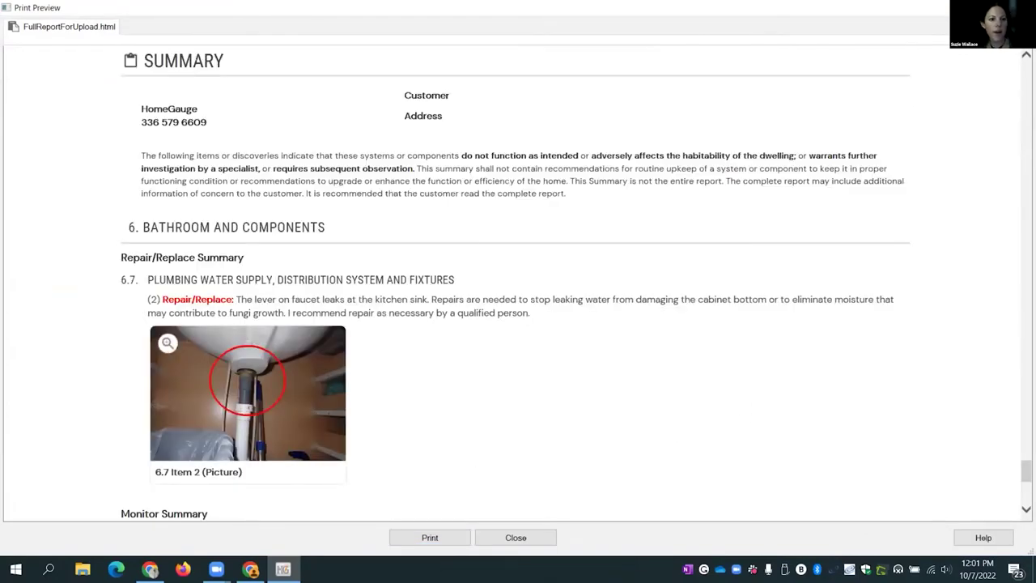
Step: Examine how the consolidated Summary groups the Repair/Replace and Monitor comments under the bathroom section, and close the preview
left_click_drag(234, 58, 143, 61)
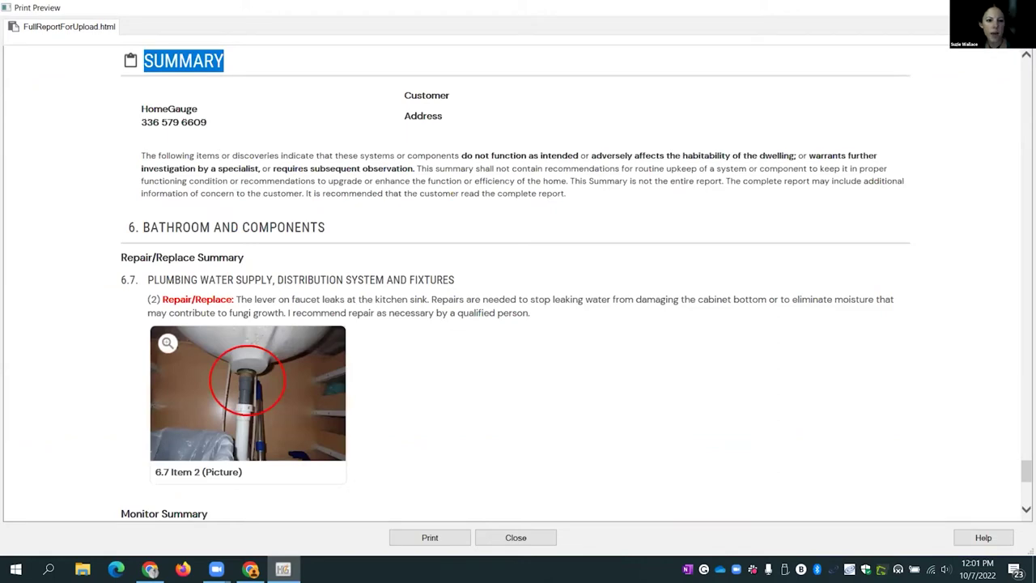
left_click(304, 279)
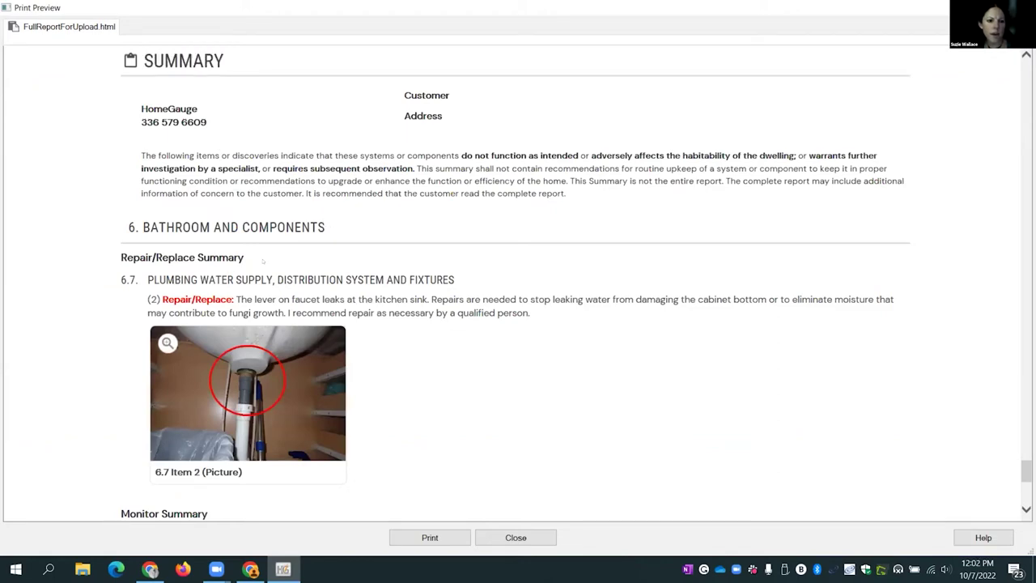
left_click_drag(269, 261, 121, 257)
left_click(120, 257)
scroll(121, 257, "down", 3)
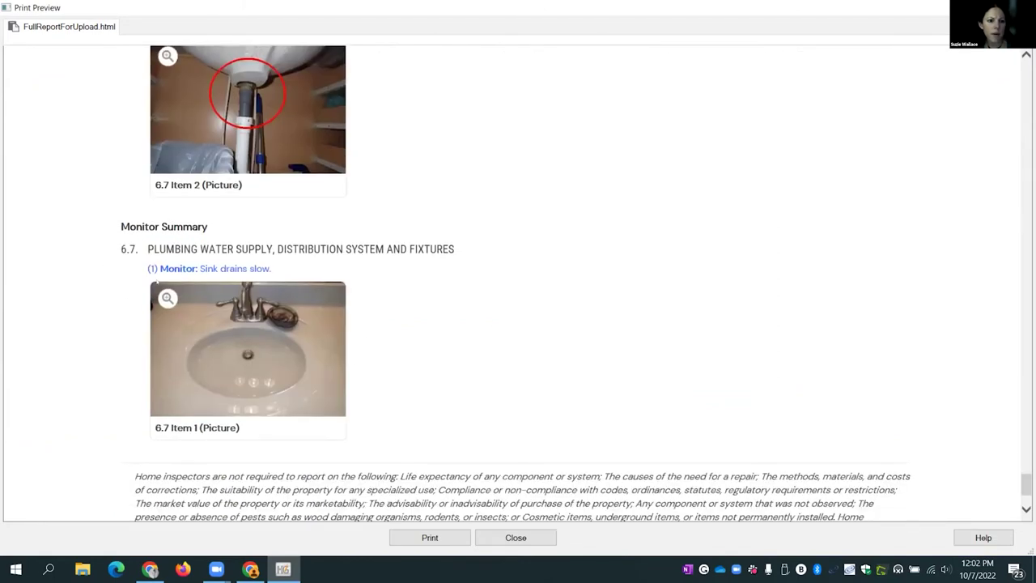
left_click_drag(217, 228, 120, 228)
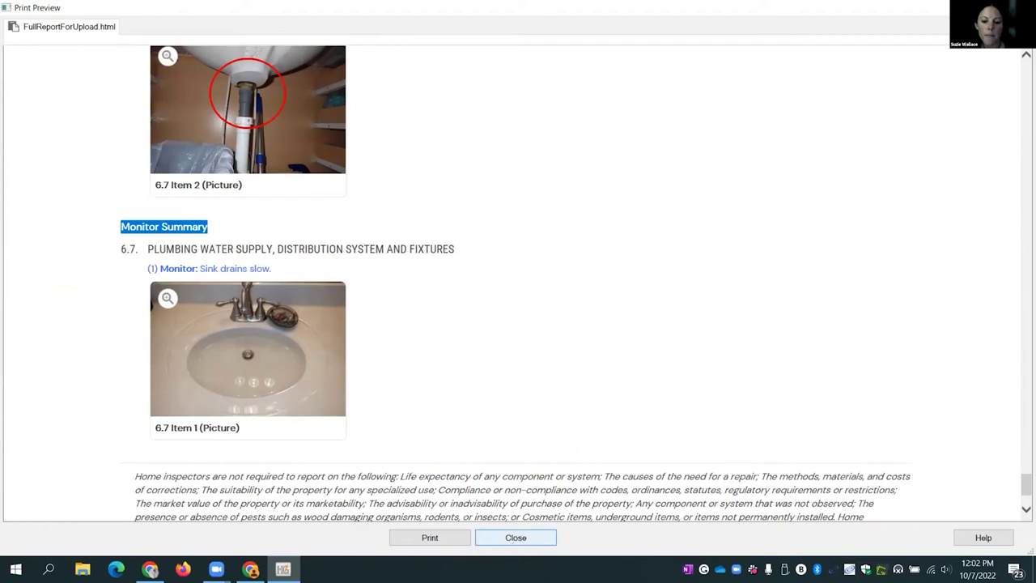
left_click(502, 538)
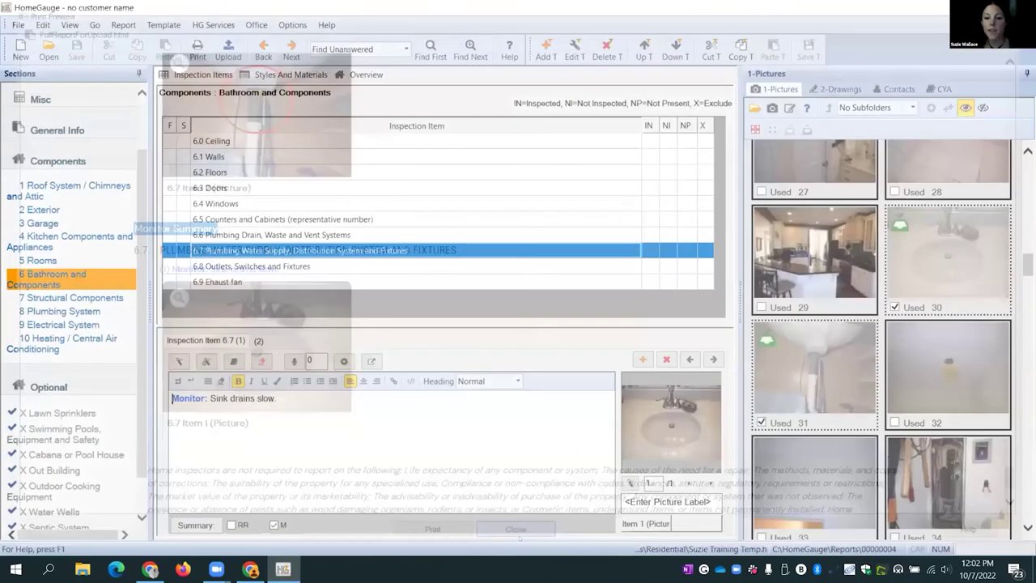
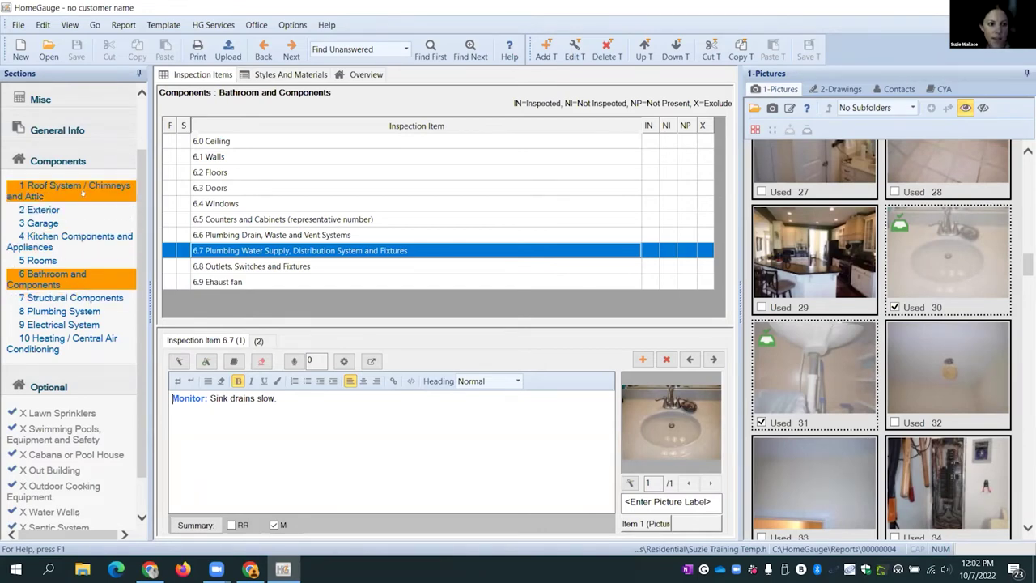
Step: Rename the Roof System / Chimneys and Attic component section as Roof System
left_click(49, 160)
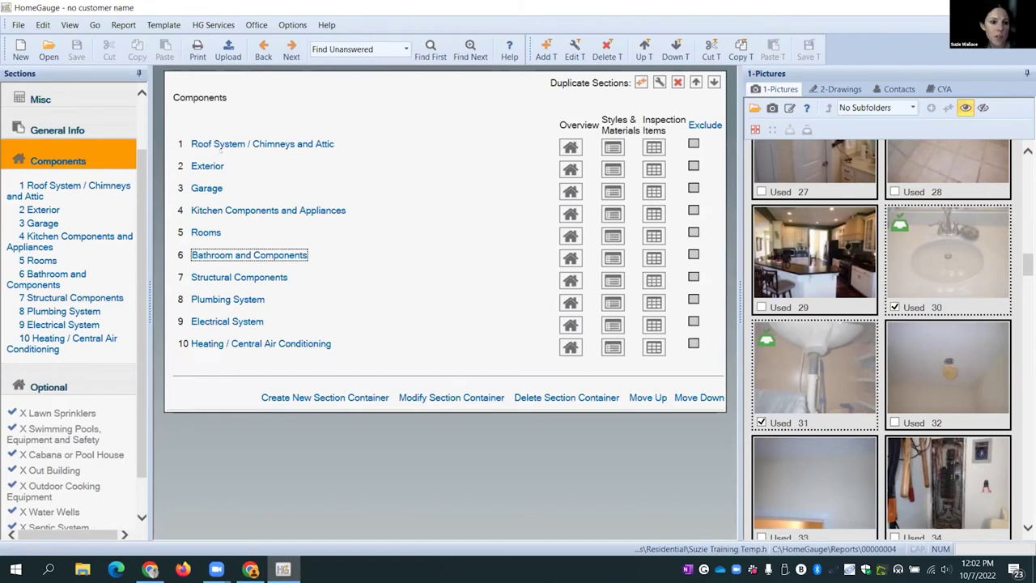
left_click(204, 144)
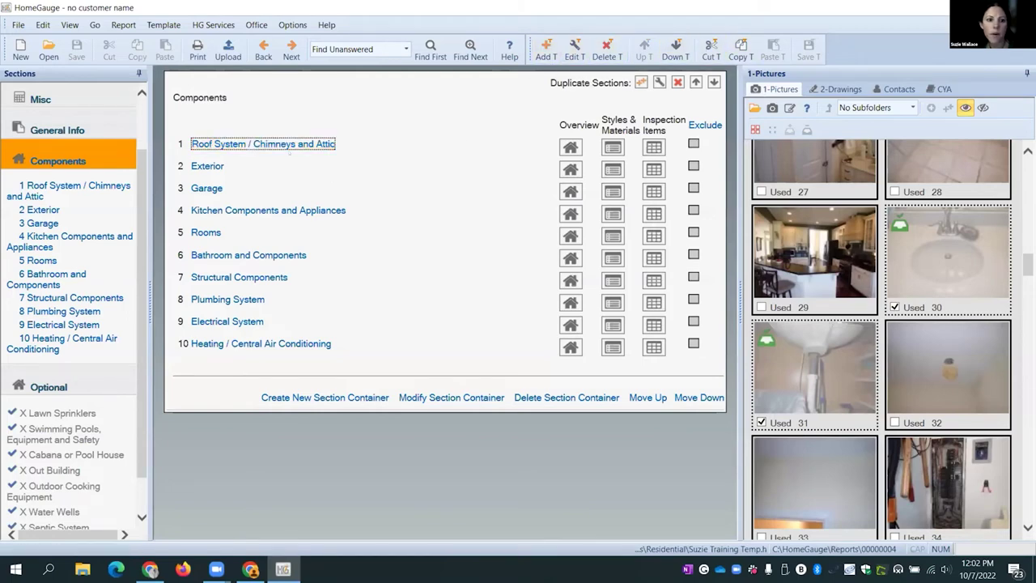
right_click(288, 145)
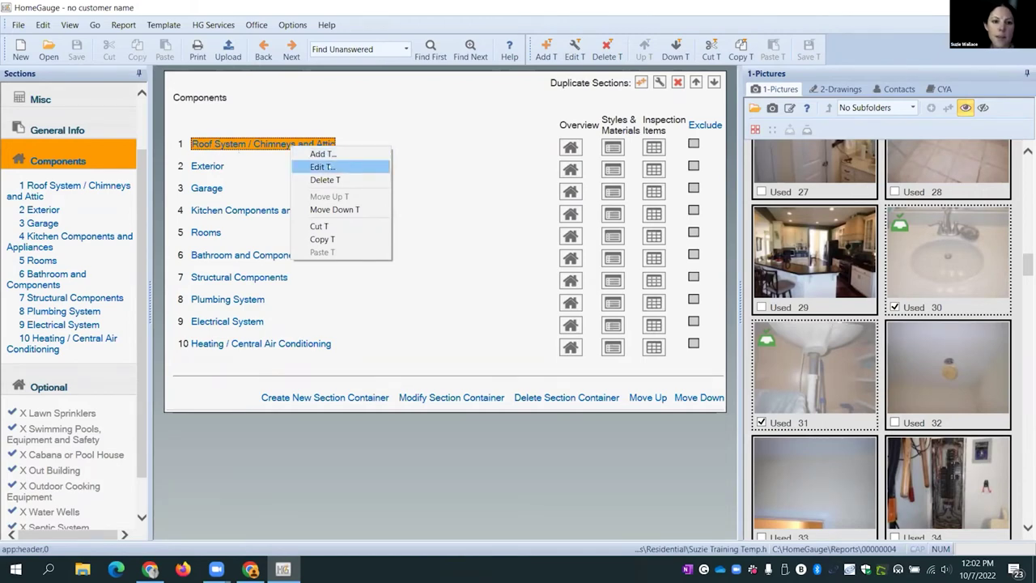
left_click(348, 167)
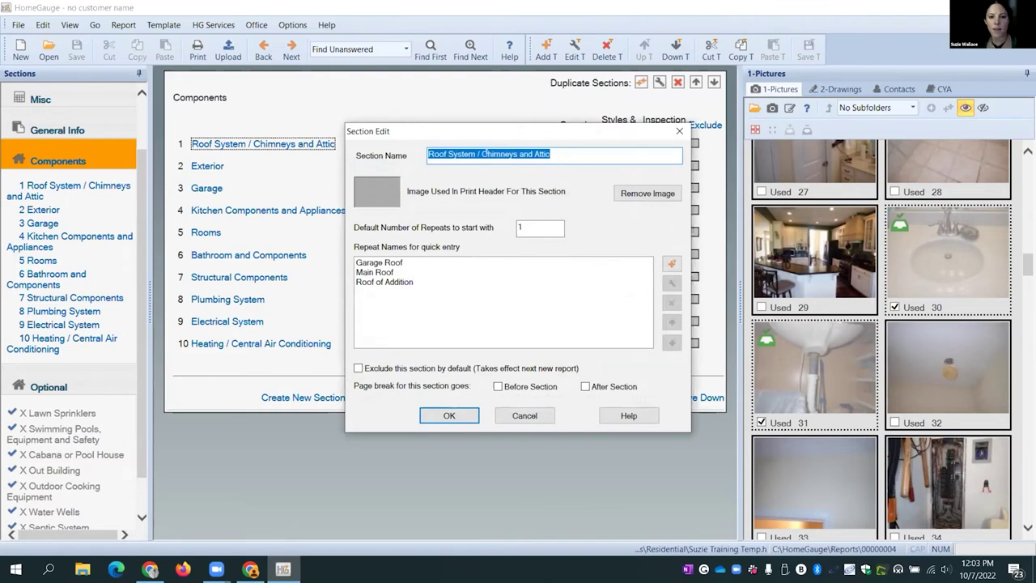
left_click_drag(551, 154, 477, 154)
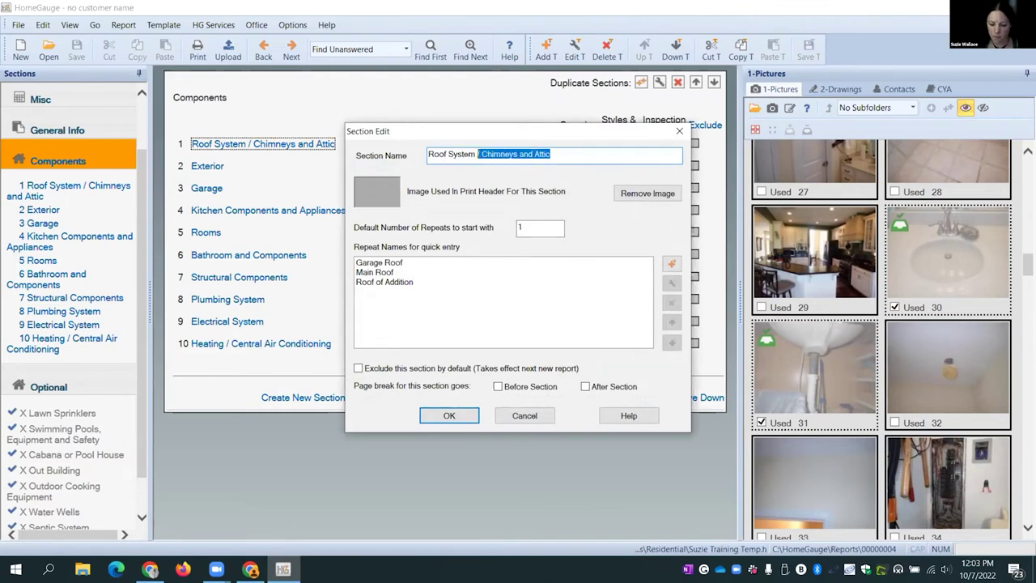
key("BackSpace")
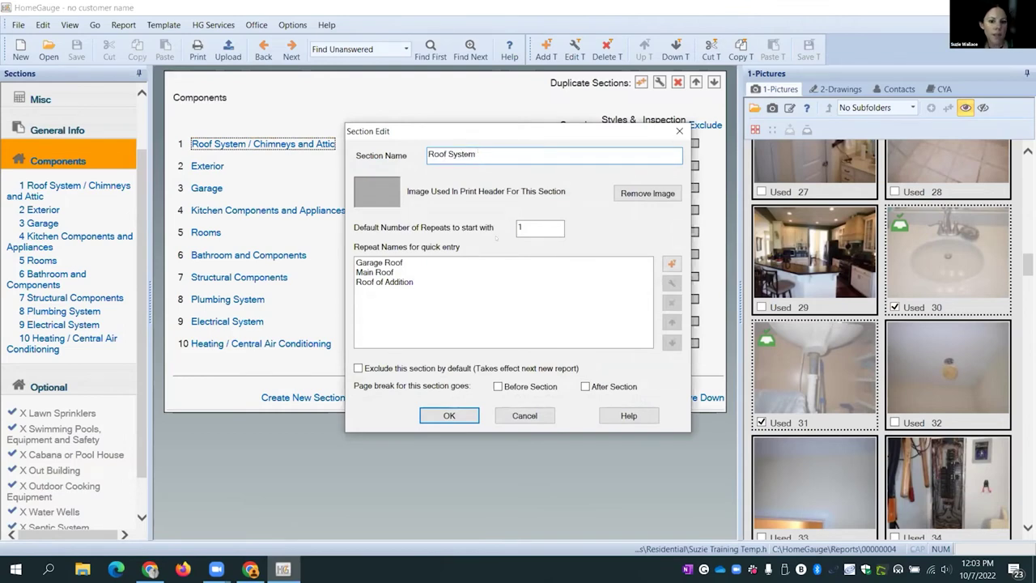
left_click(445, 415)
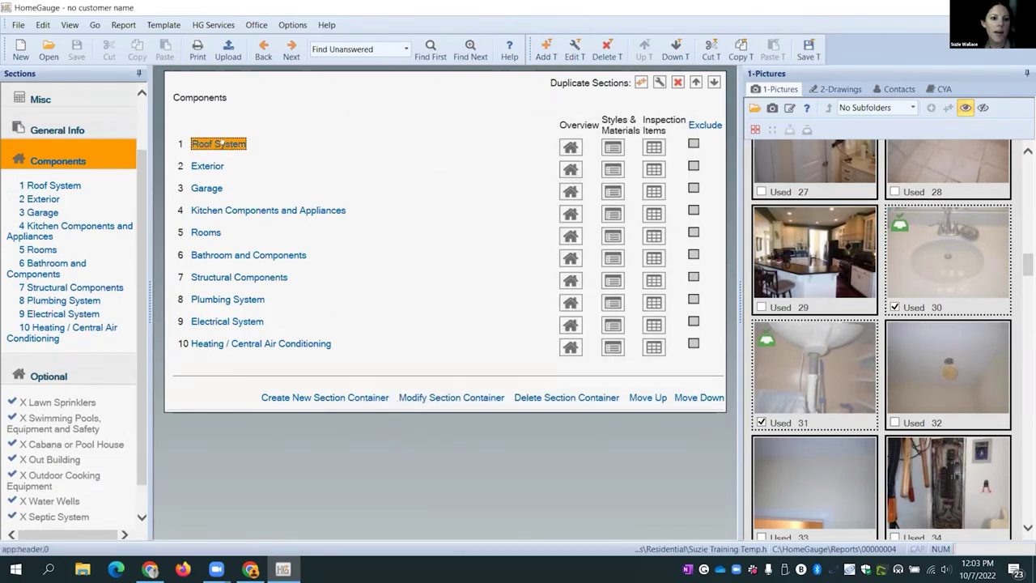
left_click(220, 190)
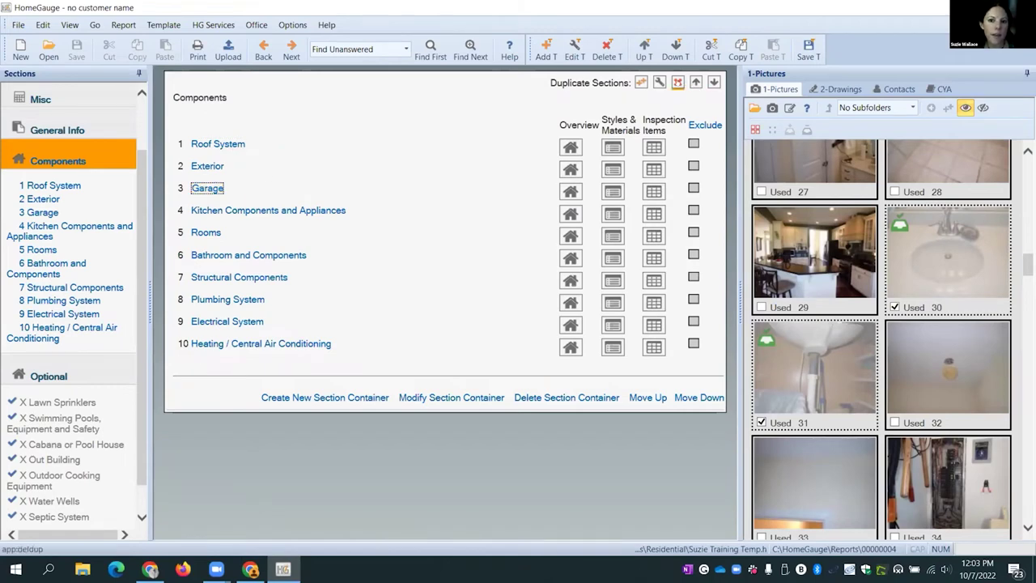
left_click(677, 82)
left_click(570, 314)
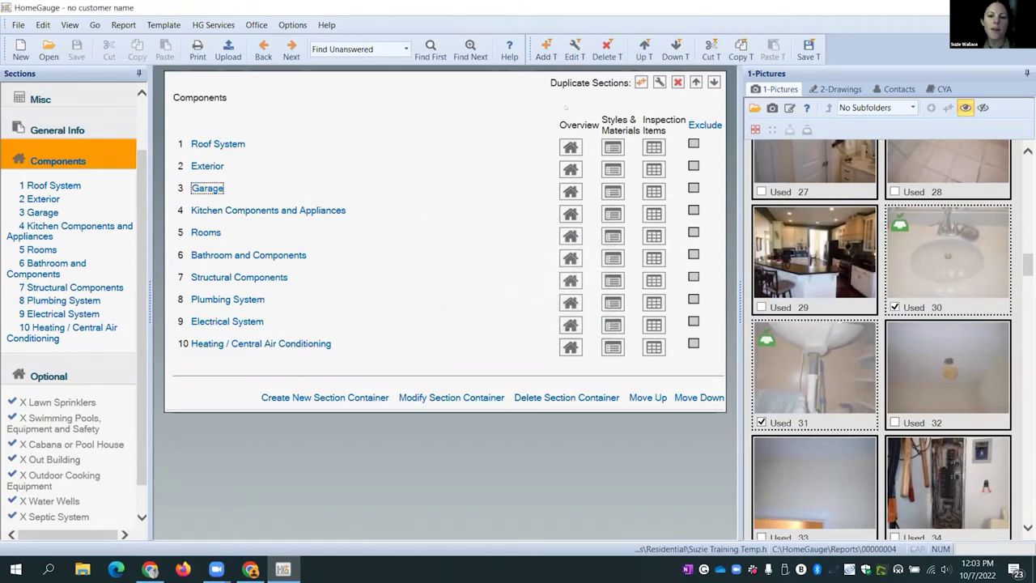
left_click_drag(550, 82, 629, 84)
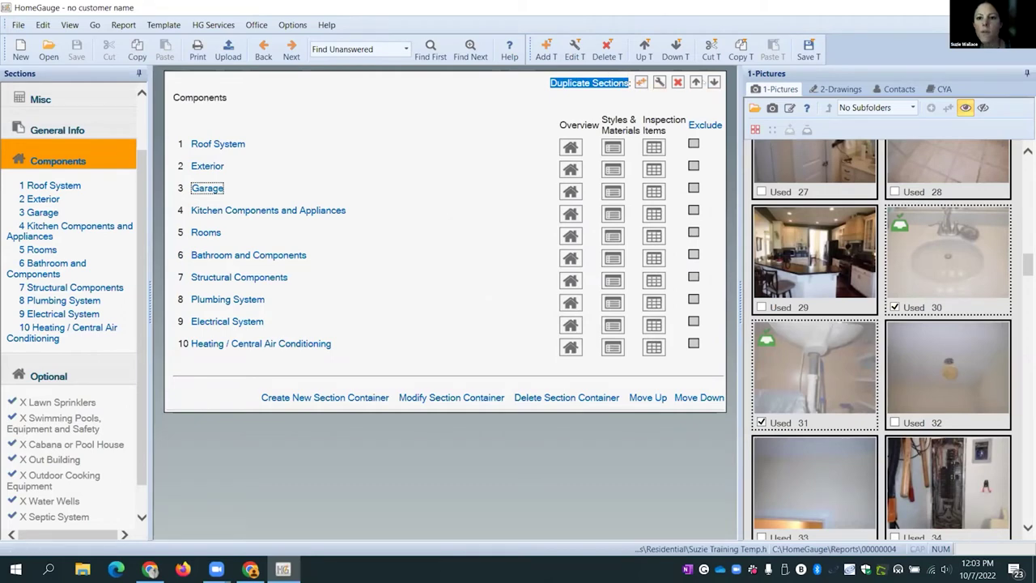
left_click(639, 97)
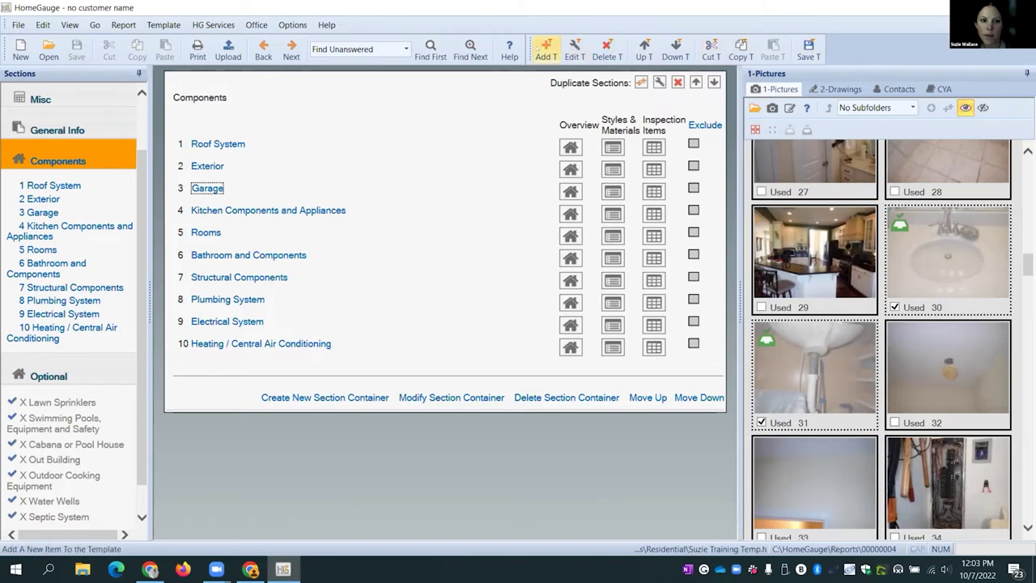
Step: Delete the Garage section from the template's components
left_click(267, 210)
left_click(208, 191)
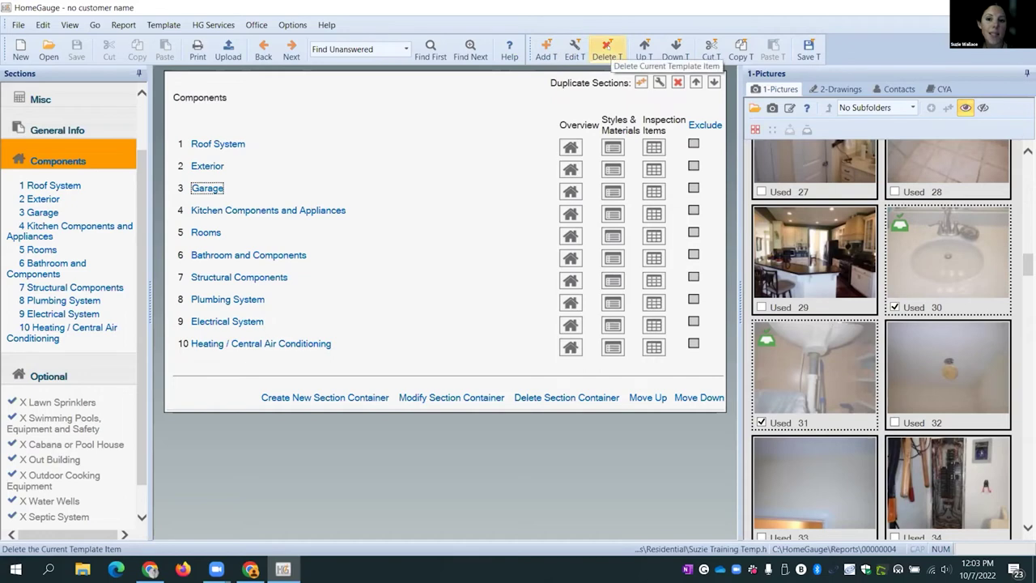
left_click(607, 50)
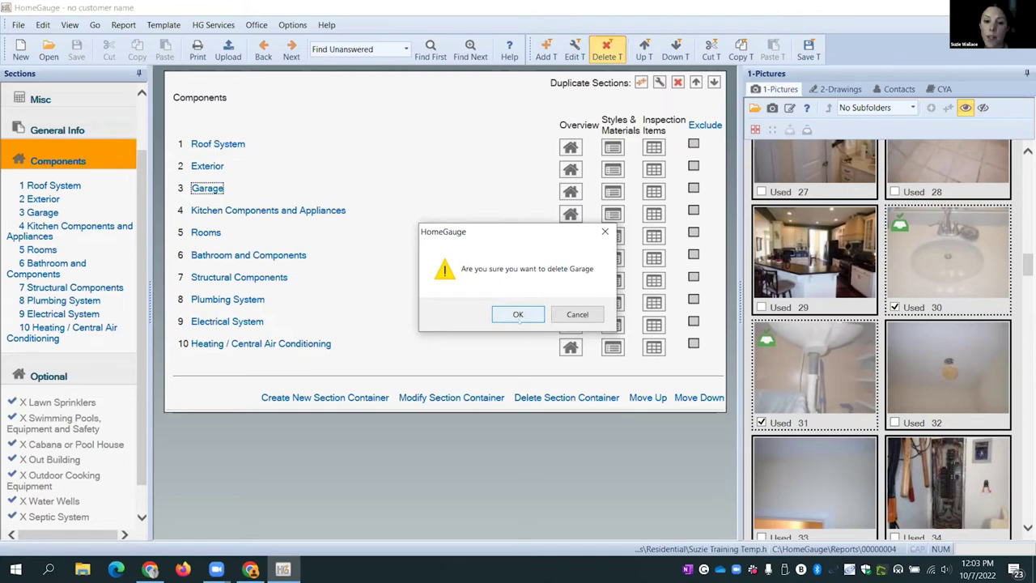
left_click(518, 316)
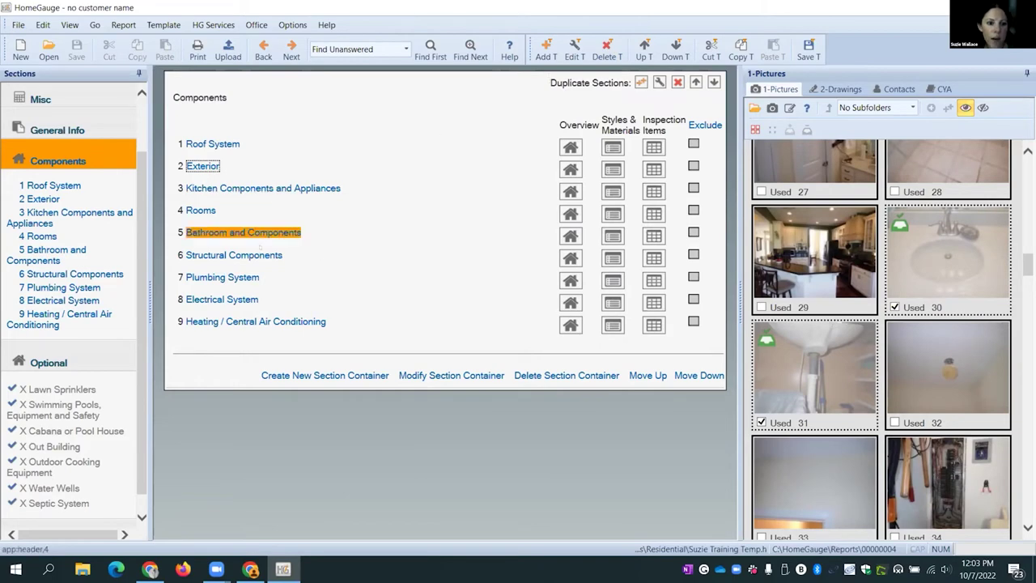
Step: Add a new component section named Laundry to the template
left_click(545, 50)
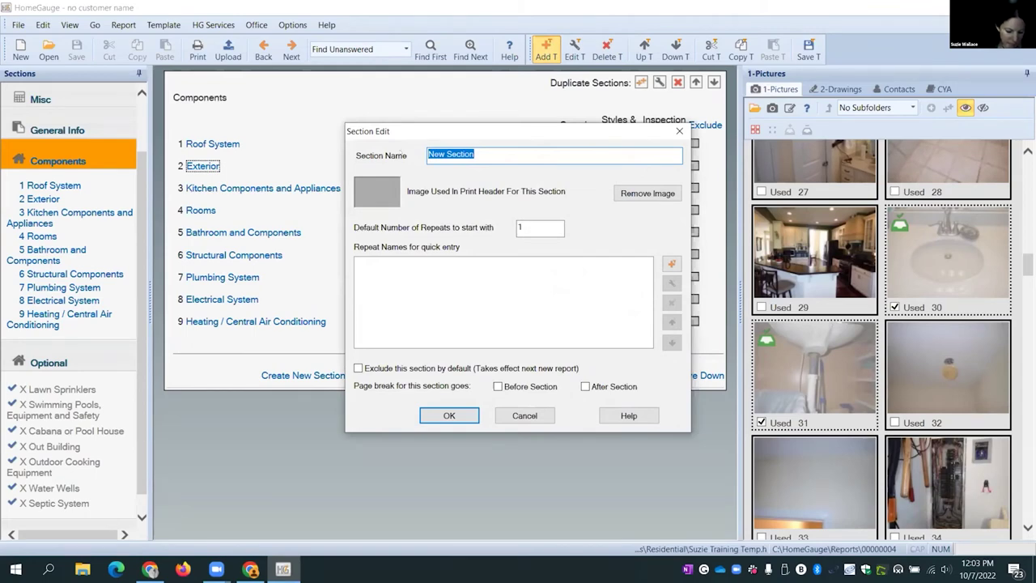
type("Lau")
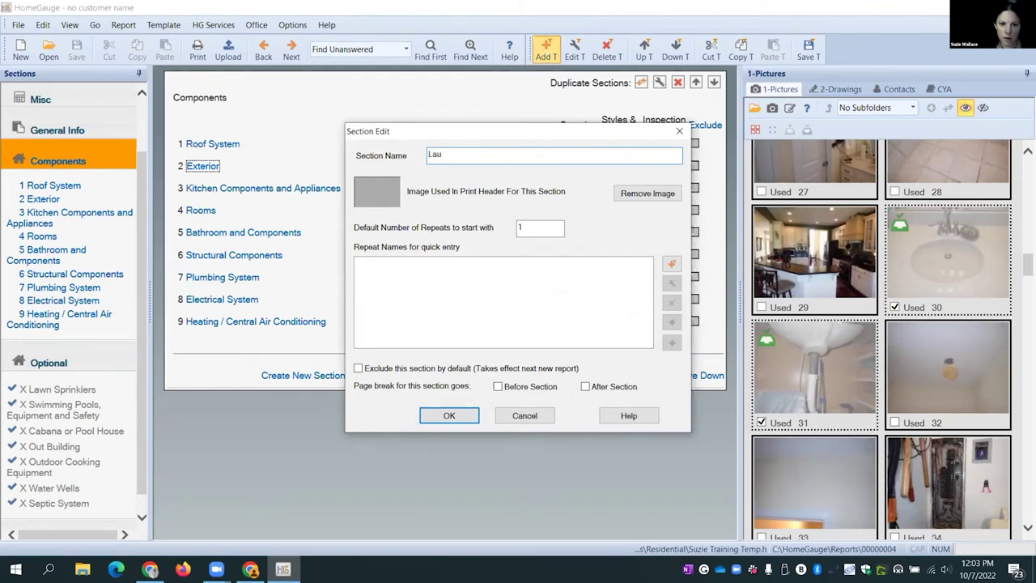
type("ndry")
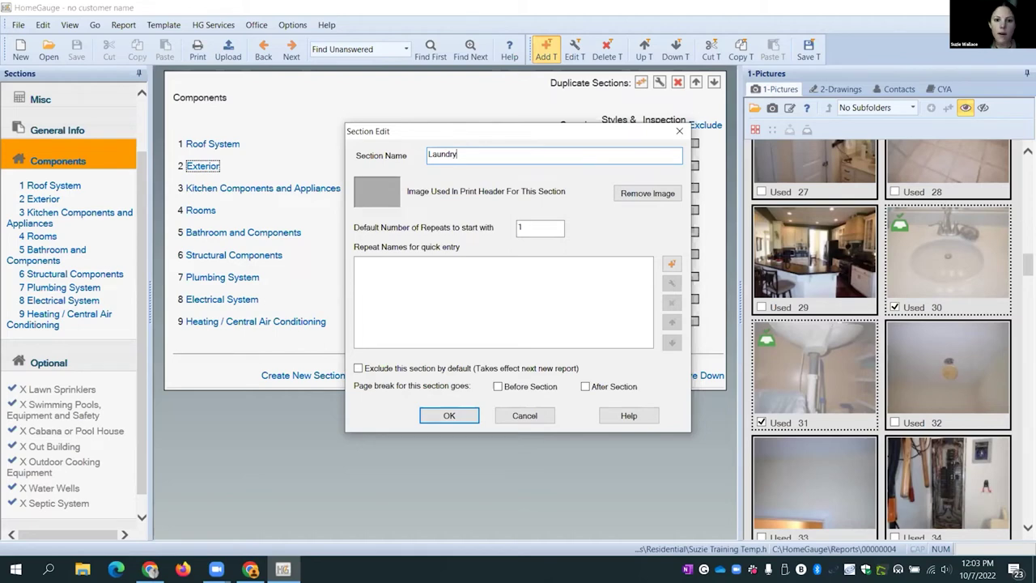
left_click(449, 415)
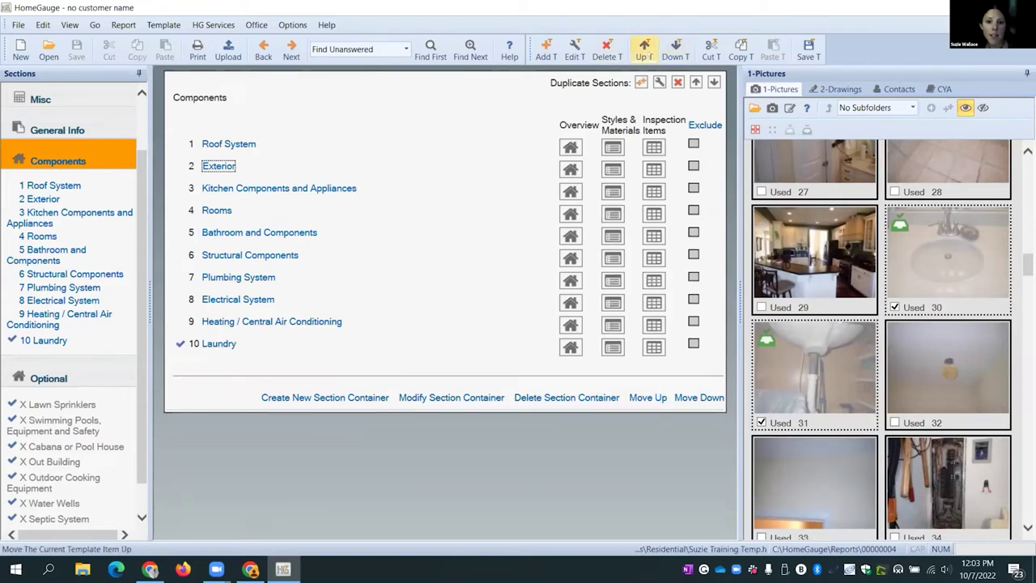
Step: Move the Exterior section above Roof System, and move Laundry up to directly below Bathroom and Components
left_click(644, 50)
left_click(219, 343)
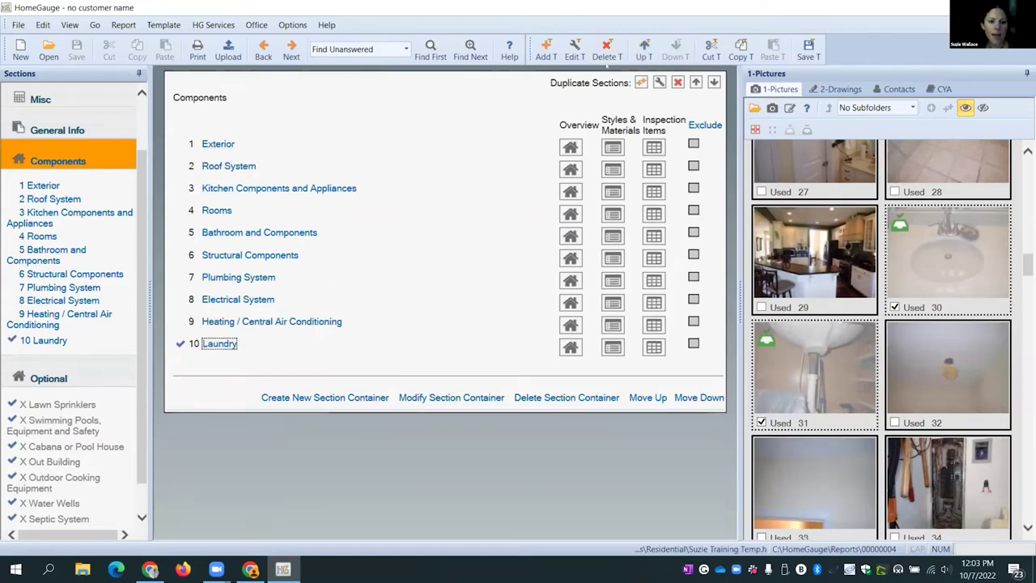
left_click(644, 50)
left_click(644, 51)
left_click(644, 50)
left_click(644, 50)
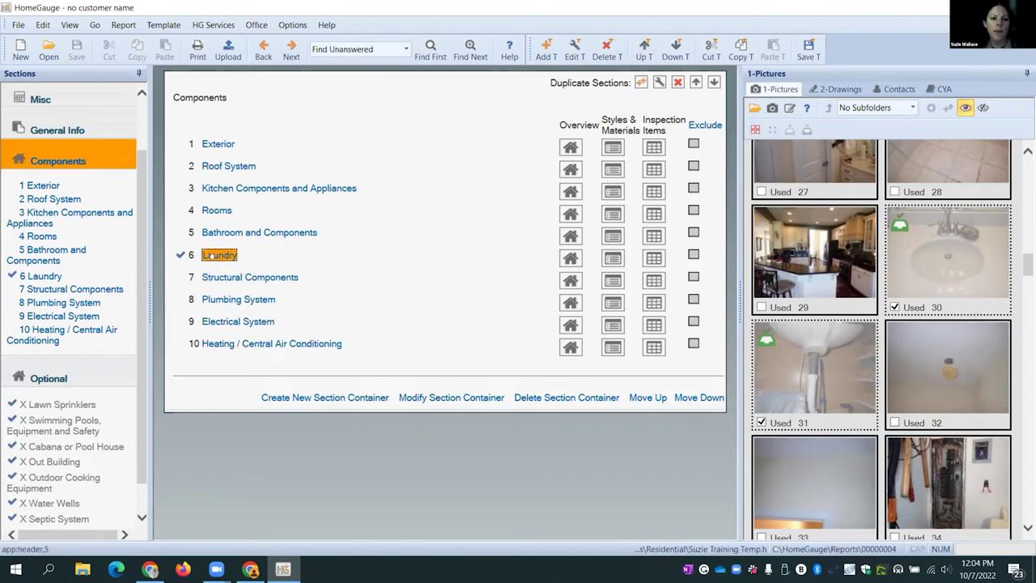
Step: Delete the newly added Laundry section from the components
left_click(606, 50)
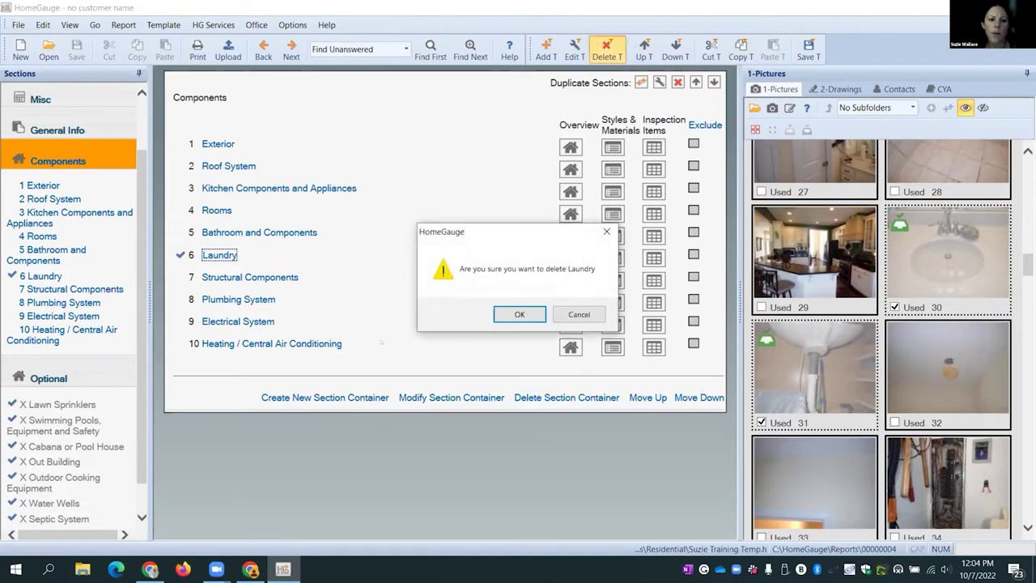
left_click(517, 315)
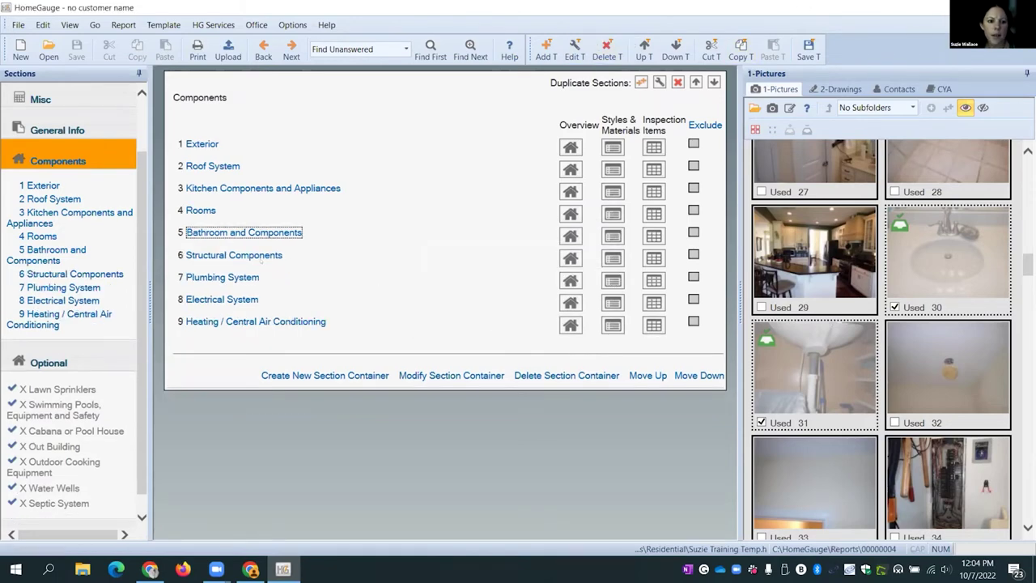
Step: Duplicate the Rooms section by copying and pasting it, and rename the original in fourth place as Laundry
left_click(200, 212)
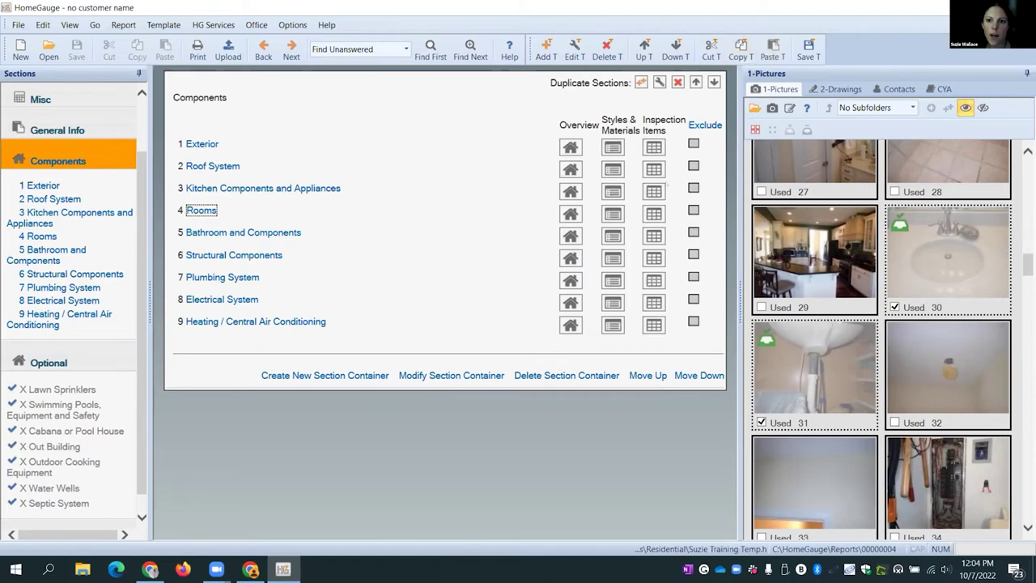
left_click(772, 50)
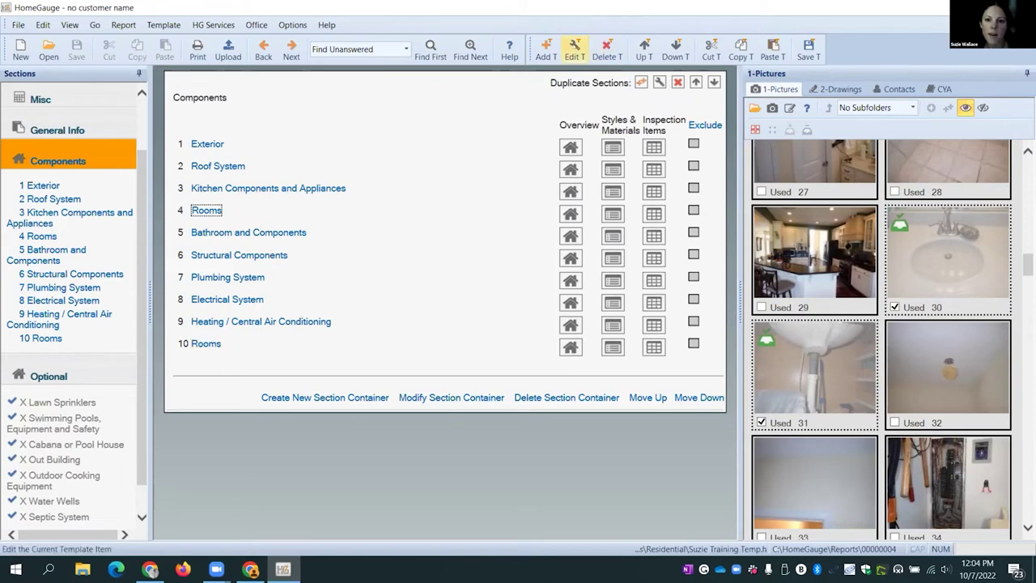
left_click(574, 48)
left_click(456, 154)
double_click(456, 153)
type("Laundry")
left_click(449, 415)
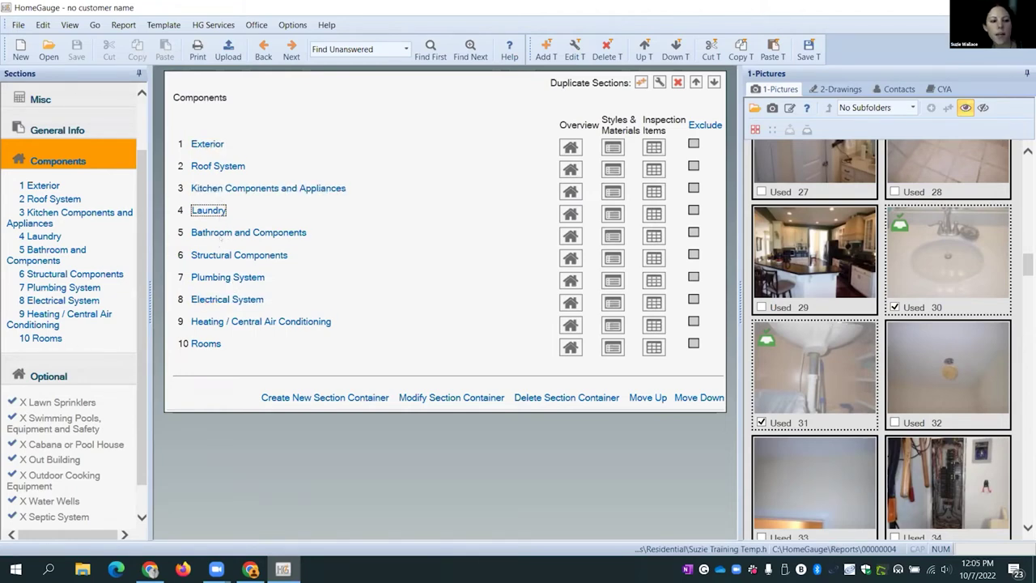
Step: Add an inspection item with the default name "new inspection item" to the Exterior section
left_click(41, 185)
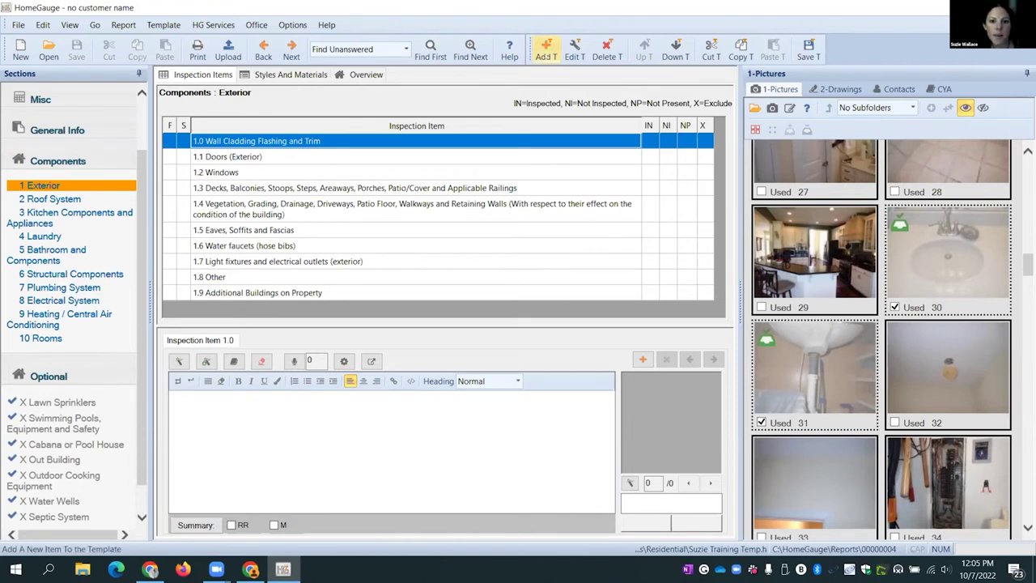
left_click(547, 48)
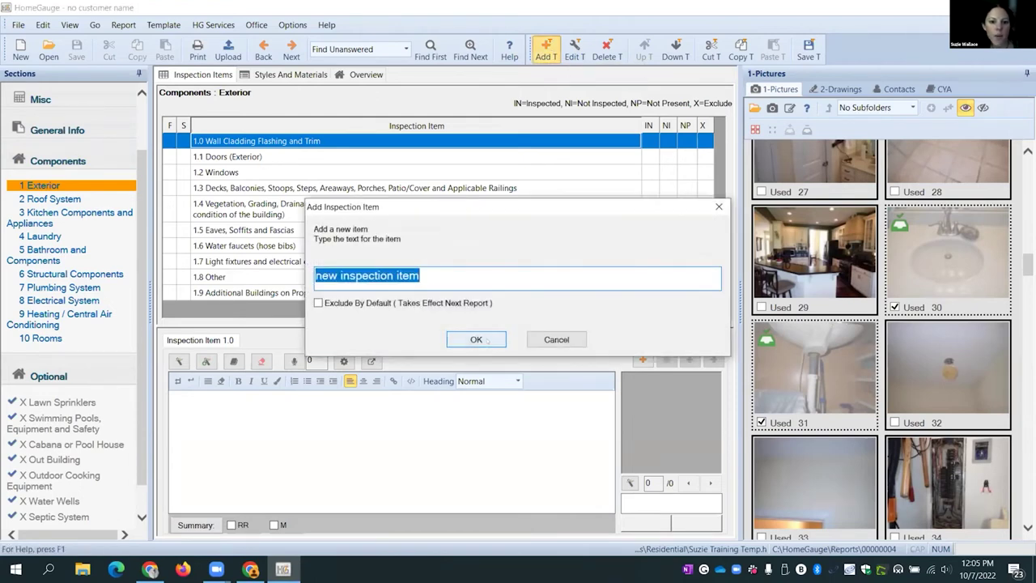
left_click(488, 341)
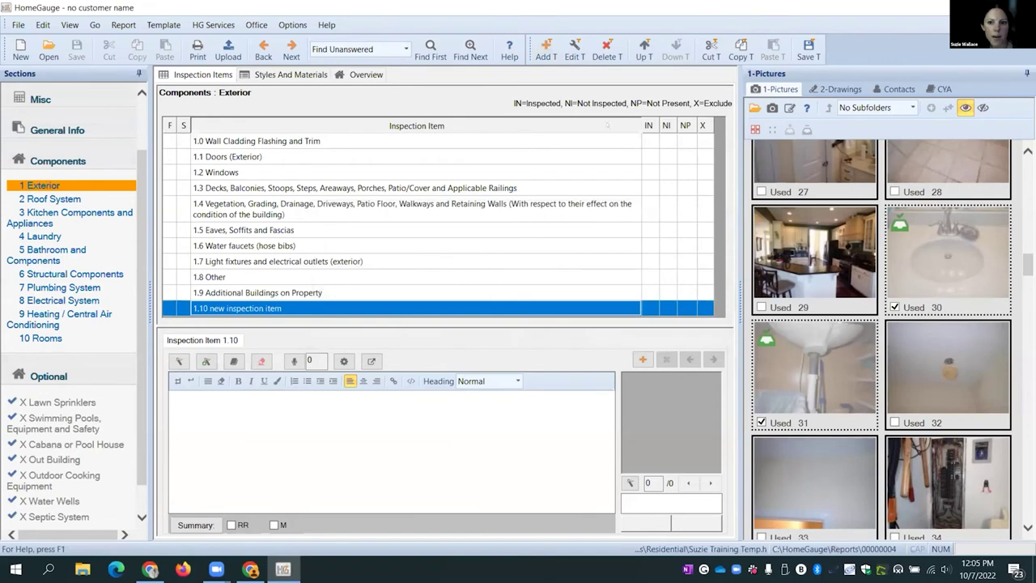
Step: Move the new inspection item up to between Water faucets (hose bibs) and Light fixtures and electrical outlets (exterior)
left_click(644, 49)
left_click(644, 49)
left_click(644, 49)
left_click(644, 49)
left_click(644, 49)
left_click(676, 49)
left_click(676, 48)
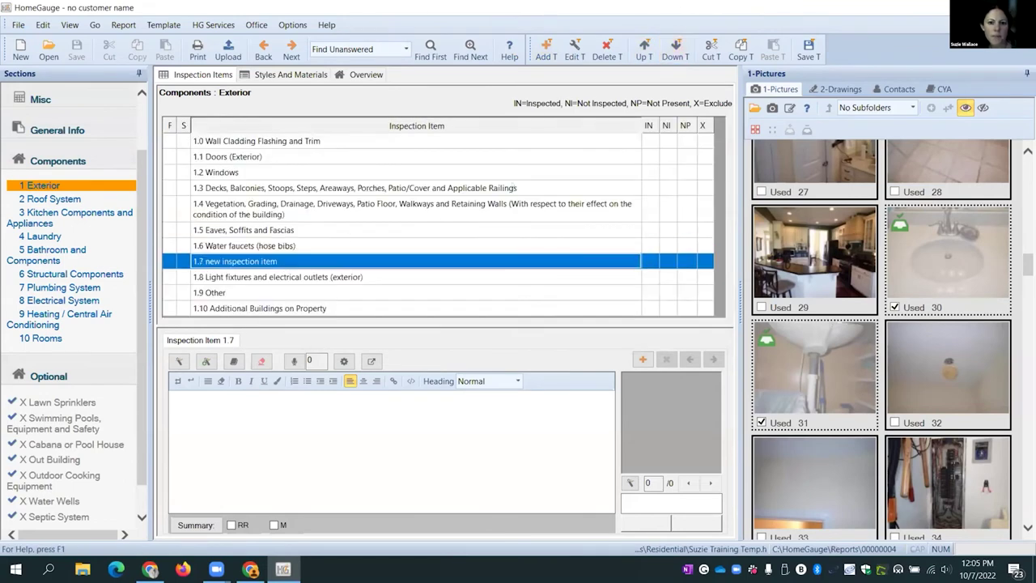
Step: Open the Eaves, Soffits and Fascias item for editing, try the Exclude By Default option, and cancel the edit
left_click(243, 229)
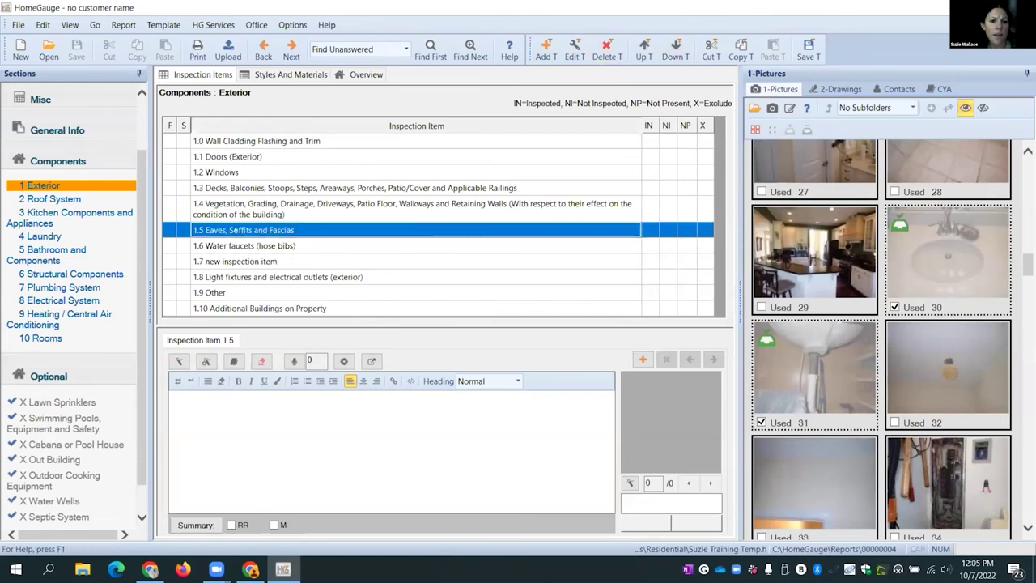
left_click(574, 48)
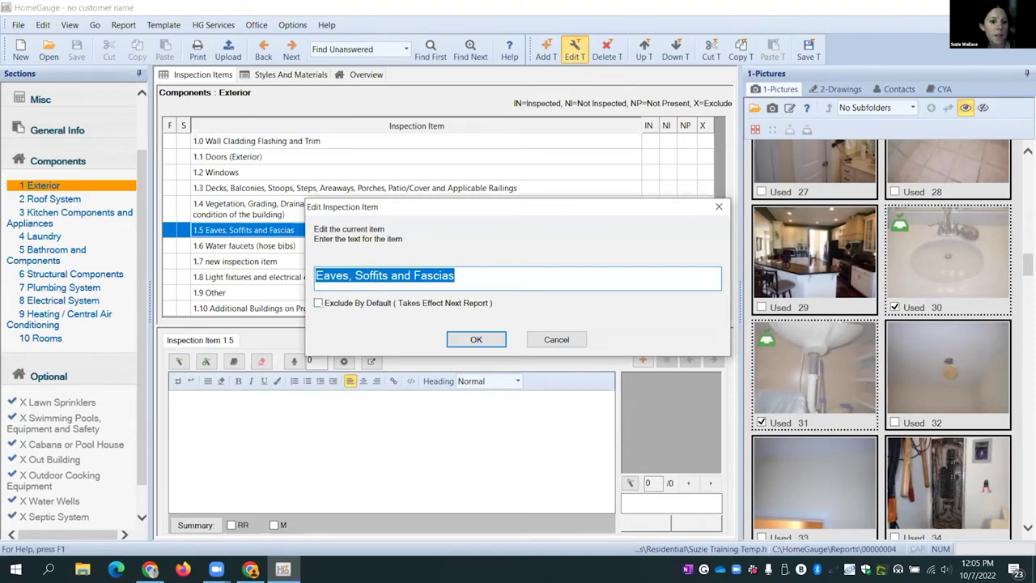
left_click(318, 302)
left_click(318, 303)
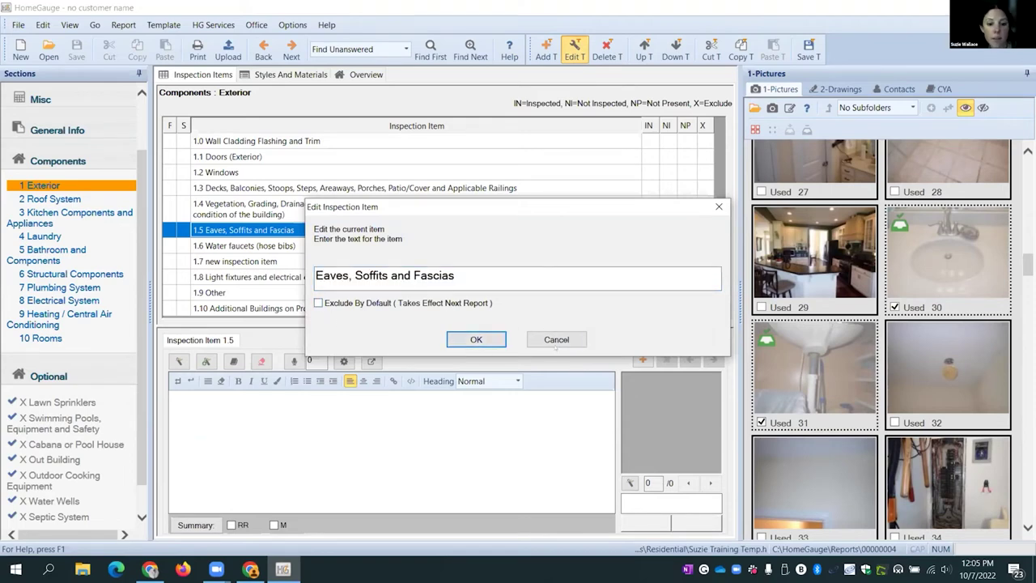
left_click(571, 334)
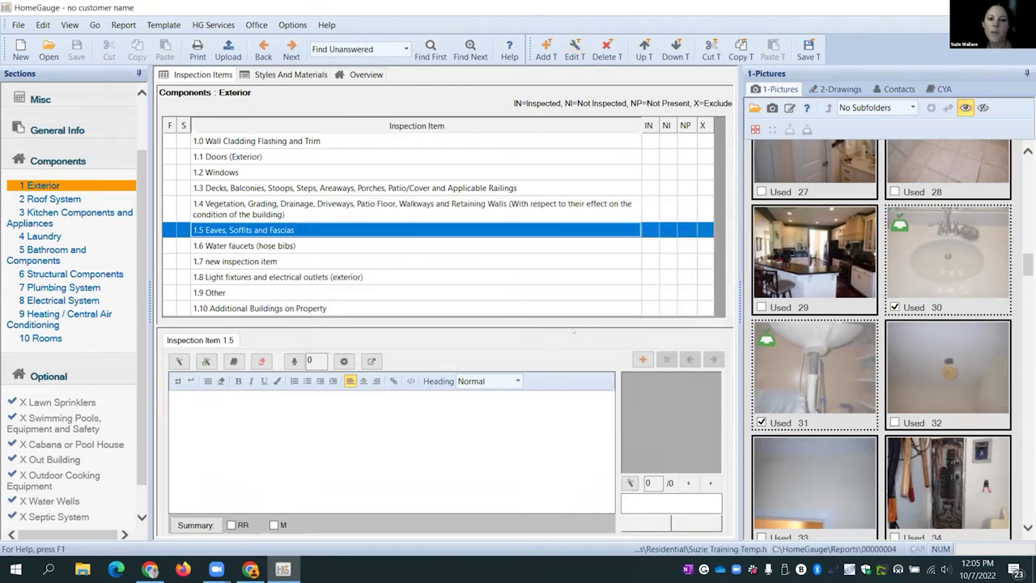
Step: Edit the Siding Style entry in the Exterior section's Styles and Materials and add an option named New Option
left_click(290, 75)
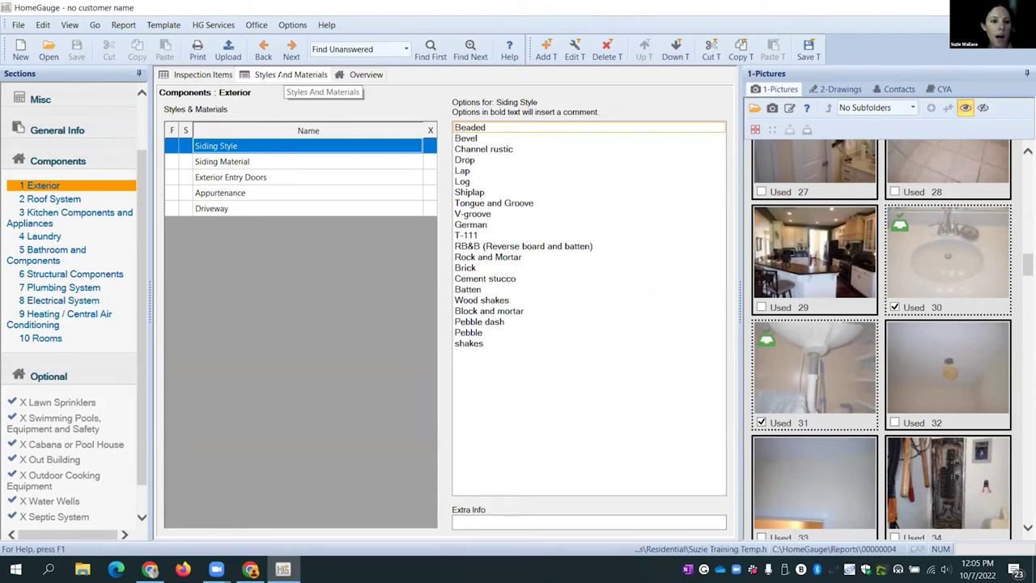
left_click(198, 146)
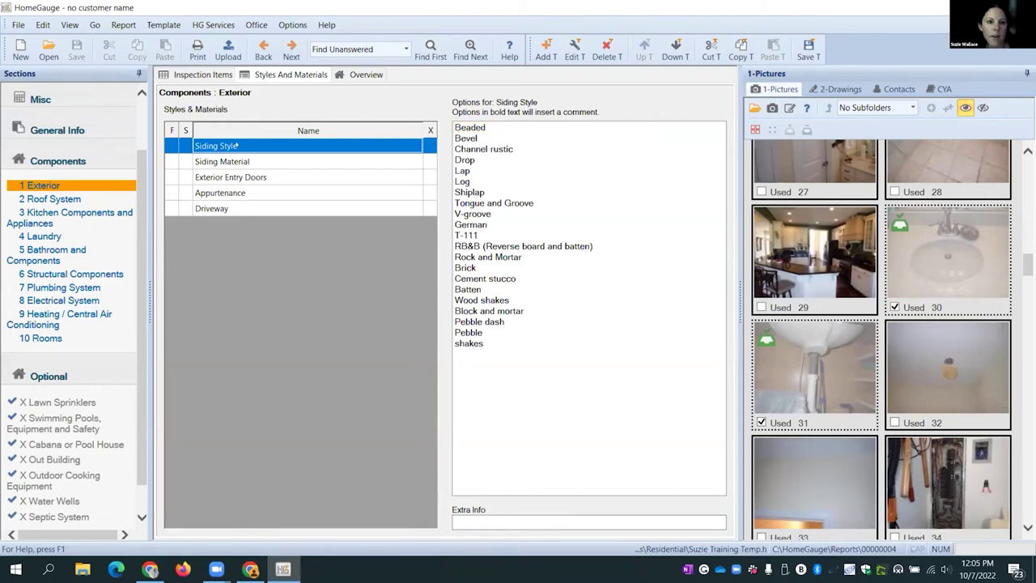
right_click(237, 147)
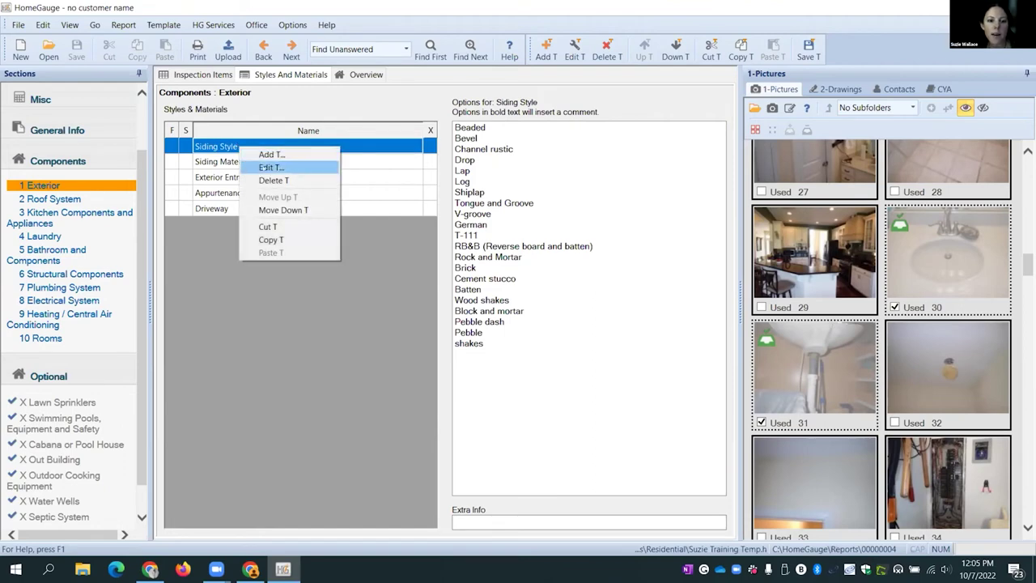
left_click(268, 168)
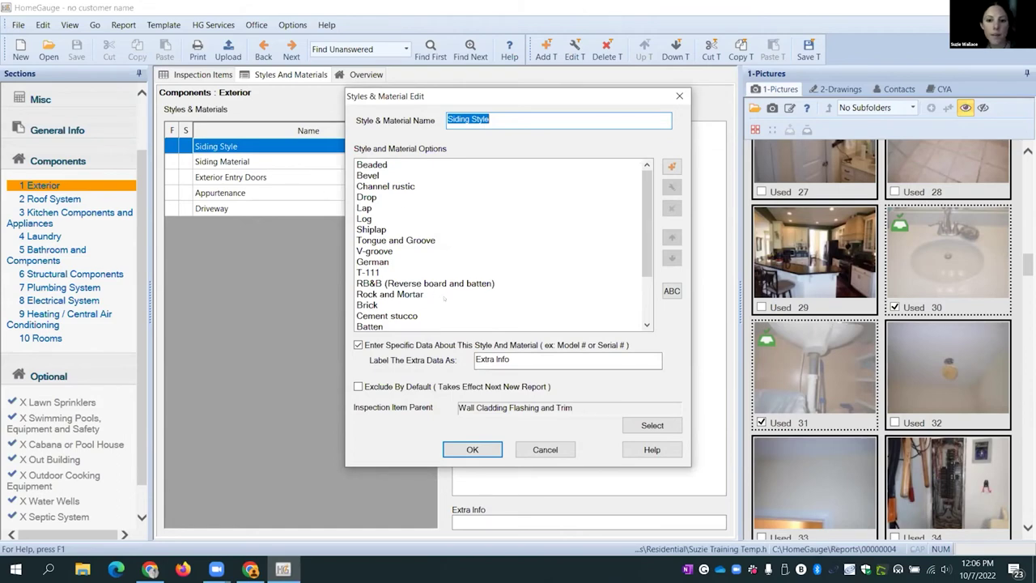
left_click_drag(646, 230, 646, 274)
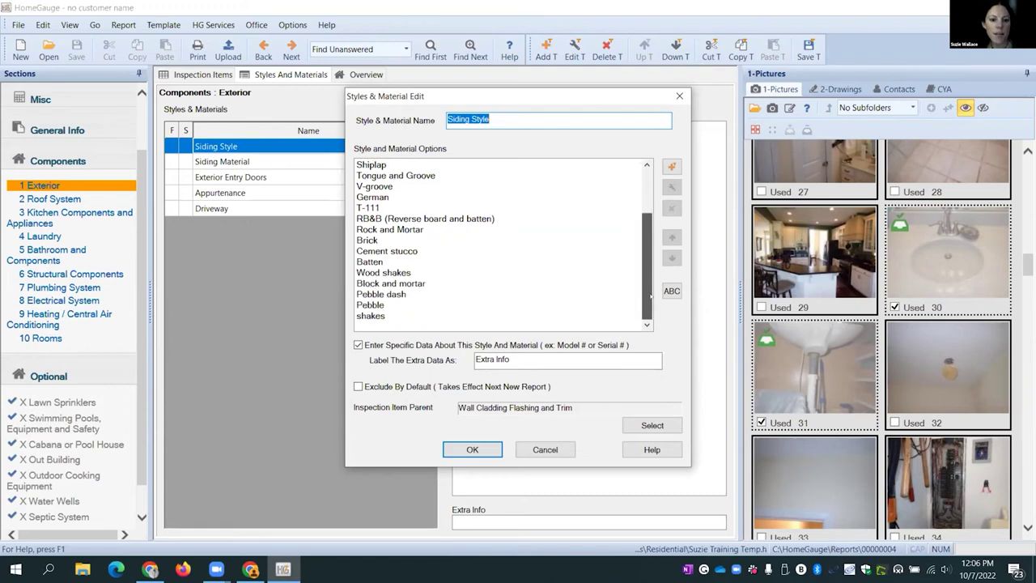
scroll(450, 261, "up", 2)
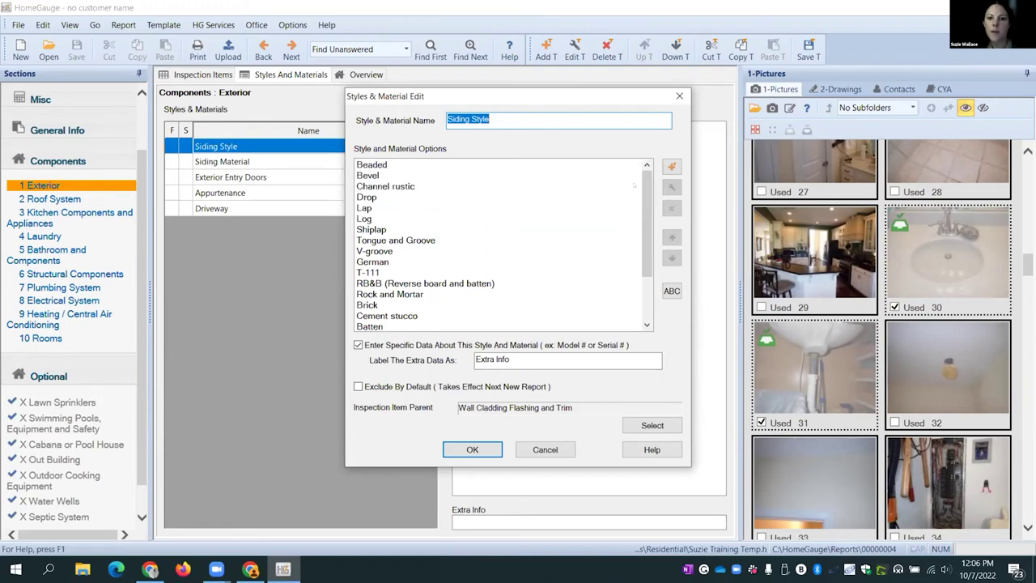
left_click(671, 166)
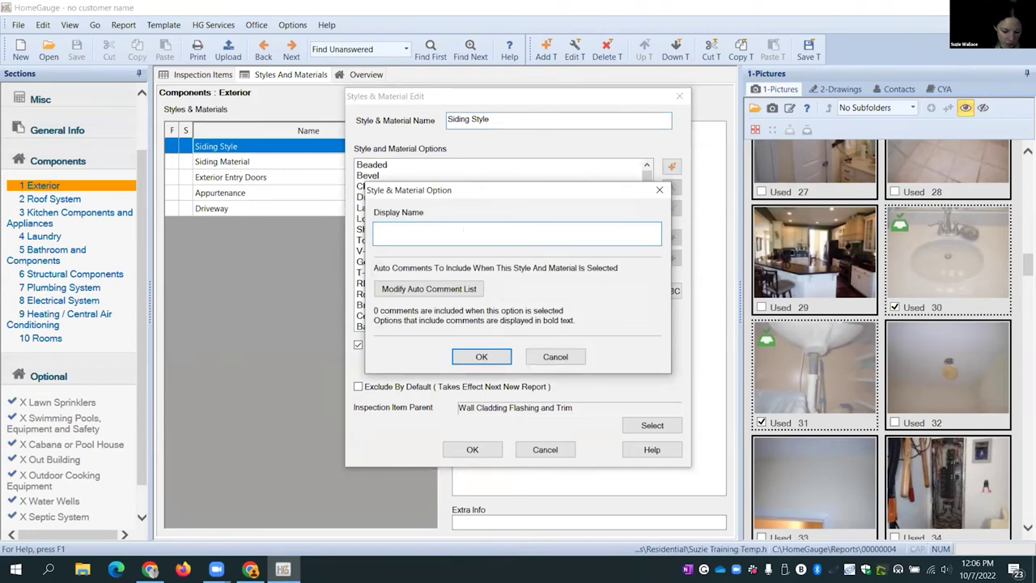
type("New Option")
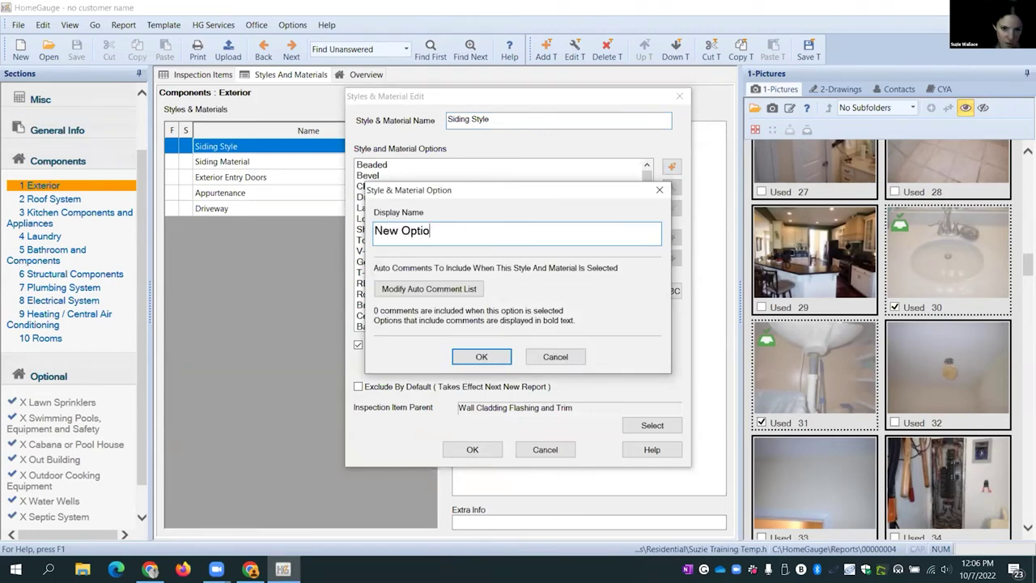
left_click(492, 357)
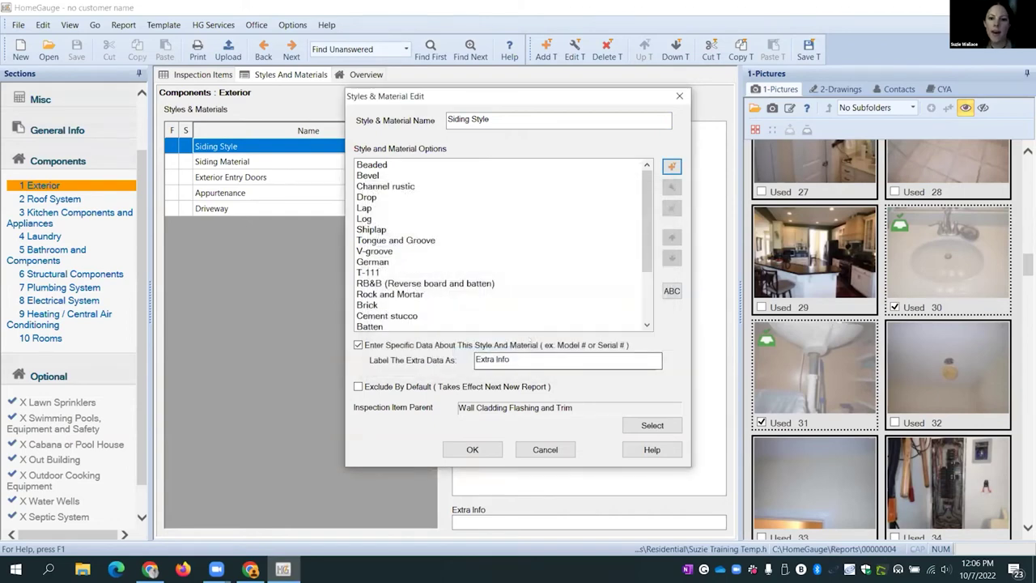
Step: Sort the Siding Style options alphabetically and save the style
left_click_drag(646, 239, 647, 295)
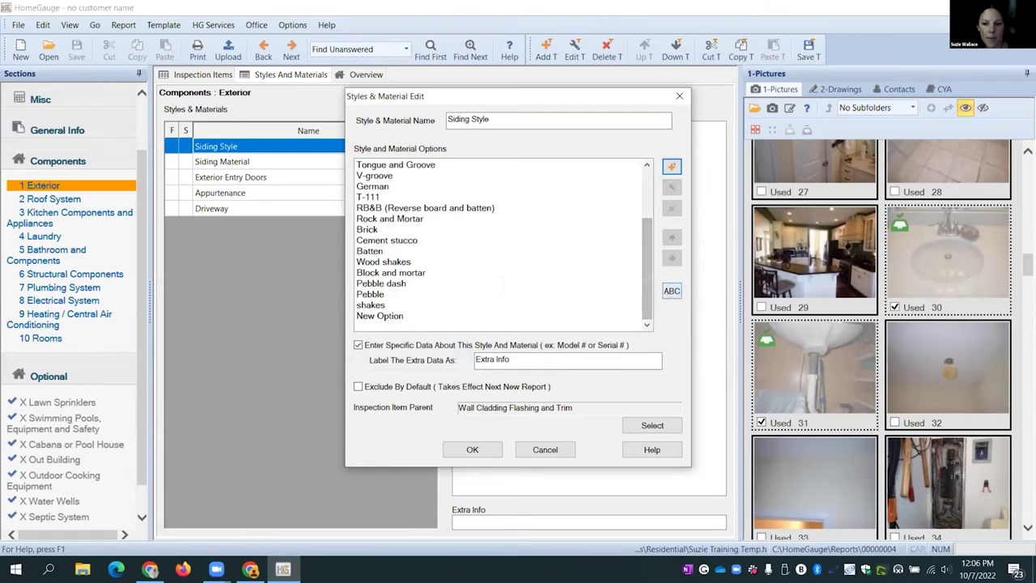
left_click(672, 291)
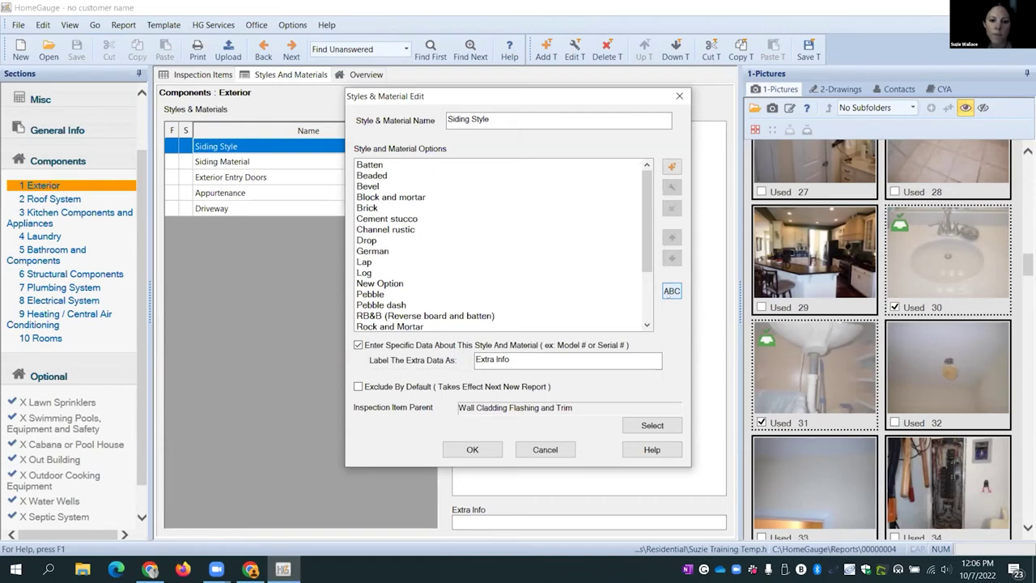
left_click(482, 450)
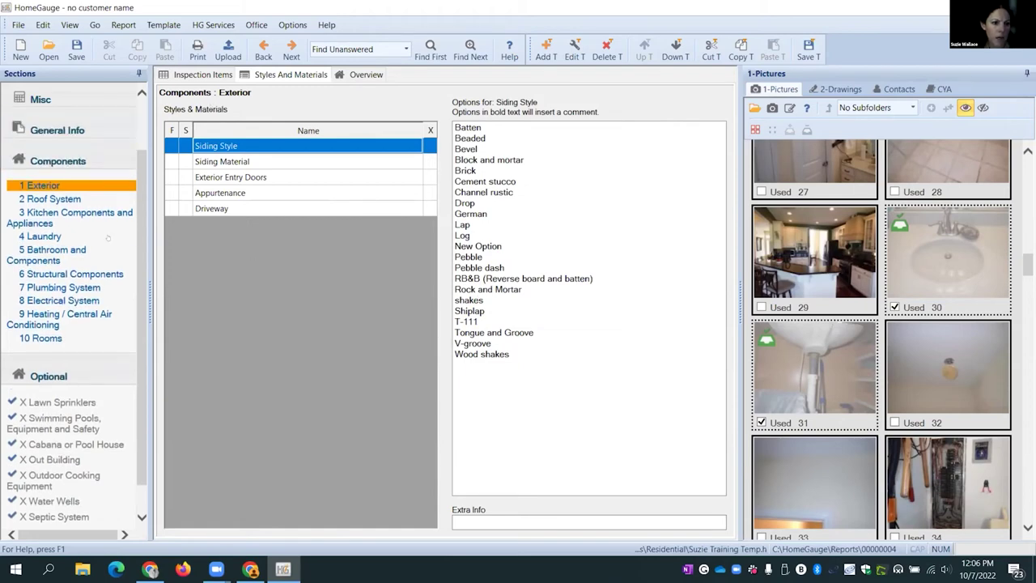
Step: Start a new style and material entry in the Exterior section and name it New Material
left_click(44, 198)
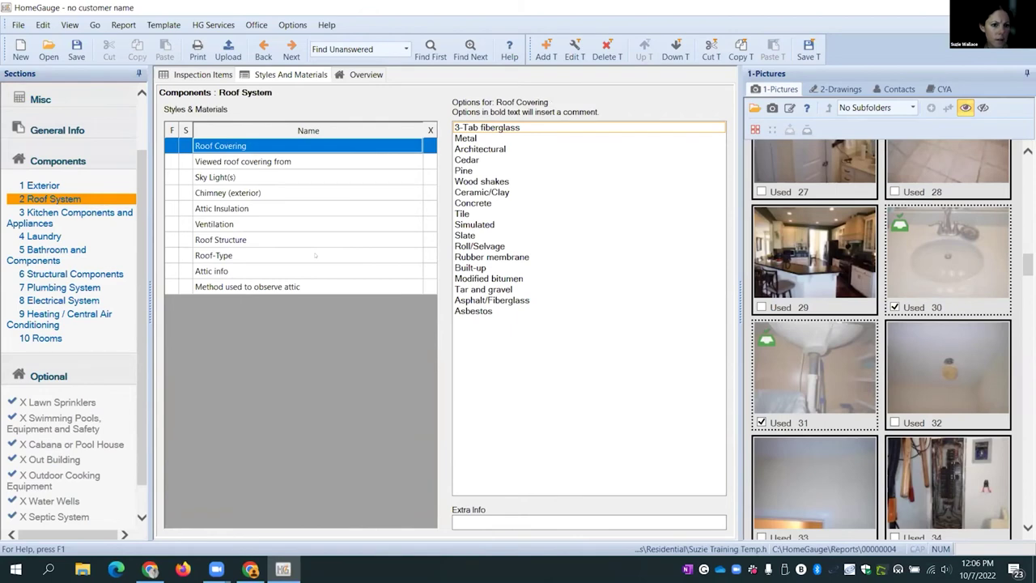
left_click(29, 185)
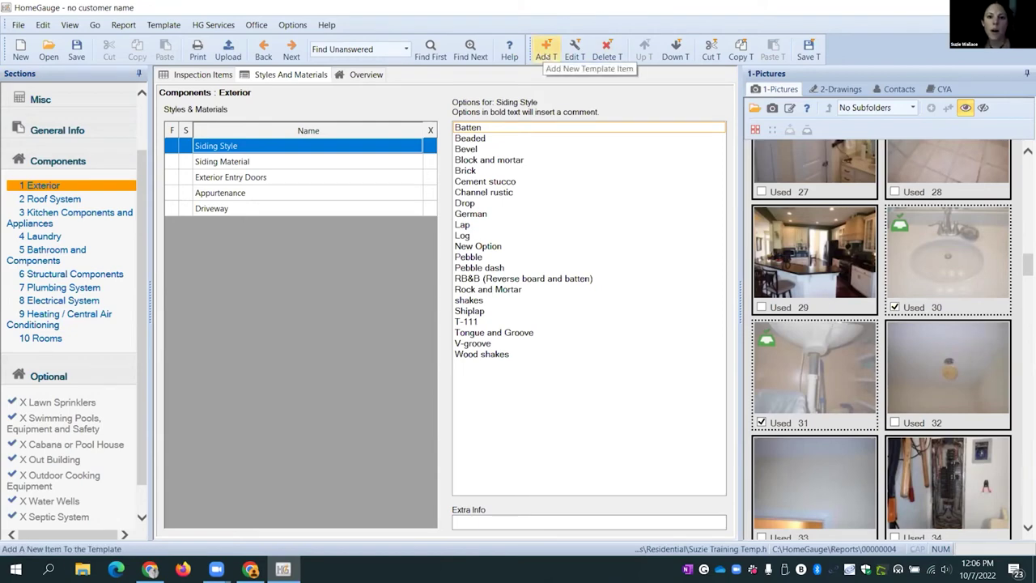
left_click(545, 50)
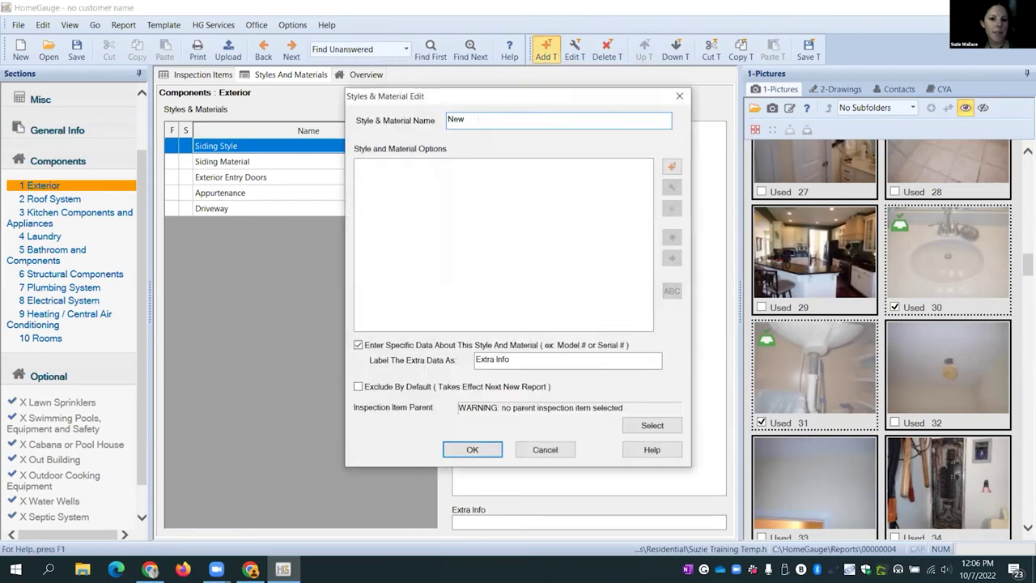
key("BackSpace")
type("New Material")
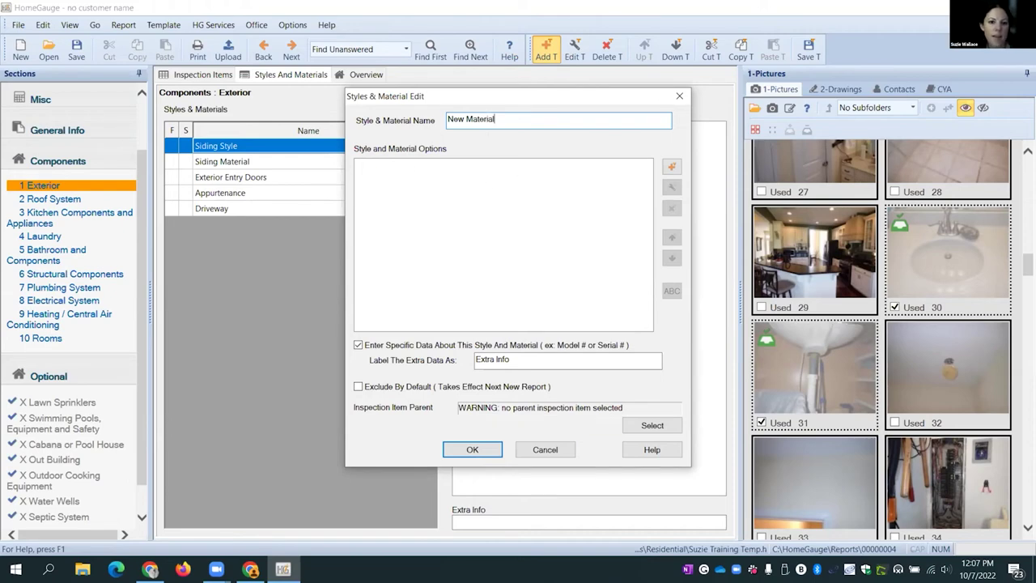
key("shift+Home")
left_click(512, 210)
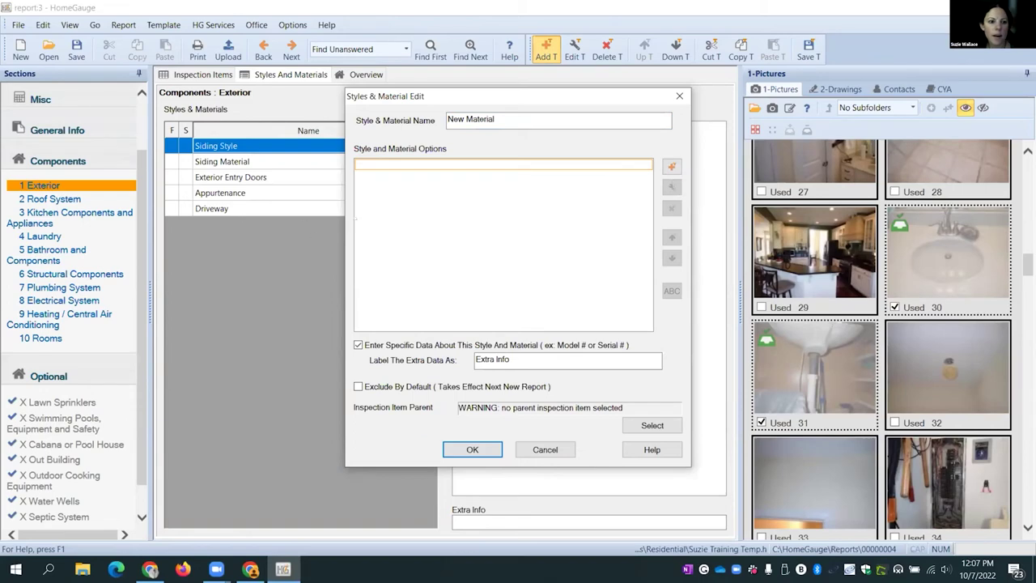
Step: Add the options Wood and Plastic to the New Material style
left_click(671, 166)
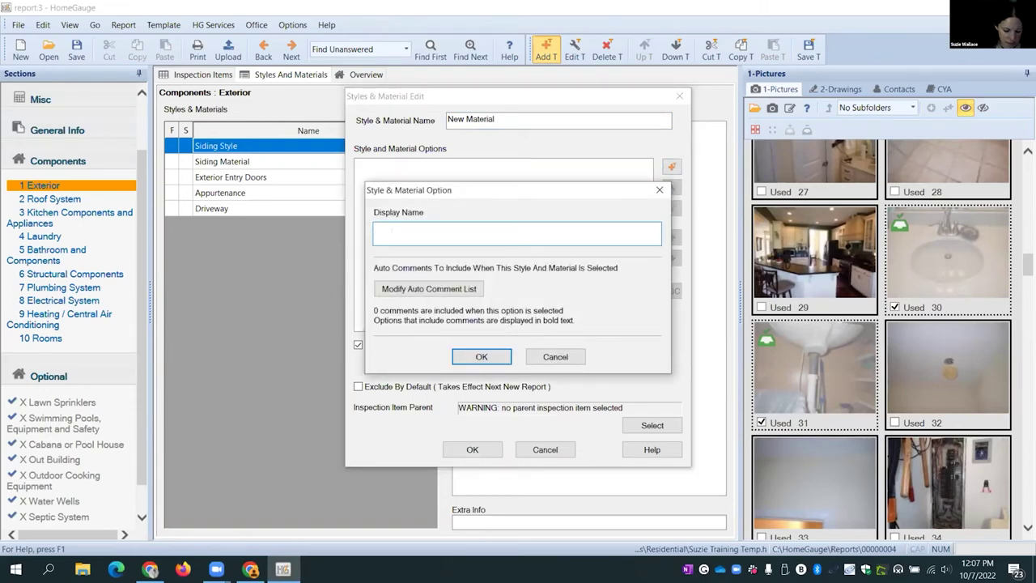
type("Wood")
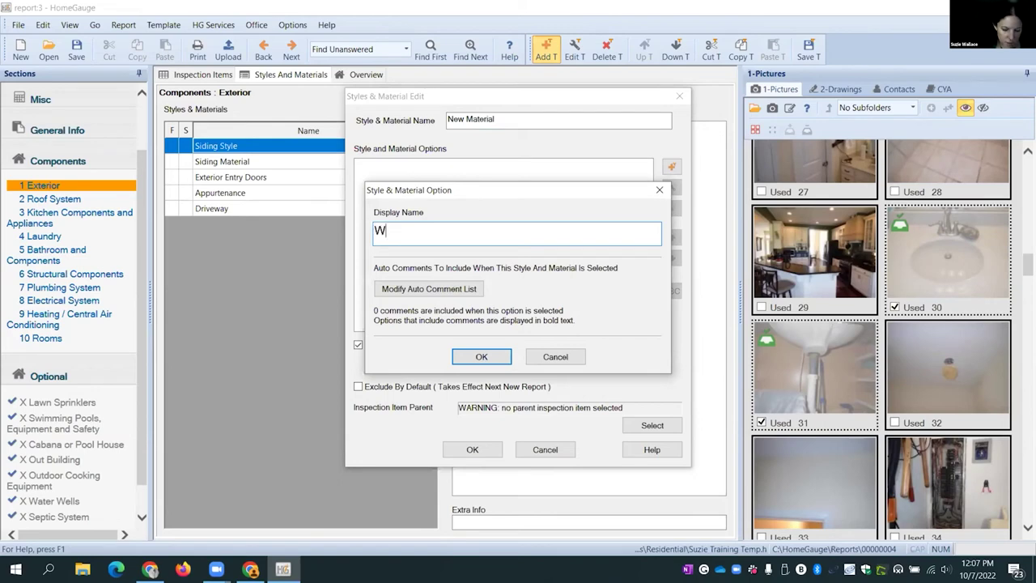
left_click(481, 356)
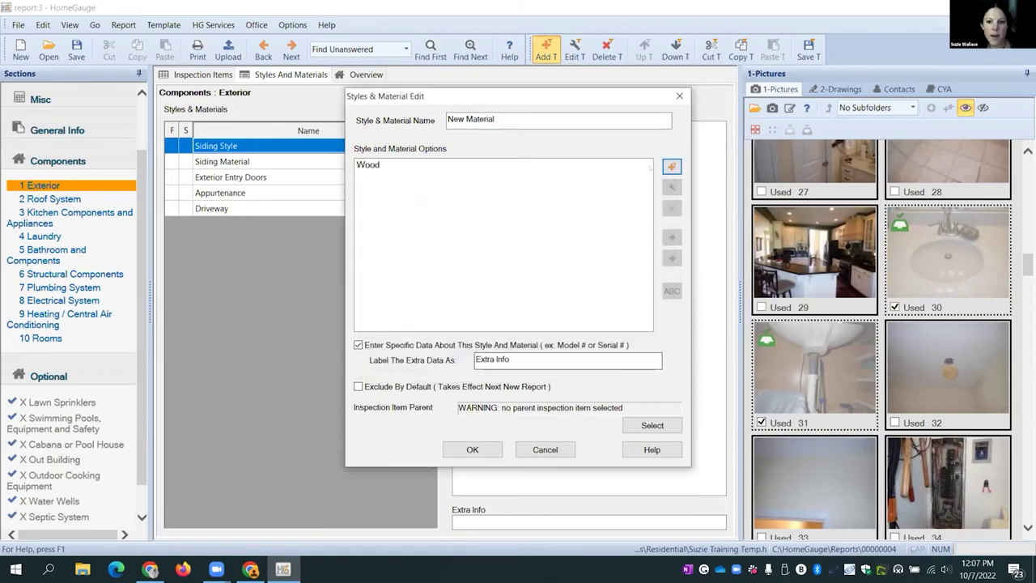
key("Return")
type("Plastic")
left_click(482, 356)
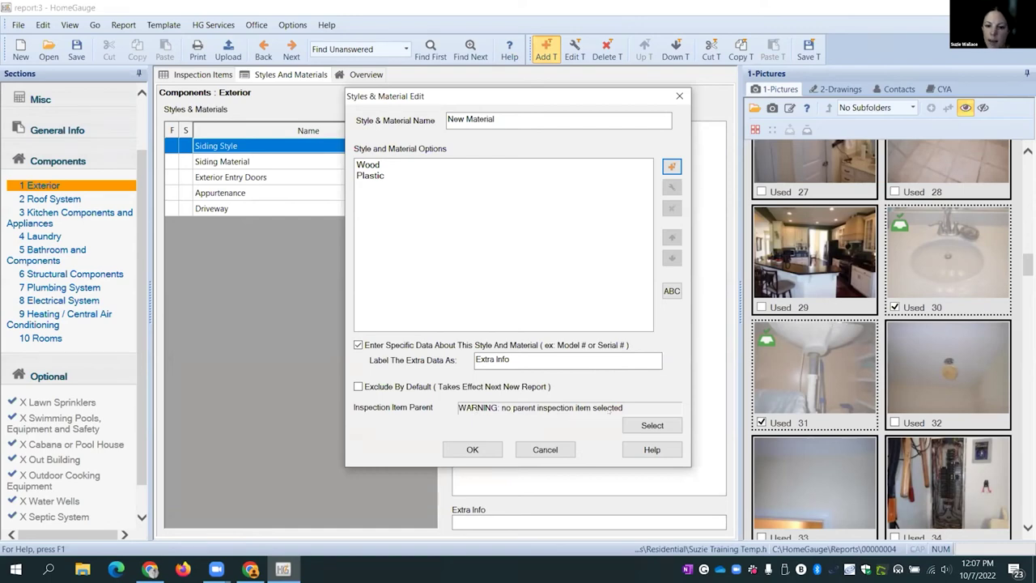
Step: Set Wall Cladding Flashing and Trim as New Material's parent inspection item and save the new style
left_click(652, 425)
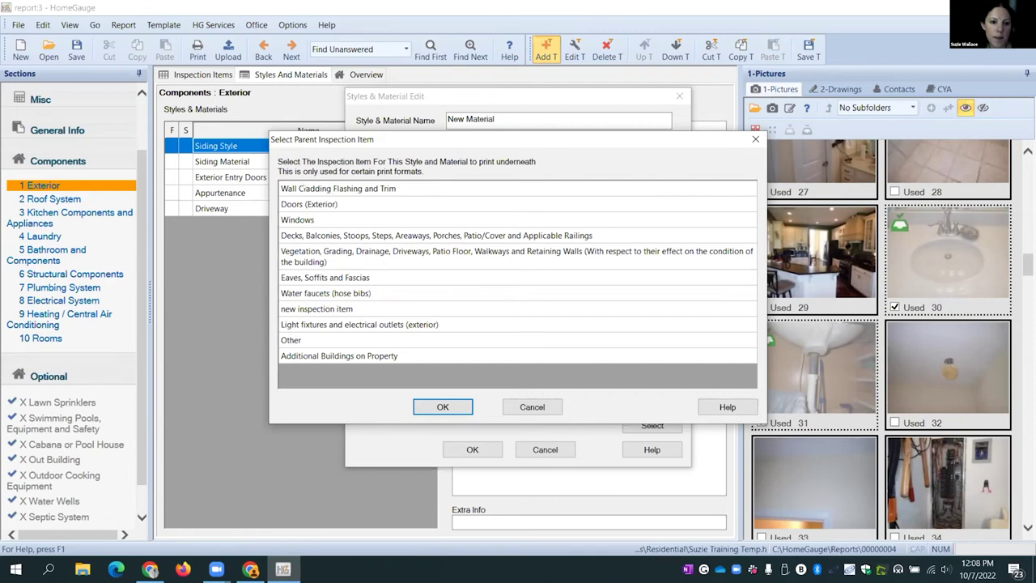
left_click(302, 188)
left_click(448, 409)
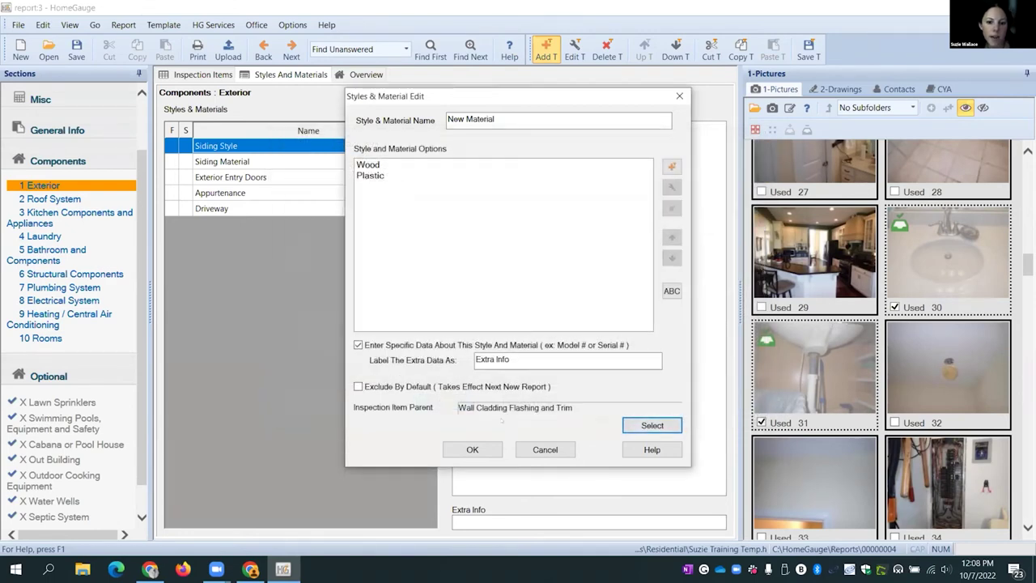
left_click(484, 450)
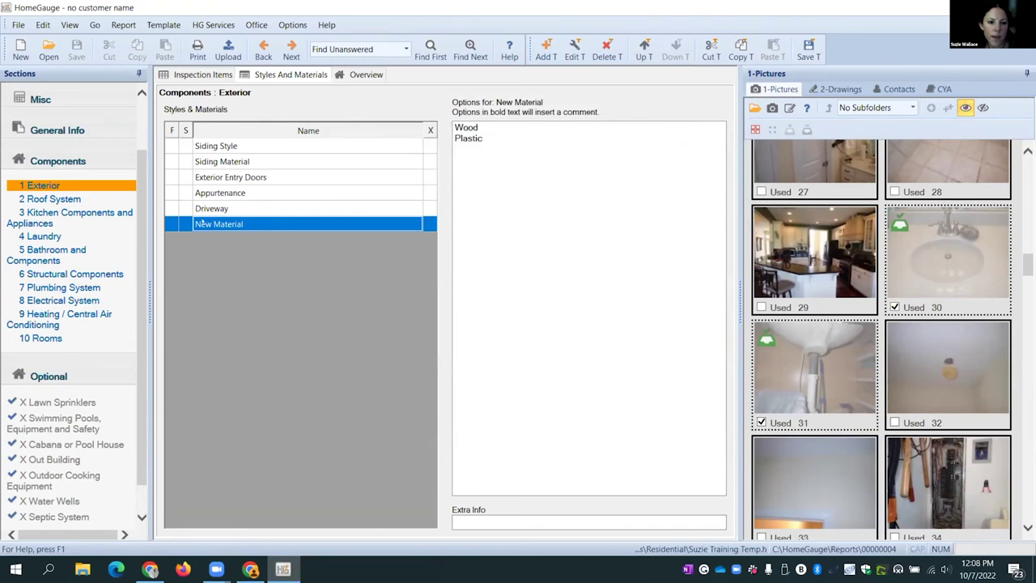
Step: Try selecting the Wood option for New Material and clear the selection again
left_click(466, 127)
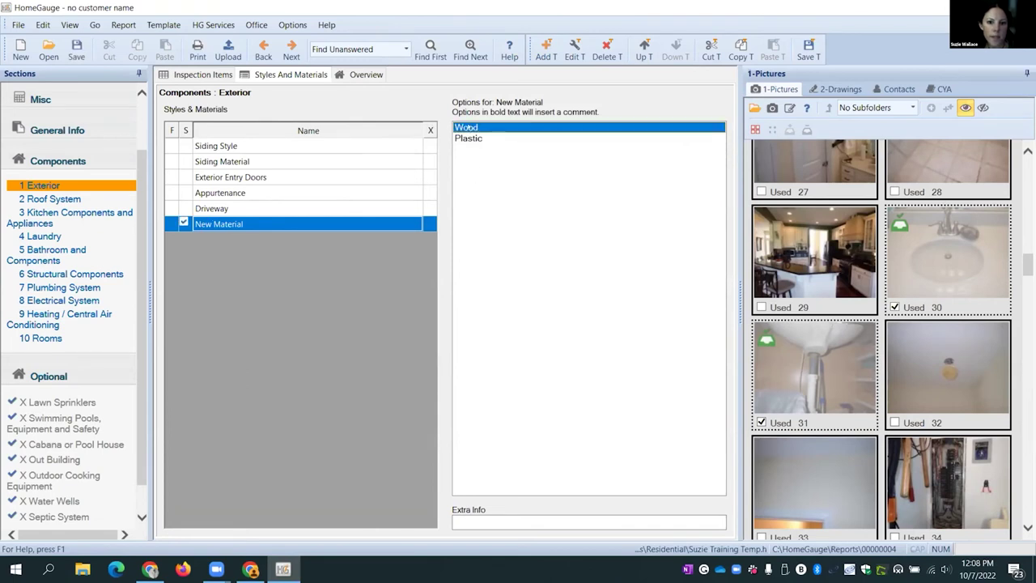
left_click(466, 127)
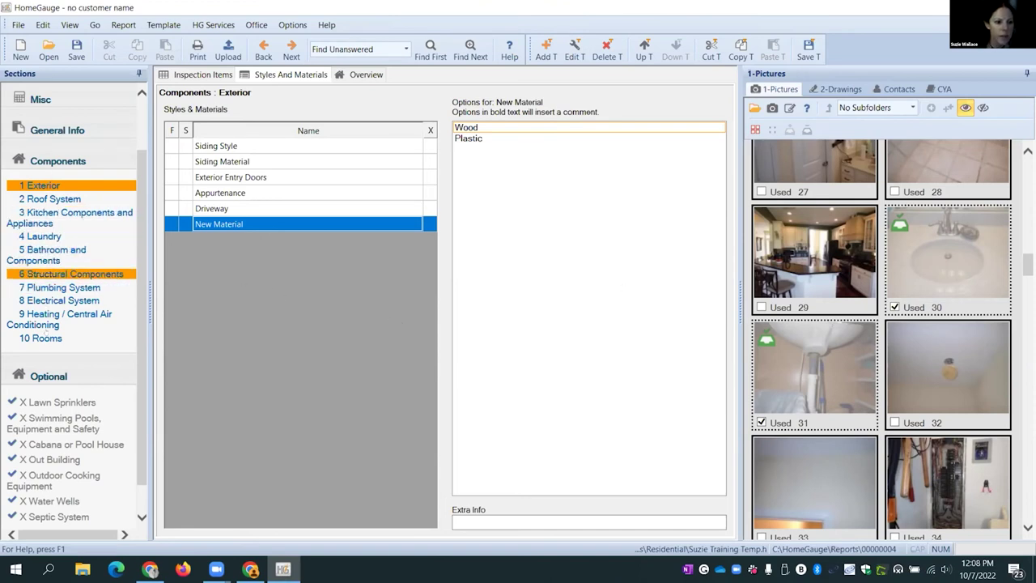
Step: Select FEDERAL PACIFIC as the Electric Panel Manufacturer in the Electrical System section
left_click(48, 300)
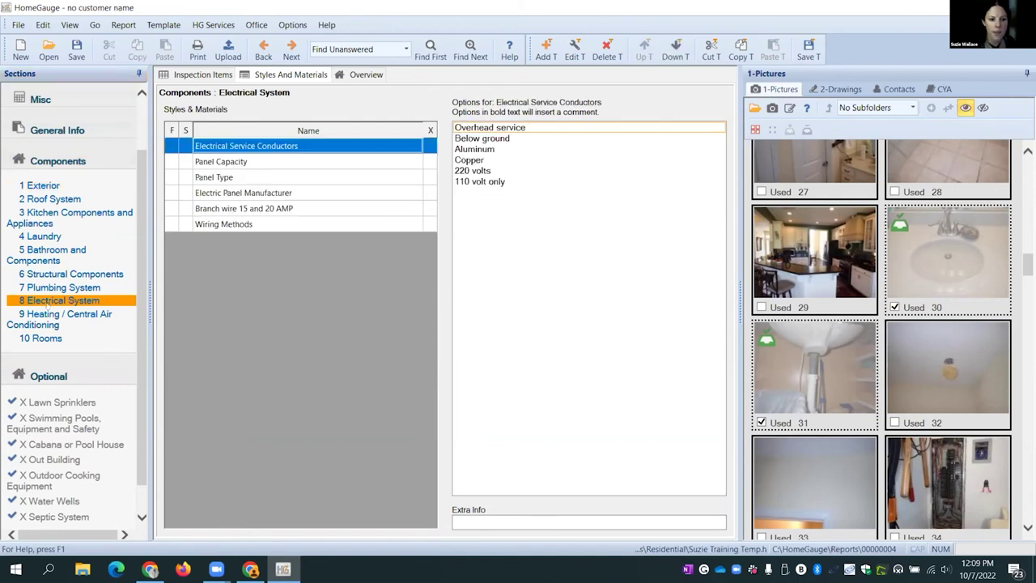
left_click(236, 193)
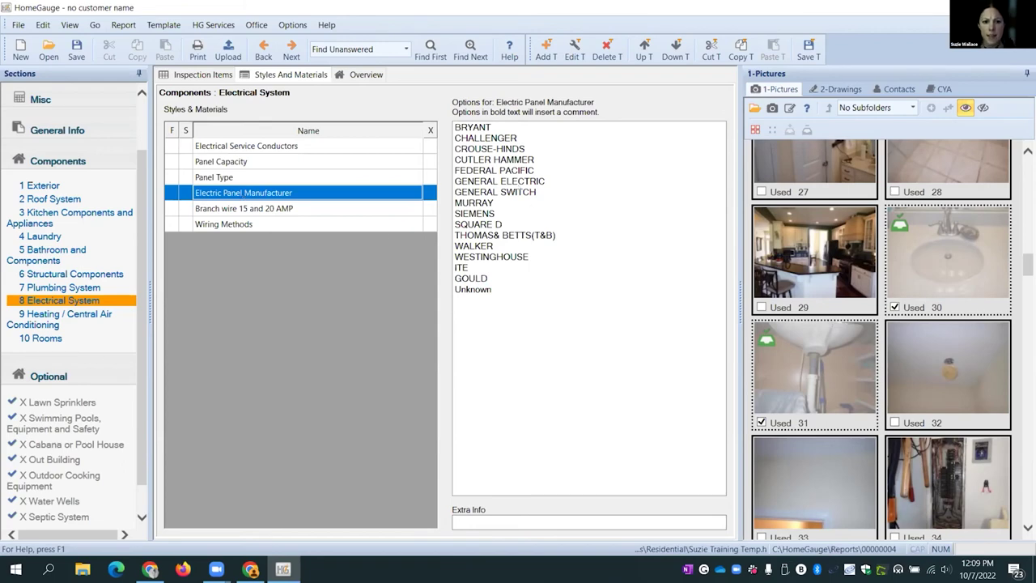
left_click(493, 170)
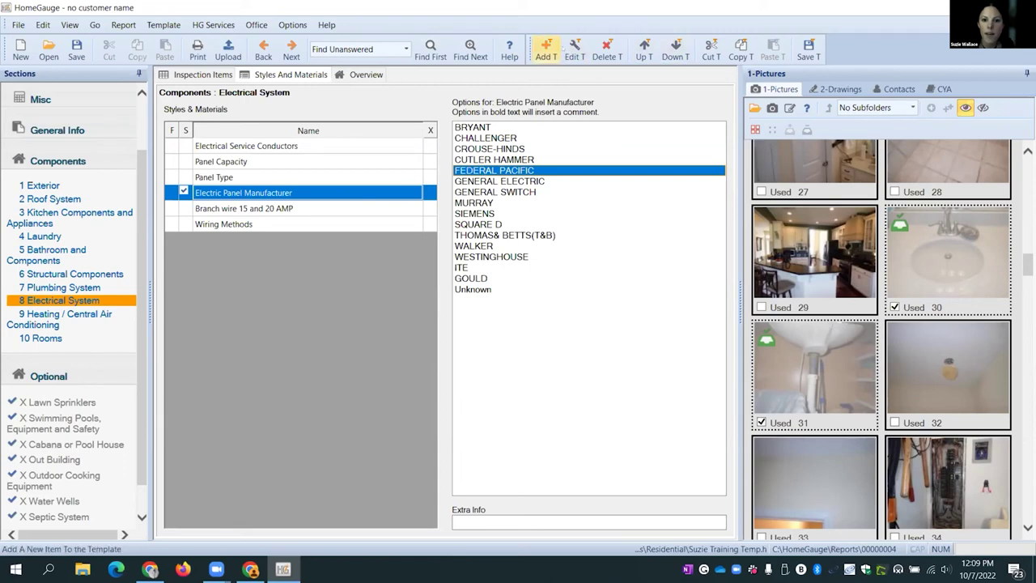
Step: Open the auto comment list of the FEDERAL PACIFIC option in the Electric Panel Manufacturer style
left_click(575, 49)
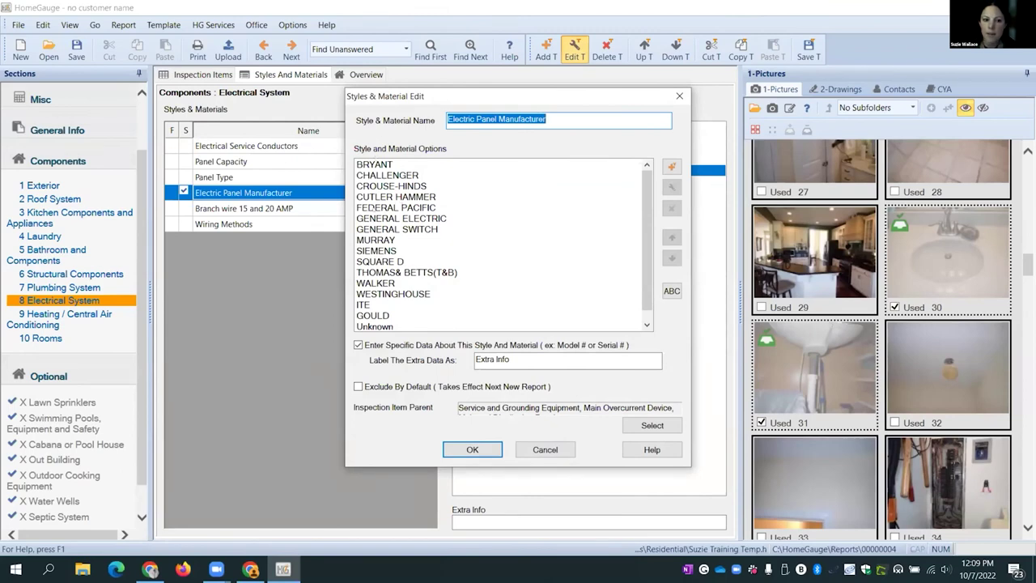
left_click(400, 208)
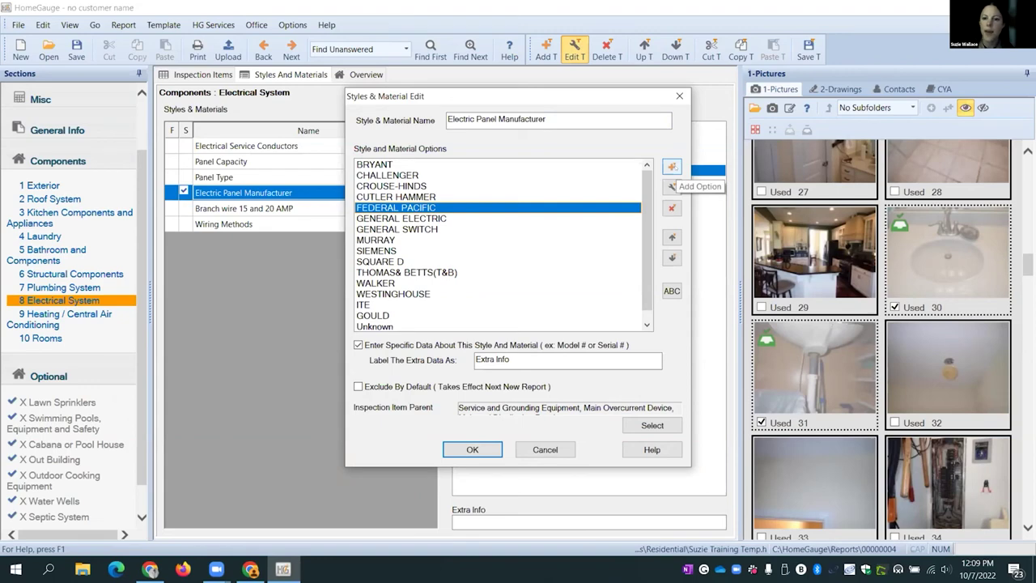
left_click(671, 166)
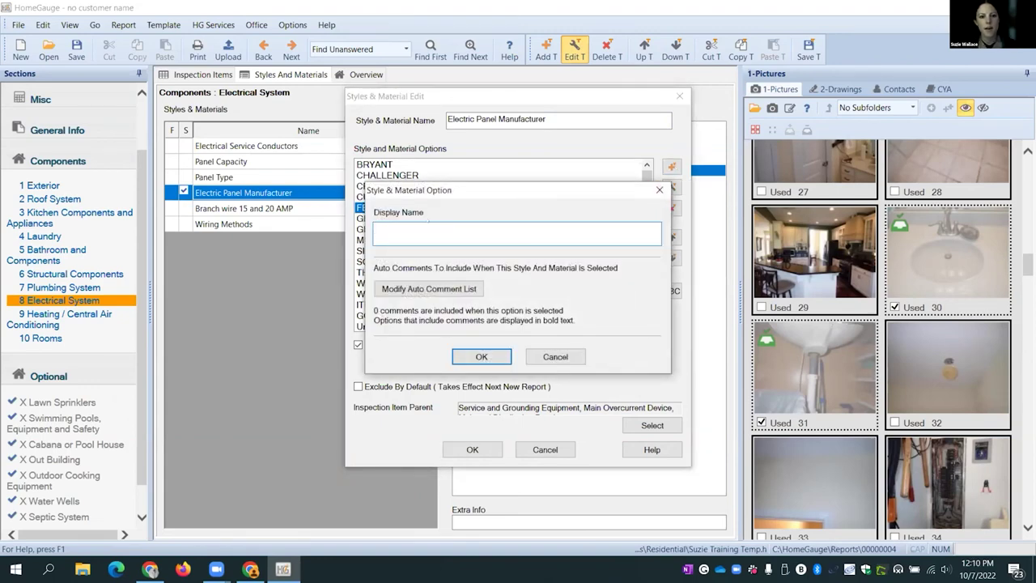
left_click(555, 356)
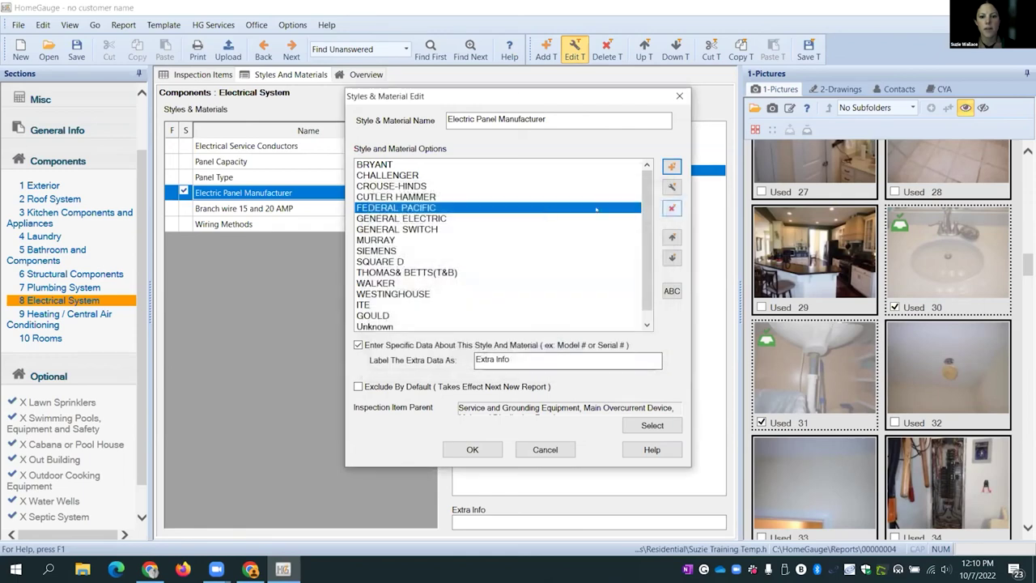
left_click(403, 208)
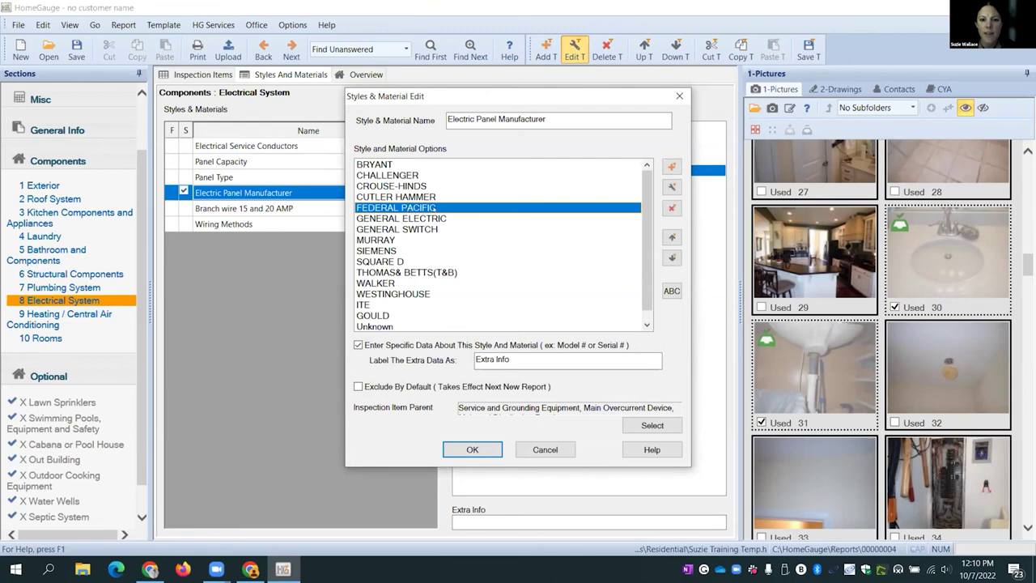
left_click(671, 186)
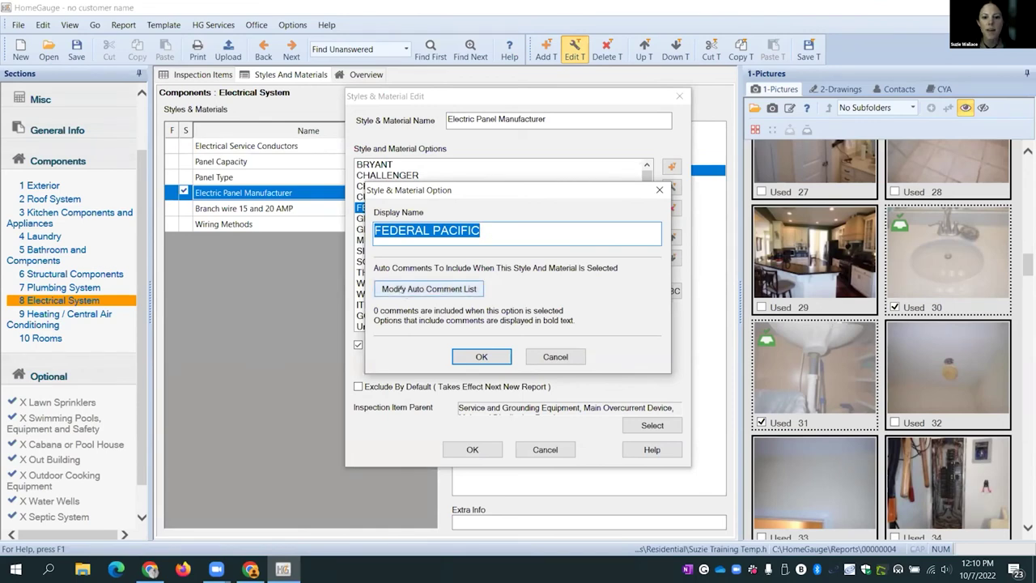
left_click(449, 289)
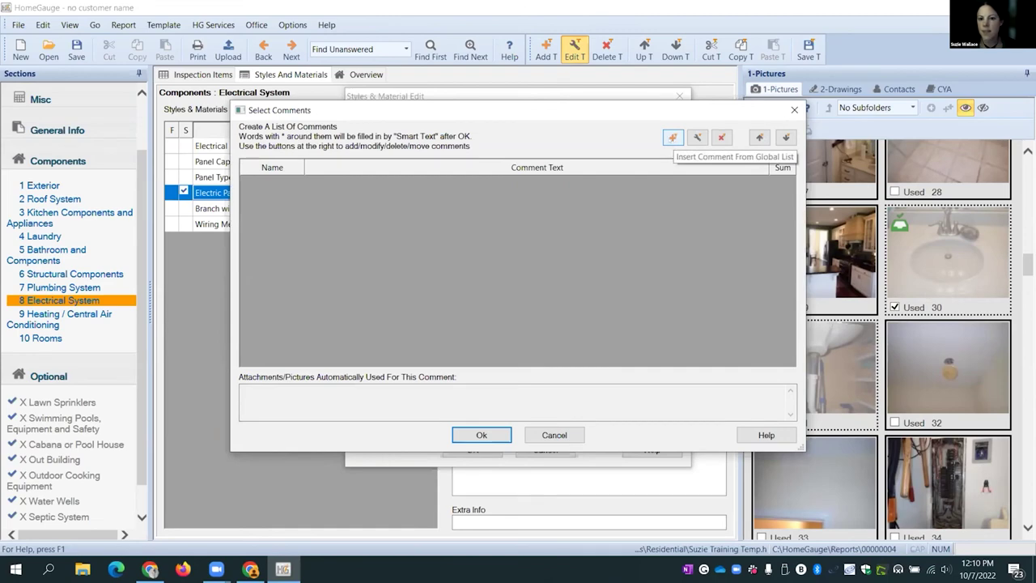
Step: Filter the template's global comment list for "federal pacific"
left_click(673, 138)
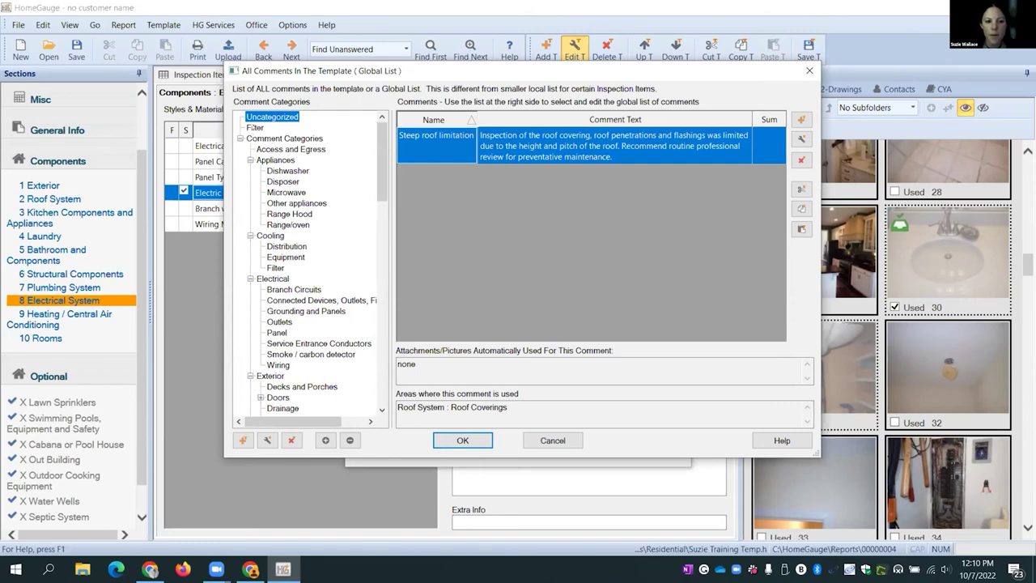
left_click(254, 127)
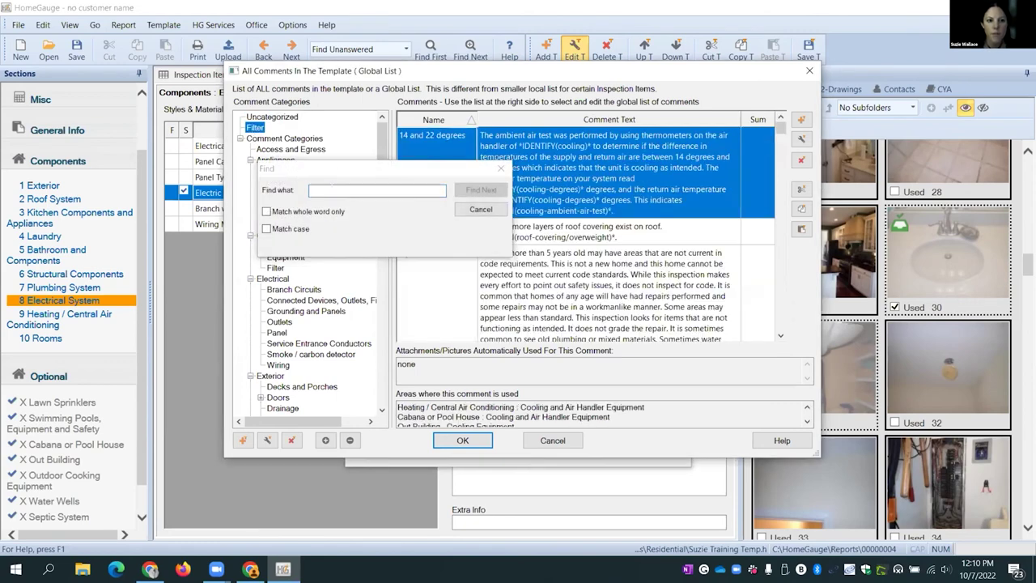
type("f")
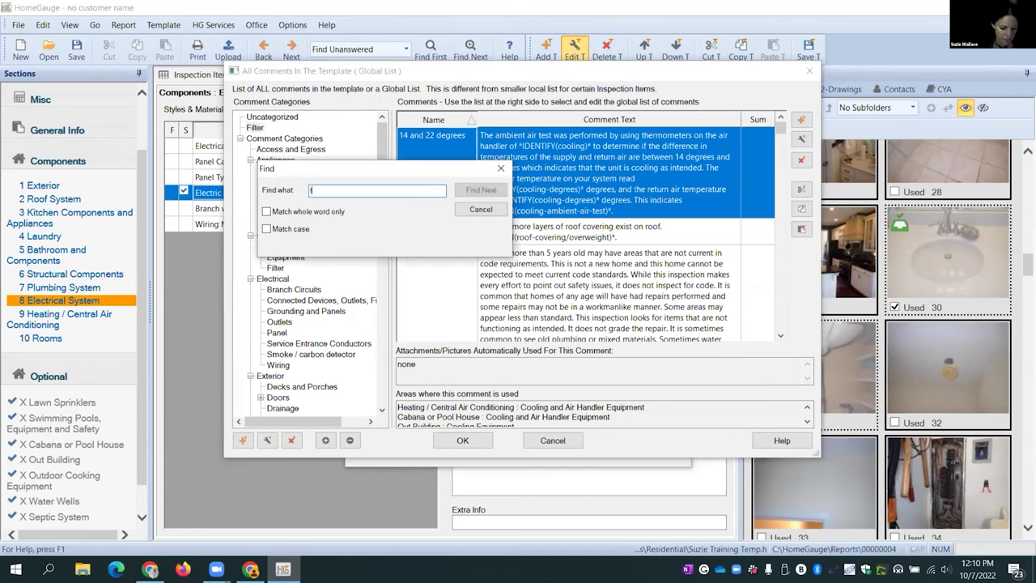
type("ederal pa")
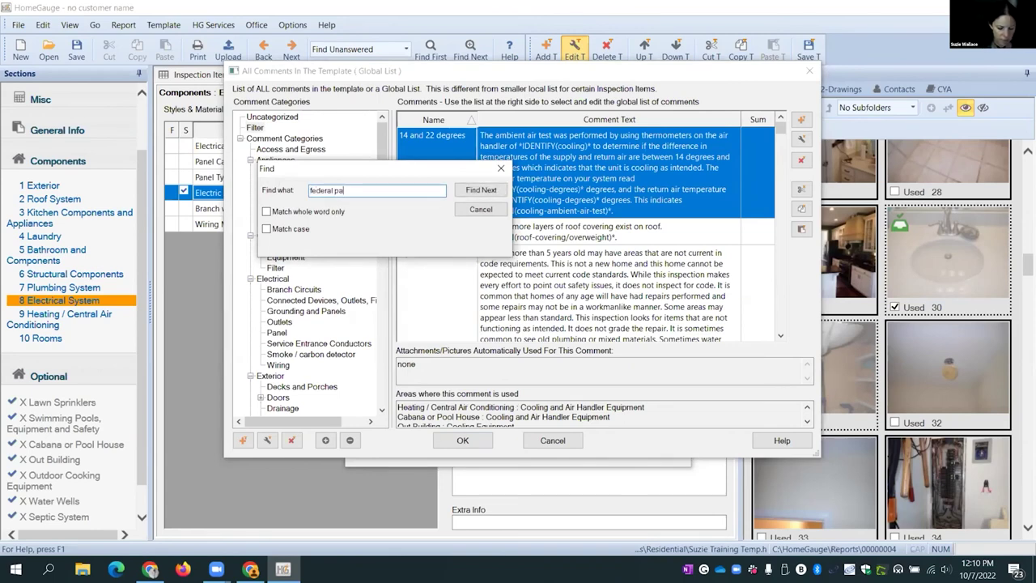
type("cific")
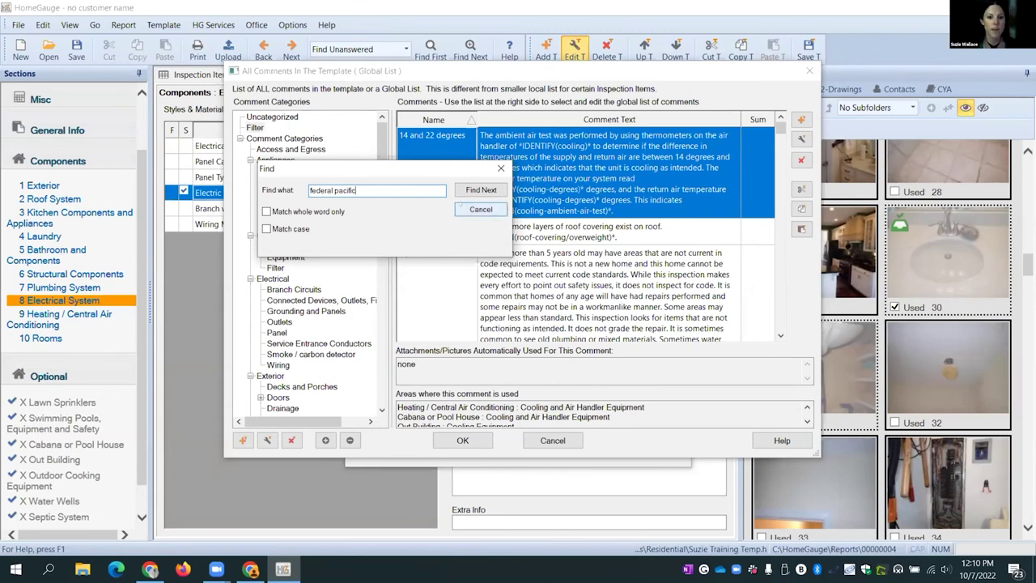
left_click(481, 189)
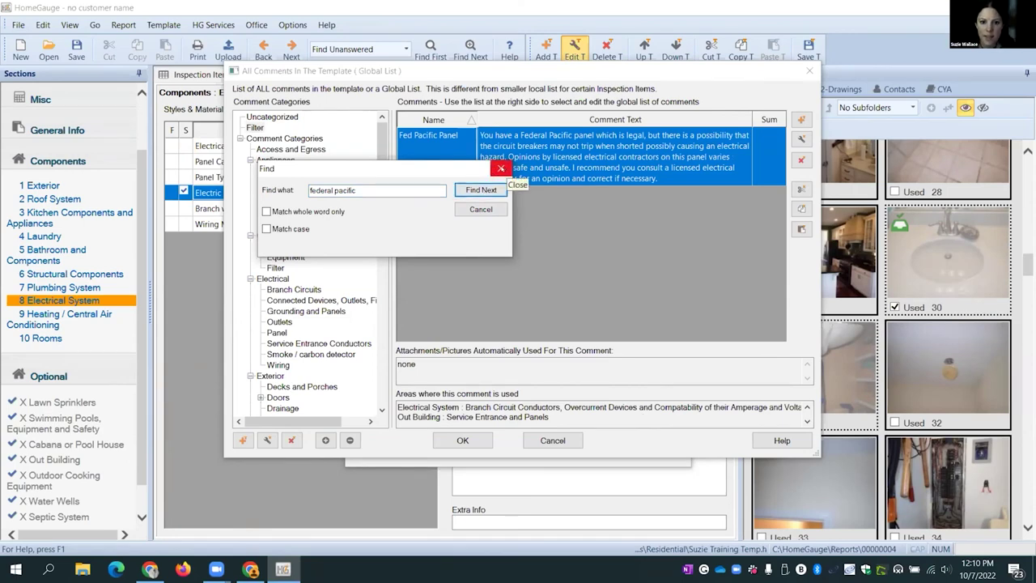
left_click(502, 167)
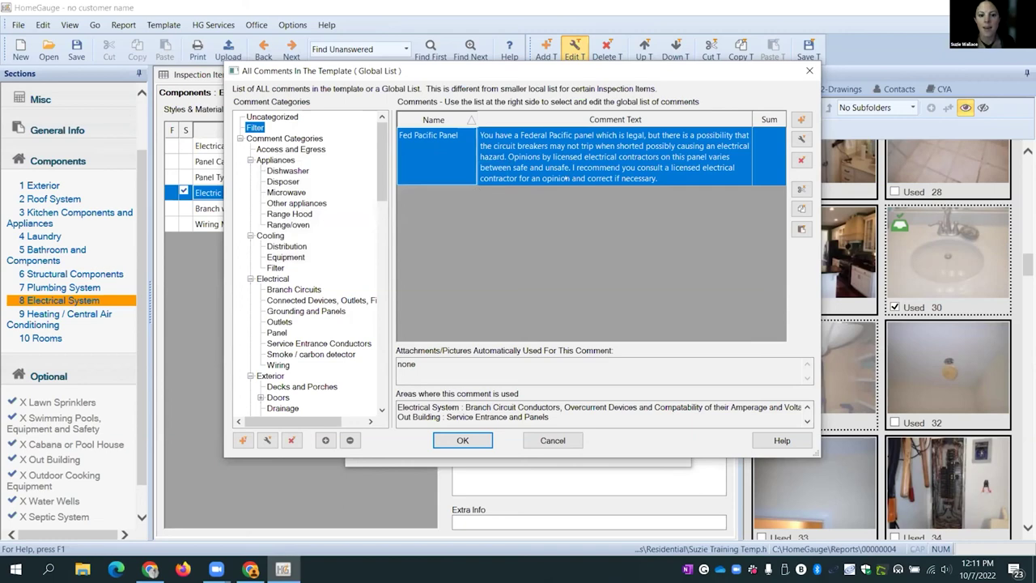
Step: Add the Fed Pacific Panel comment as the auto comment of the FEDERAL PACIFIC option
left_click(466, 441)
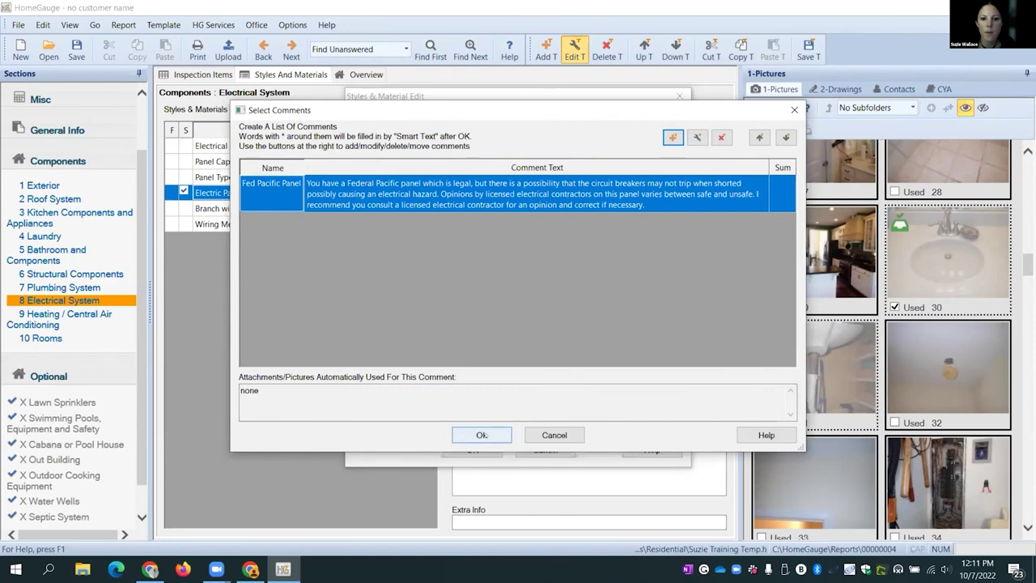
left_click(482, 435)
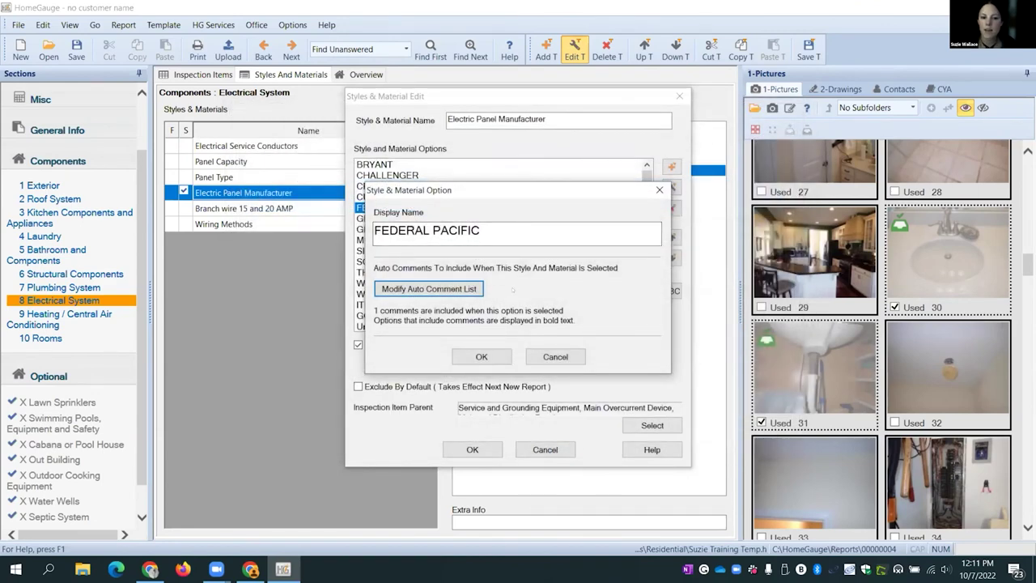
left_click(504, 358)
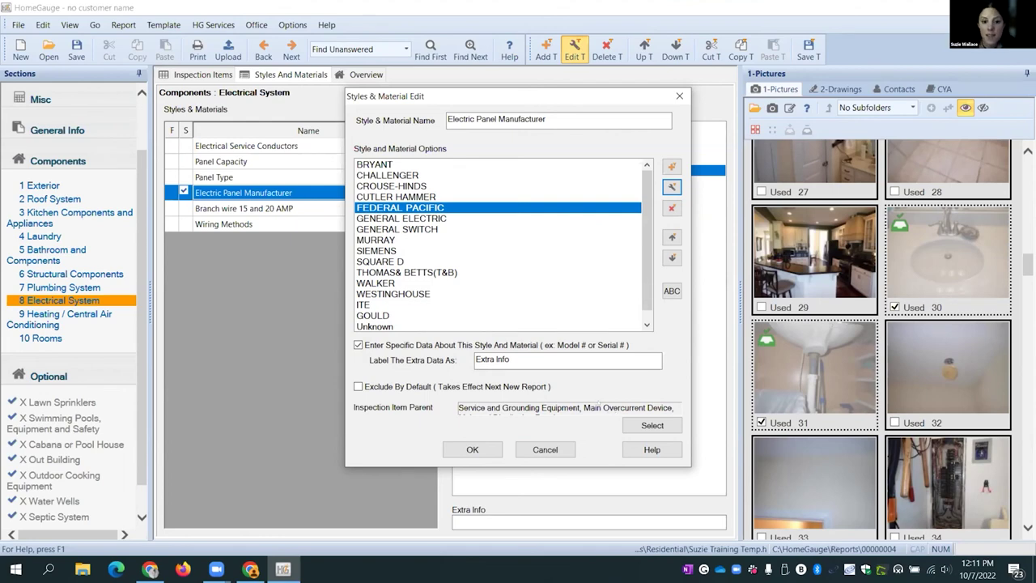
Step: Save the edited Electric Panel Manufacturer style and deselect its FEDERAL PACIFIC option in the report
left_click(647, 426)
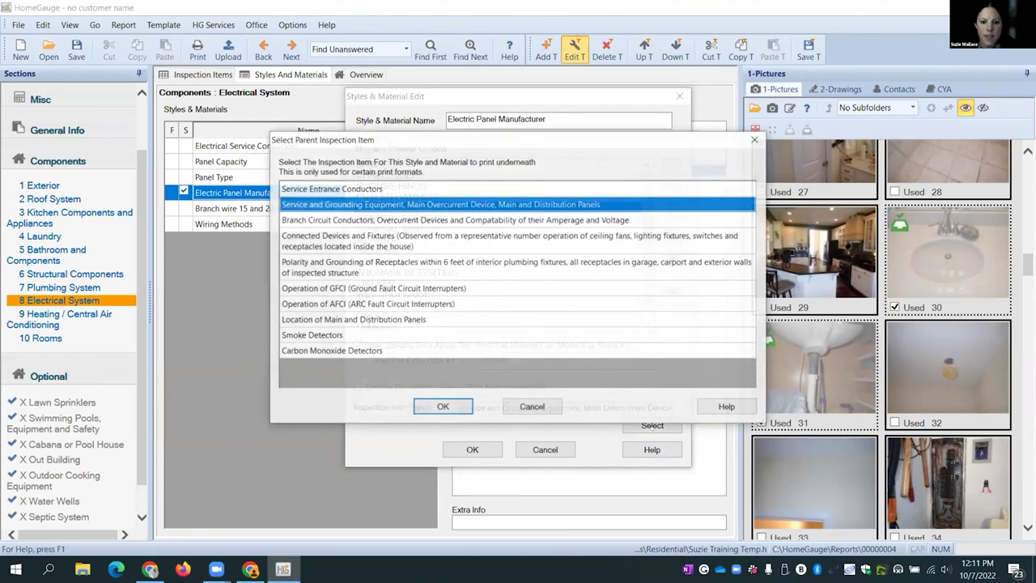
left_click(547, 407)
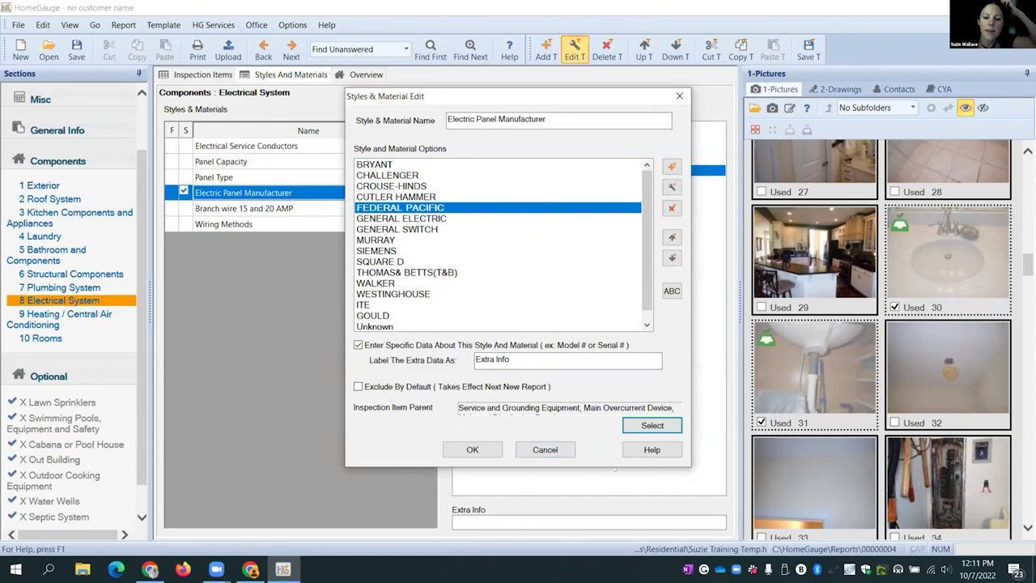
left_click(485, 454)
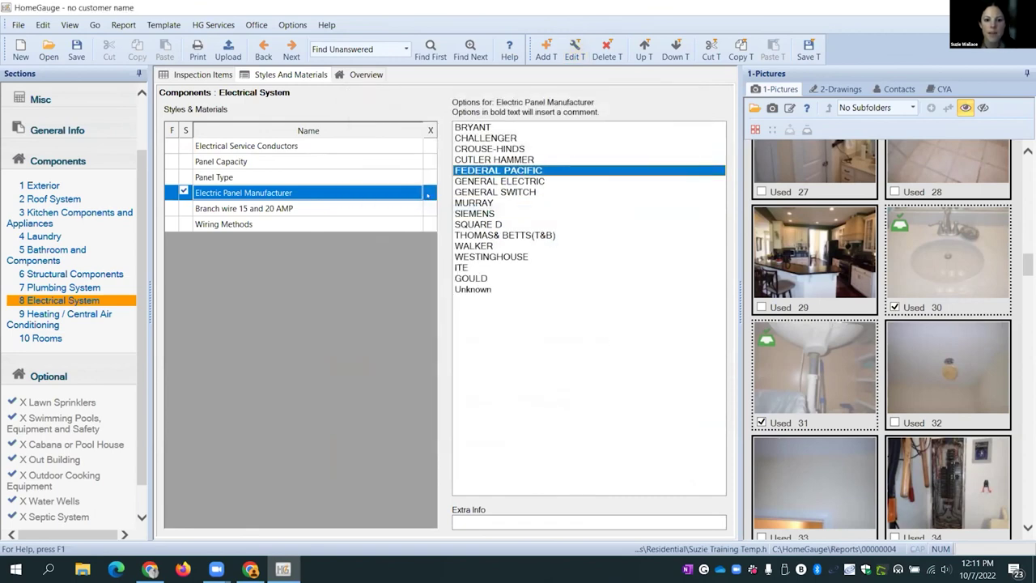
left_click(498, 170)
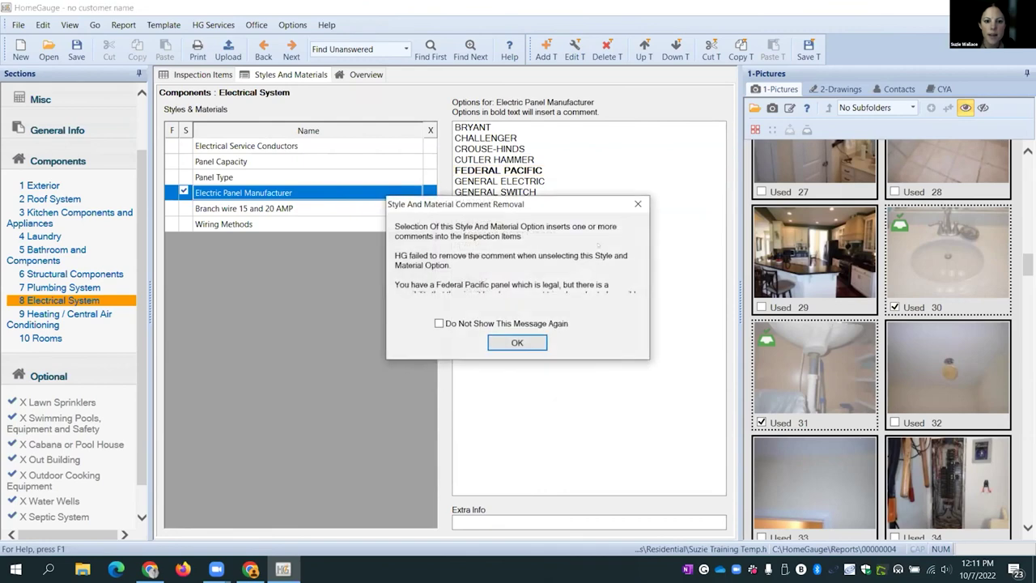
left_click(516, 342)
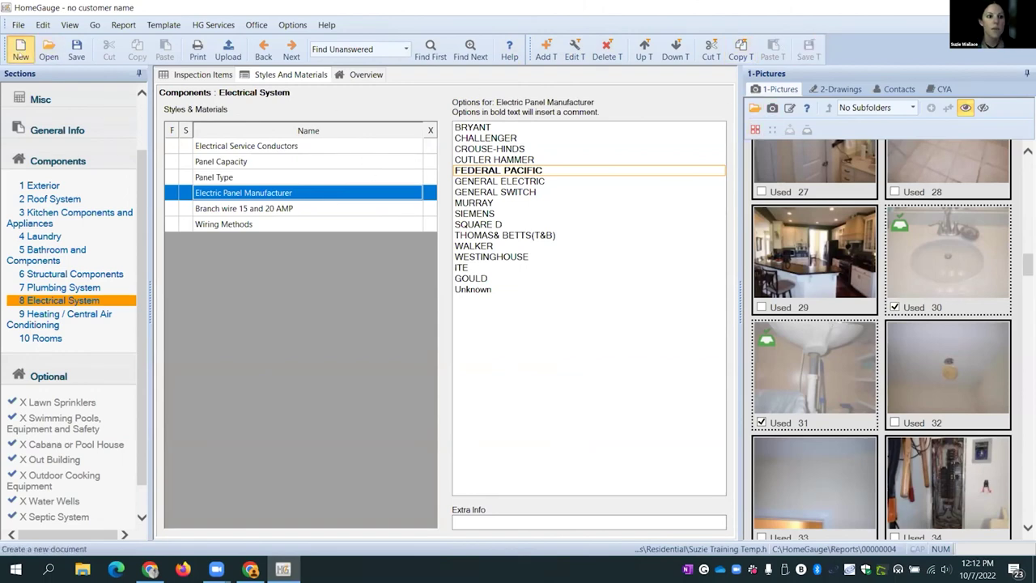
Step: Start a new report without saving the current one and load the customized training template from the Residential category
left_click(21, 47)
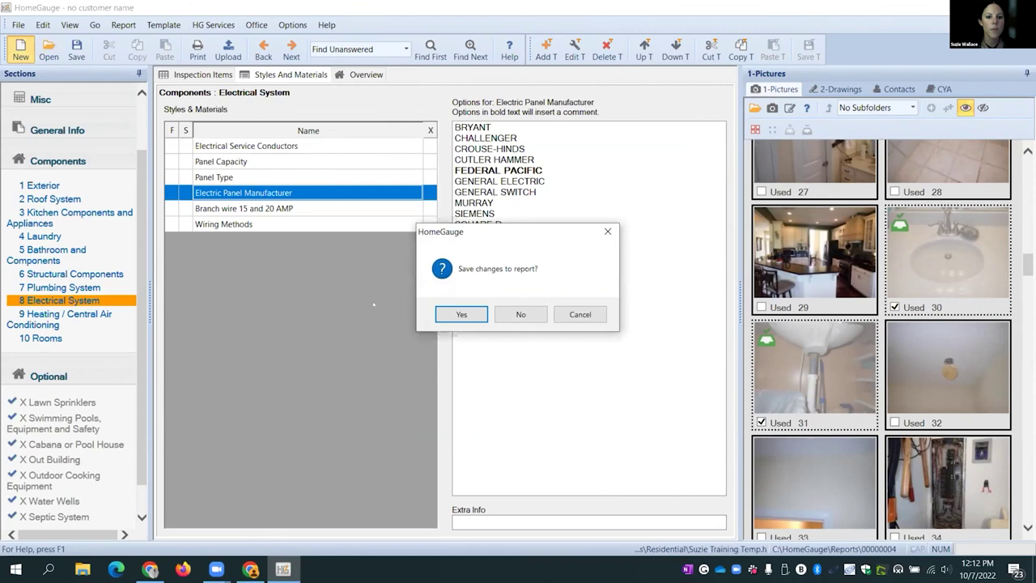
left_click(529, 314)
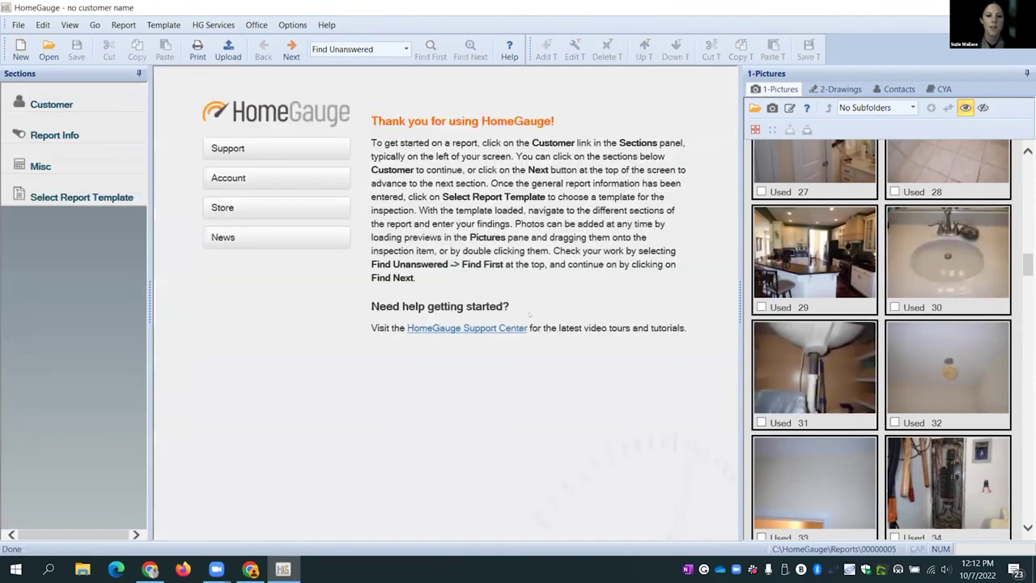
left_click(81, 197)
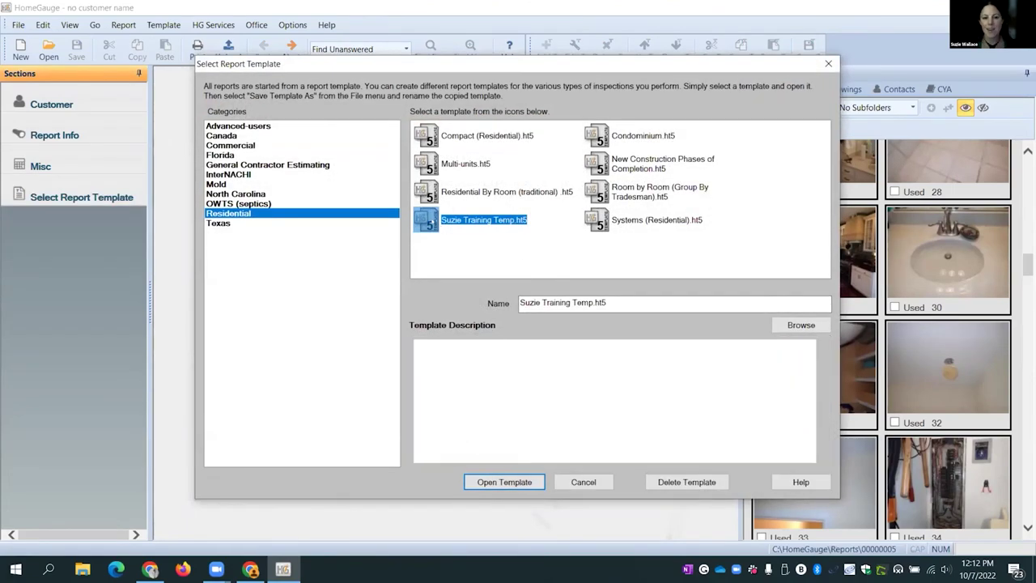
left_click(513, 483)
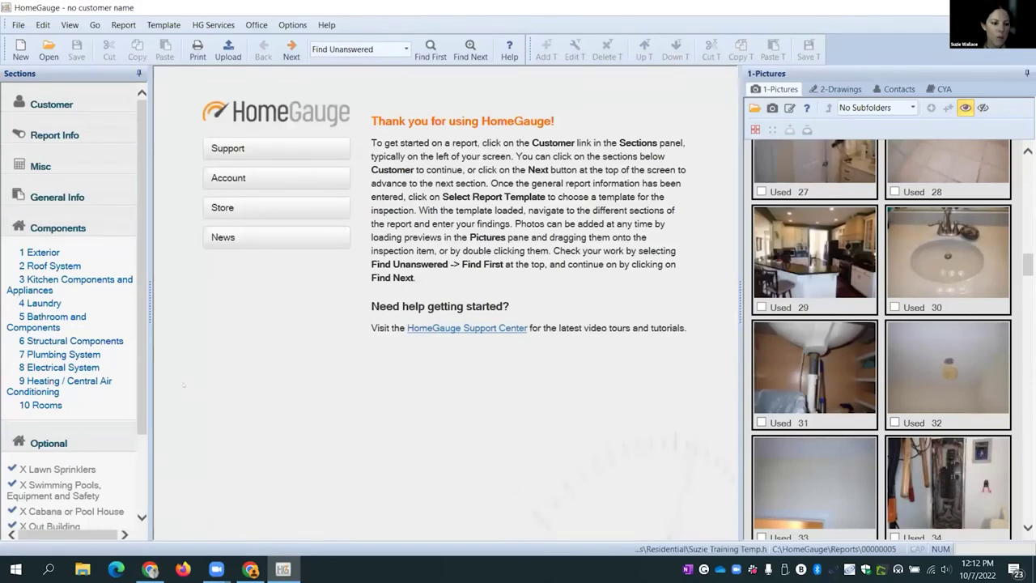
Step: Check the inspection items of the Electrical System section in the new report for existing comments
left_click(63, 366)
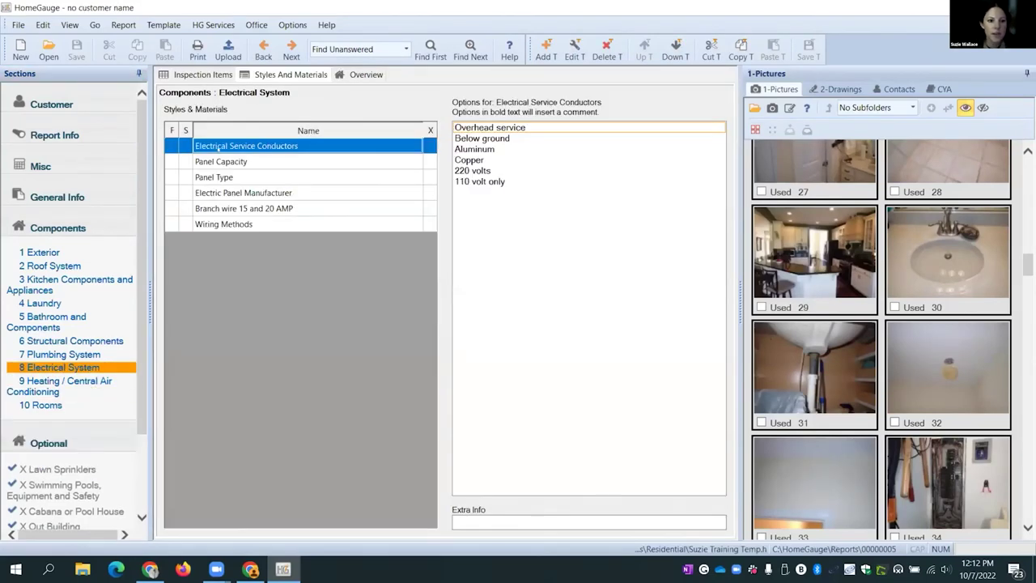
left_click(199, 74)
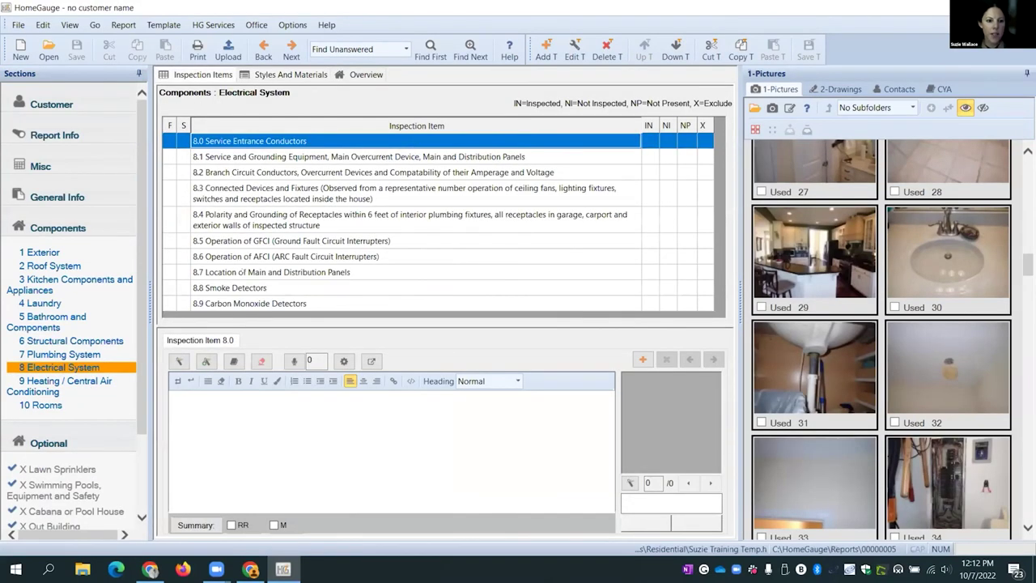
left_click(228, 191)
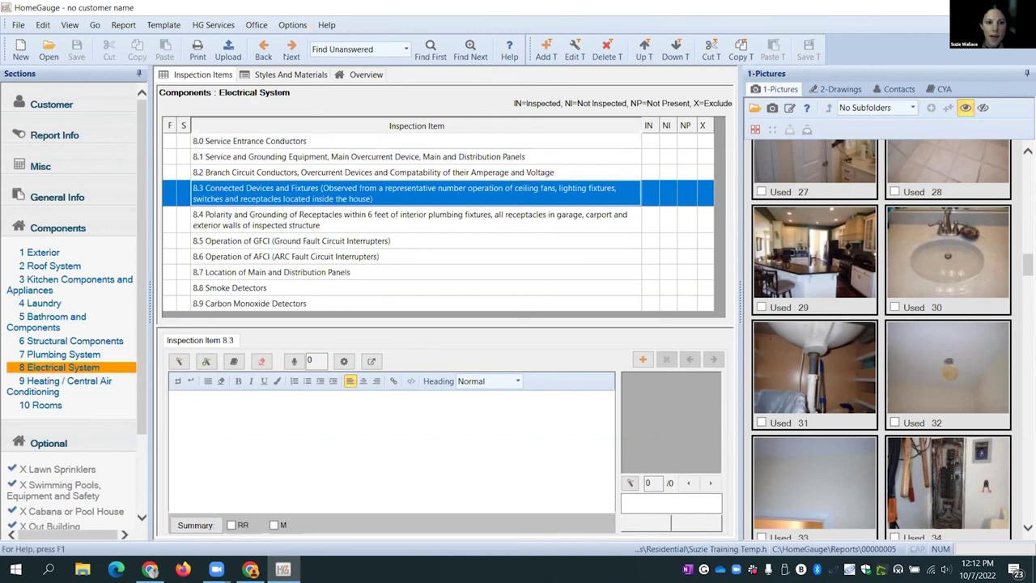
Step: Select FEDERAL PACIFIC as the Electric Panel Manufacturer and accept the comment insertion
left_click(284, 75)
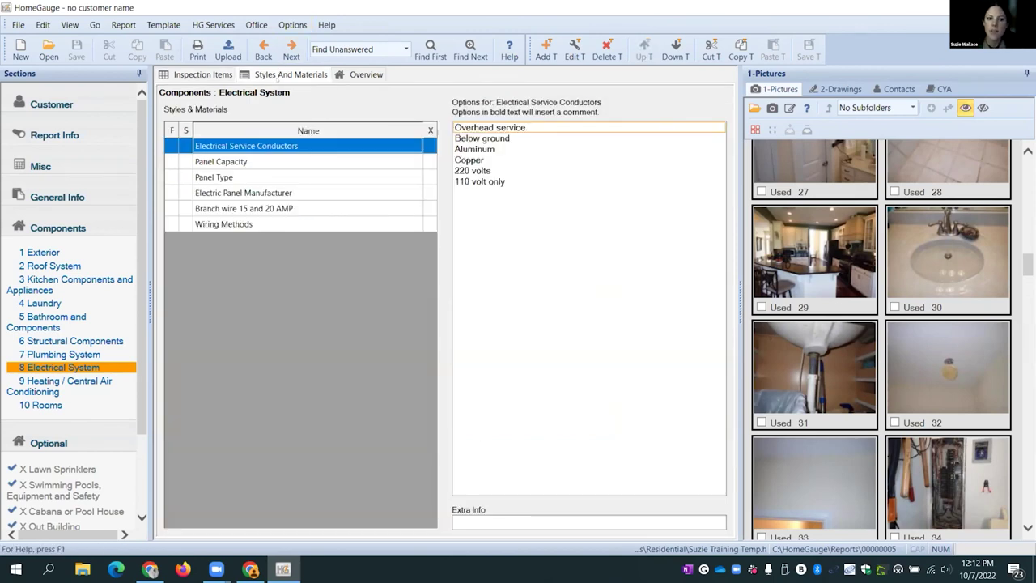
left_click(262, 192)
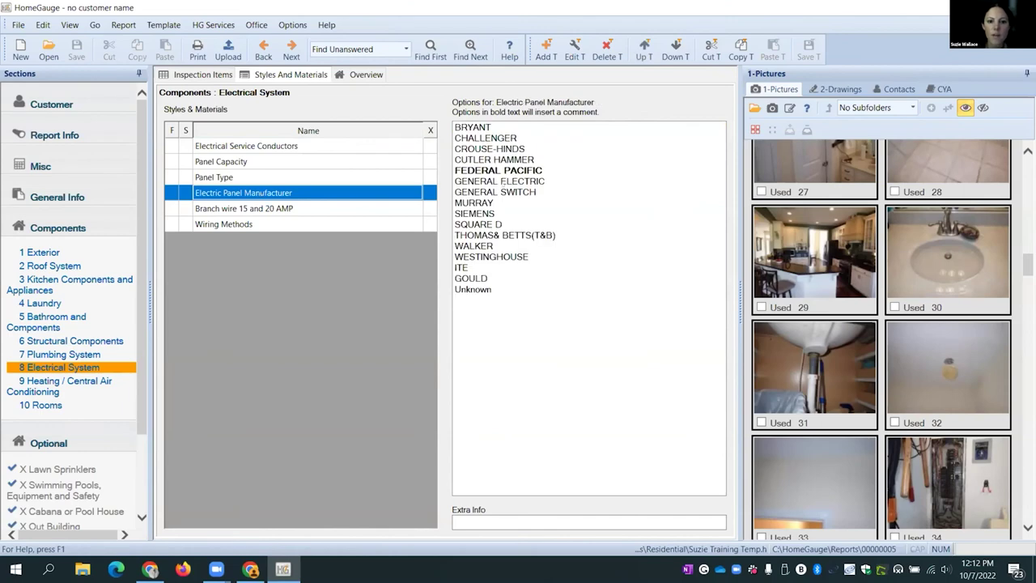
left_click(498, 170)
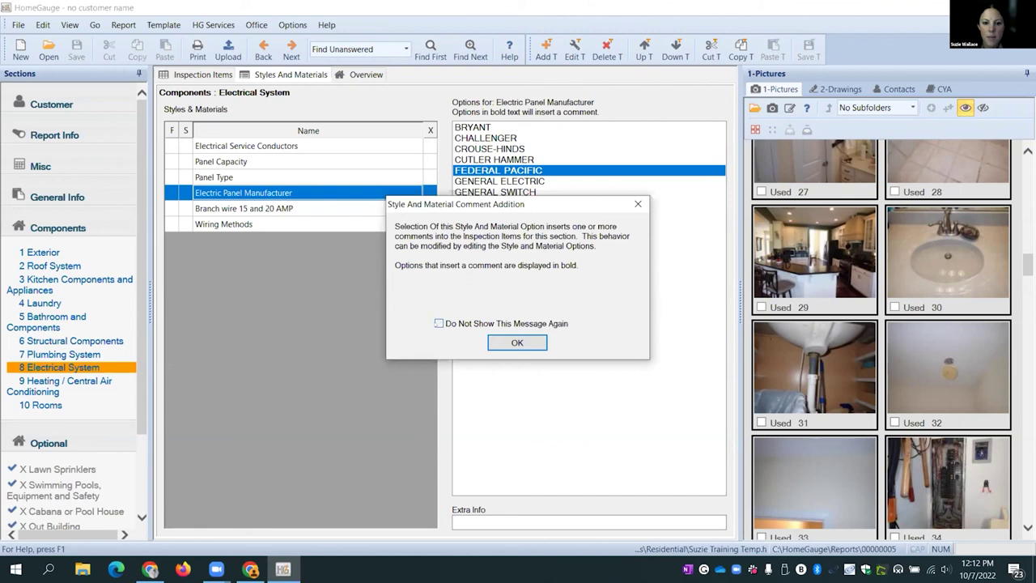
left_click(518, 343)
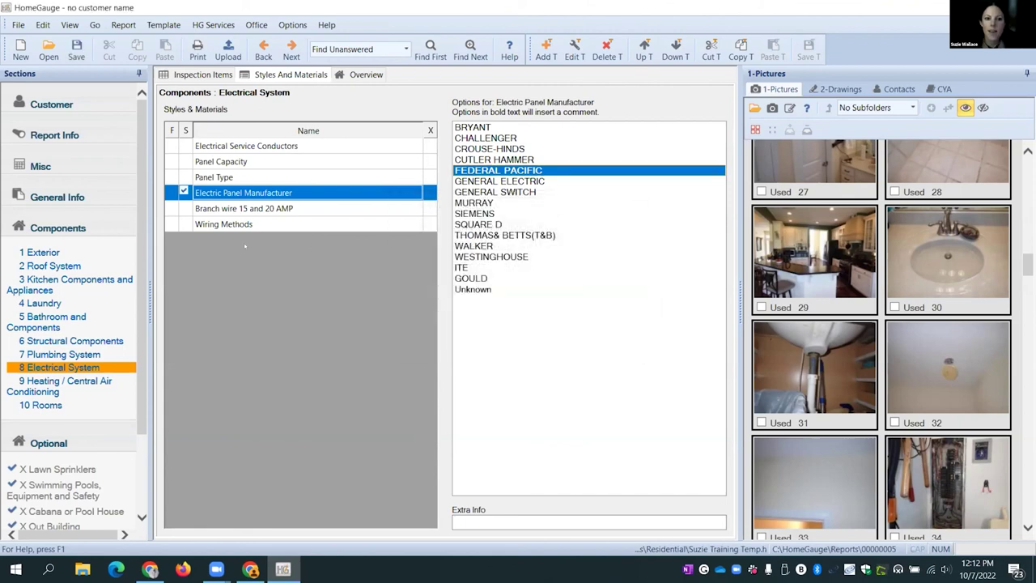
Step: Look through the Electrical System inspection items for the auto comment inserted by the FEDERAL PACIFIC option
key("ctrl+shift+Tab")
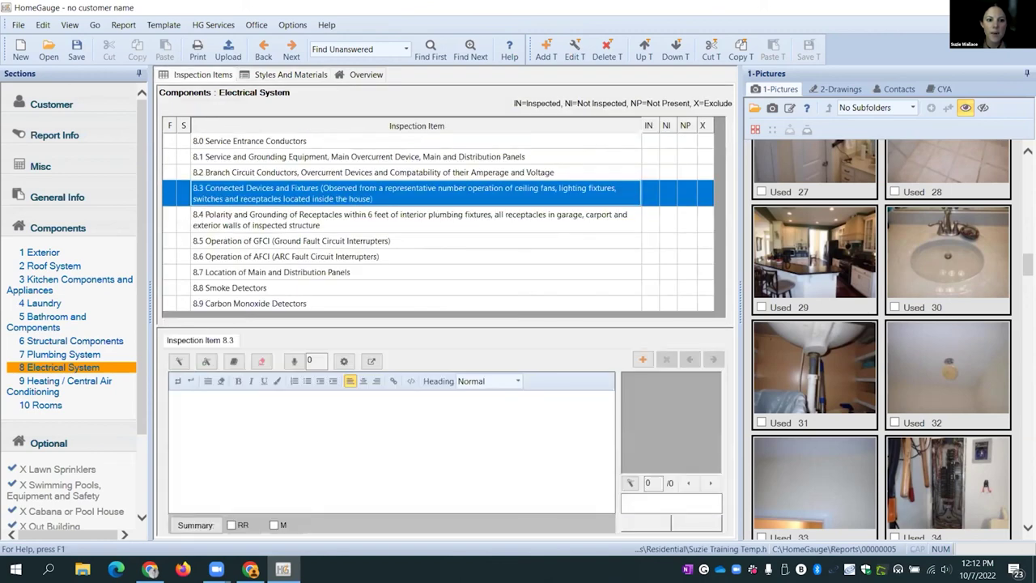
key("Down")
key("Up")
left_click(233, 173)
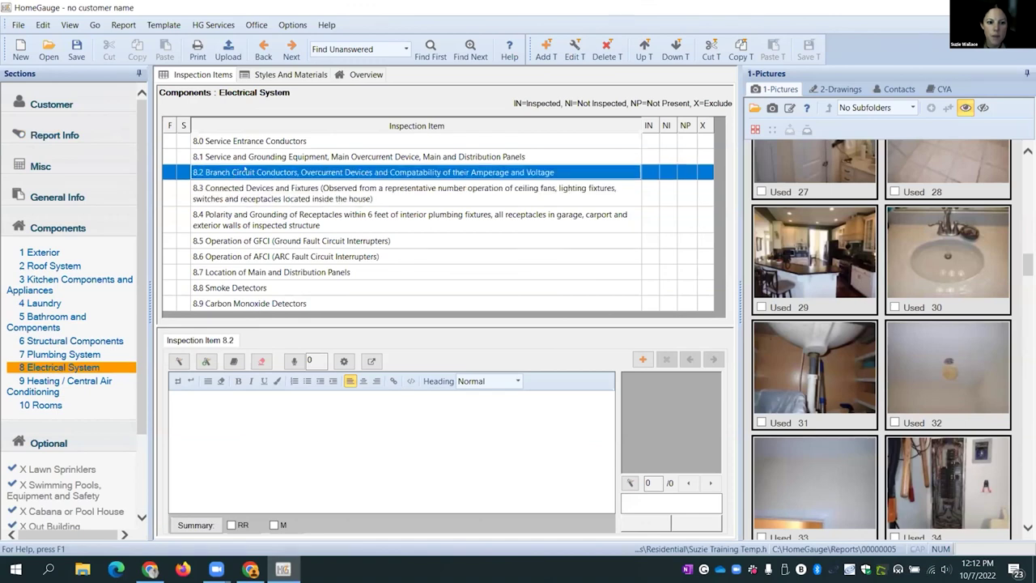
key("Up")
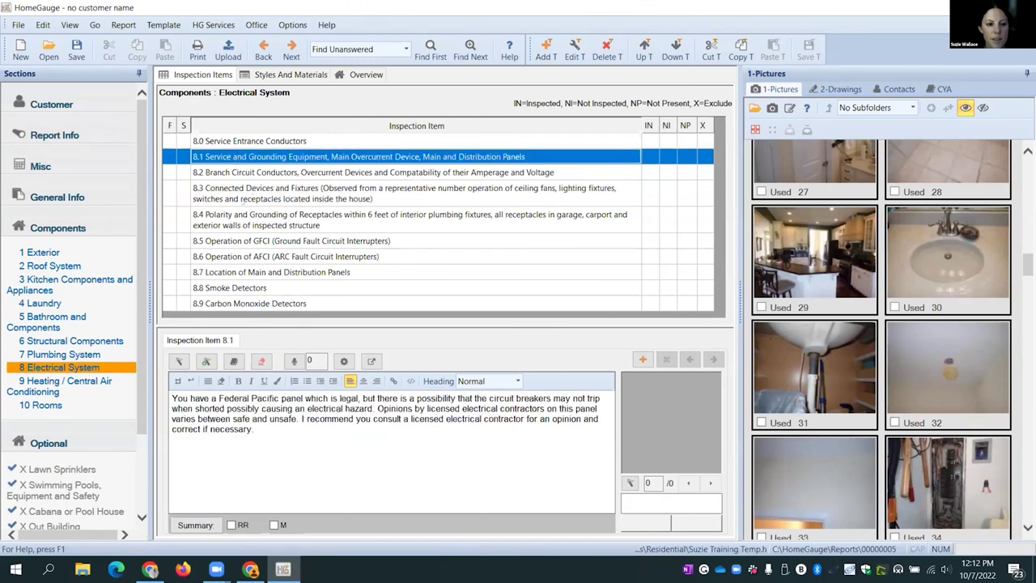